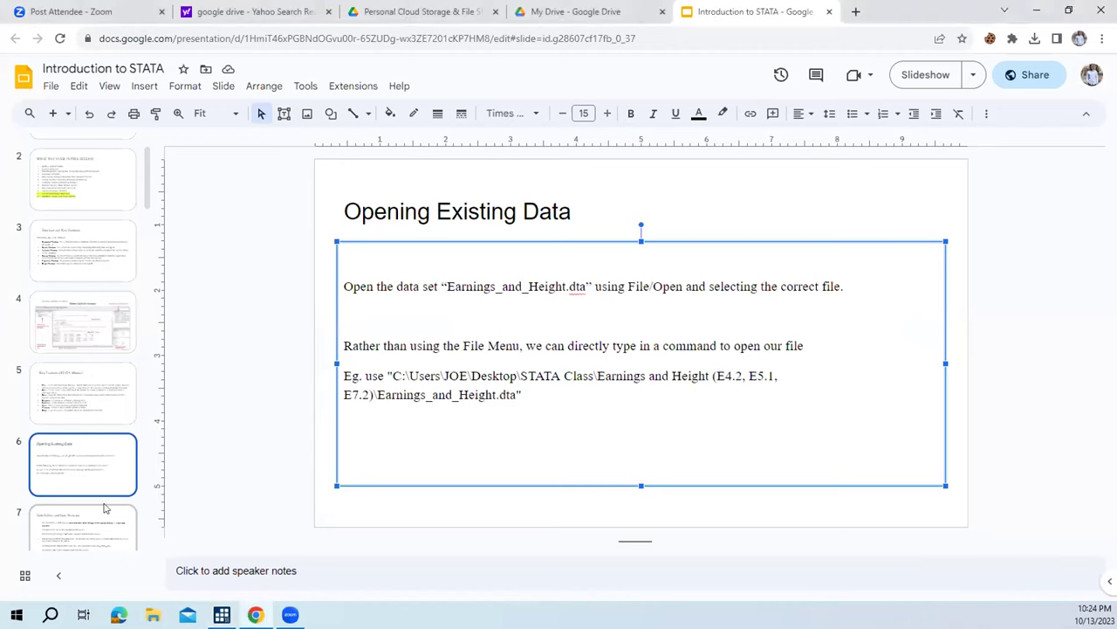
Show slide 7, which follows the Opening Existing Data slide.
left_click(104, 504)
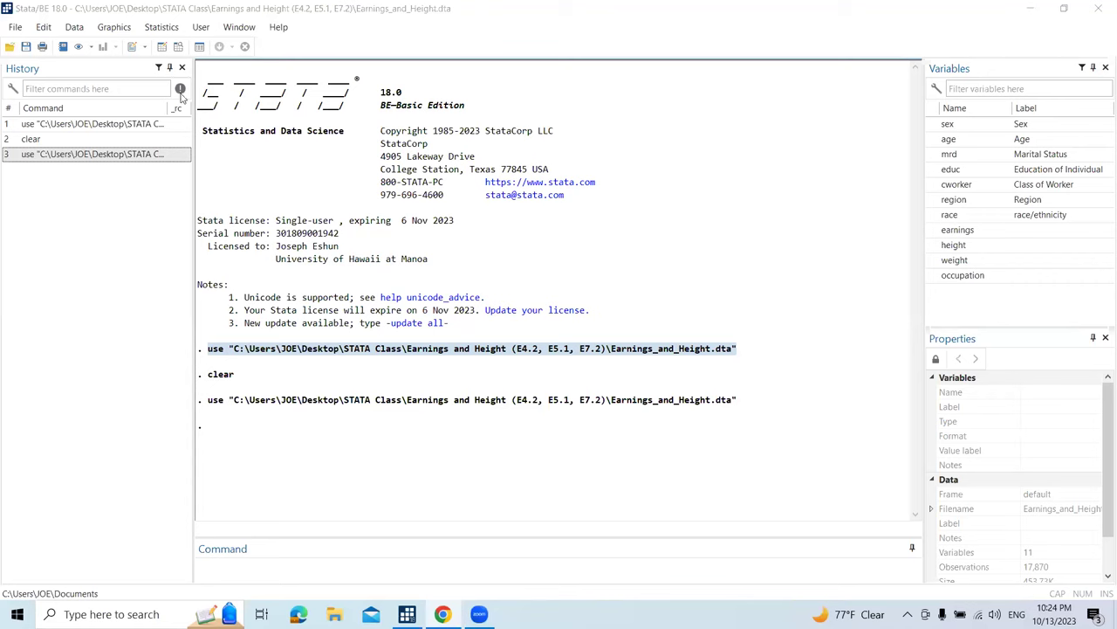
Open the dataset in Stata's Data Editor in edit mode and look through the variable columns from sex to race.
left_click(162, 48)
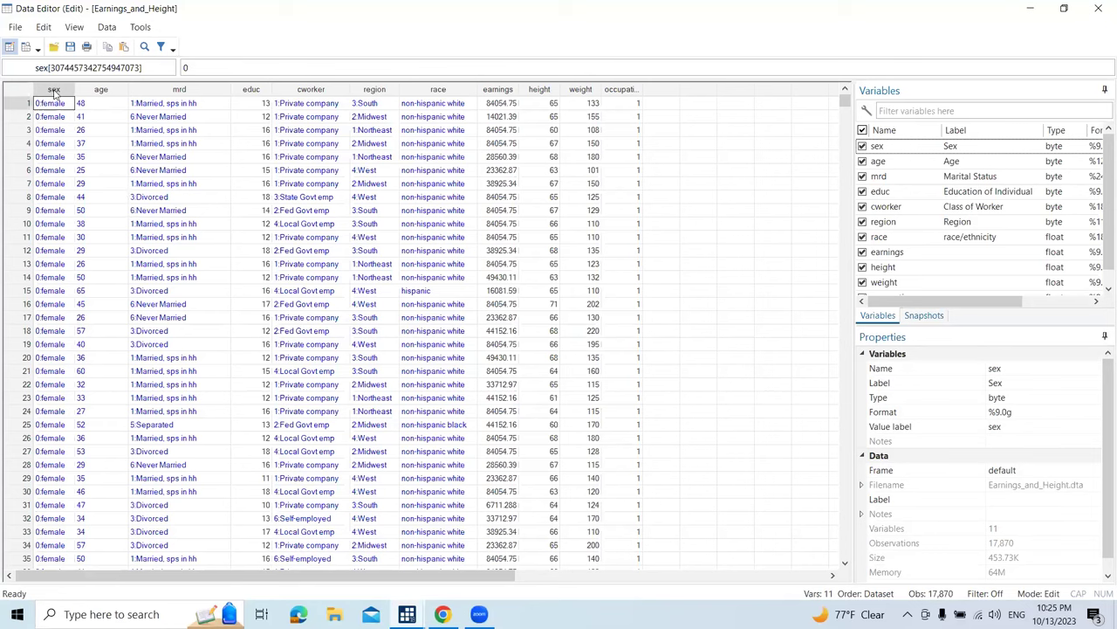
left_click(55, 90)
left_click(100, 89)
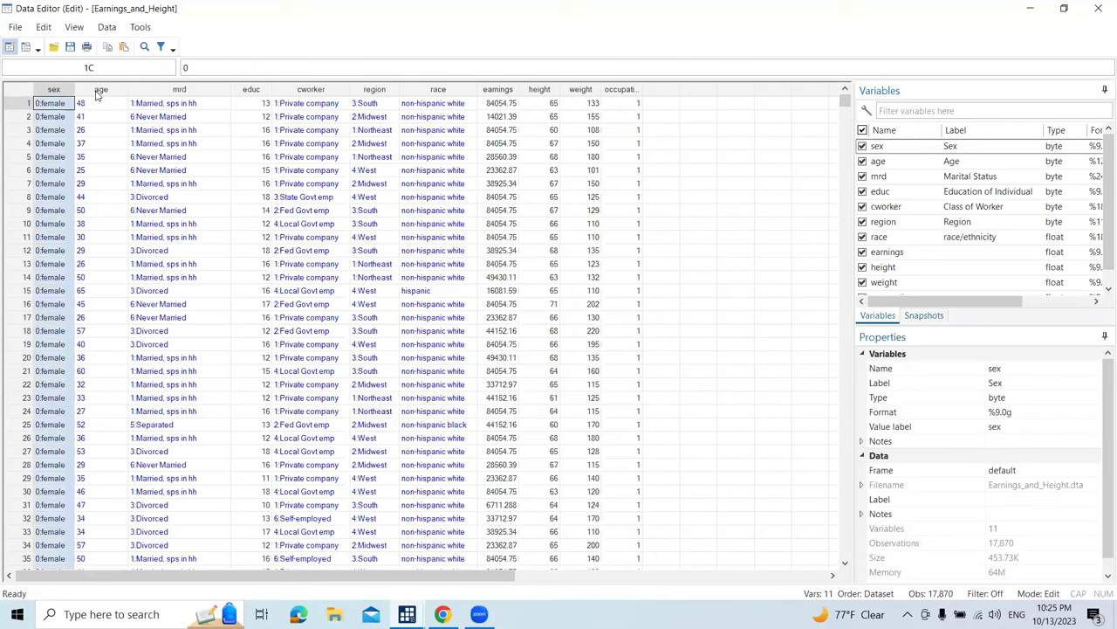
left_click(249, 91)
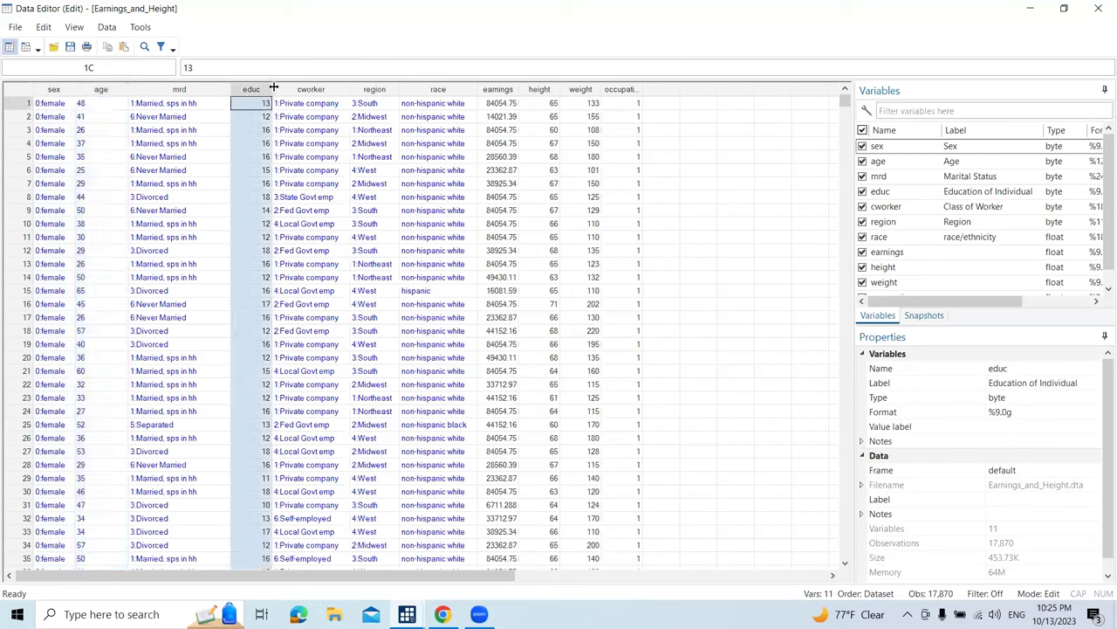
left_click(305, 92)
left_click(367, 92)
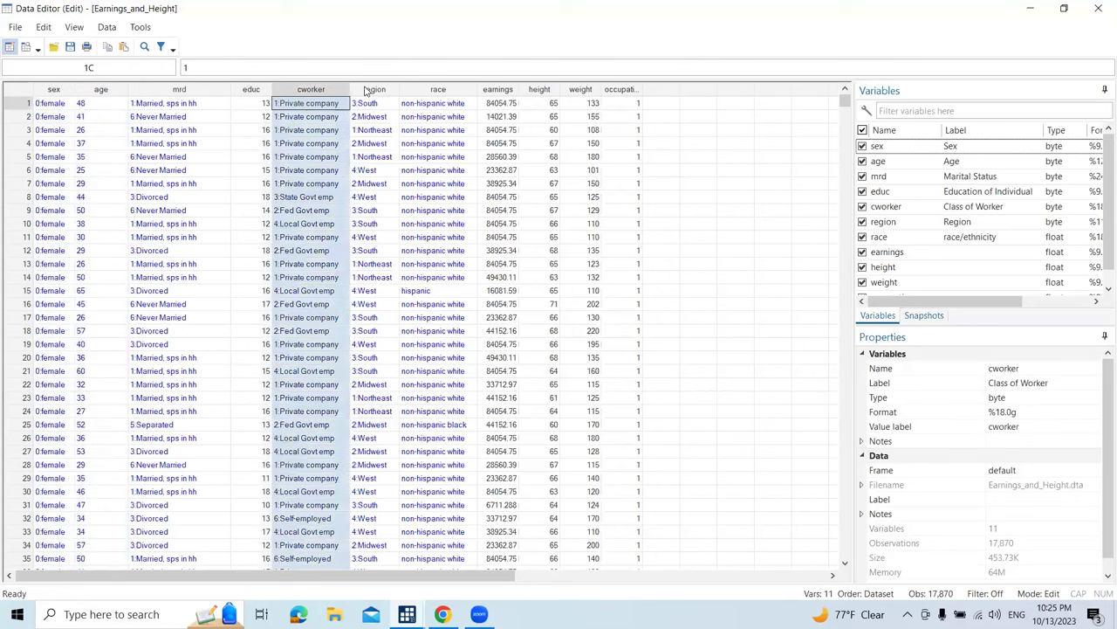
left_click(439, 91)
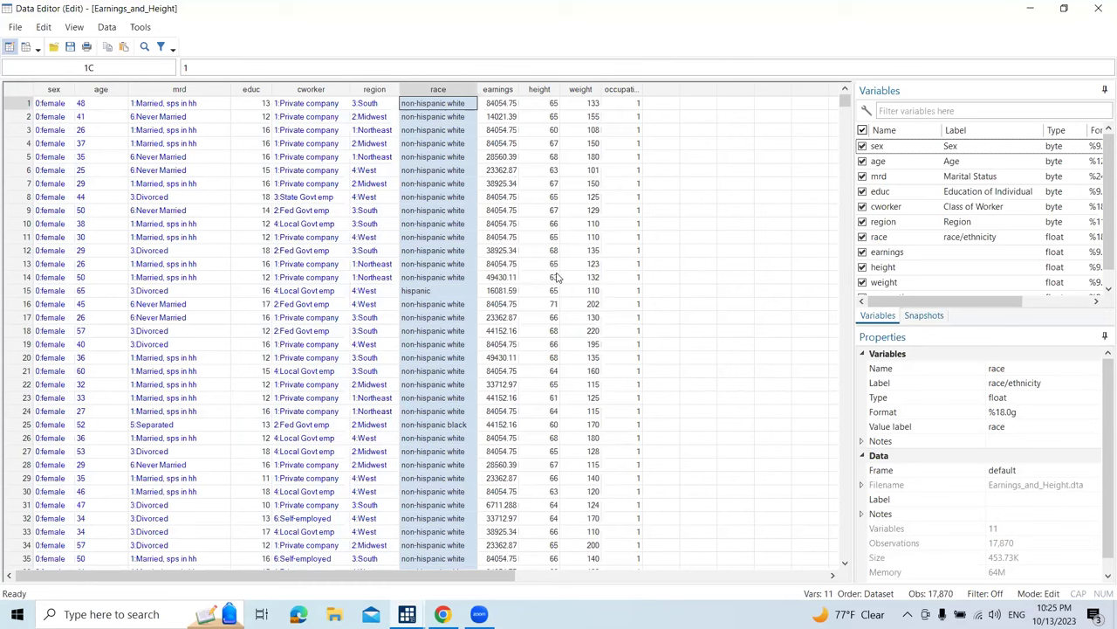
Enter "gdhfjkgjjgjkgbcbc" in row 13 of the third empty column after occupation and apply the cell change.
left_click(735, 269)
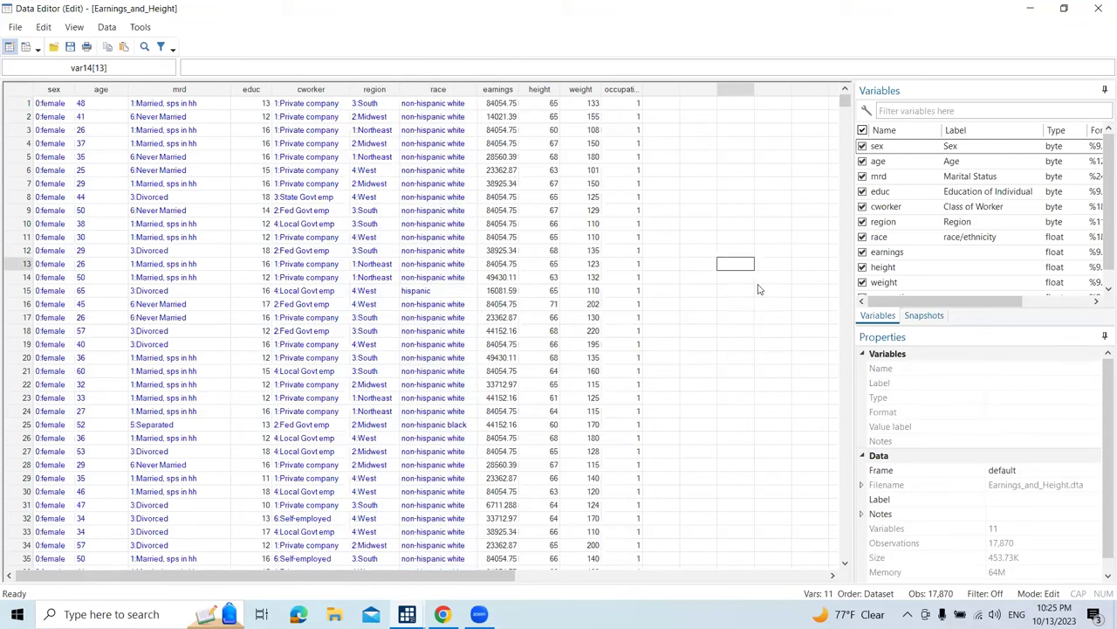
type("hfjkgjgjkg")
type("bcbc")
left_click(746, 238)
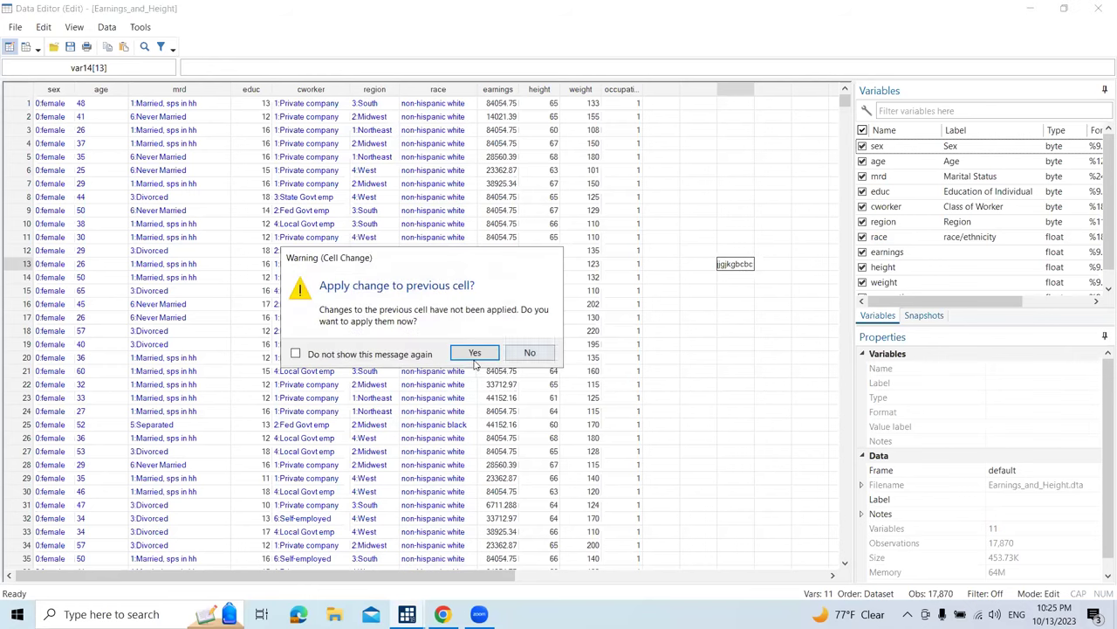
key("Return")
Enter "d" in row 14 of var14, apply the change, and return to the main Stata window.
left_click(727, 279)
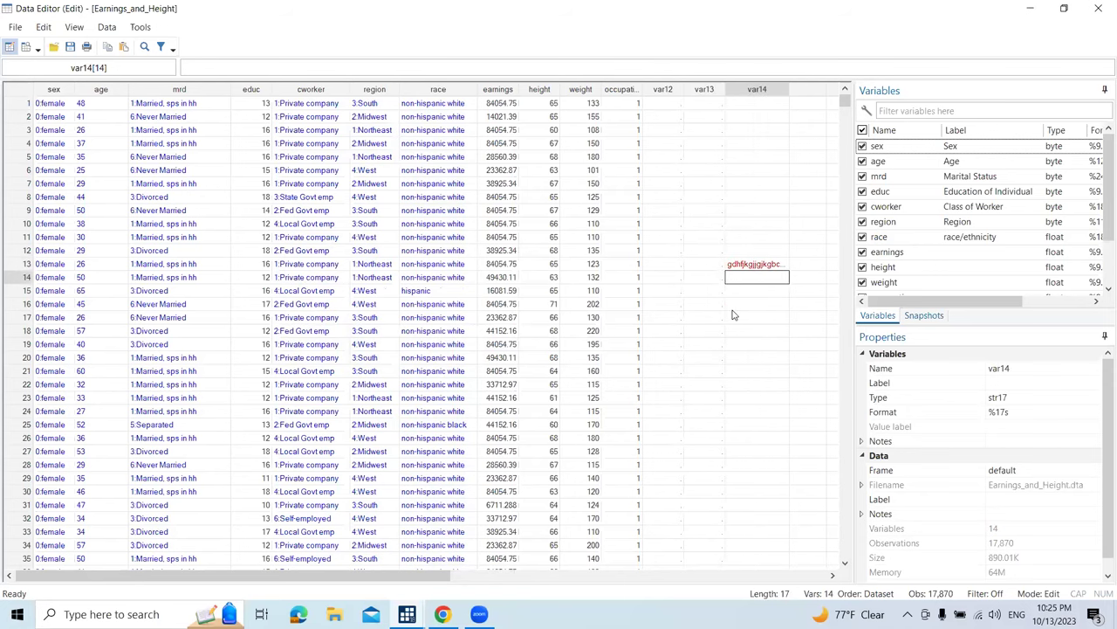
type("d")
left_click(736, 329)
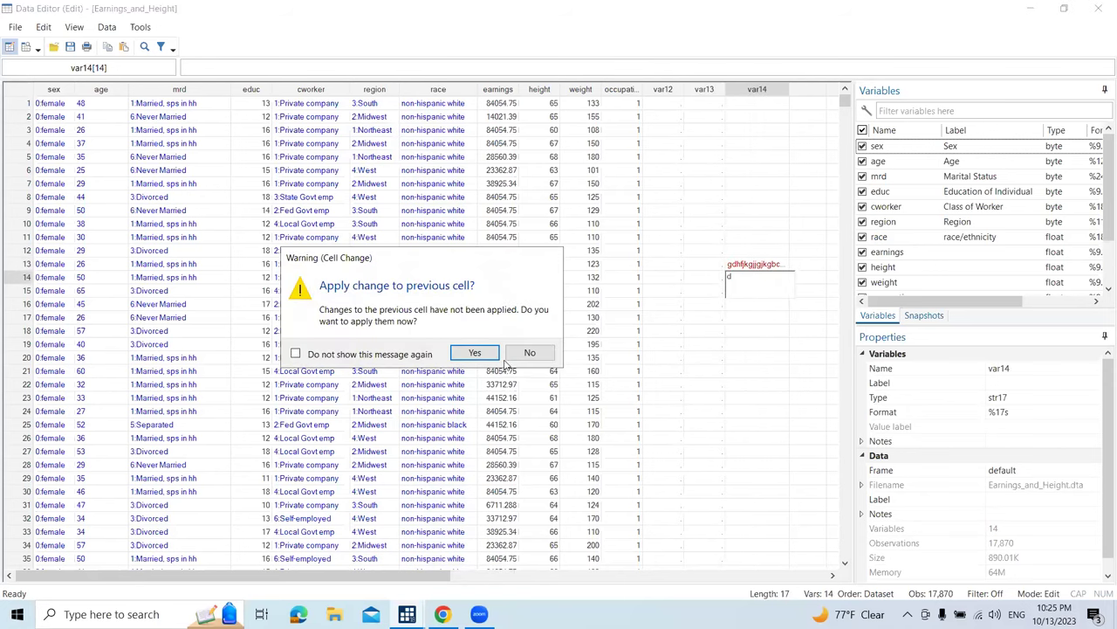
left_click(474, 353)
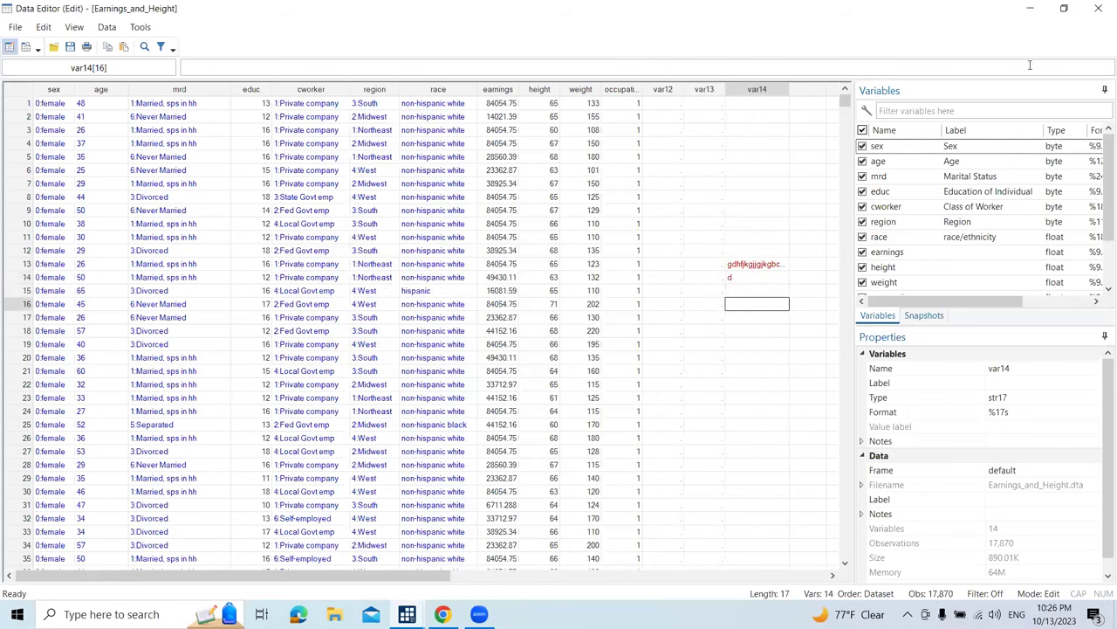
key("alt+Tab")
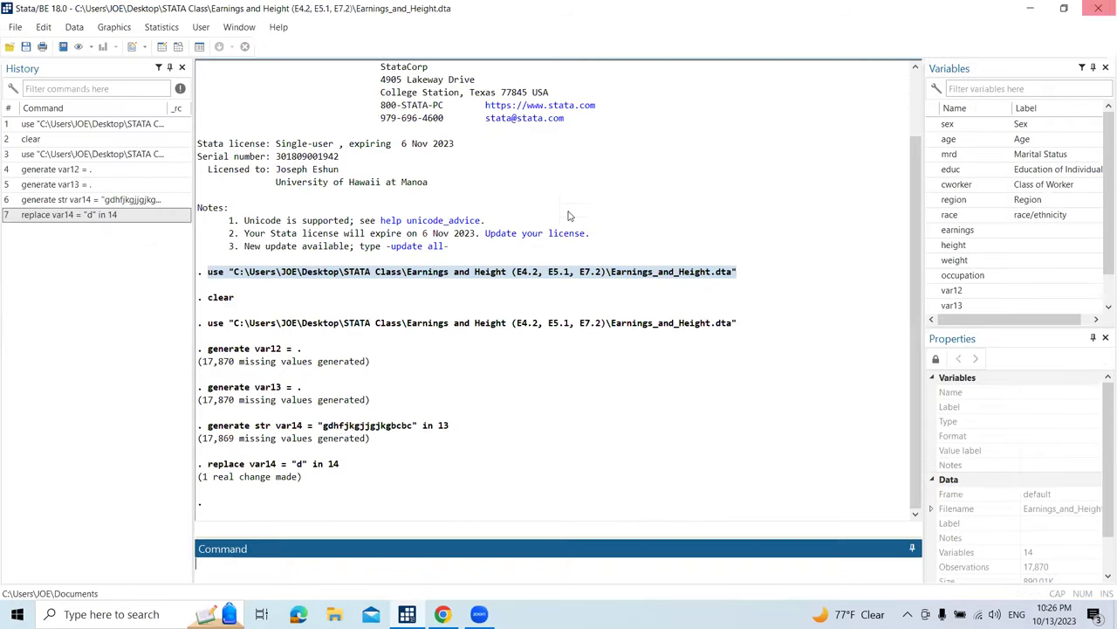
Open the dataset in browse mode, move between the empty var14 cells around rows 6 to 8, and close the browser.
left_click(177, 47)
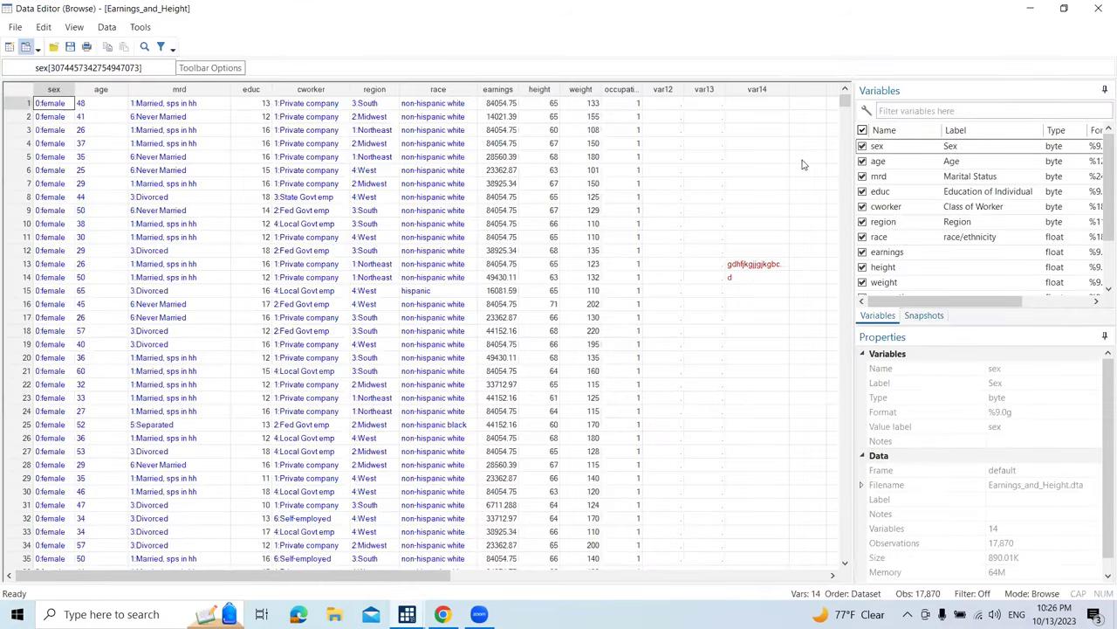
left_click(736, 199)
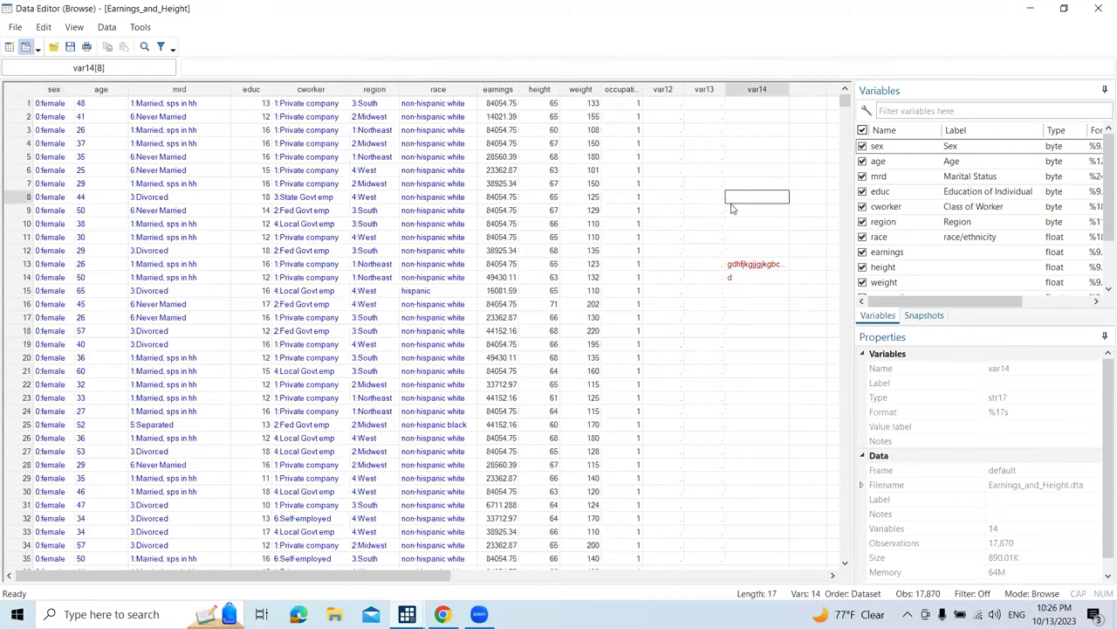
key("Up")
key("Up")
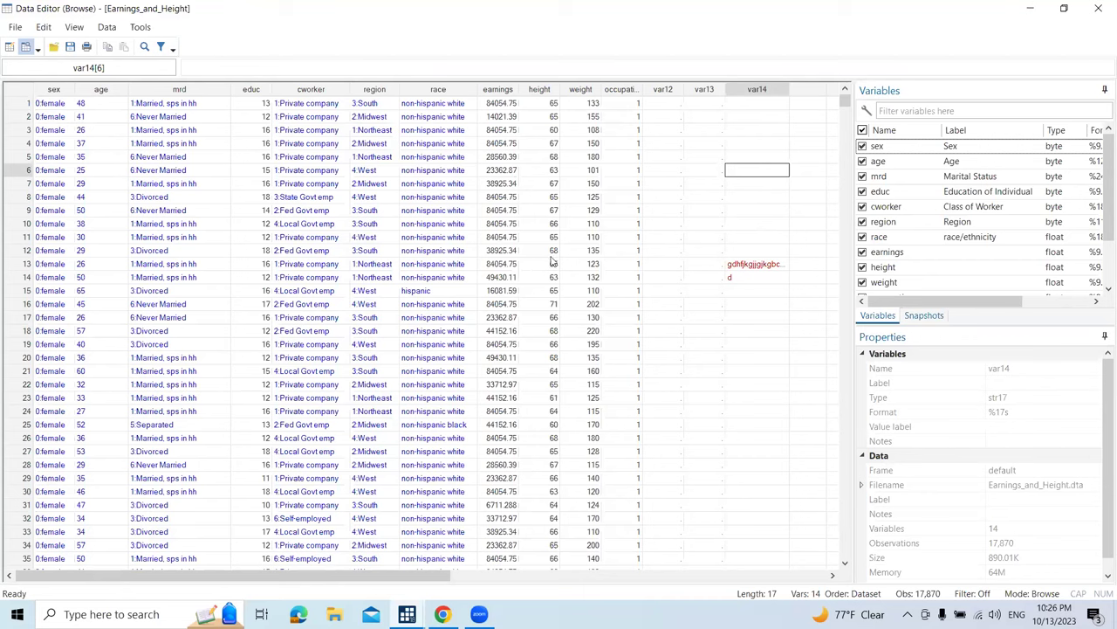
key("Down")
key("Down")
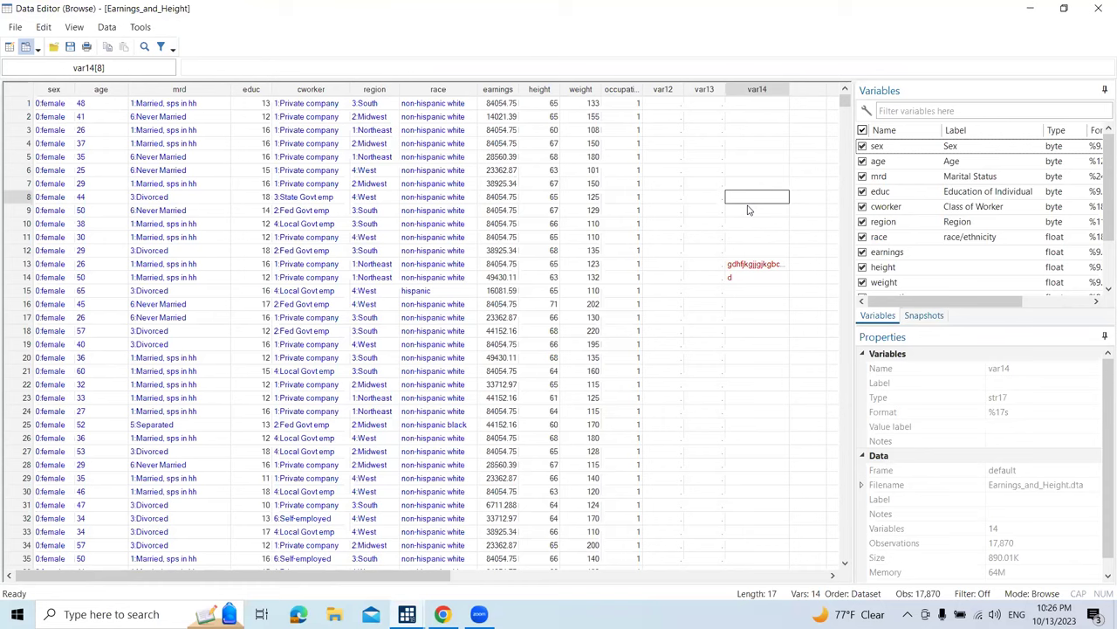
key("Up")
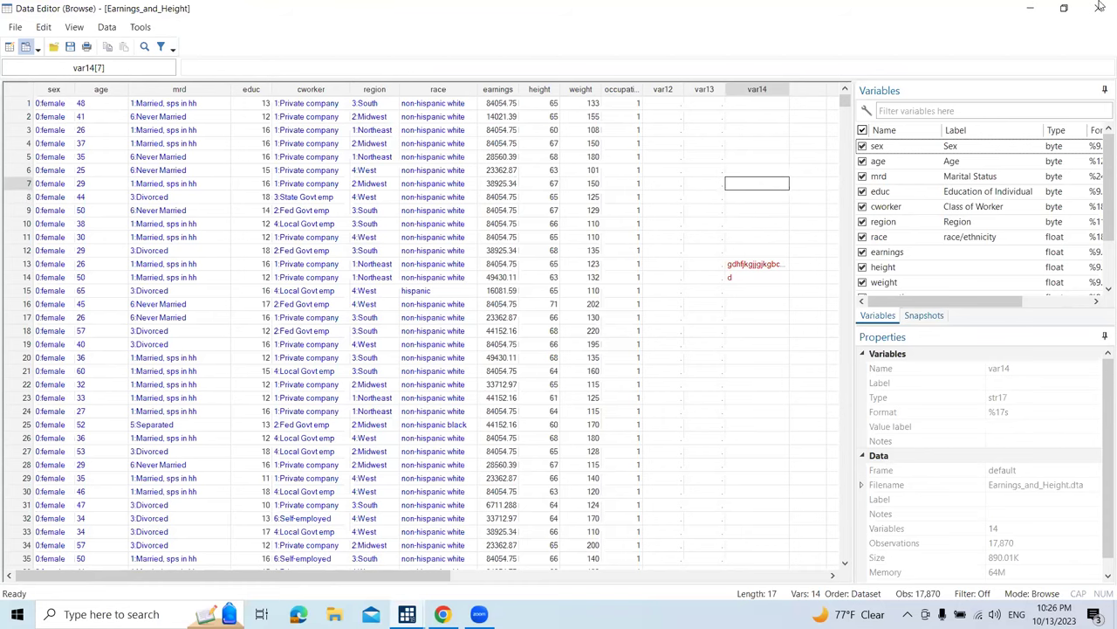
key("alt+F4")
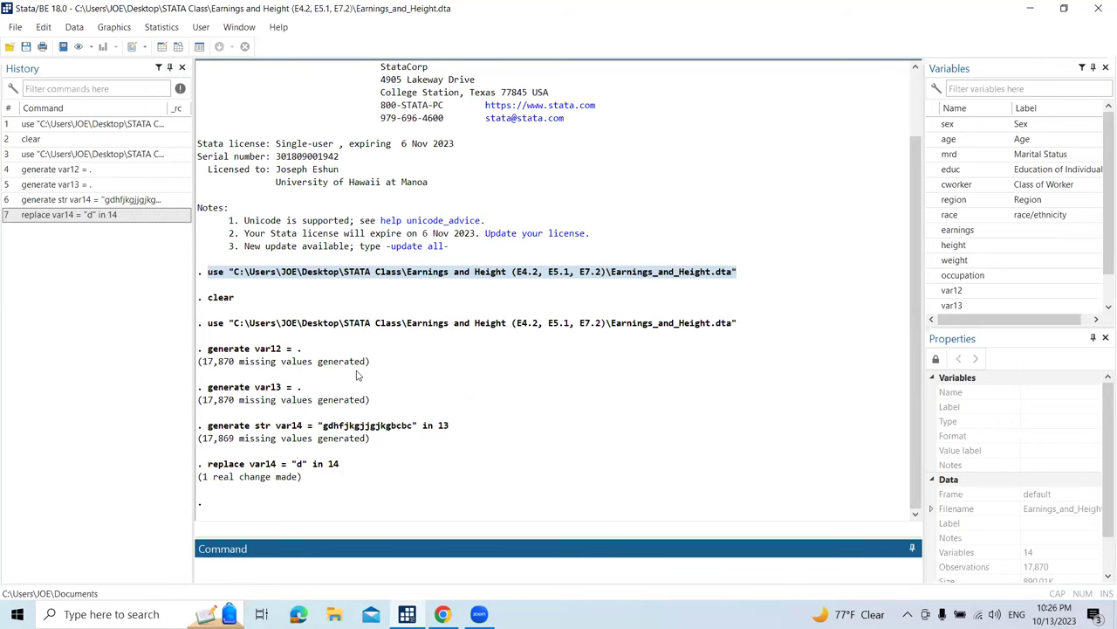
Open the dataset for editing by running the ed command.
type("ed")
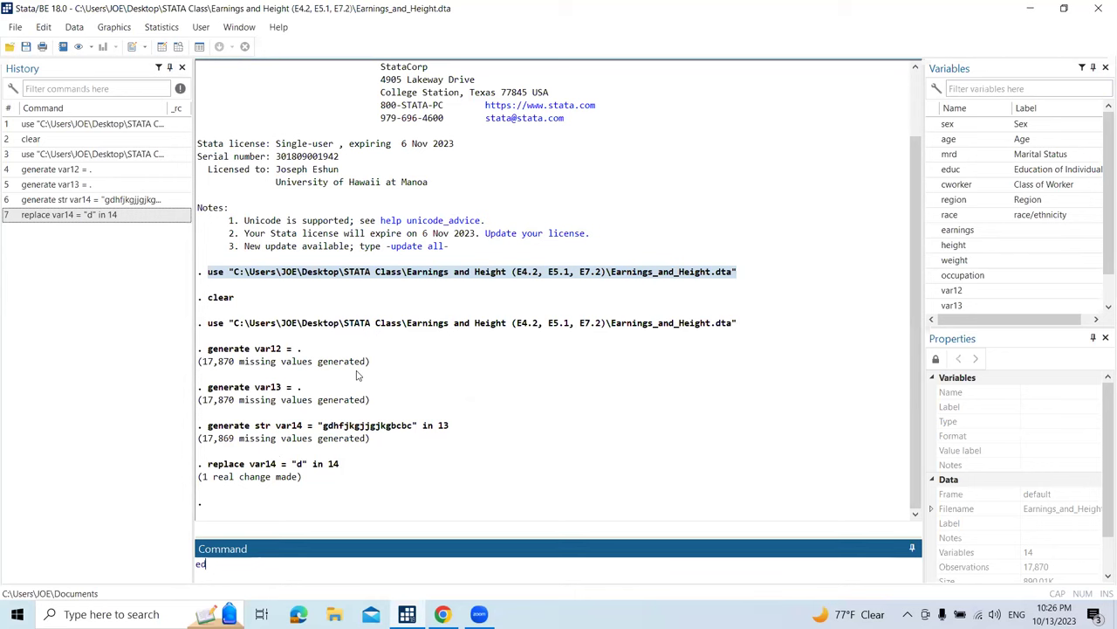
key("BackSpace")
key("BackSpace")
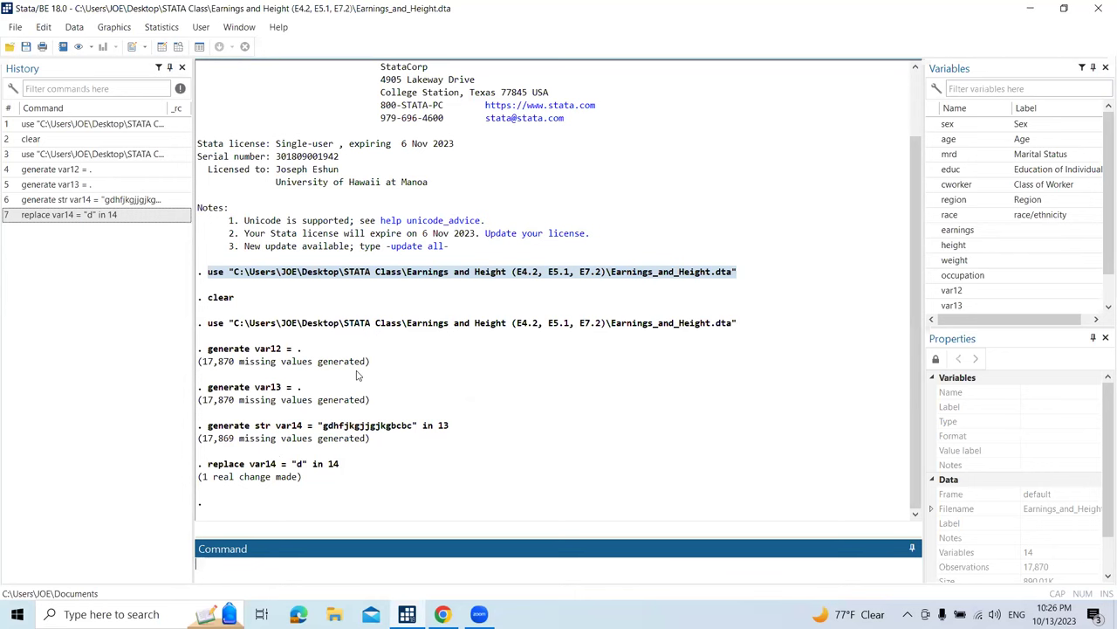
key("ctrl+8")
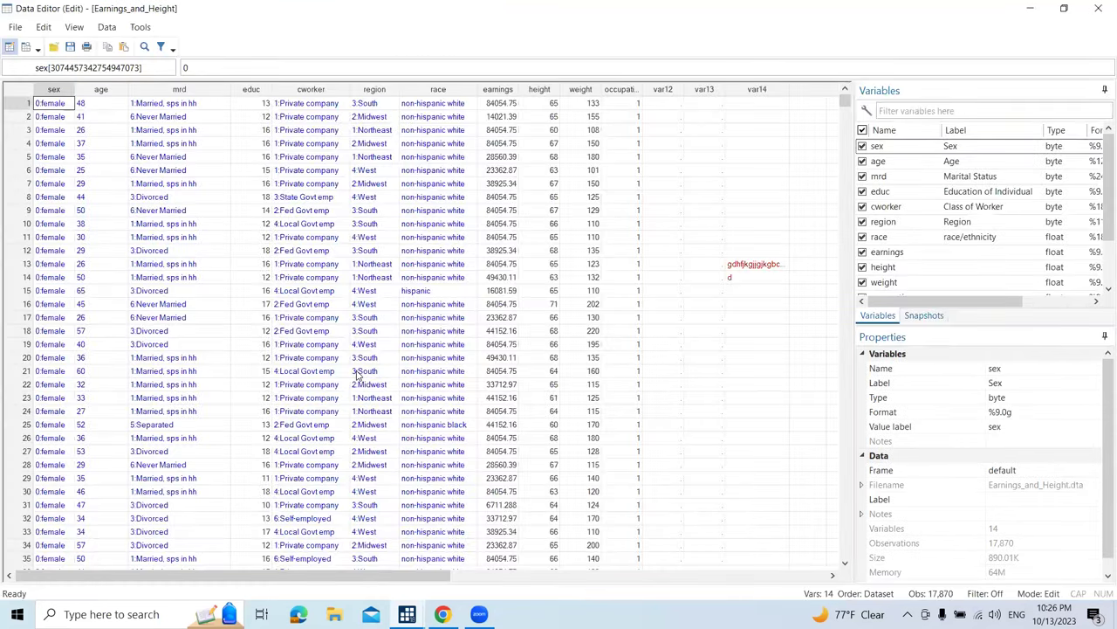
Try entering "dddd" in row 21 of var14 and return to the main Stata window without applying the entry.
left_click(756, 371)
type("dddd")
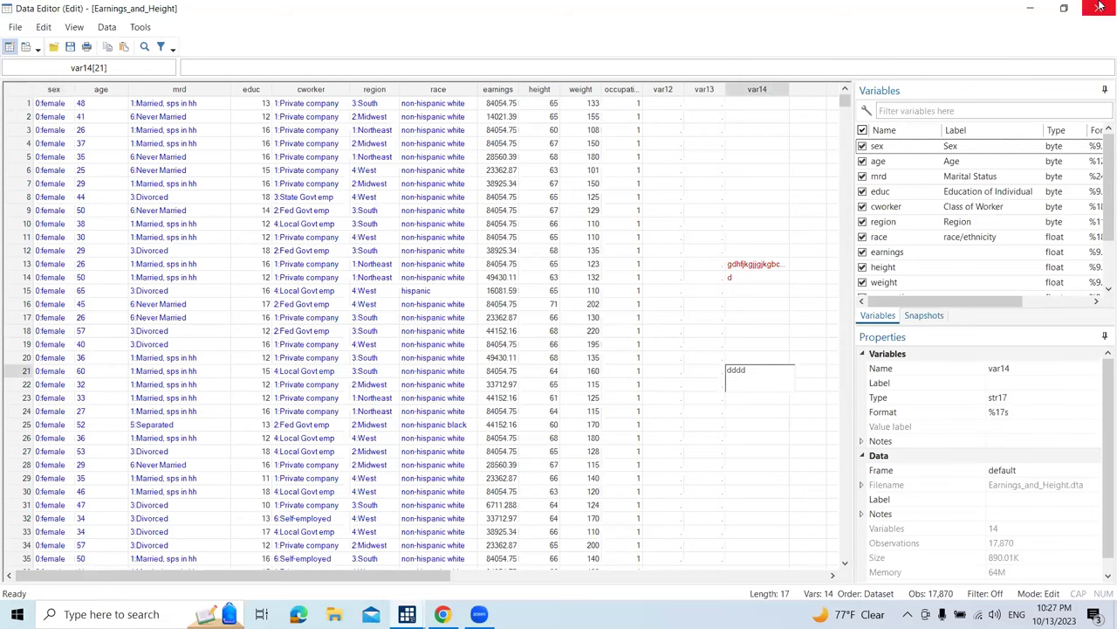
key("alt+Tab")
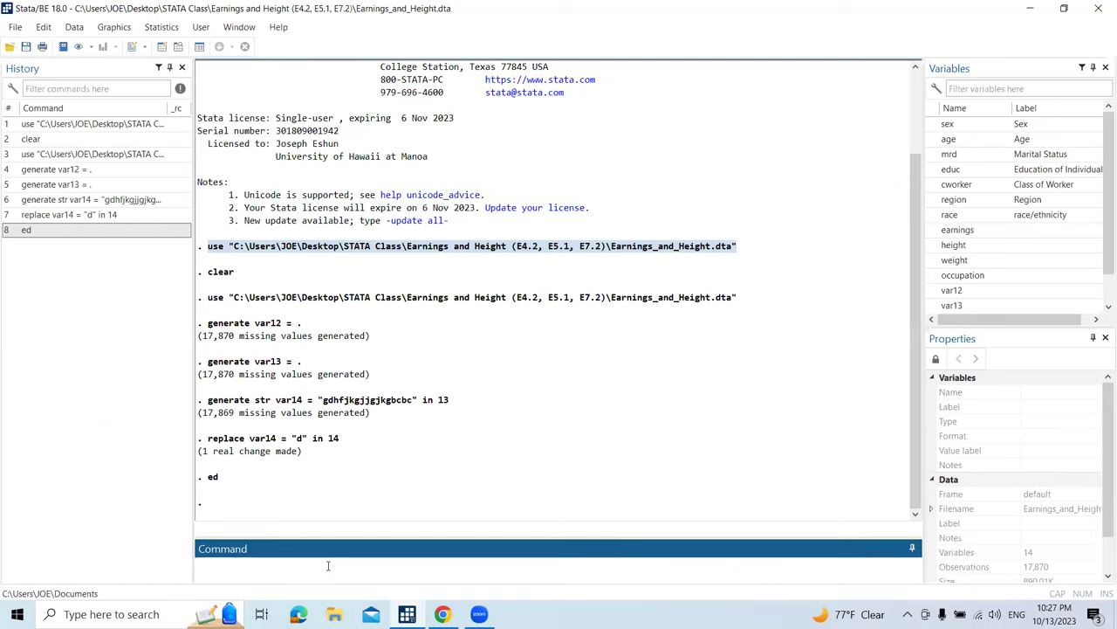
Open the data browser with the browse command, close it, and run the short form br.
type("browse")
key("Return")
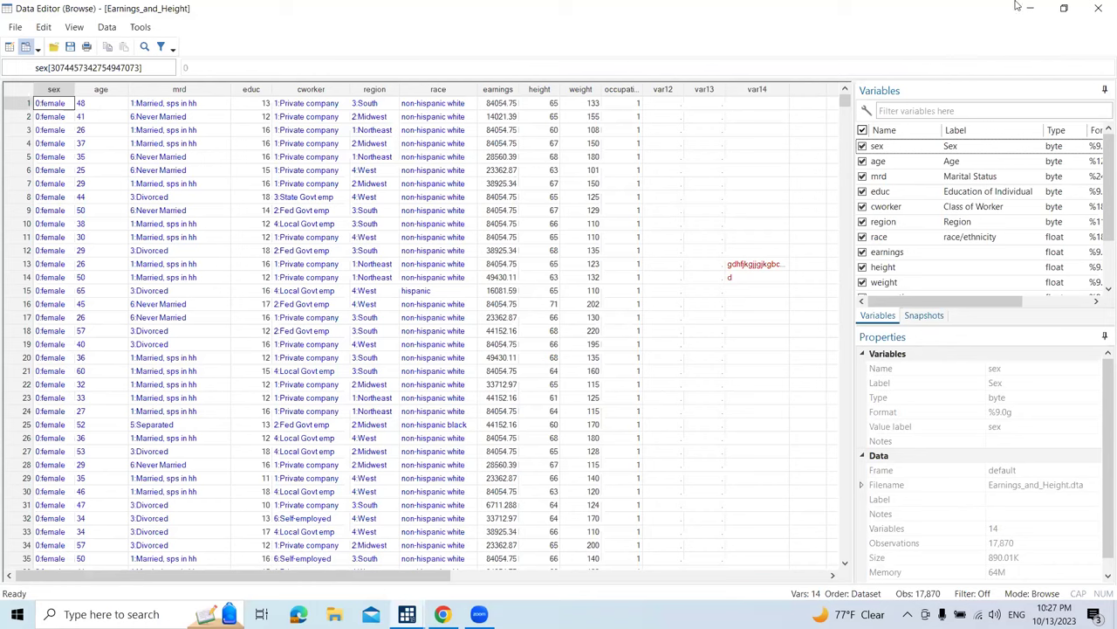
key("alt+F4")
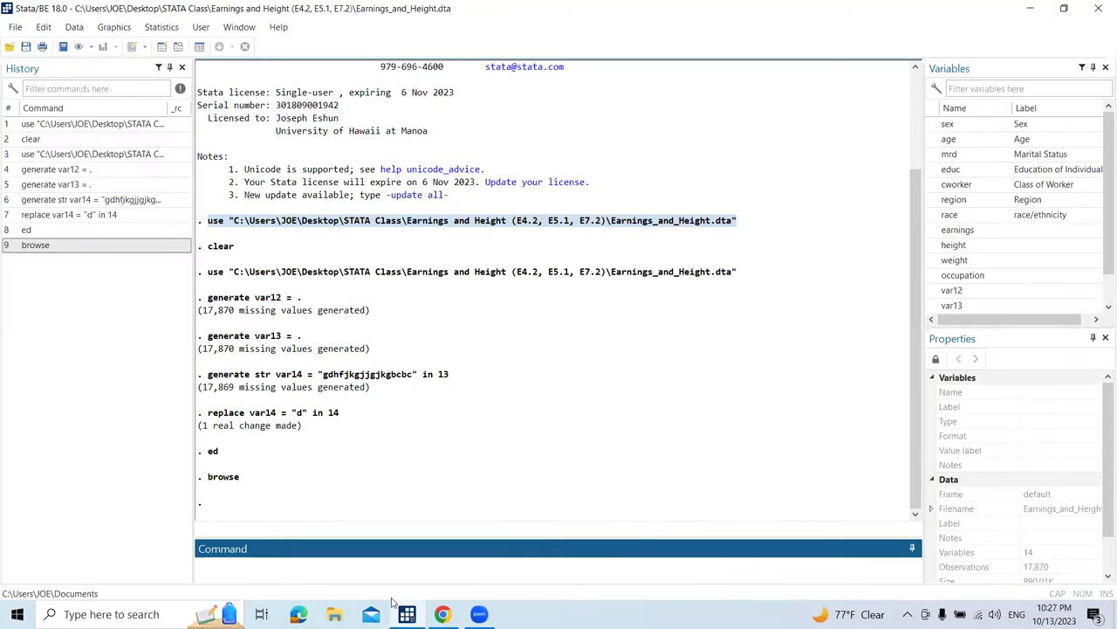
type("br")
key("Return")
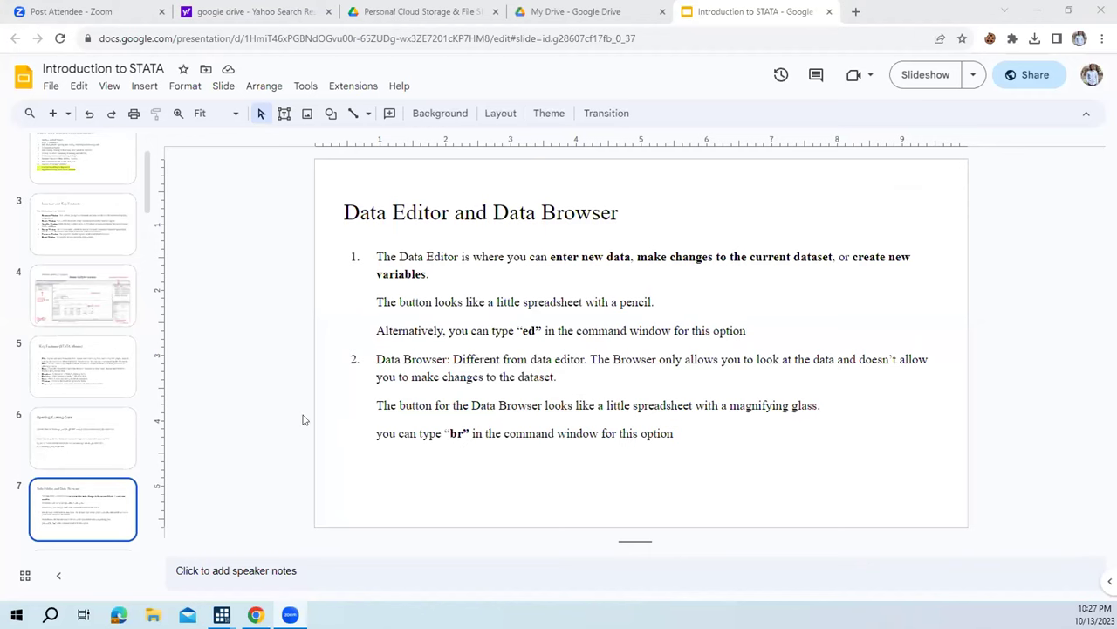
Switch to the Introduction to STATA presentation in Google Slides and show slide 8, Saving Data.
scroll(92, 469, "down", 3)
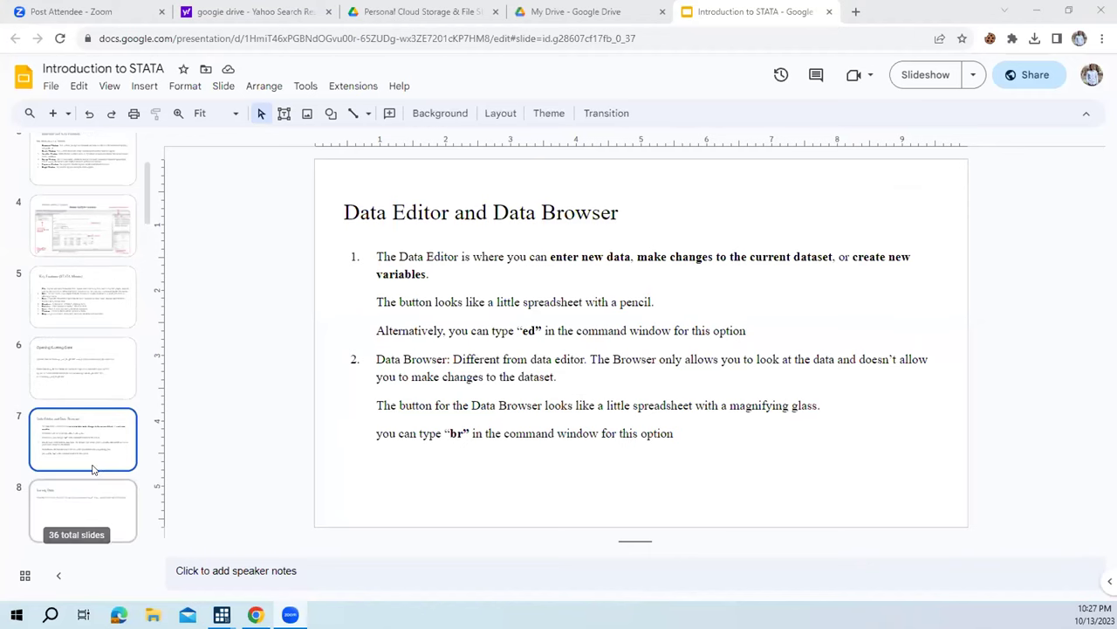
left_click(96, 458)
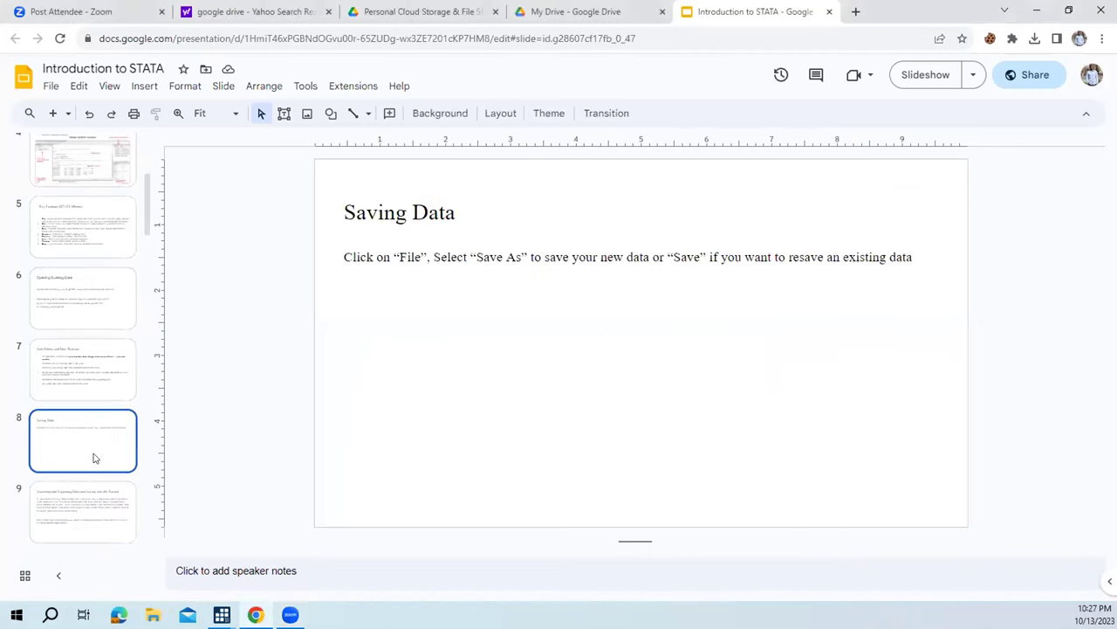
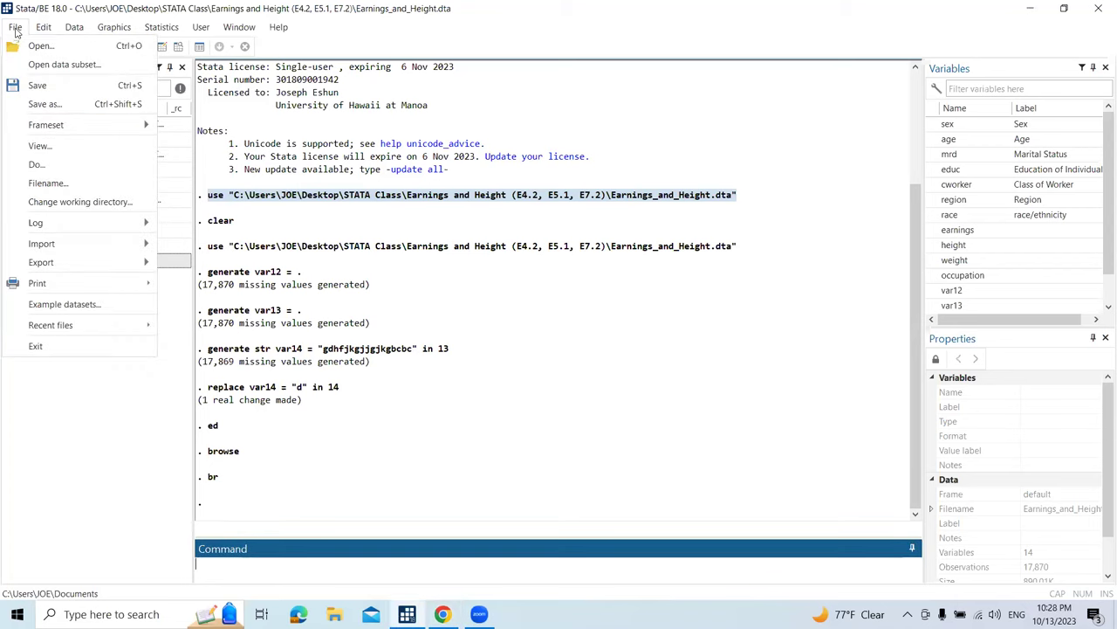
Return to Stata and remove the dataset from memory with the clear command.
left_click(468, 402)
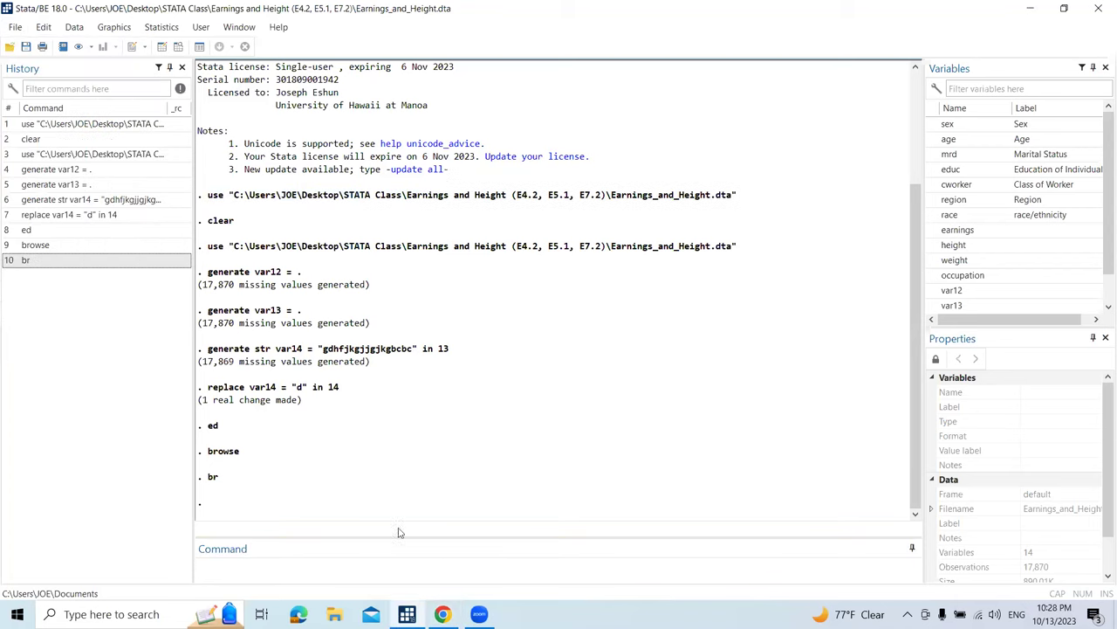
left_click(347, 565)
type("clear")
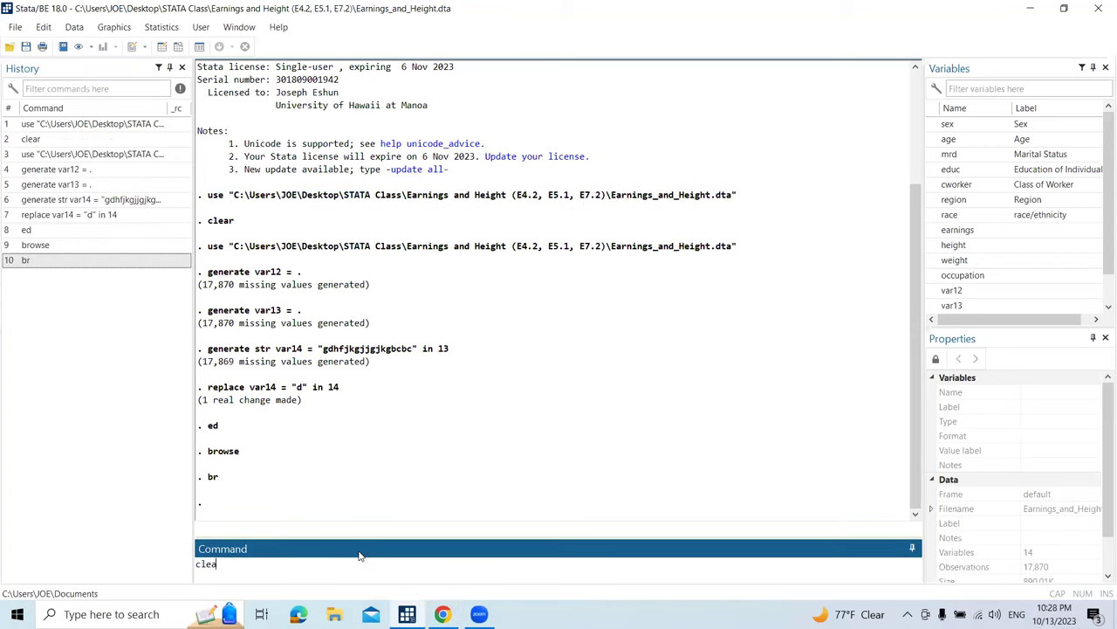
key("Return")
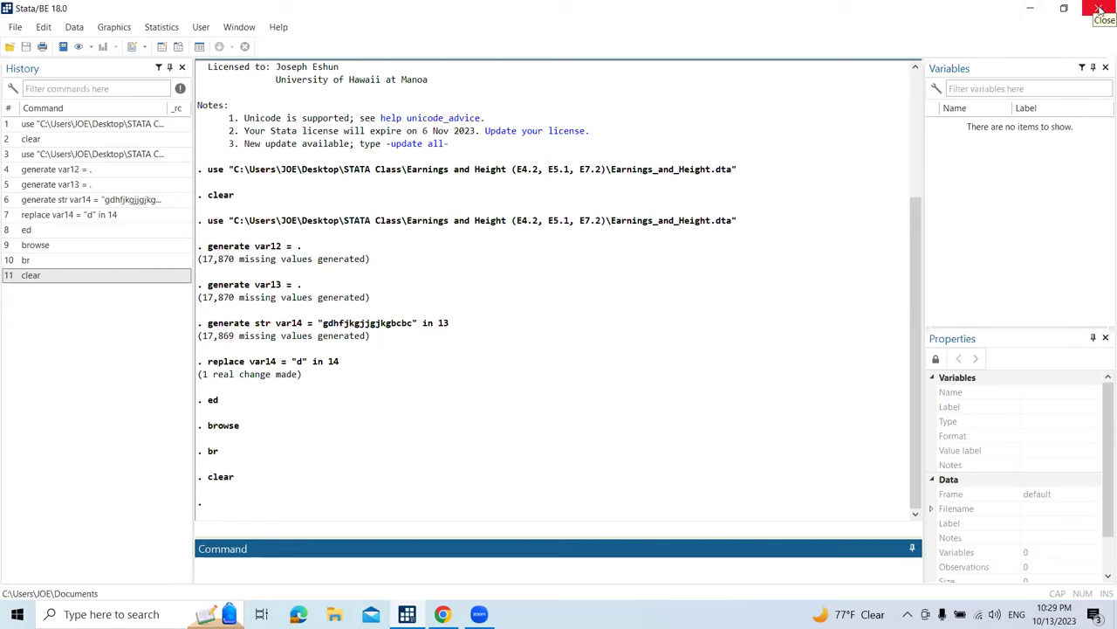
Exit and relaunch Stata, postponing the update check until the next time Stata is launched.
left_click(15, 27)
left_click(61, 349)
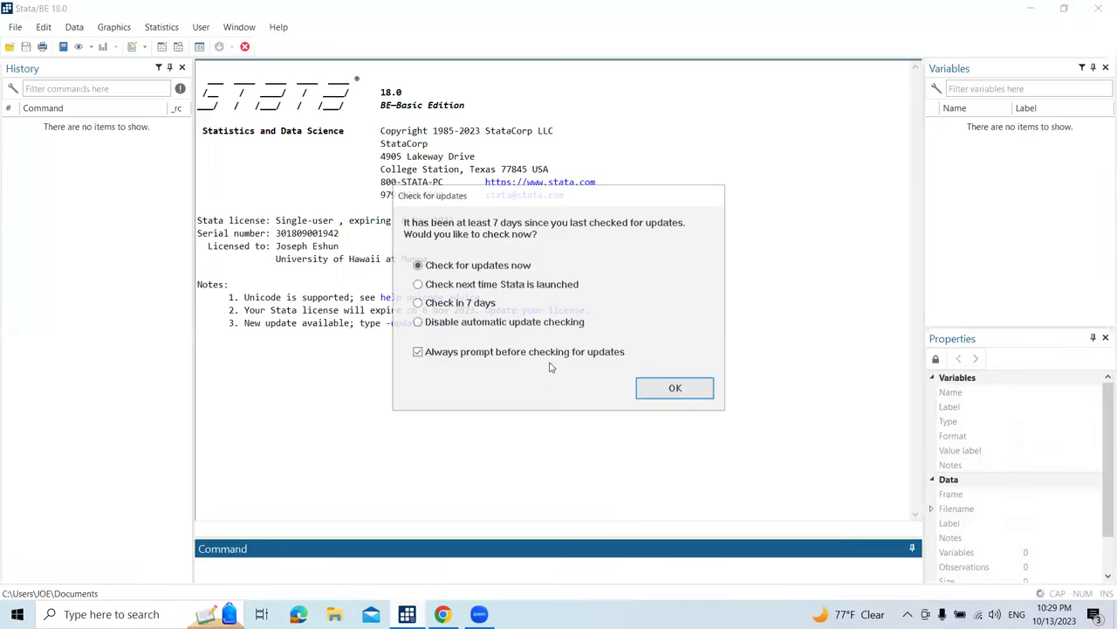
key("Down")
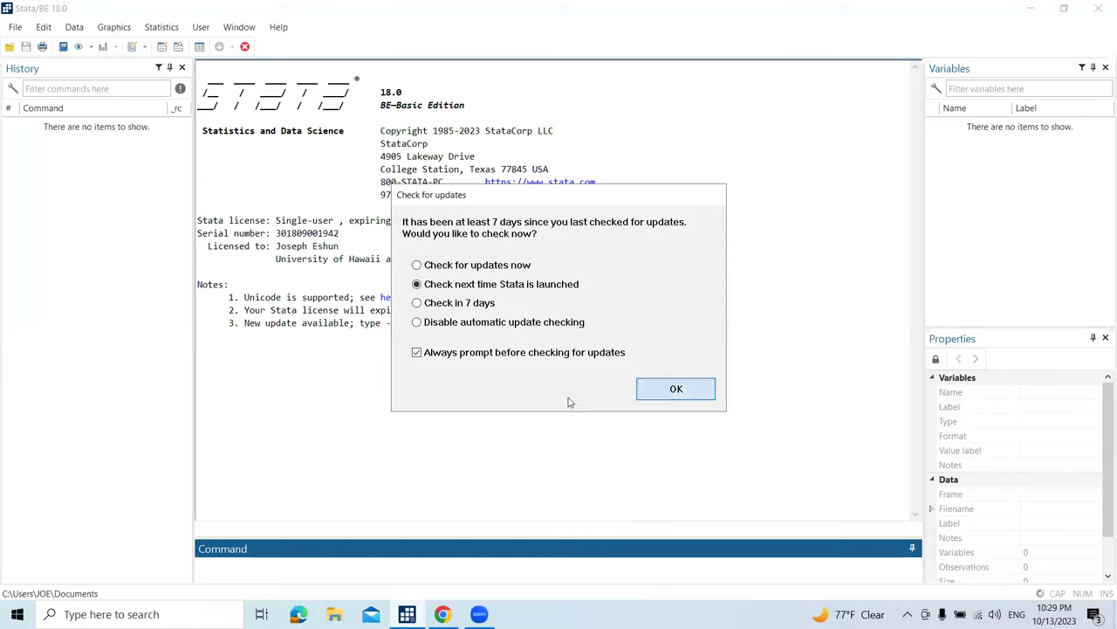
key("Return")
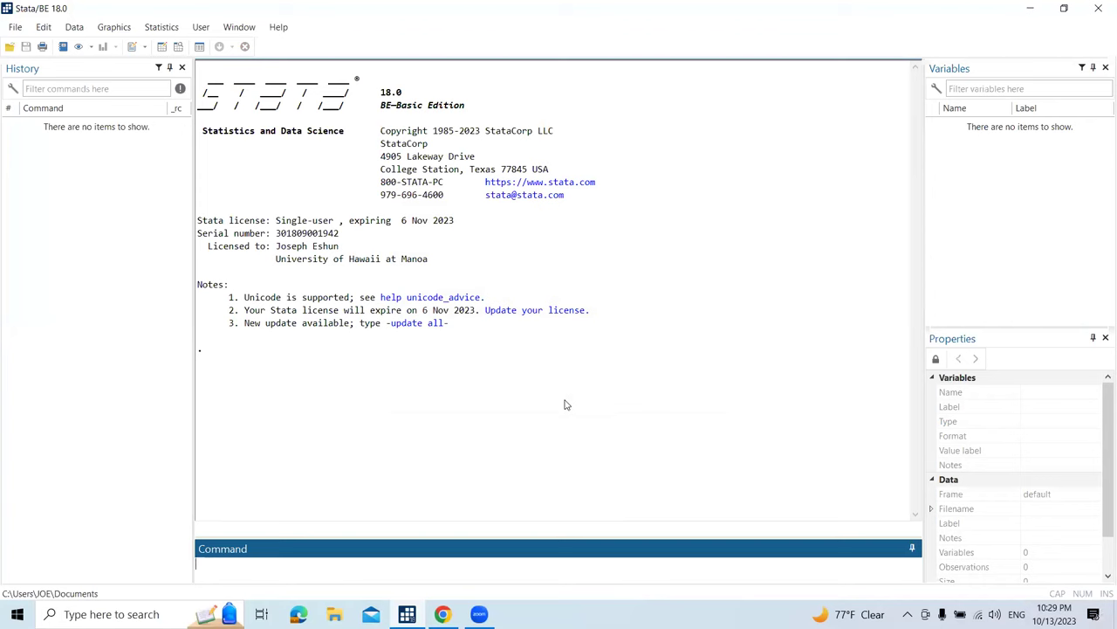
Open the Earnings_and_Height dataset from the Earnings and Height folder inside STATA Class on the Desktop.
left_click(14, 28)
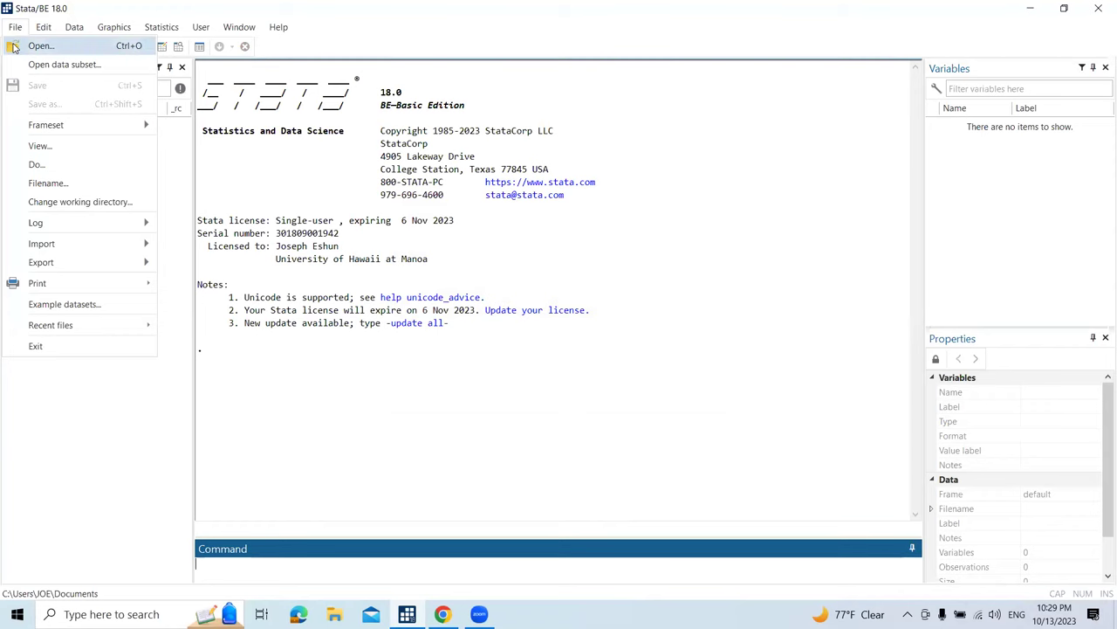
left_click(14, 47)
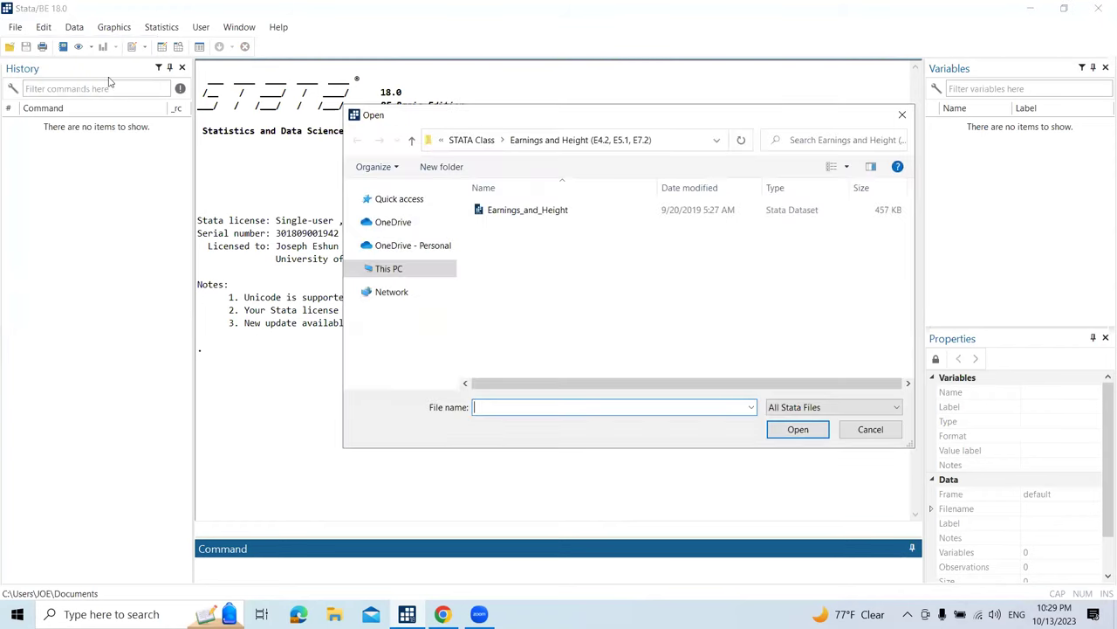
left_click(358, 209)
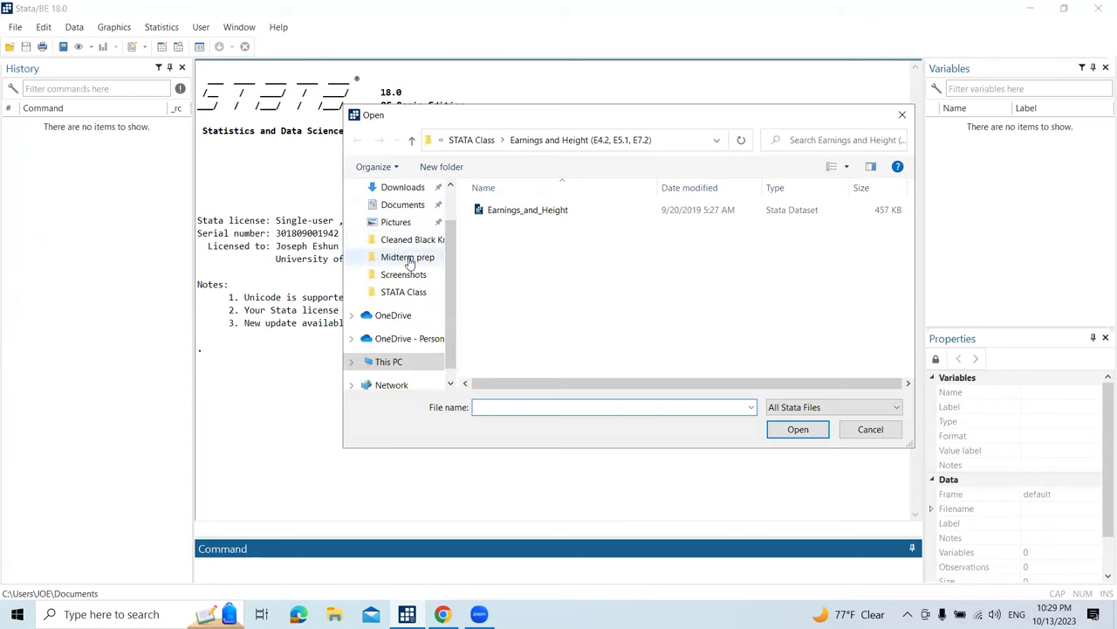
scroll(409, 262, "up", 1)
left_click(395, 217)
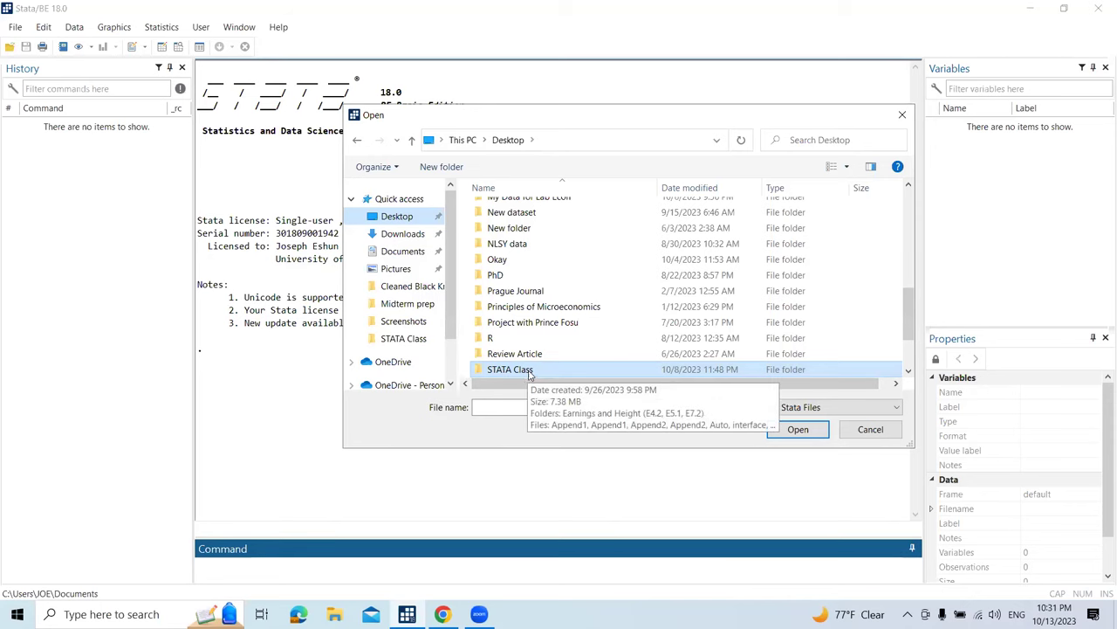
double_click(531, 370)
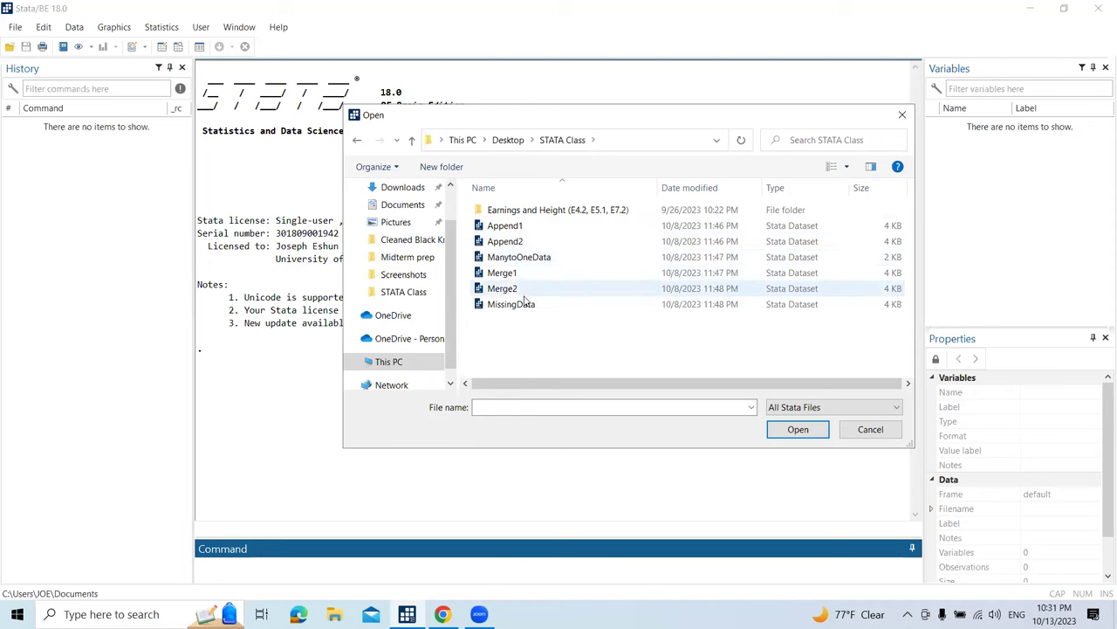
double_click(551, 212)
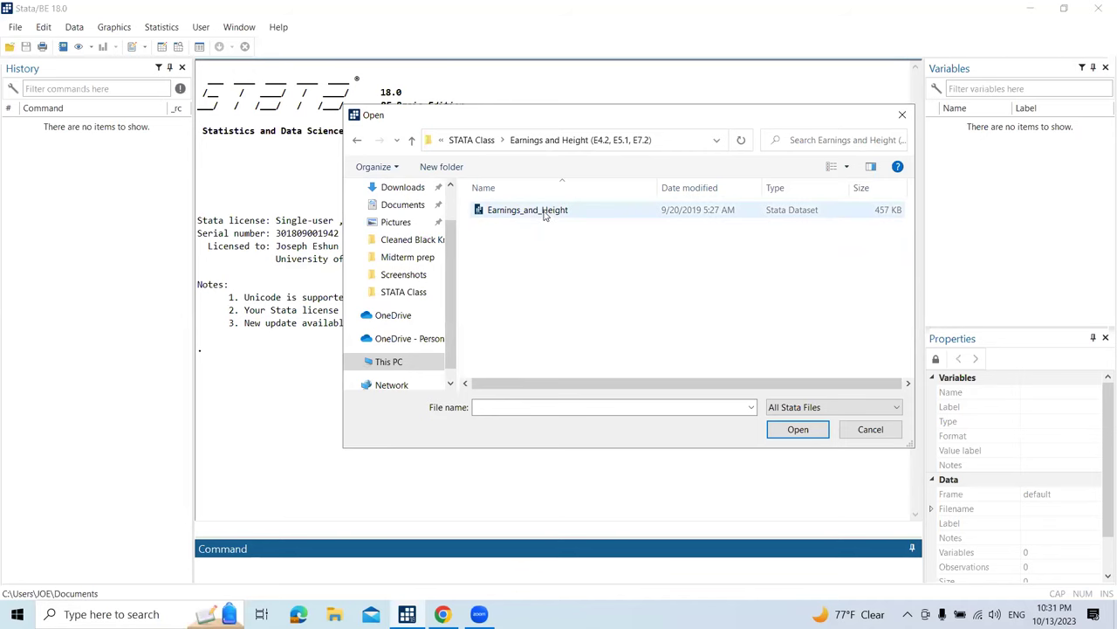
left_click(545, 212)
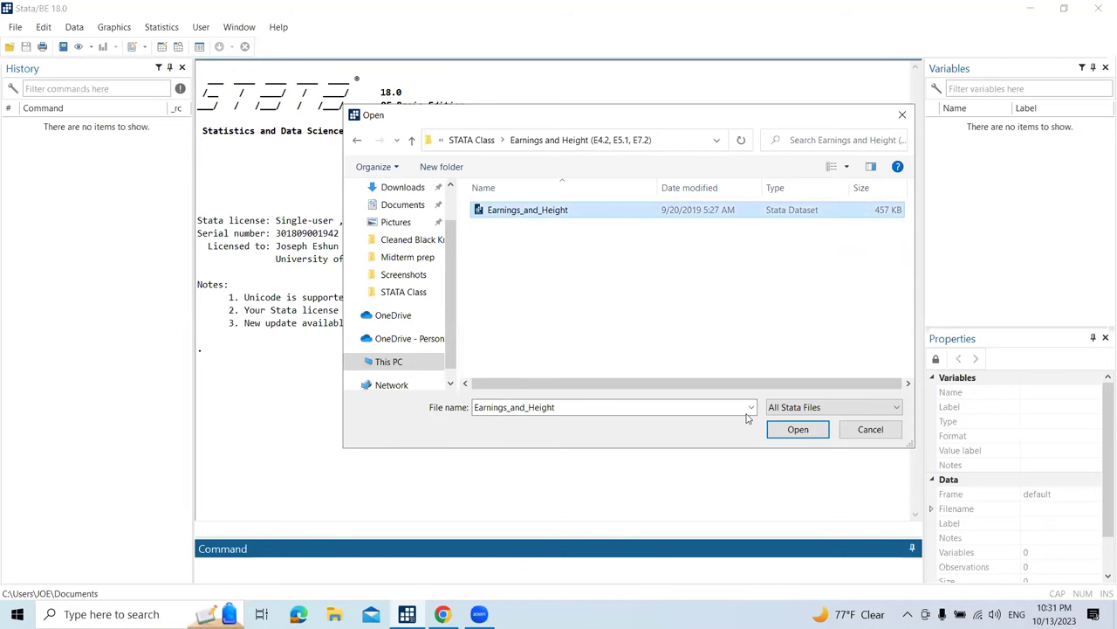
left_click(797, 429)
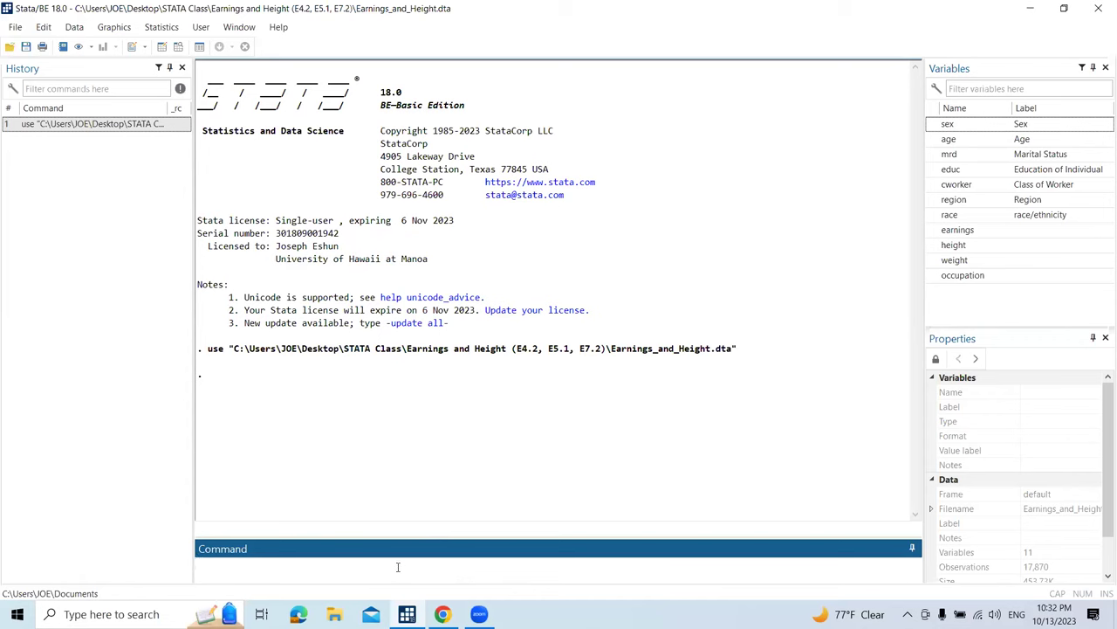
View the dataset in the data browser with the short command br, close it, and run the full browse command.
type("bro")
key("Return")
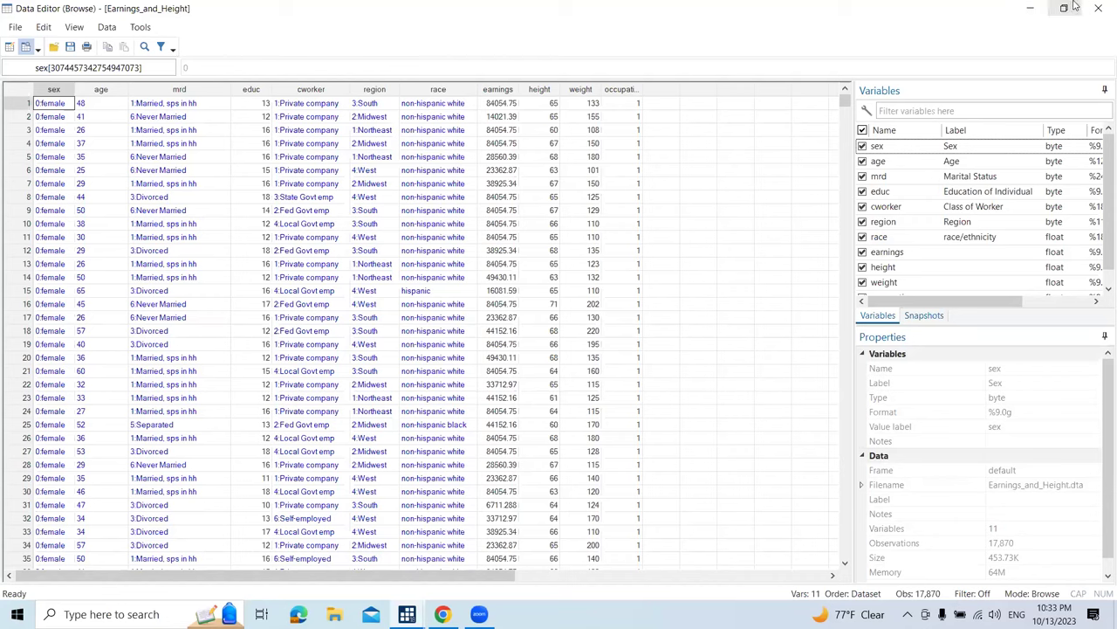
key("alt+Tab")
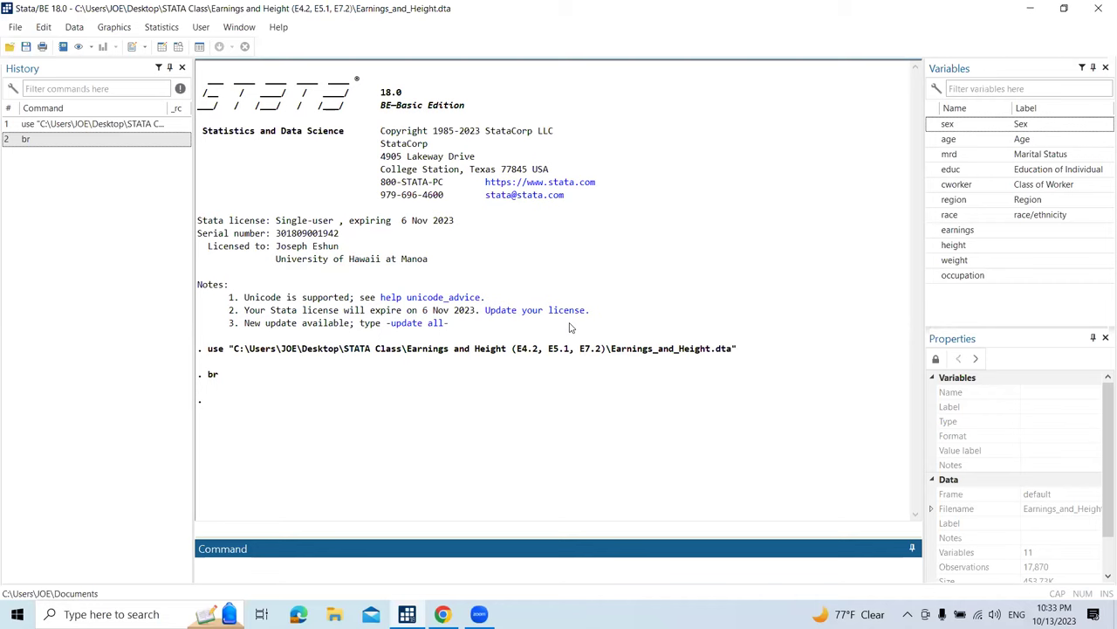
type("browse")
key("Return")
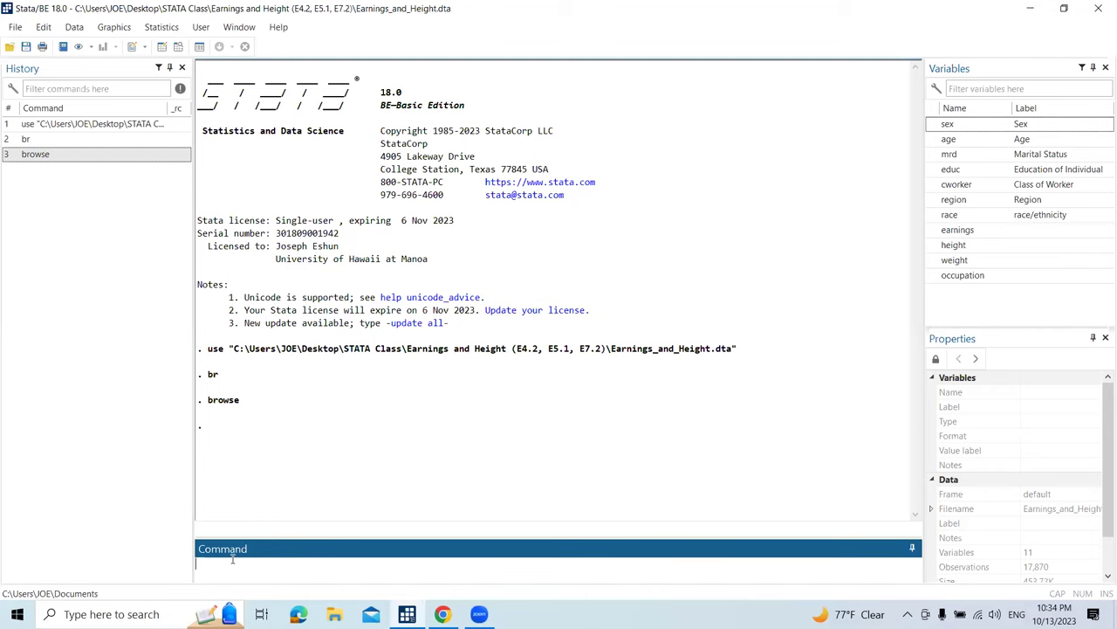
mouse_move(212, 550)
left_mouse_down()
mouse_move(266, 550)
mouse_move(219, 550)
left_mouse_up()
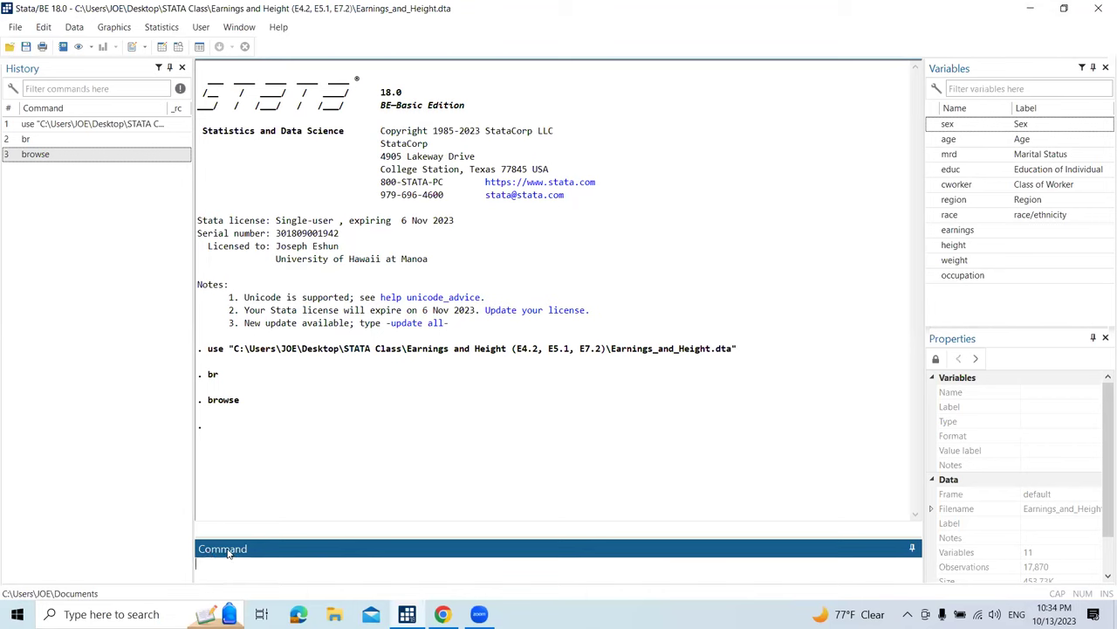
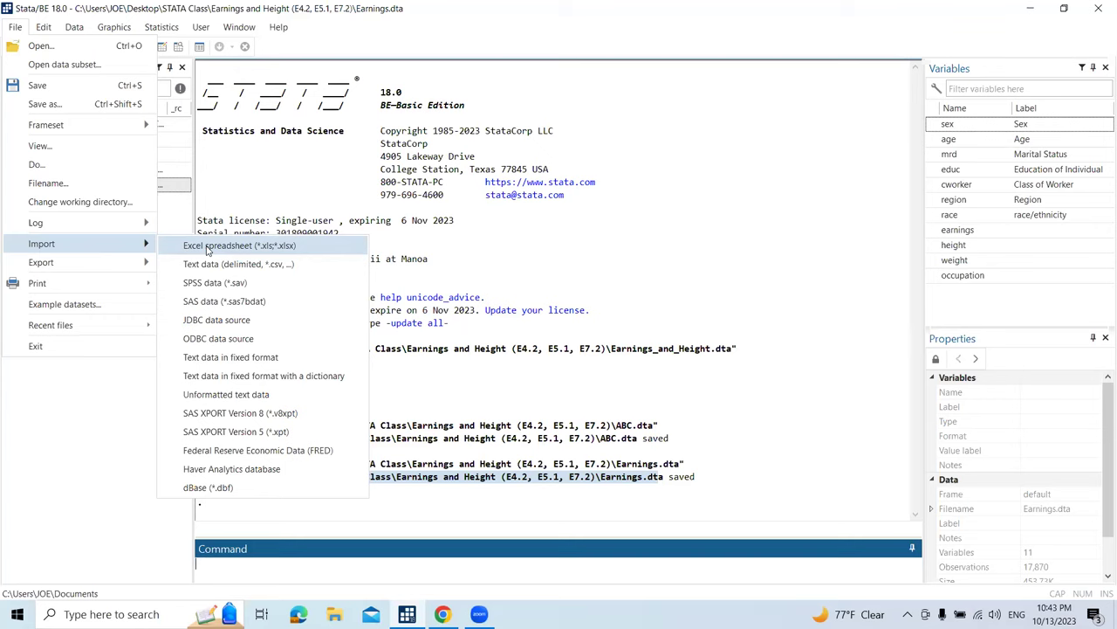
Start an Excel spreadsheet import and choose Practice Data1 from the STATA Class folder on the Desktop as the source file.
left_click(207, 248)
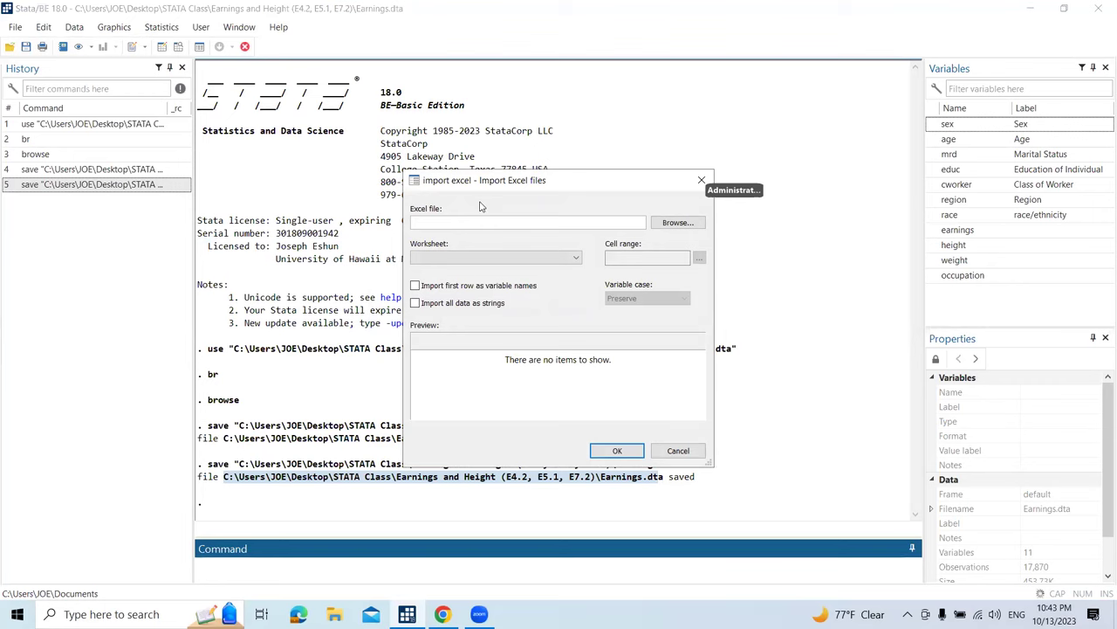
left_click(667, 225)
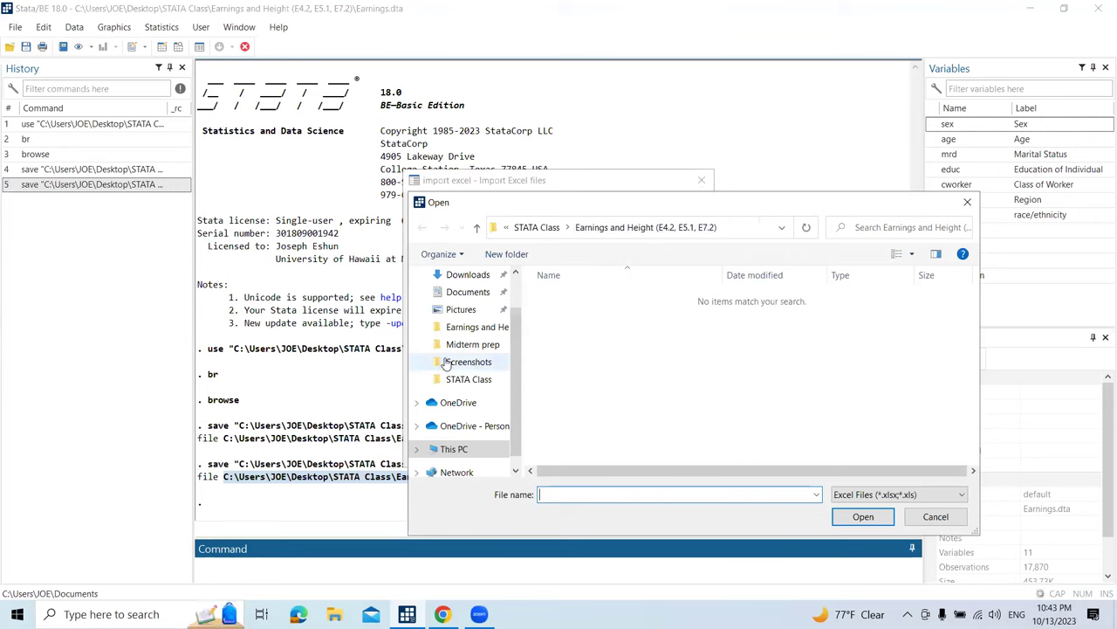
scroll(447, 365, "up", 1)
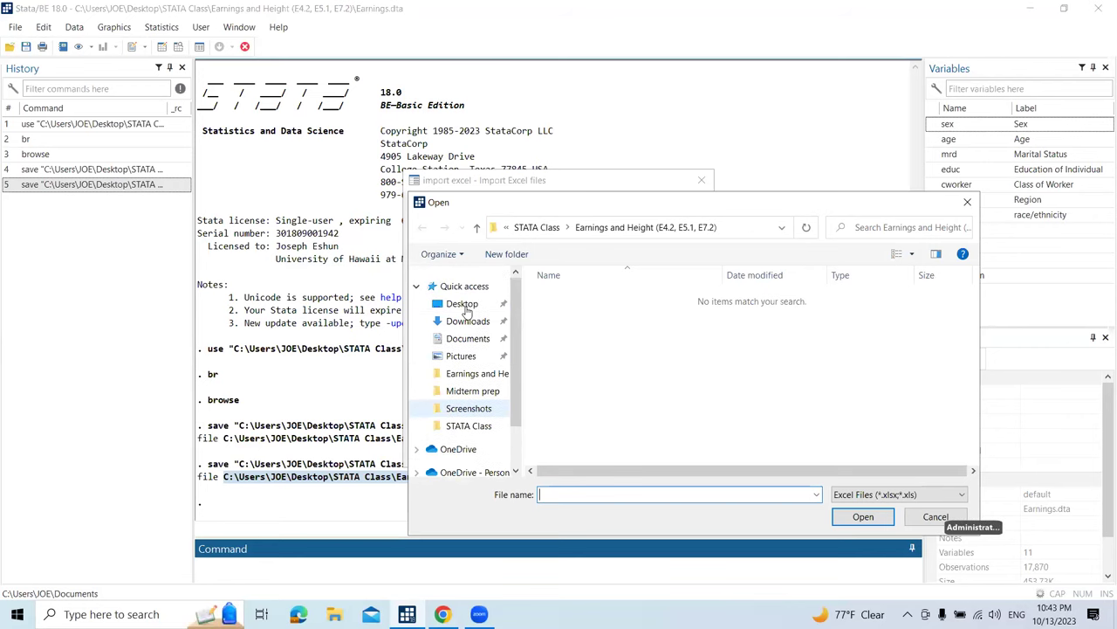
left_click(460, 305)
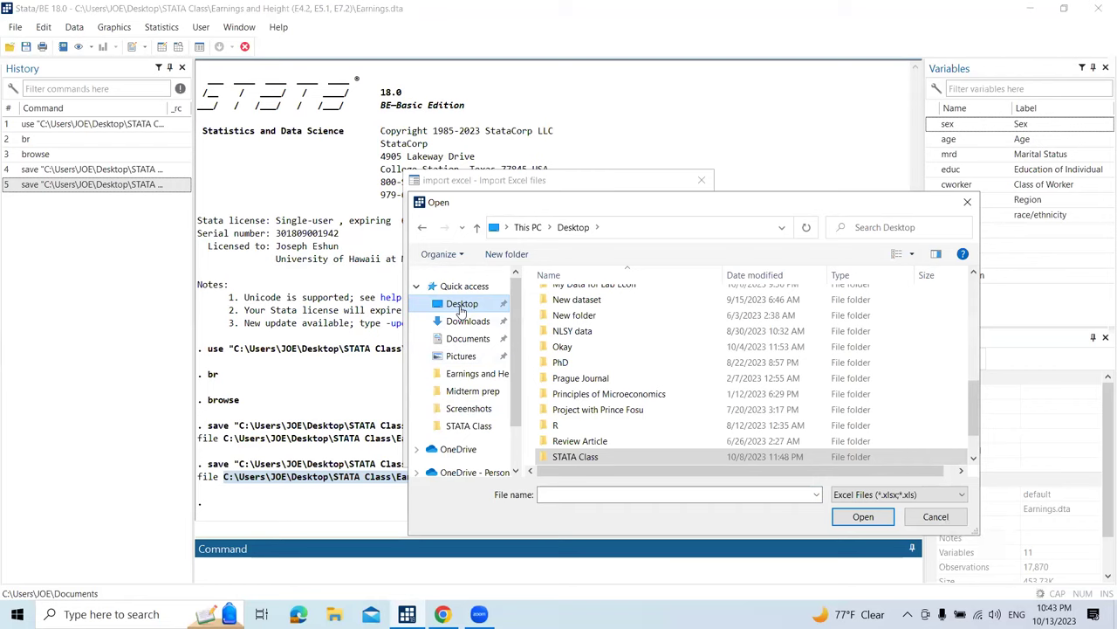
scroll(555, 397, "down", 1)
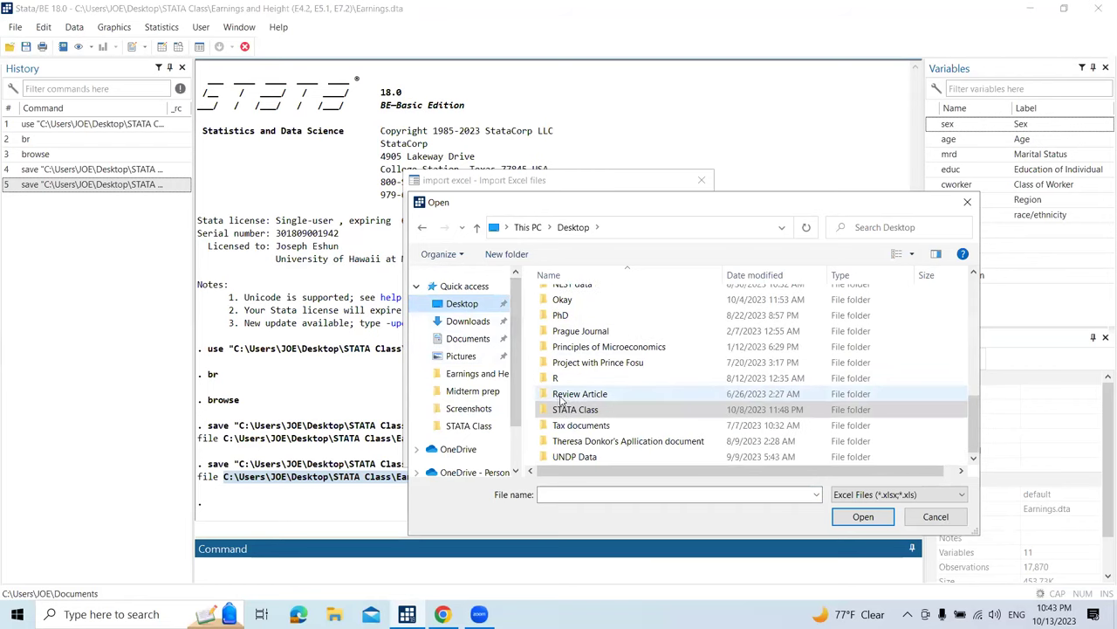
left_click(559, 409)
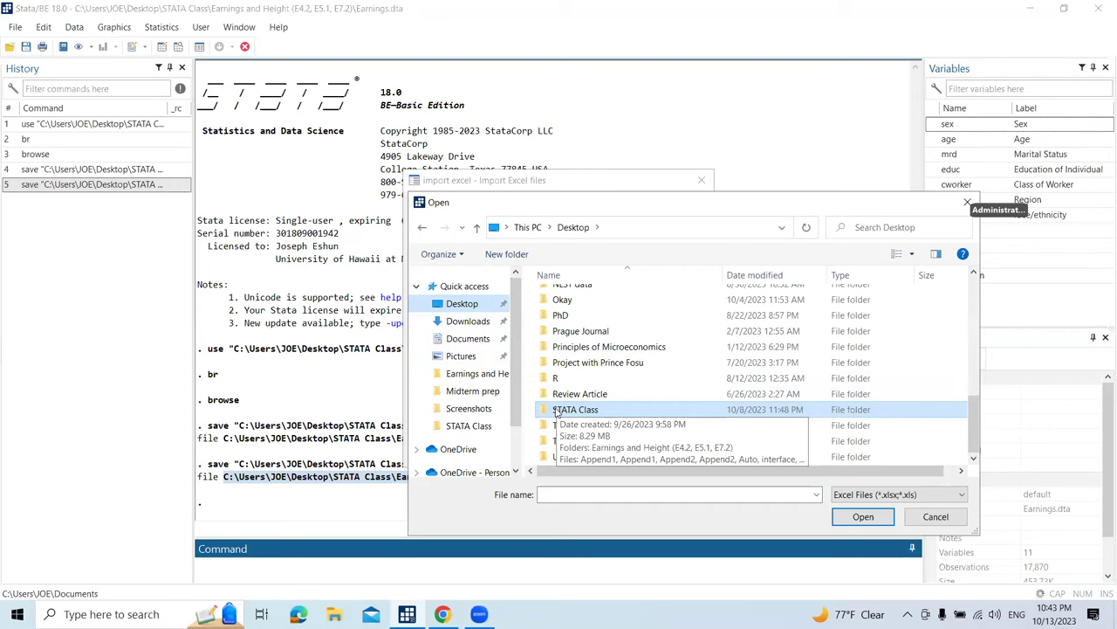
double_click(556, 410)
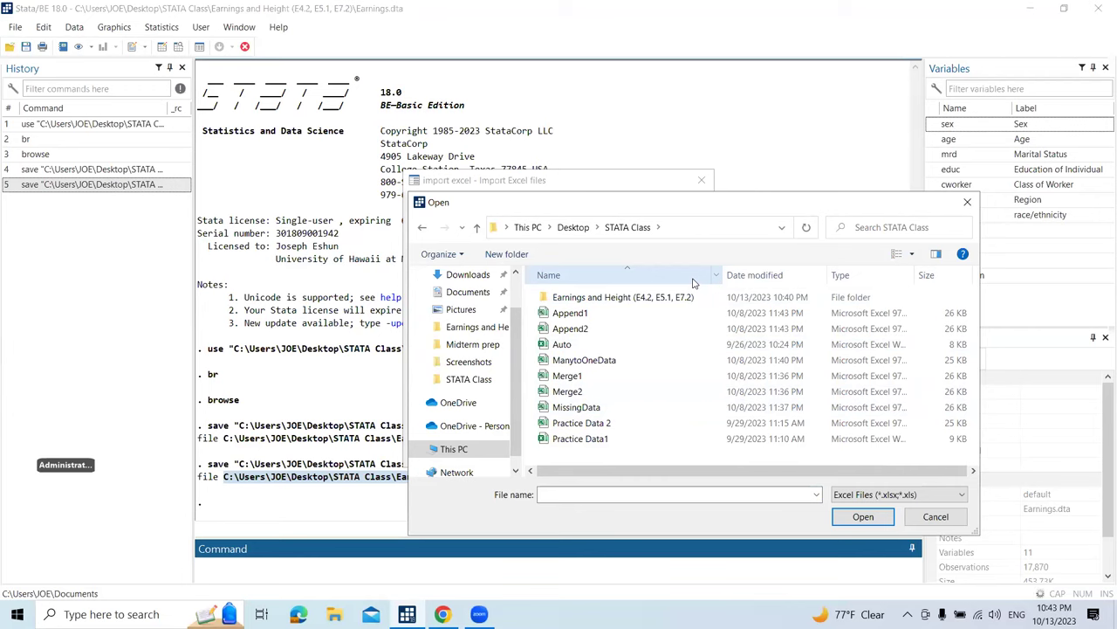
left_click(579, 438)
left_click(862, 517)
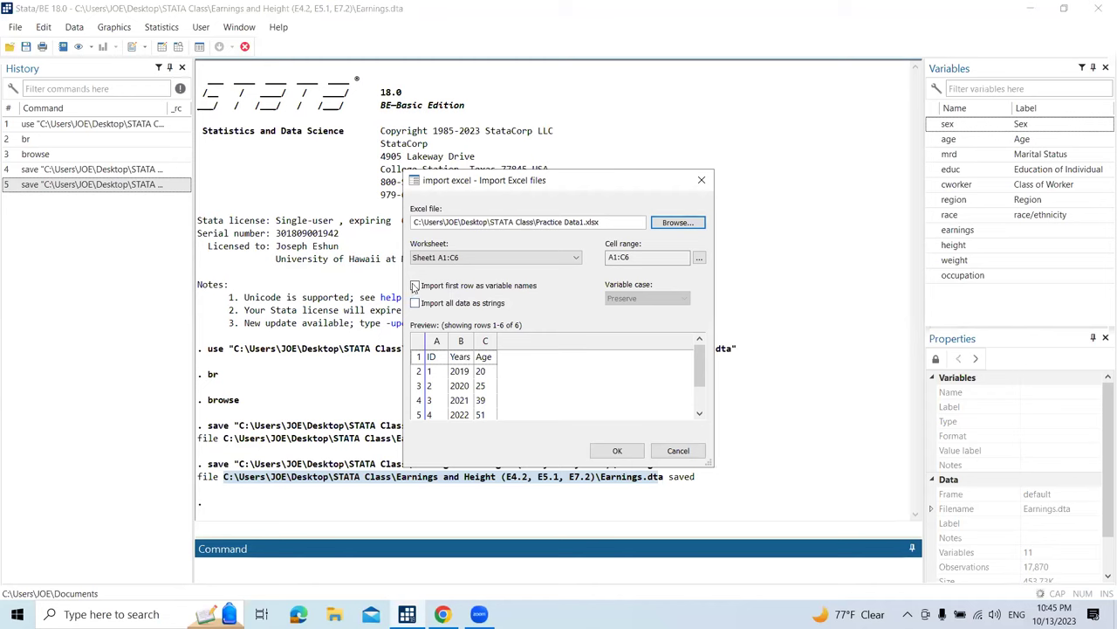
Import the worksheet with its first row as variable names, replacing the data in memory.
left_click(416, 286)
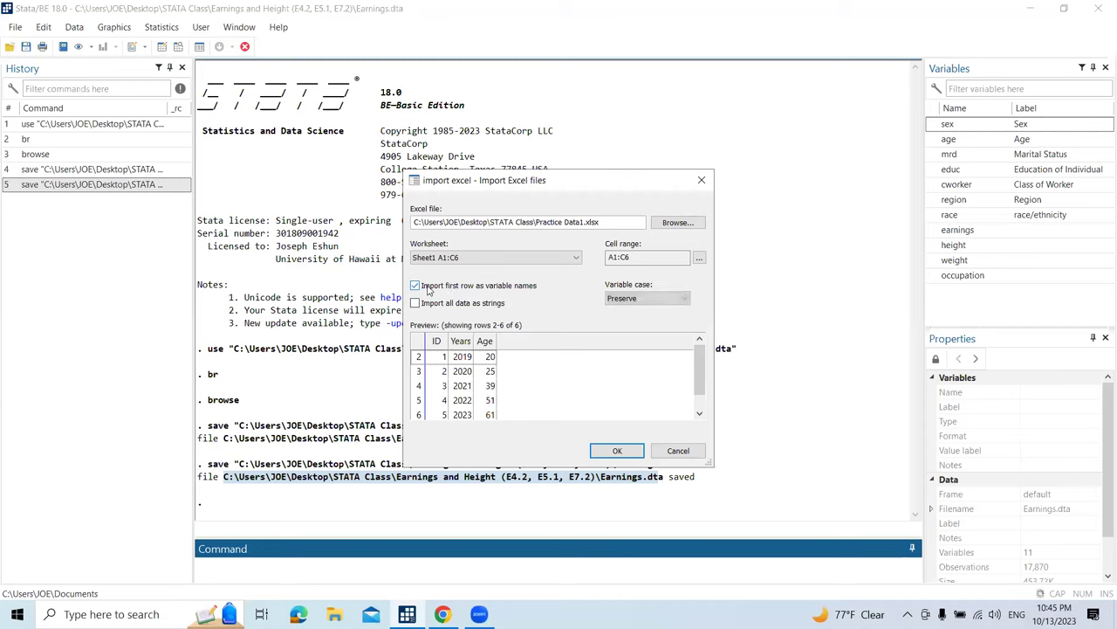
left_click(617, 450)
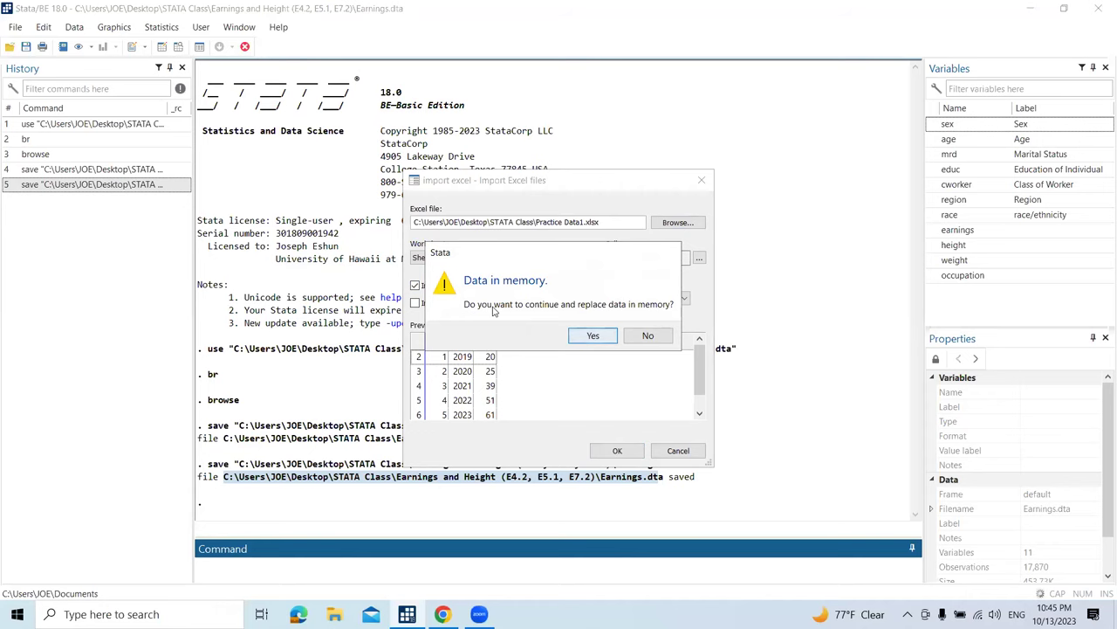
left_click(584, 340)
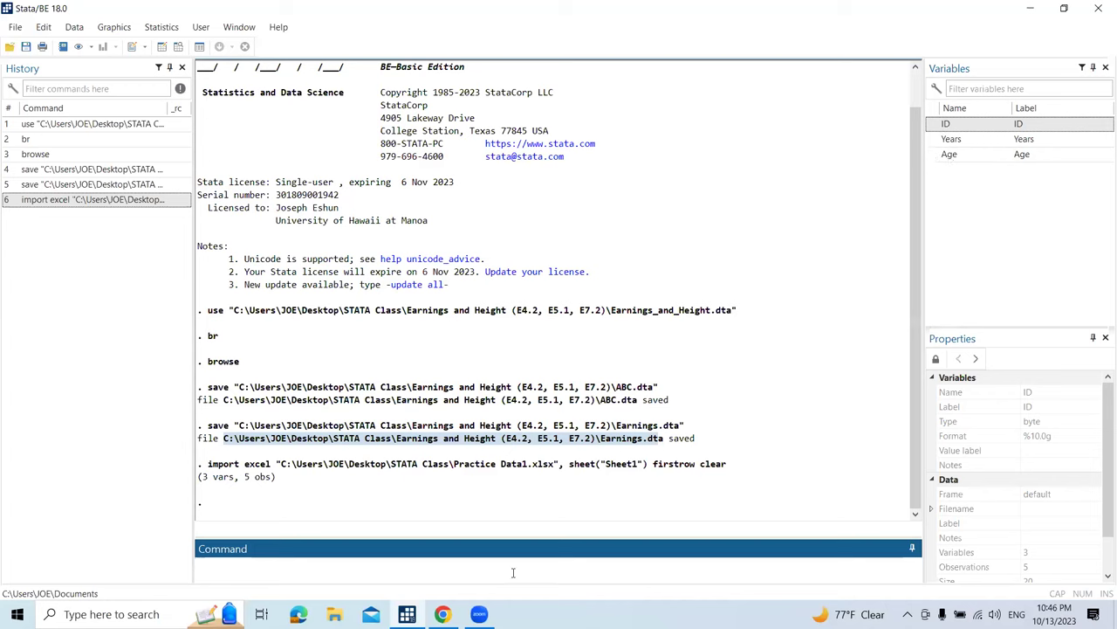
View the imported data in the data browser with the br command and close the browser.
type("br")
key("Return")
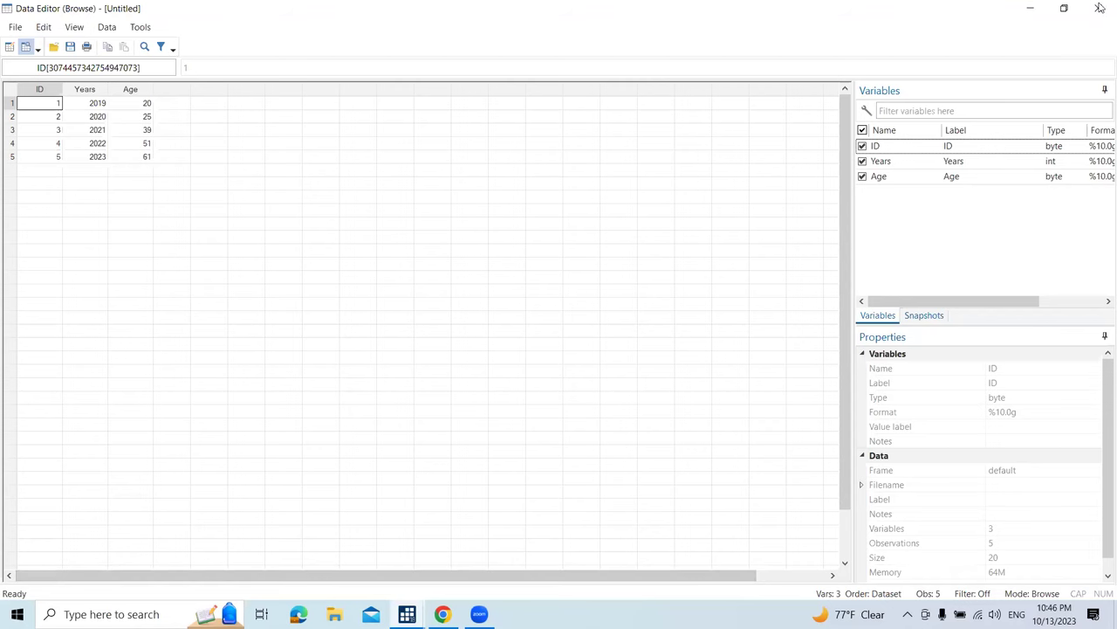
key("alt+F4")
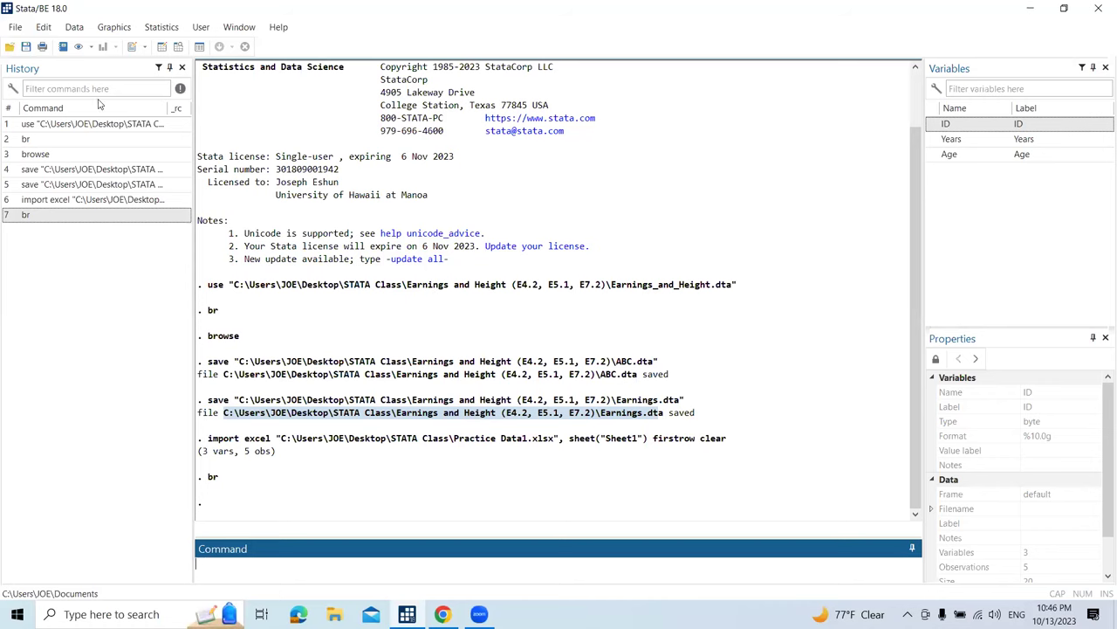
Save the imported dataset in the STATA Class folder as a Stata data file named New data.
left_click(16, 28)
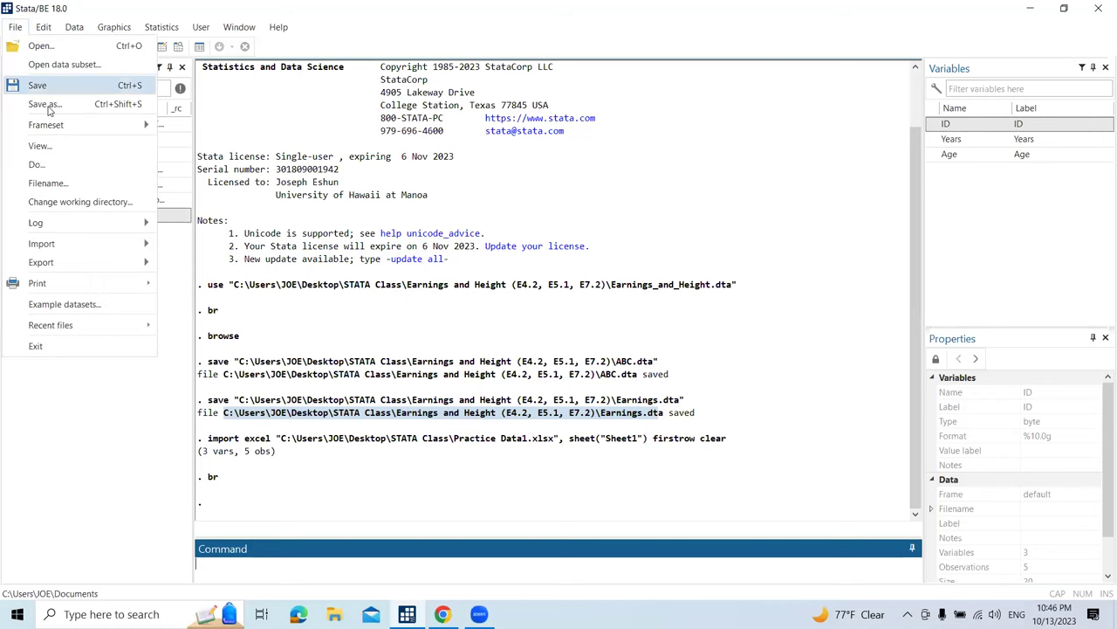
left_click(48, 106)
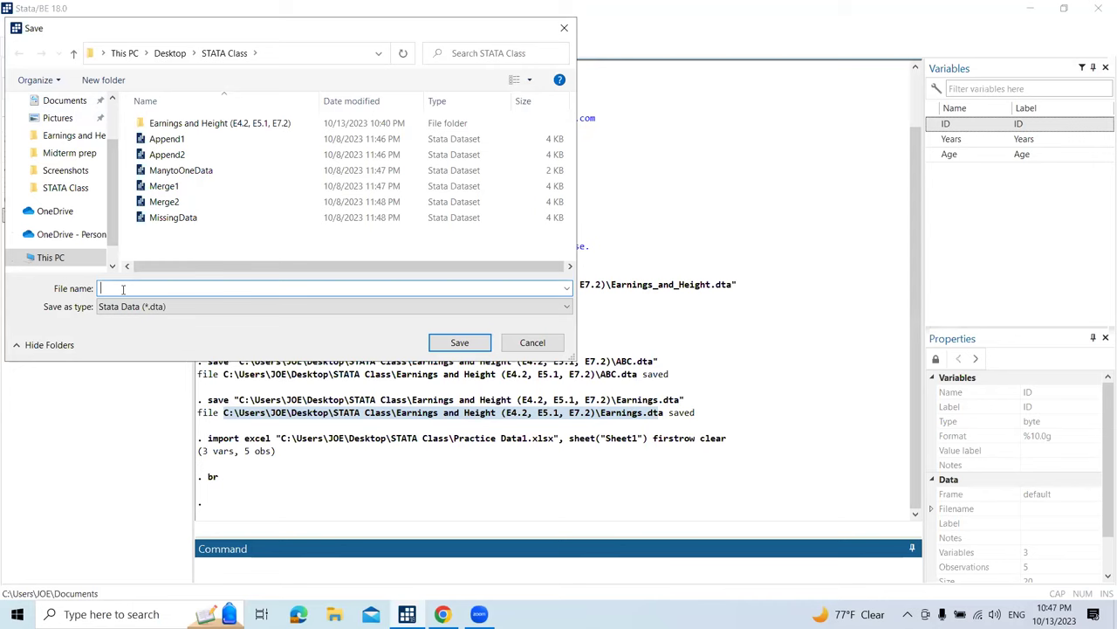
type("New data")
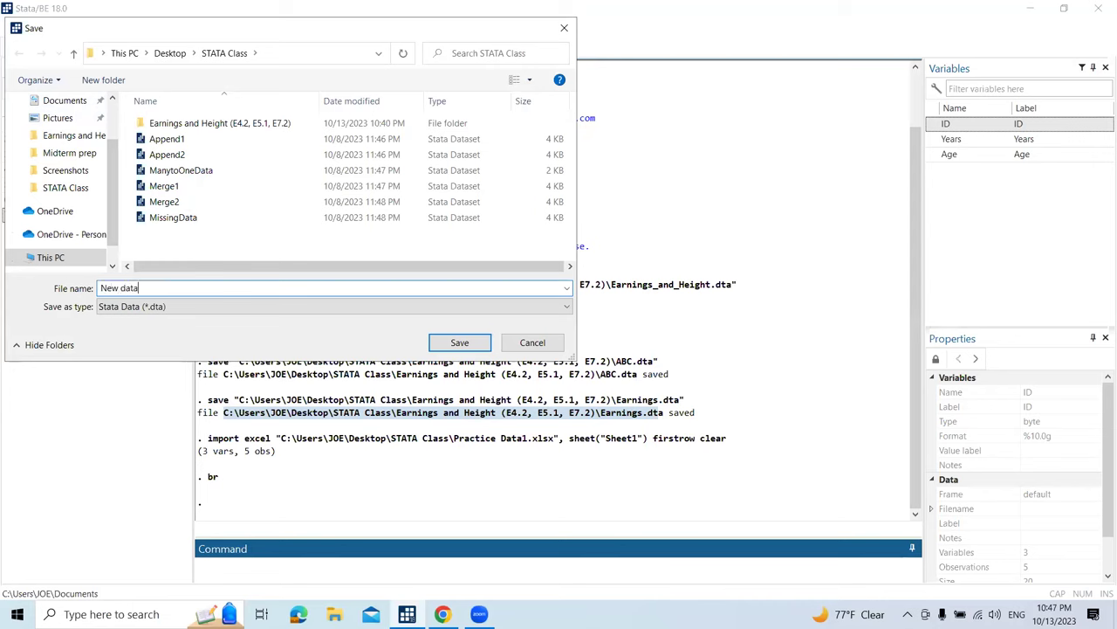
left_click(459, 342)
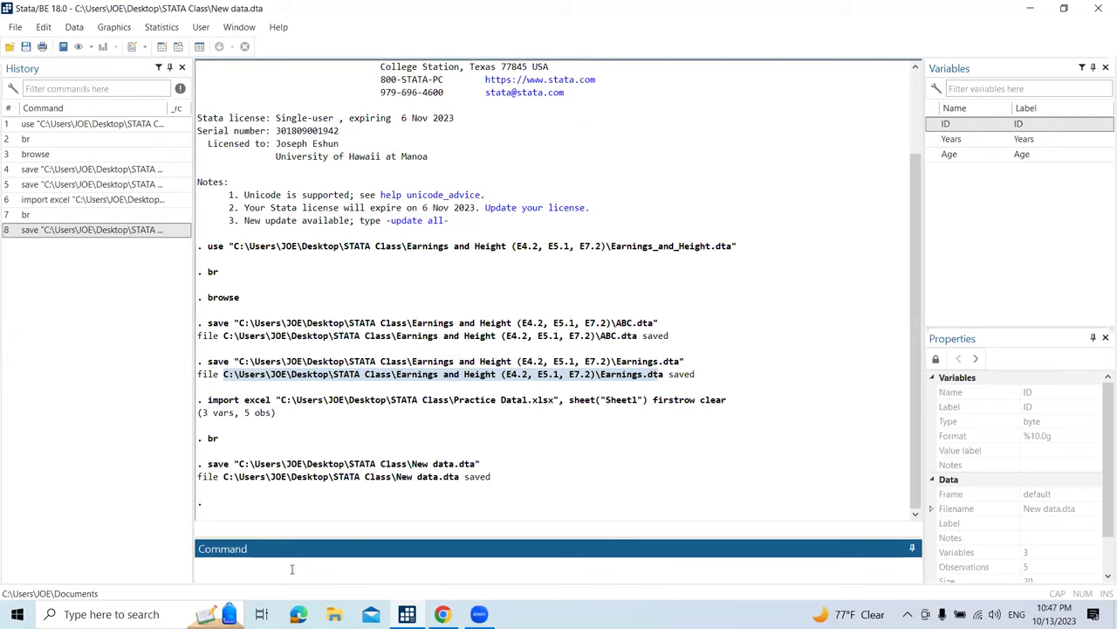
Remove the New data dataset from memory with the clear command.
type("clae")
key("BackSpace")
key("BackSpace")
type("ear")
key("Return")
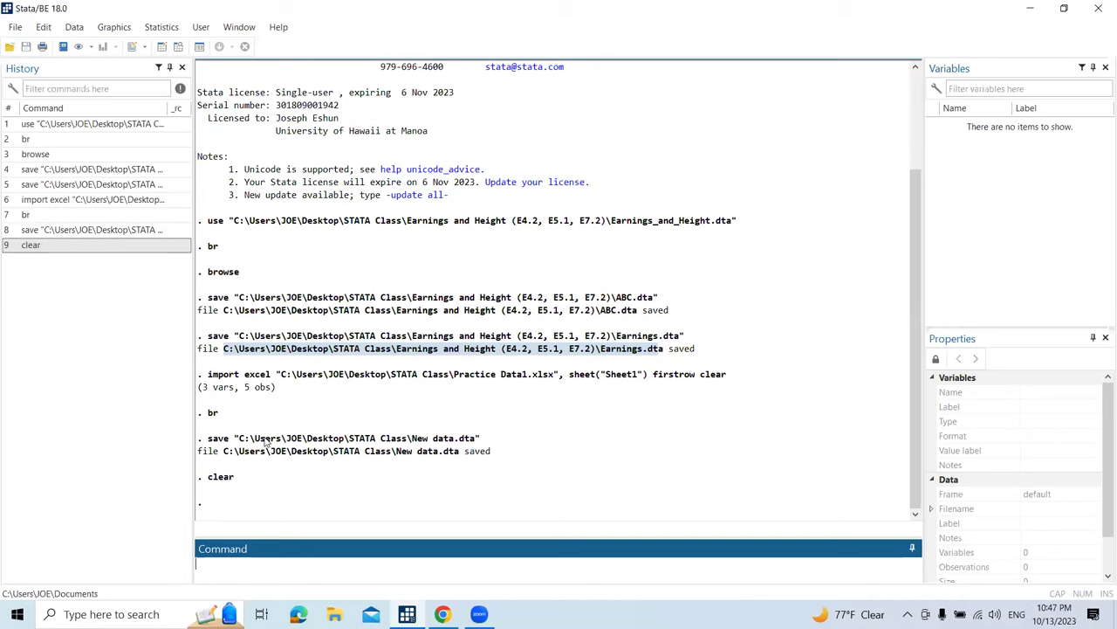
Try to run the clear command written in capital letters as CLEAR.
left_click(15, 27)
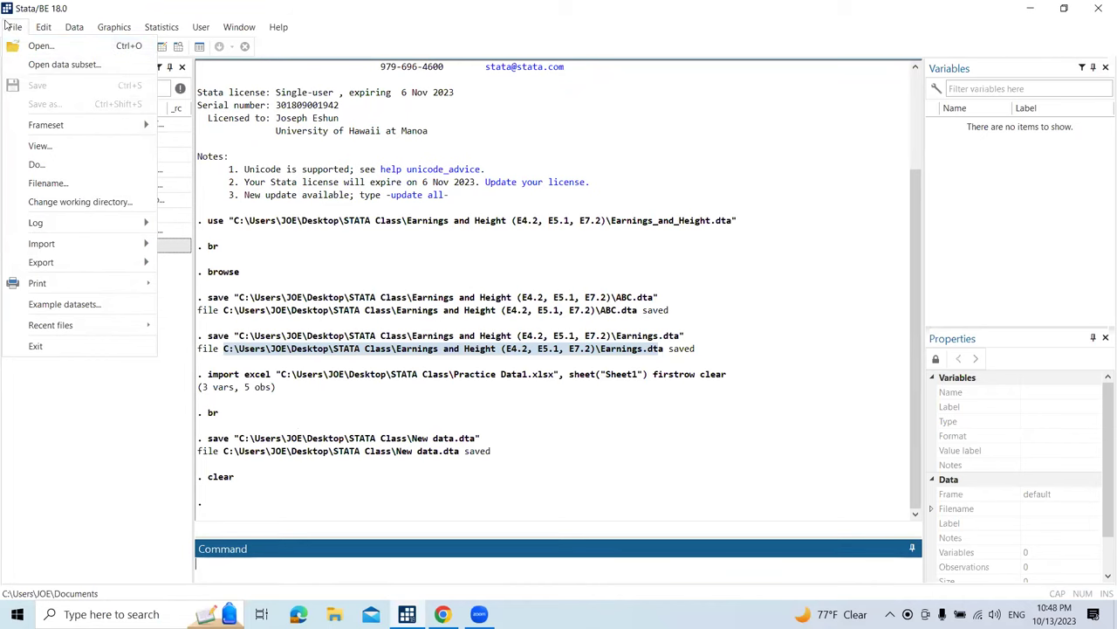
left_click(222, 566)
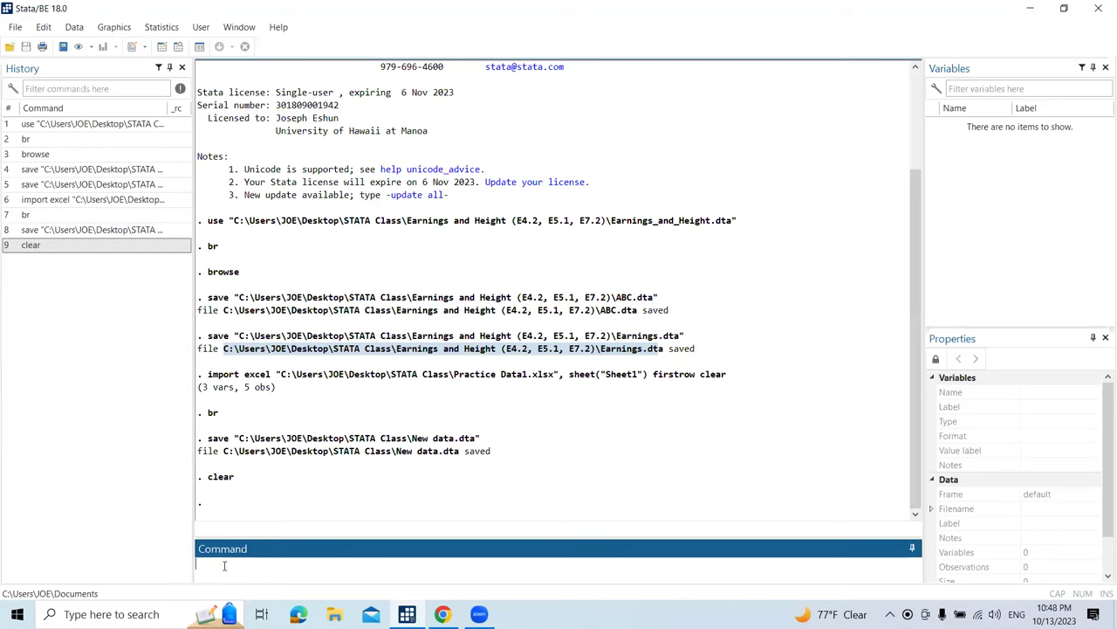
type("clear")
key("BackSpace")
key("BackSpace")
key("BackSpace")
key("BackSpace")
key("BackSpace")
type("cLEAR")
key("Return")
Run the clear command again in lowercase letters.
key("Caps_Lock")
type("clear")
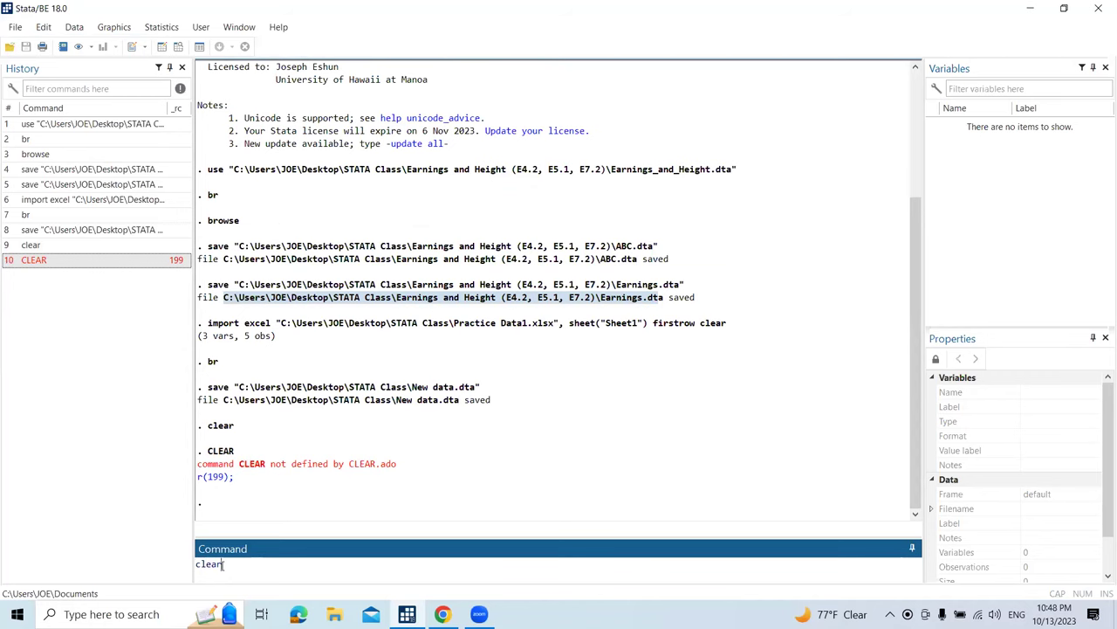
key("Return")
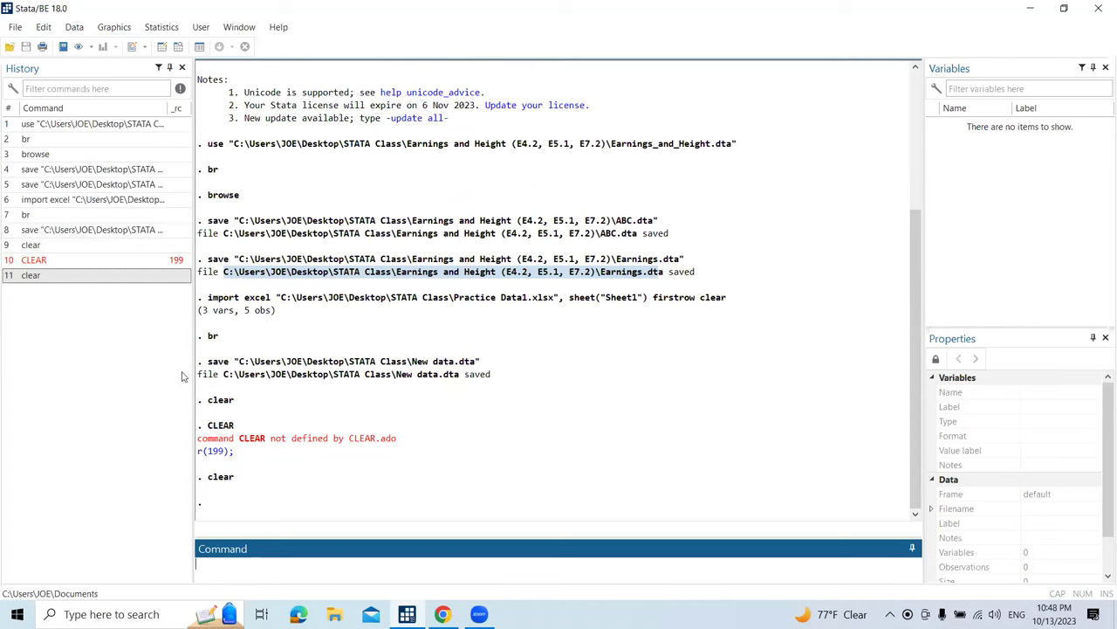
Open the Earnings_and_Height.dta dataset from the Earnings and Height folder inside STATA Class.
left_click(15, 27)
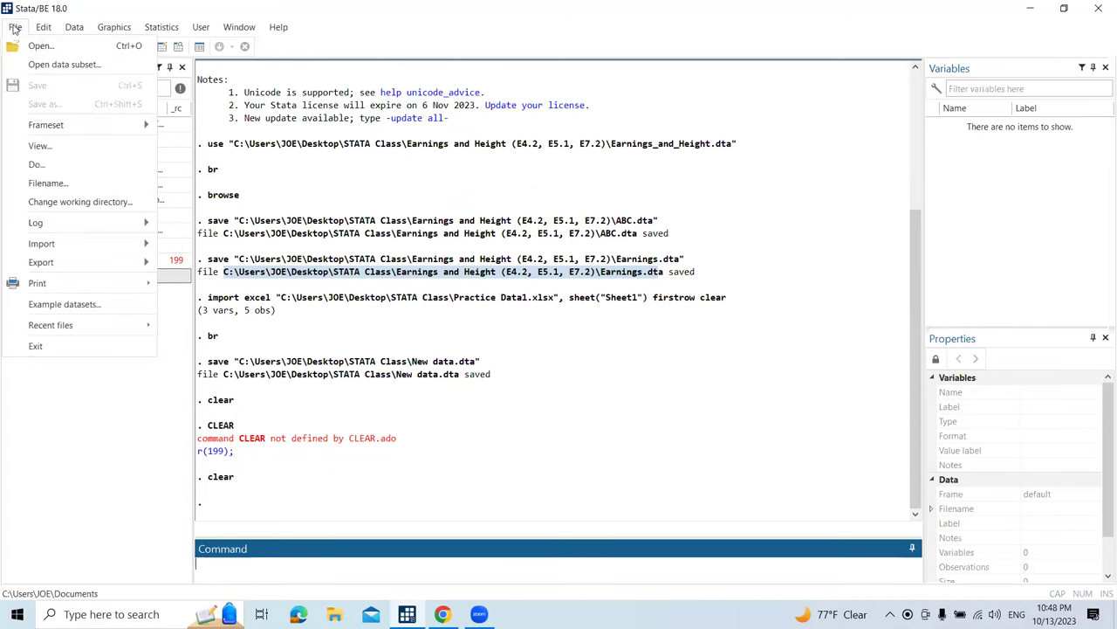
left_click(24, 51)
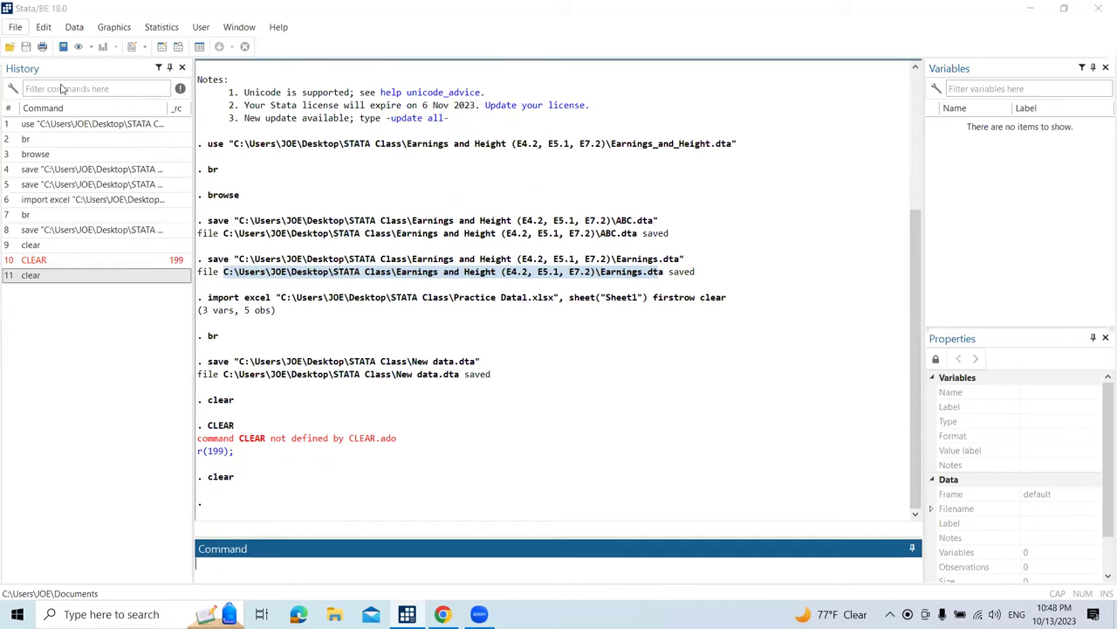
double_click(218, 124)
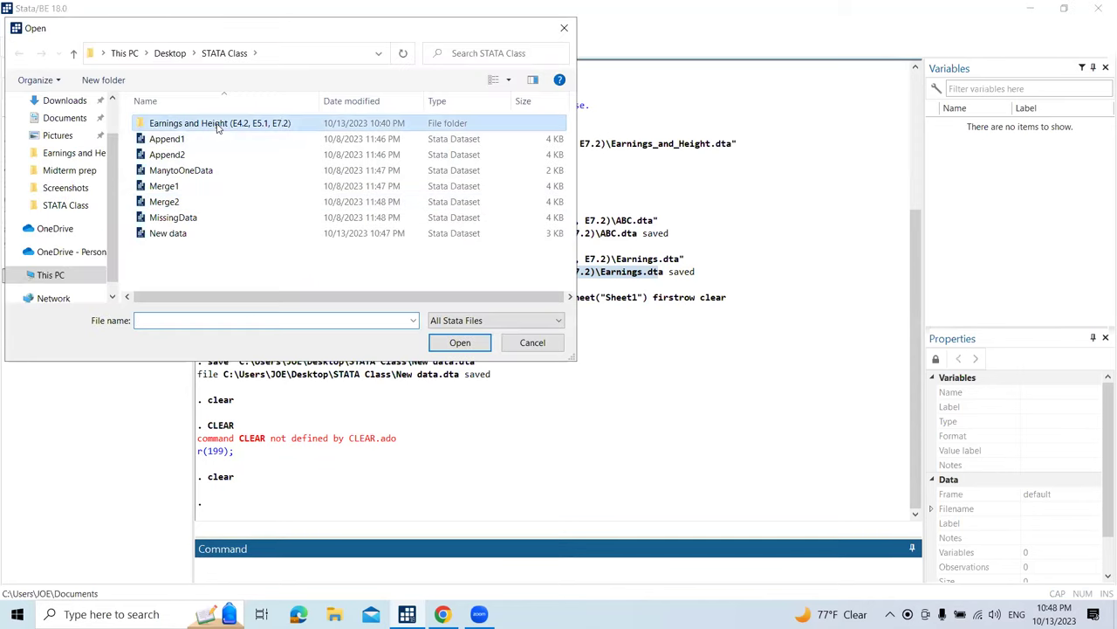
left_click(225, 155)
double_click(226, 155)
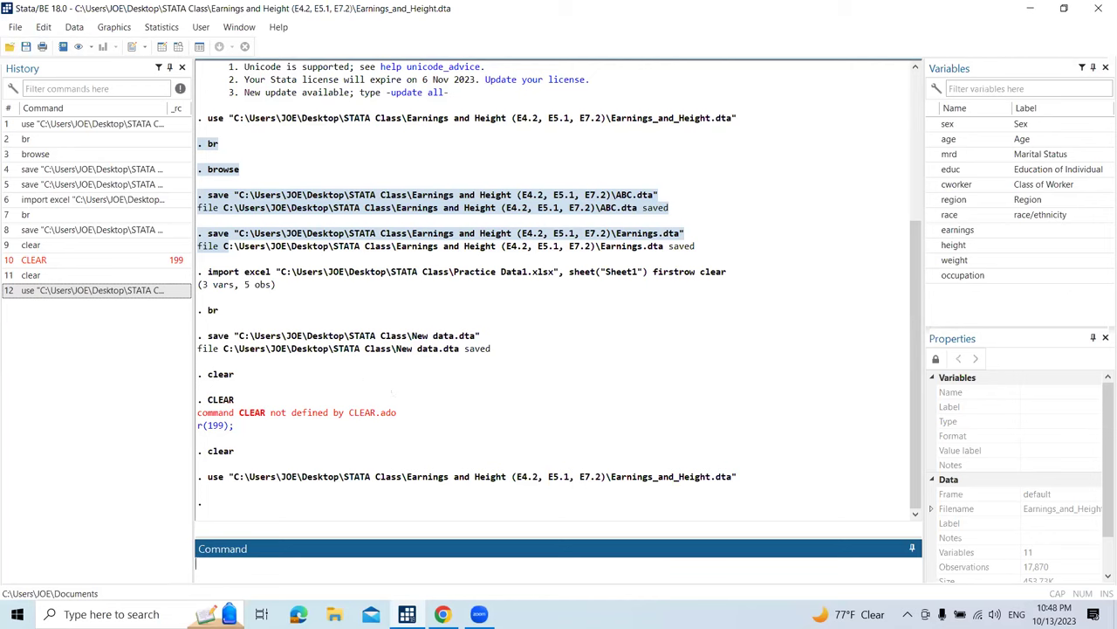
Set up a data export to an Excel spreadsheet for all variables, with variable names saved to the first row.
left_click(15, 27)
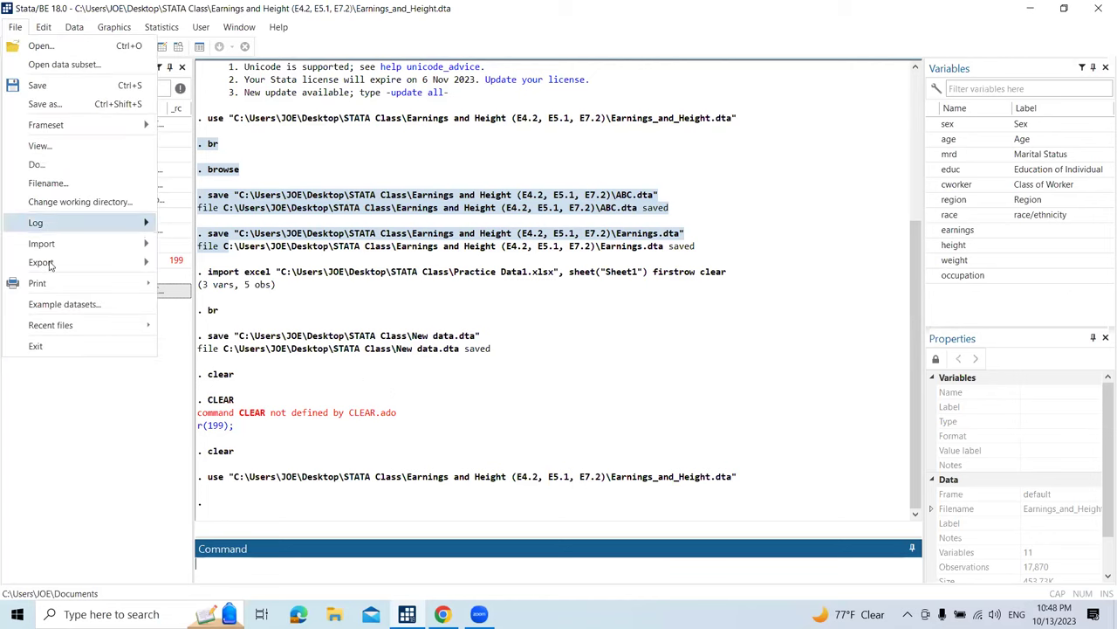
mouse_move(55, 270)
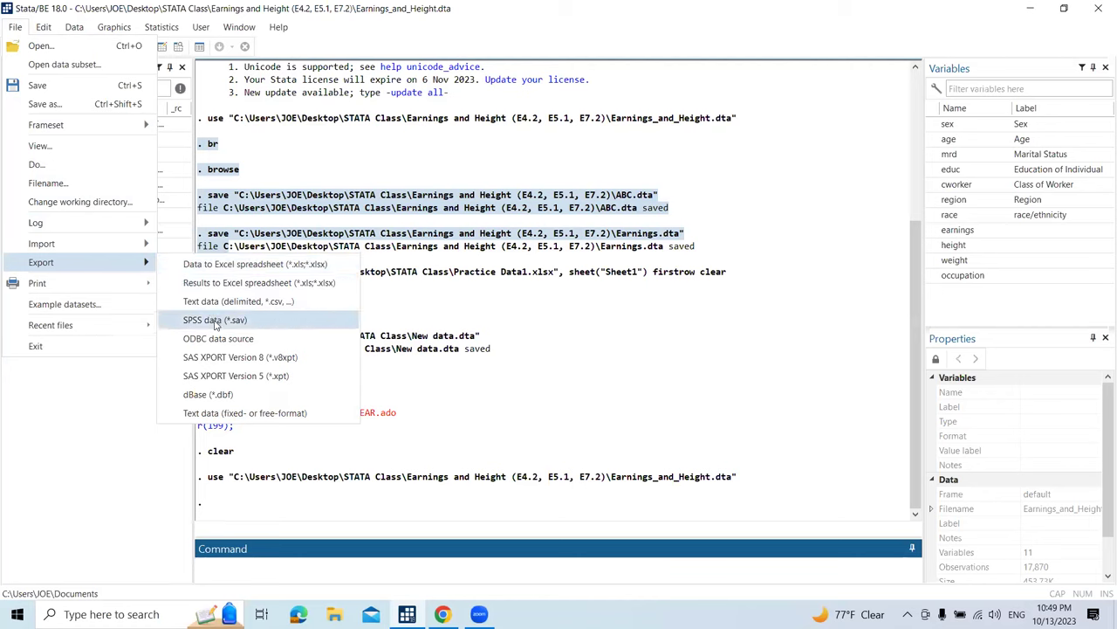
left_click(236, 273)
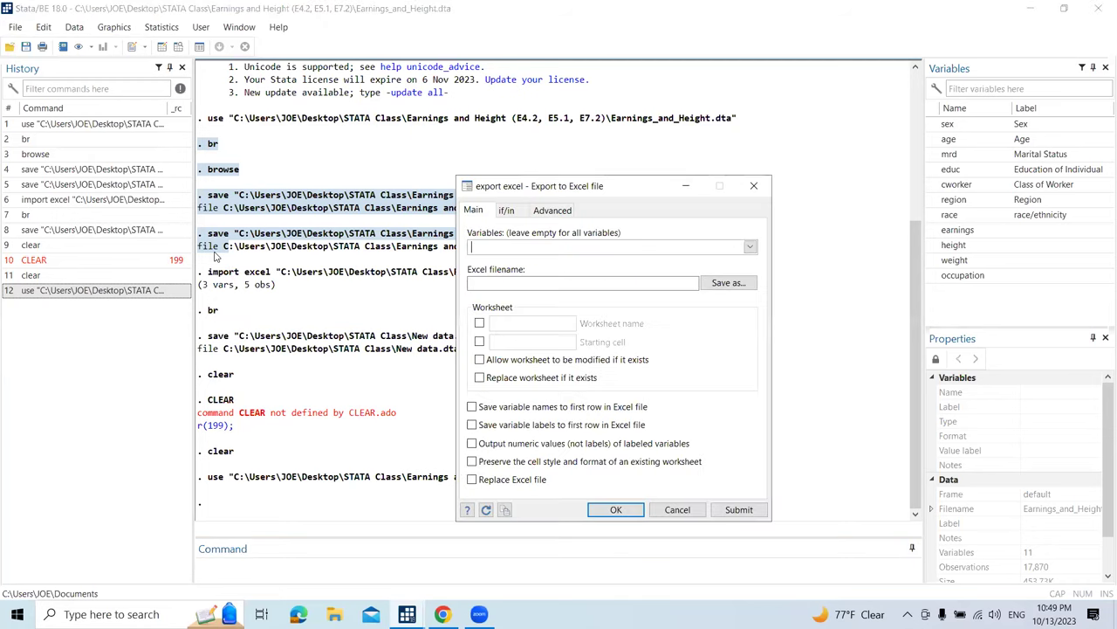
left_click_drag(573, 191, 570, 108)
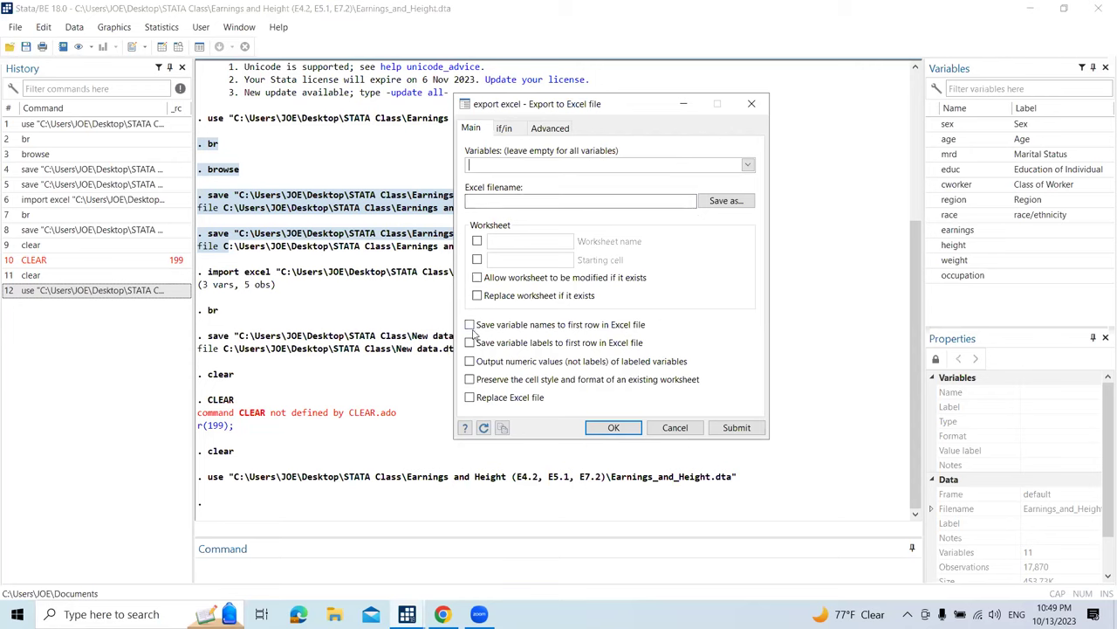
left_click(470, 325)
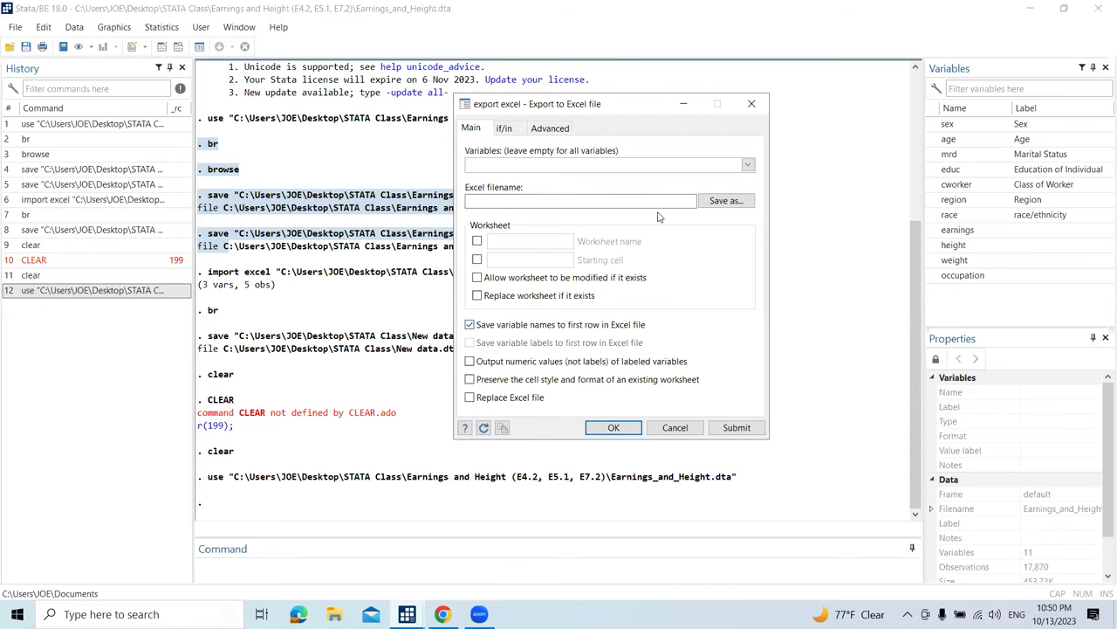
Choose New.xls on the Desktop as the destination Excel file and run the export.
left_click(712, 203)
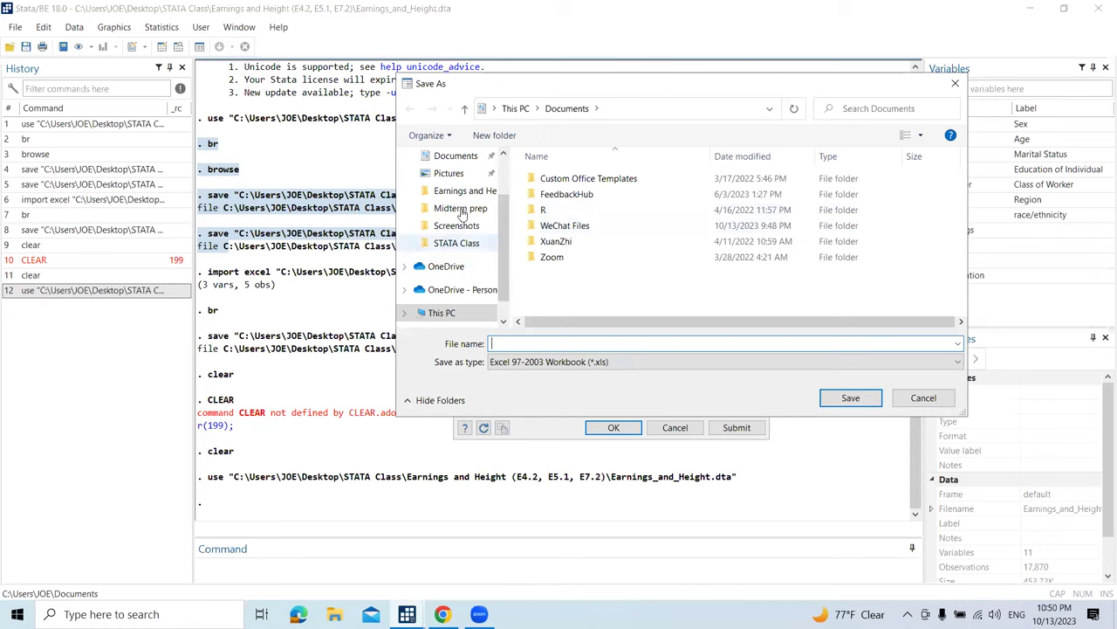
scroll(452, 214, "up", 2)
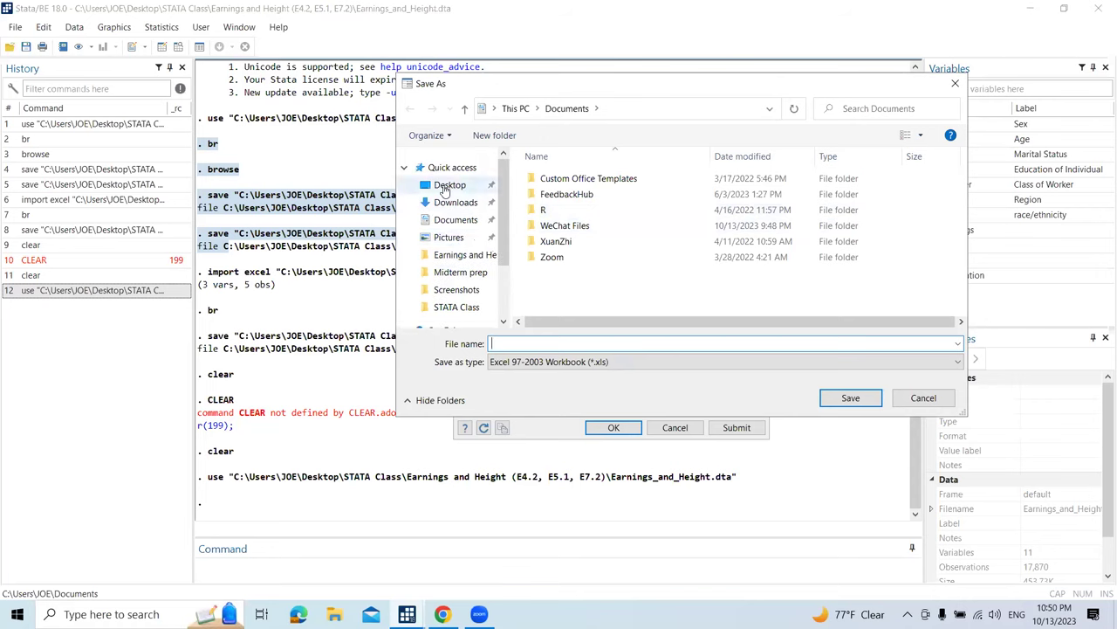
left_click(447, 185)
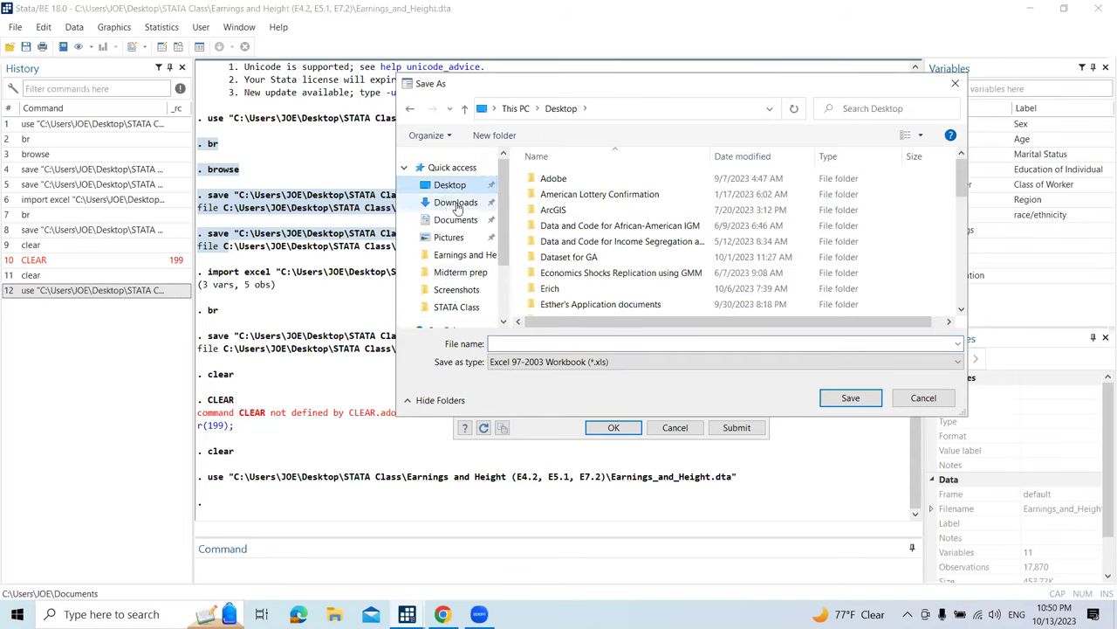
left_click(602, 342)
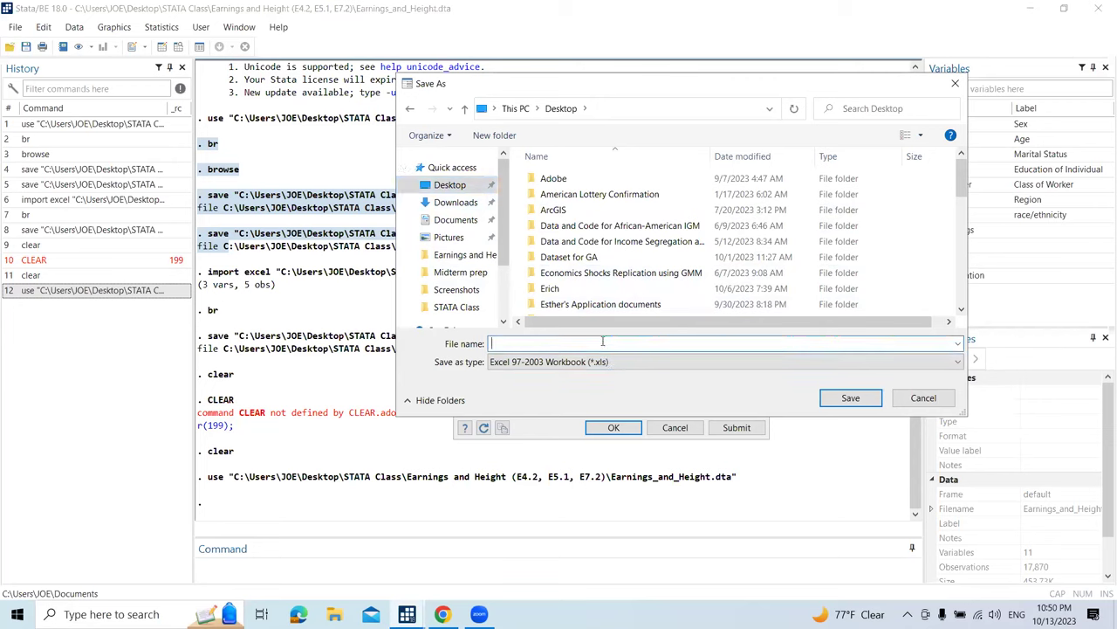
type("New")
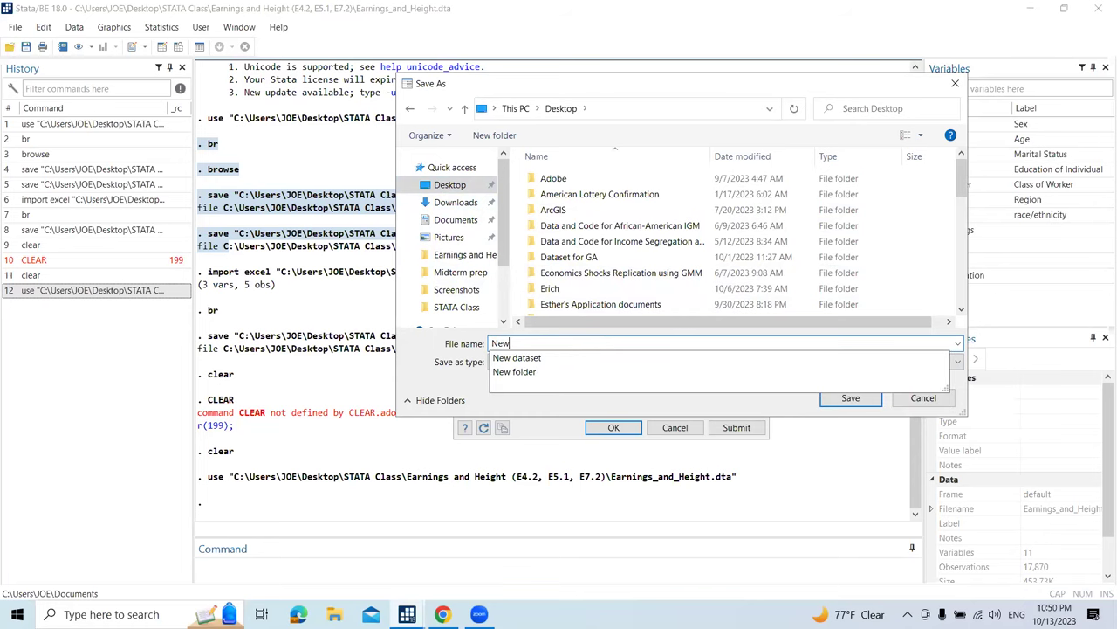
left_click(794, 402)
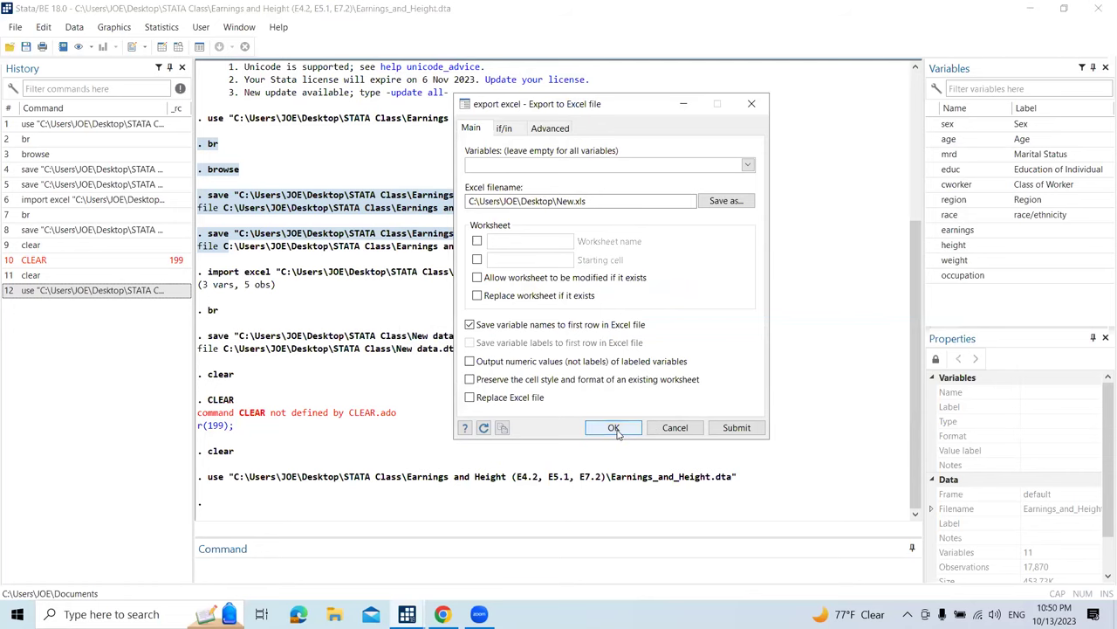
left_click(614, 429)
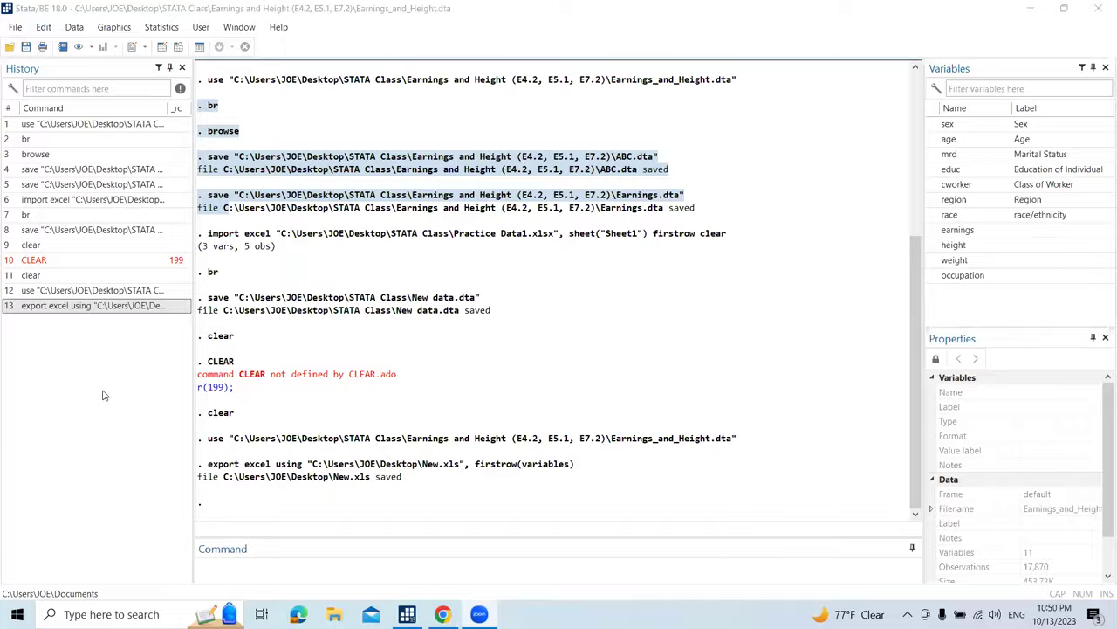
Switch to the Introduction to STATA presentation in Google Slides and read slide 10 on exporting data and slide 11.
scroll(117, 474, "down", 1)
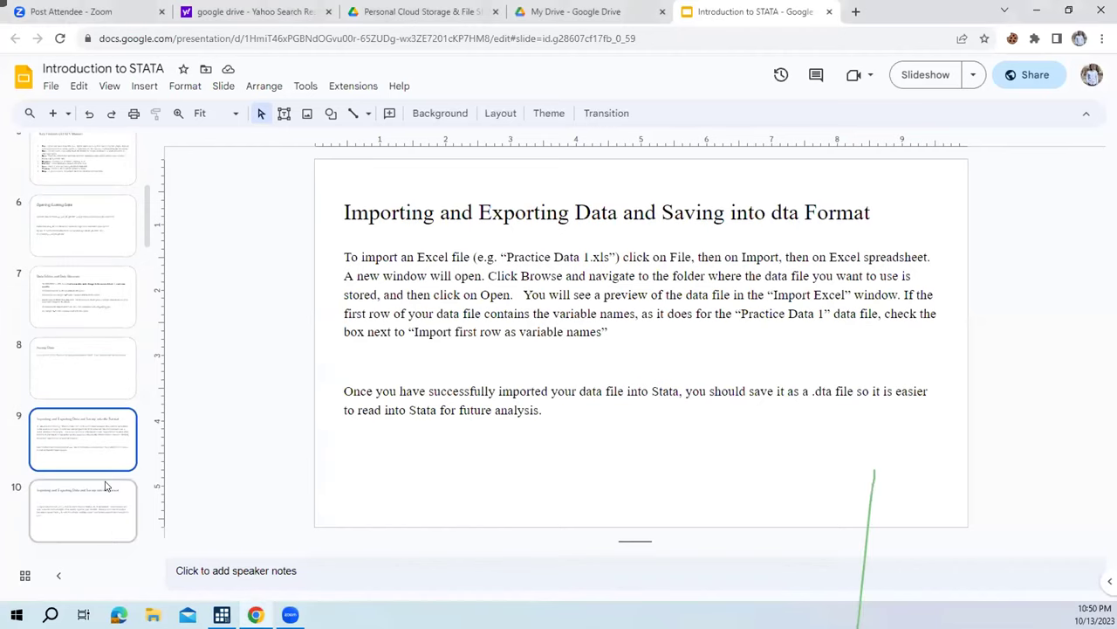
left_click(96, 504)
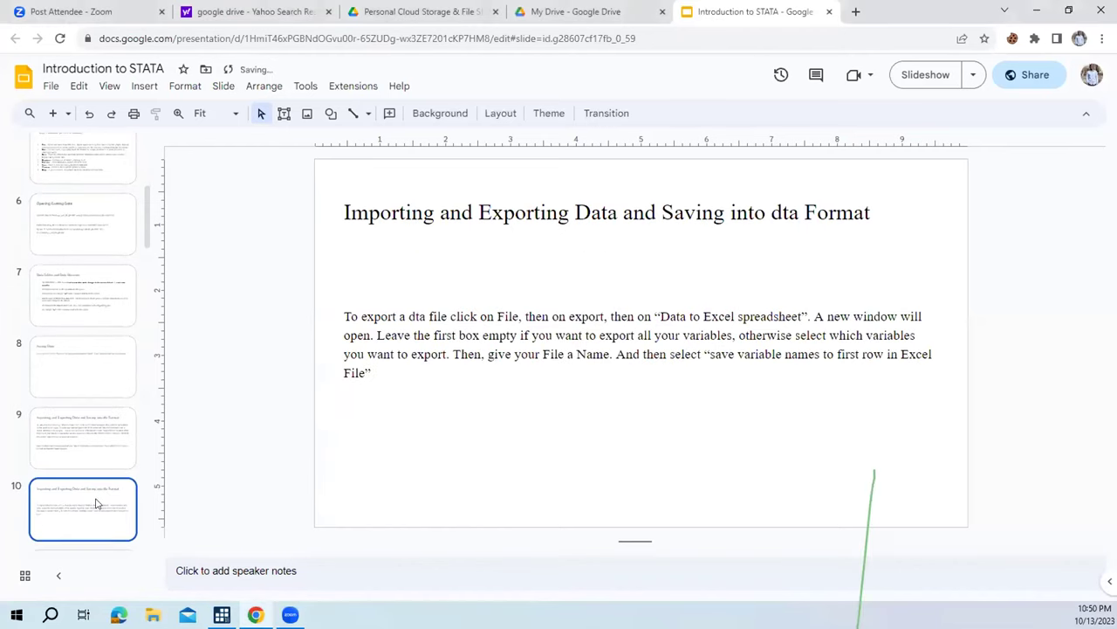
scroll(96, 495, "down", 1)
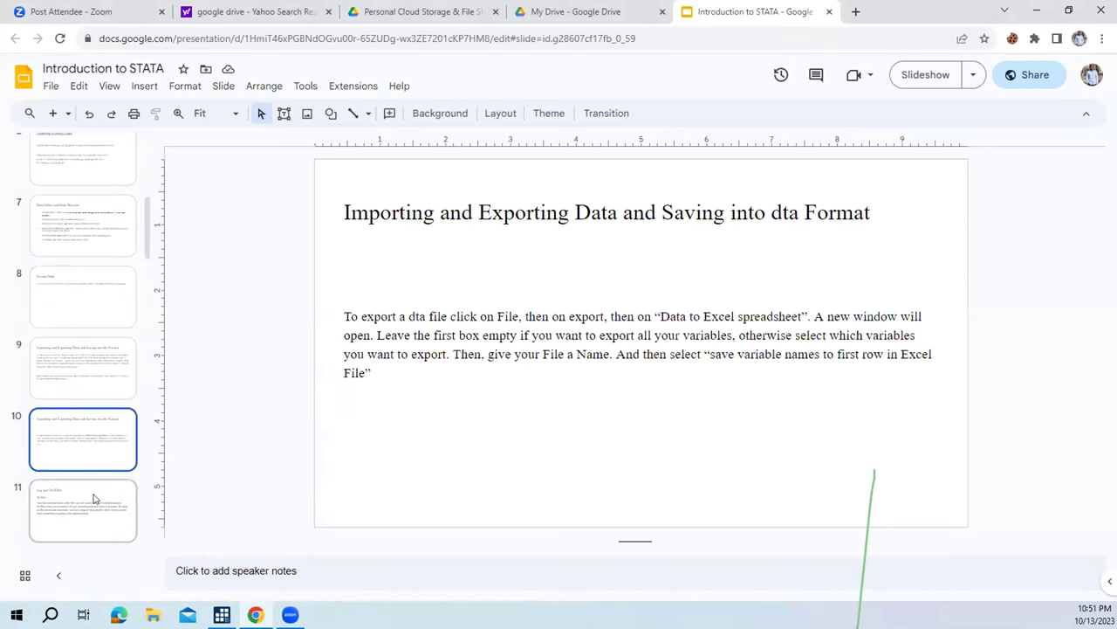
left_click(94, 499)
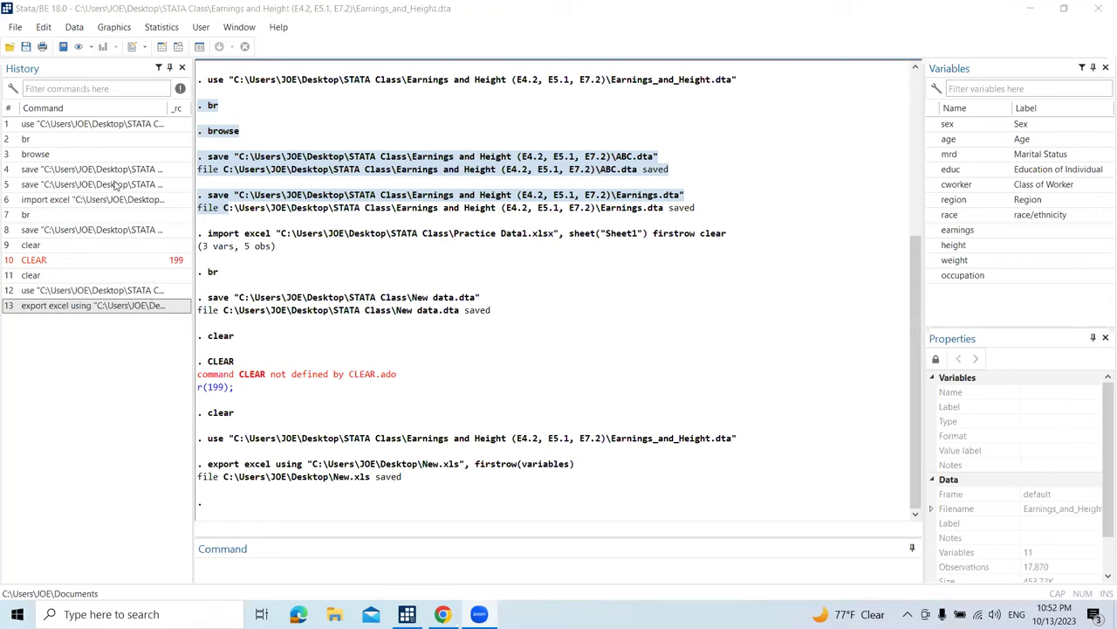
Return to Stata and open a new, empty do-file in the Do-file Editor.
left_click(239, 27)
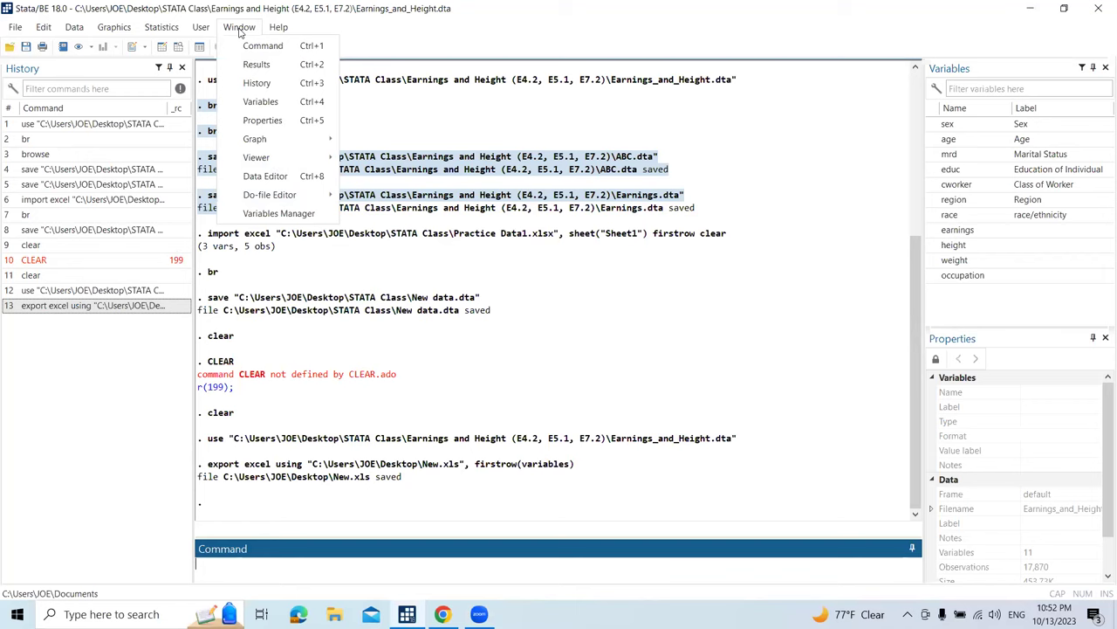
mouse_move(200, 29)
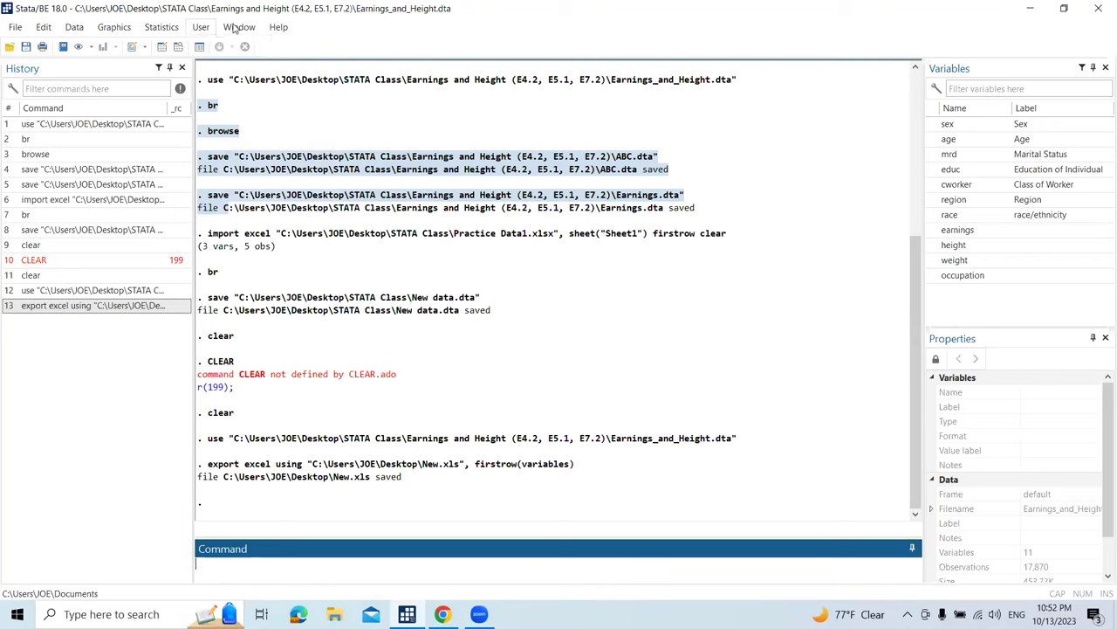
mouse_move(249, 32)
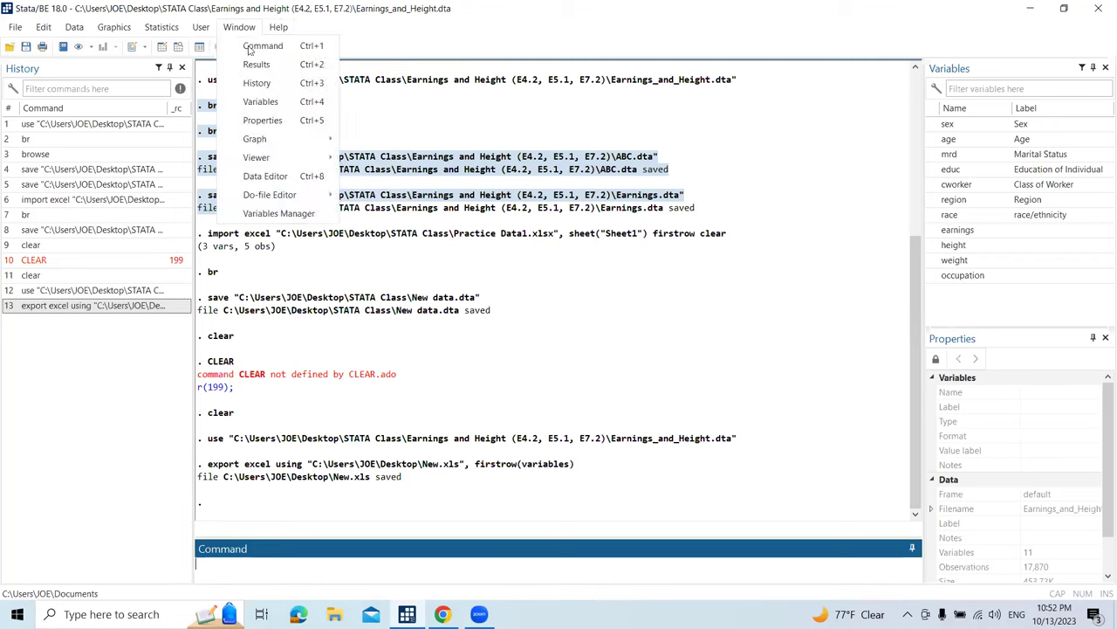
mouse_move(272, 198)
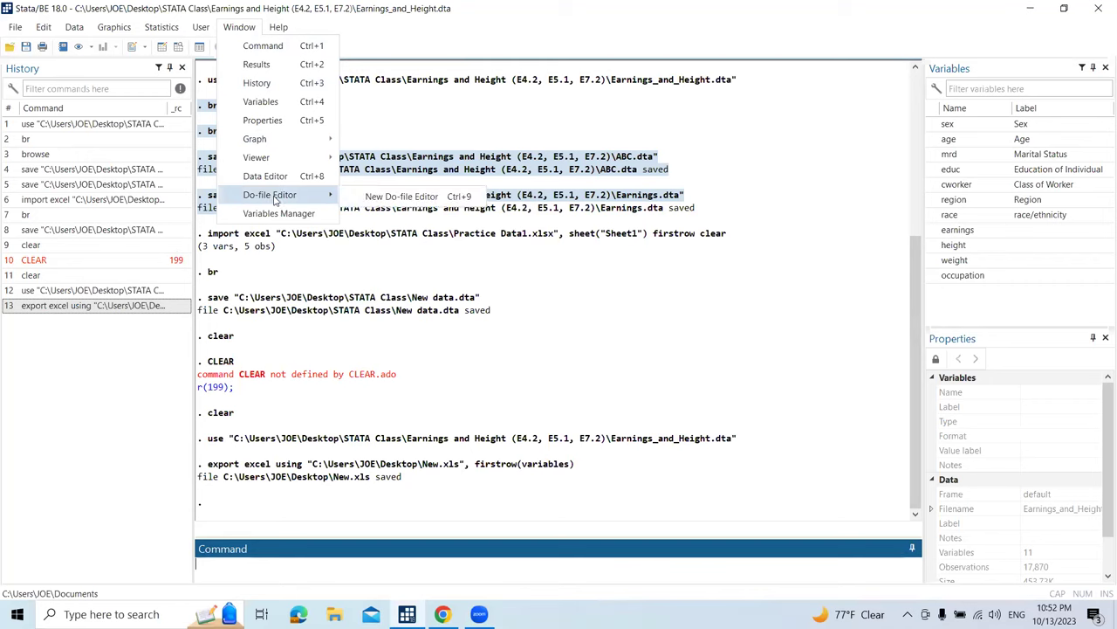
left_click(384, 197)
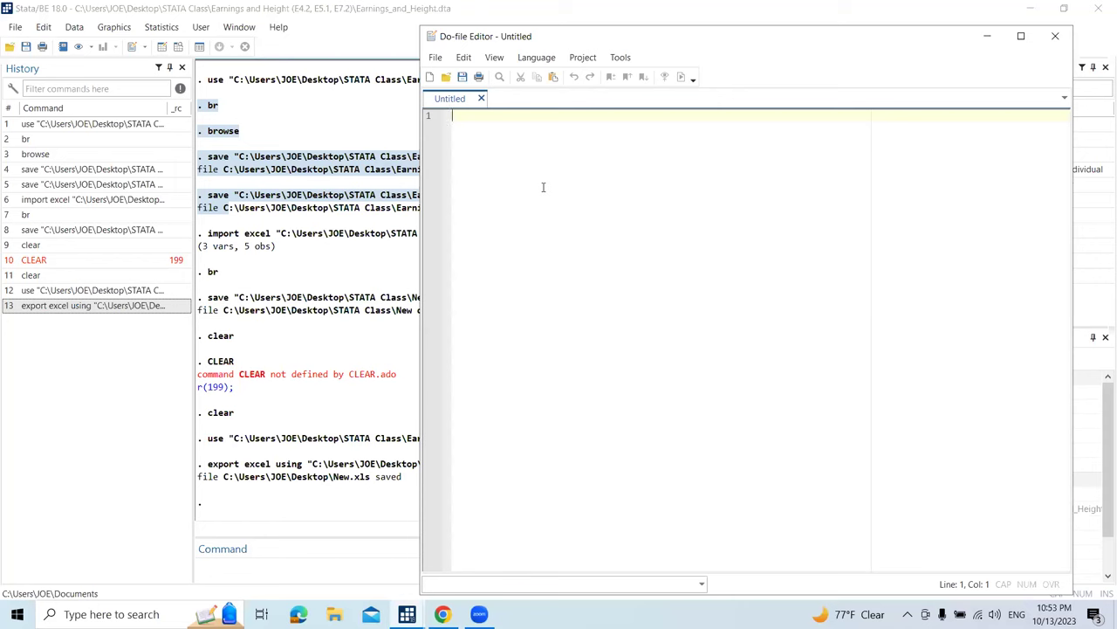
Write the comment line "*** Open dataset" at the start of the do-file and begin a new line below it.
type("***")
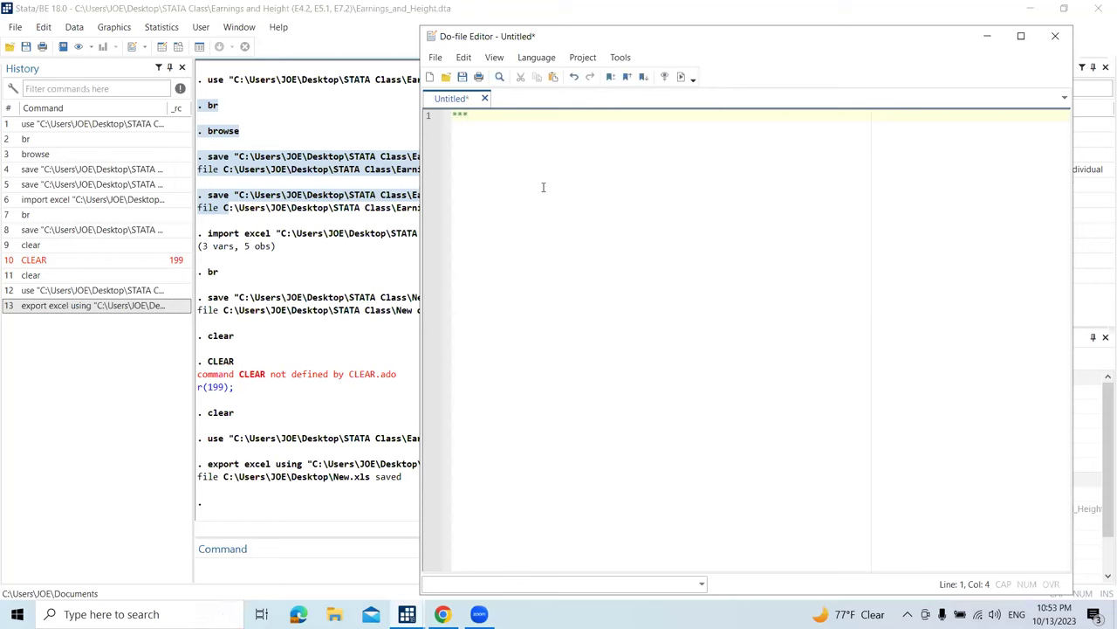
type(" O")
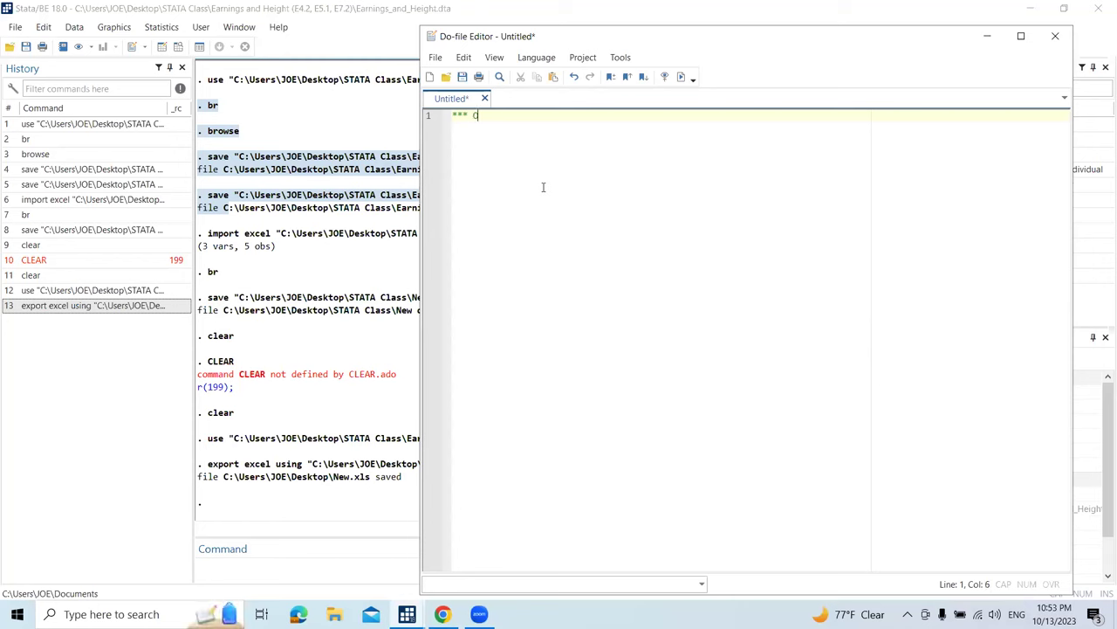
type("pen ")
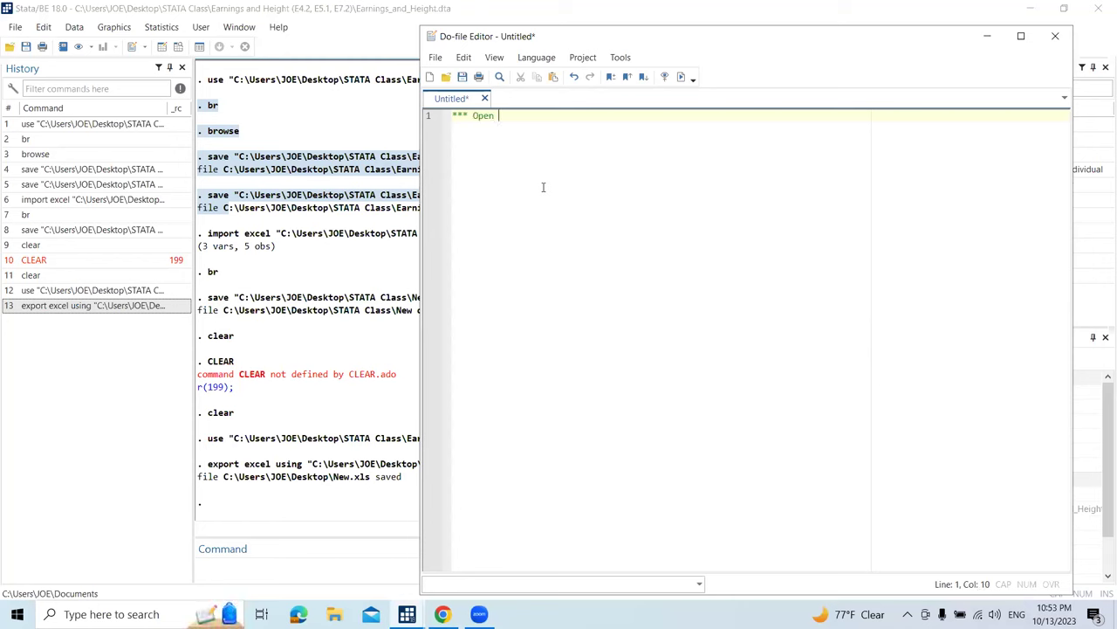
type("dataset")
key("Return")
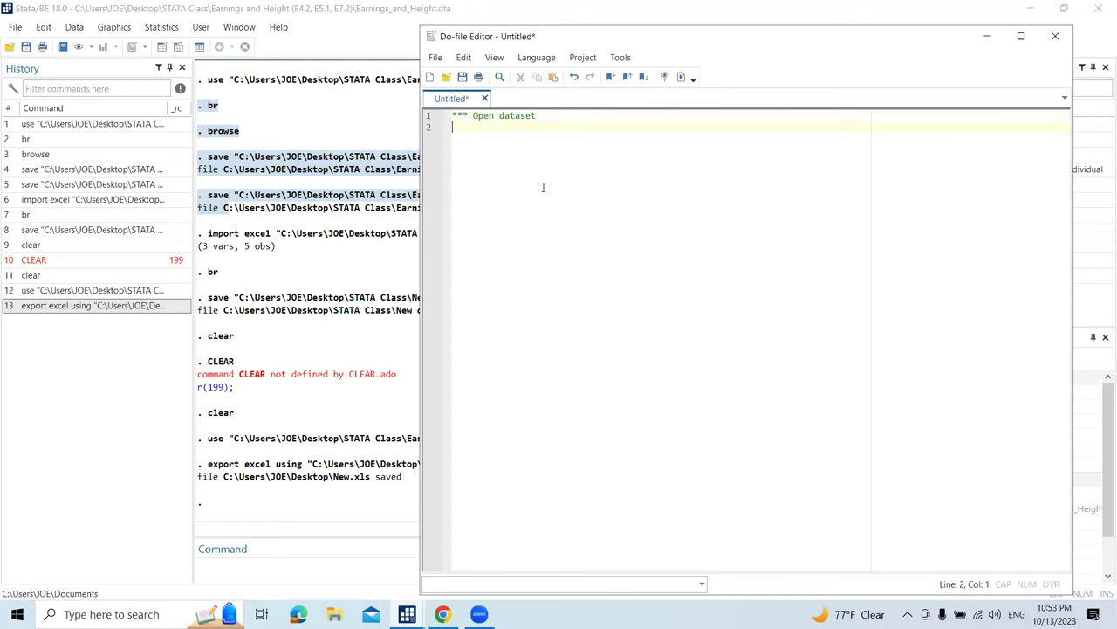
Copy the first use command for Earnings_and_Height.dta from the command history into line 2 of the do-file.
right_click(108, 125)
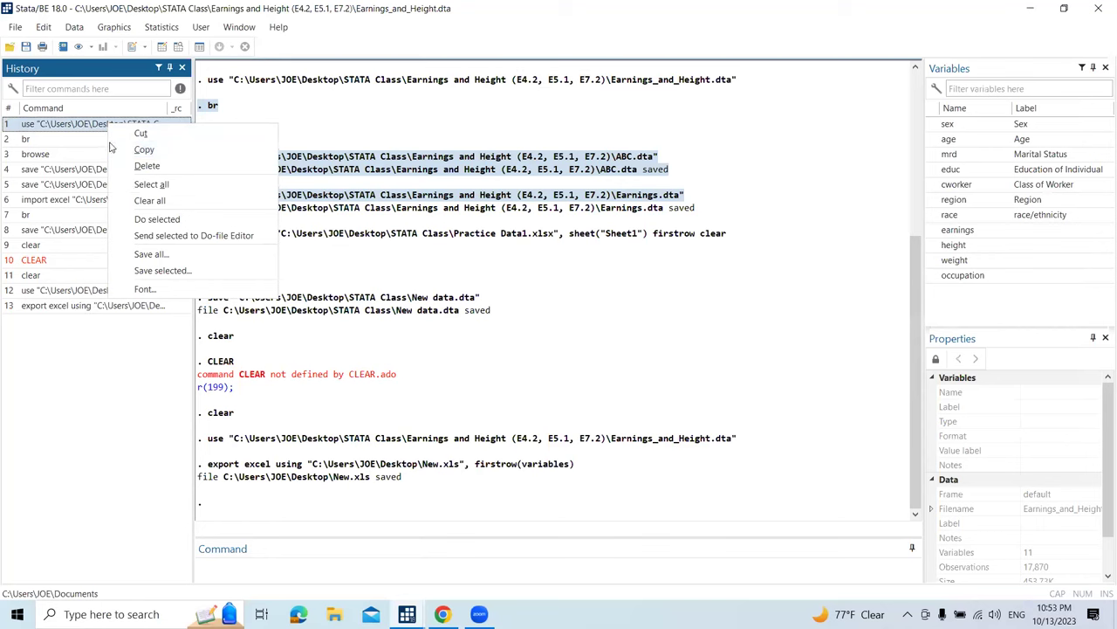
left_click(124, 151)
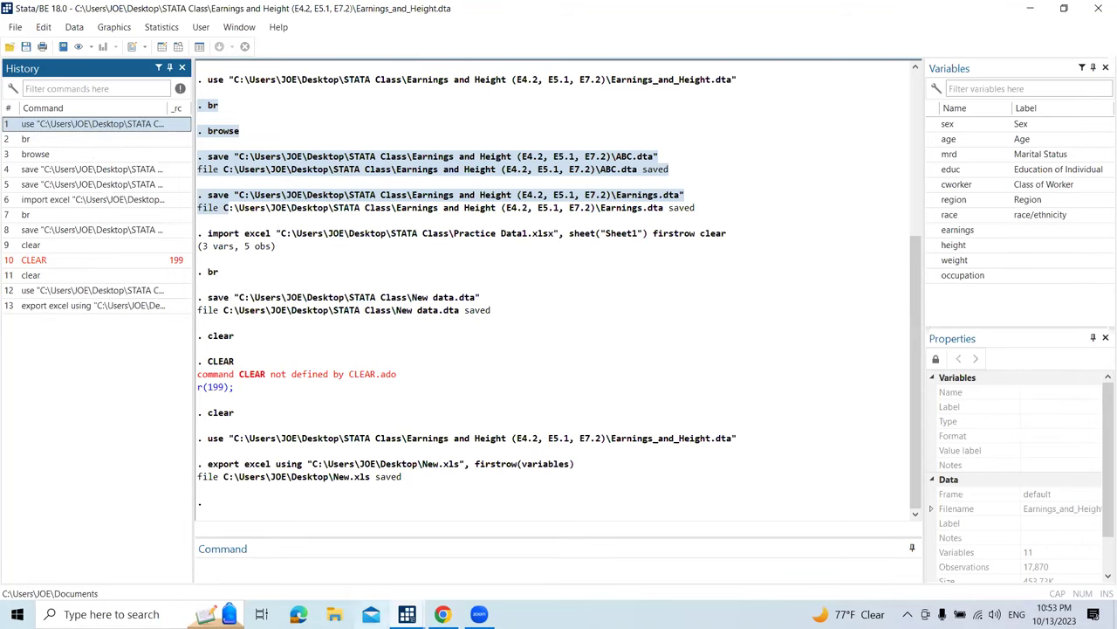
key("ctrl+9")
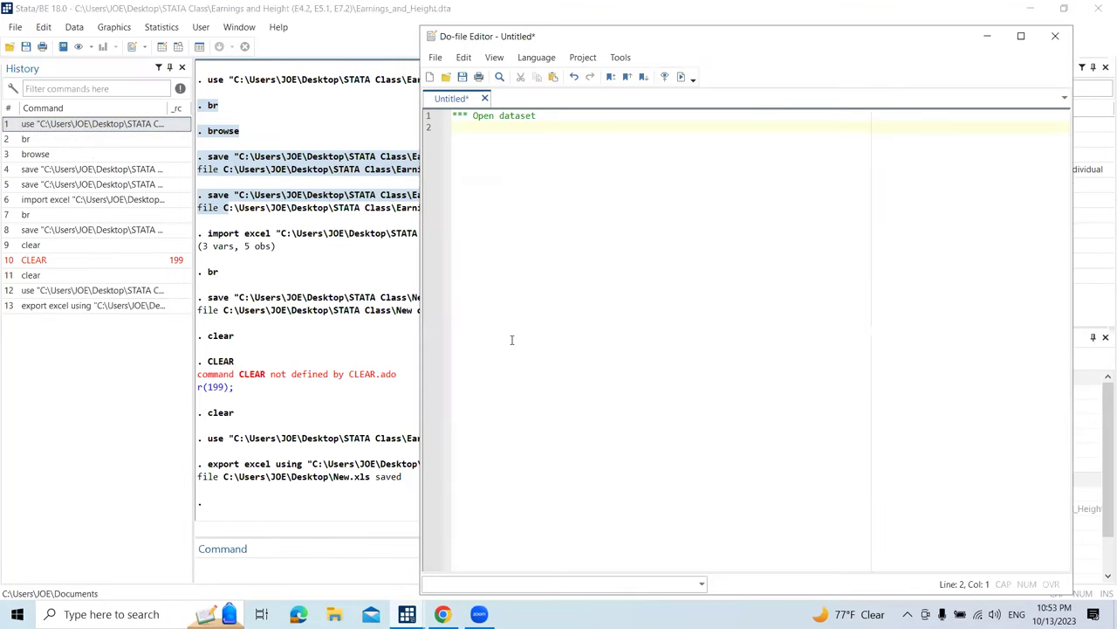
type("use \"C:\\Users\\JOE\\Desktop\\STATA Class\\Earnings and Height (E4.2, E5.1, E7.2)\\Earnings_and_Height.dta\"")
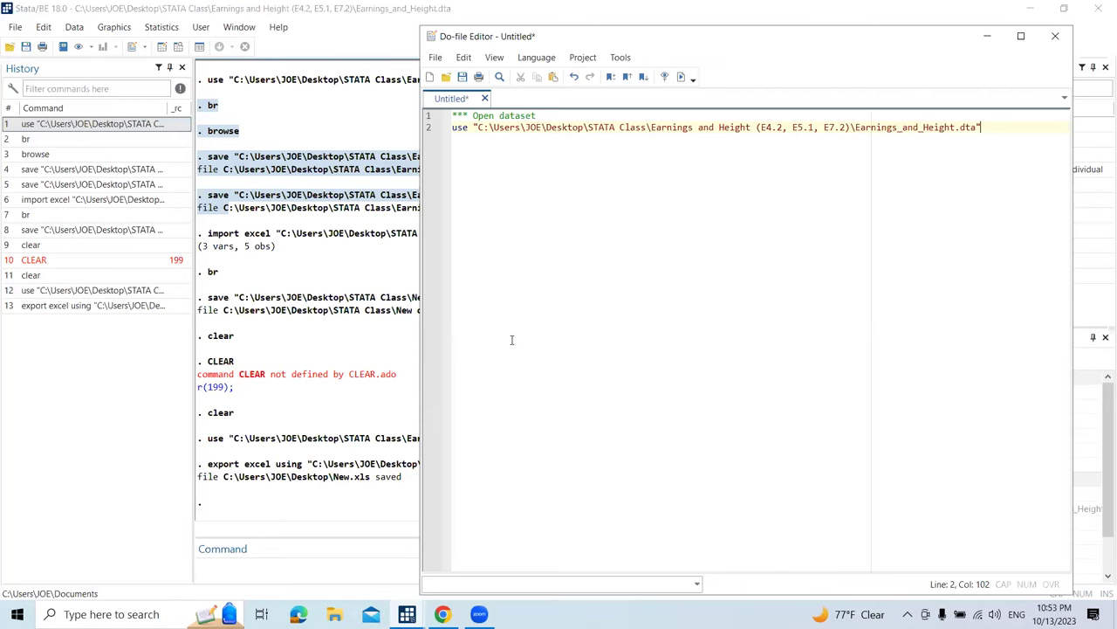
Copy commands 2 to 13 from the command history into the do-file, below the use command on line 2.
left_click(142, 142)
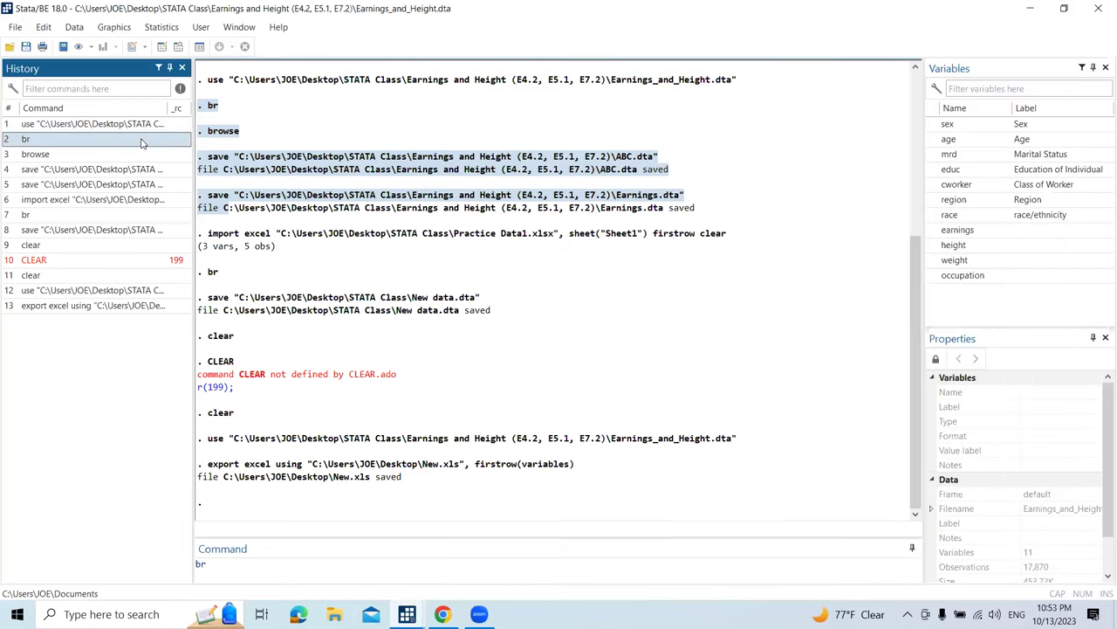
key("shift+Down")
key("shift+Down")
key("shift+Down")
key("shift+Down")
key("shift+Down")
key("shift+Down")
key("shift+Down")
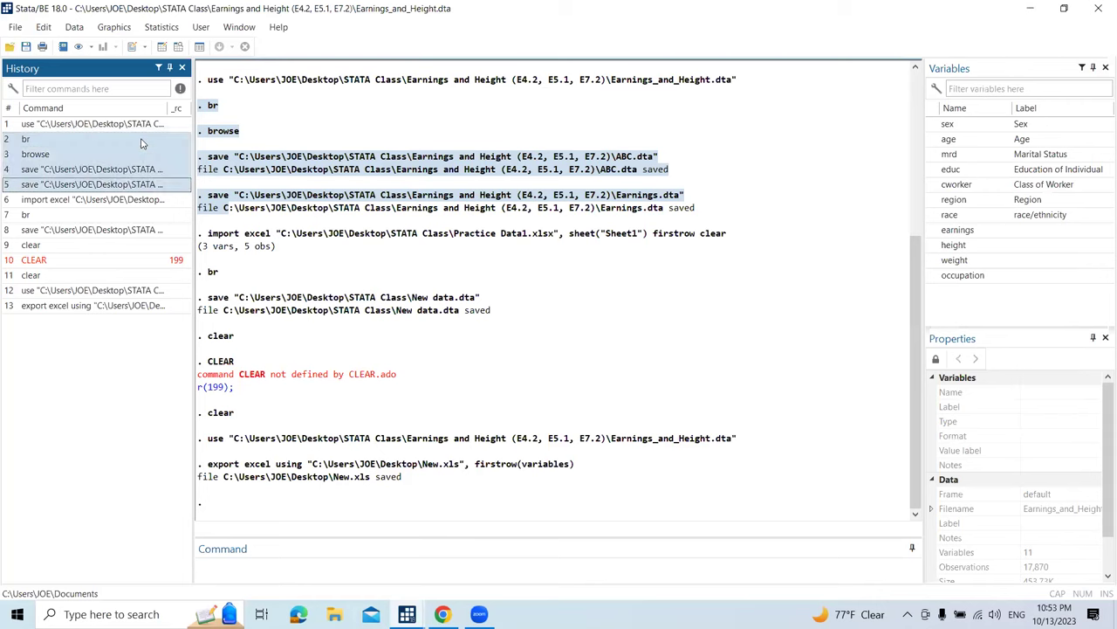
key("shift+Down")
key("shift+Down")
key("shift+Down")
key("shift+Down")
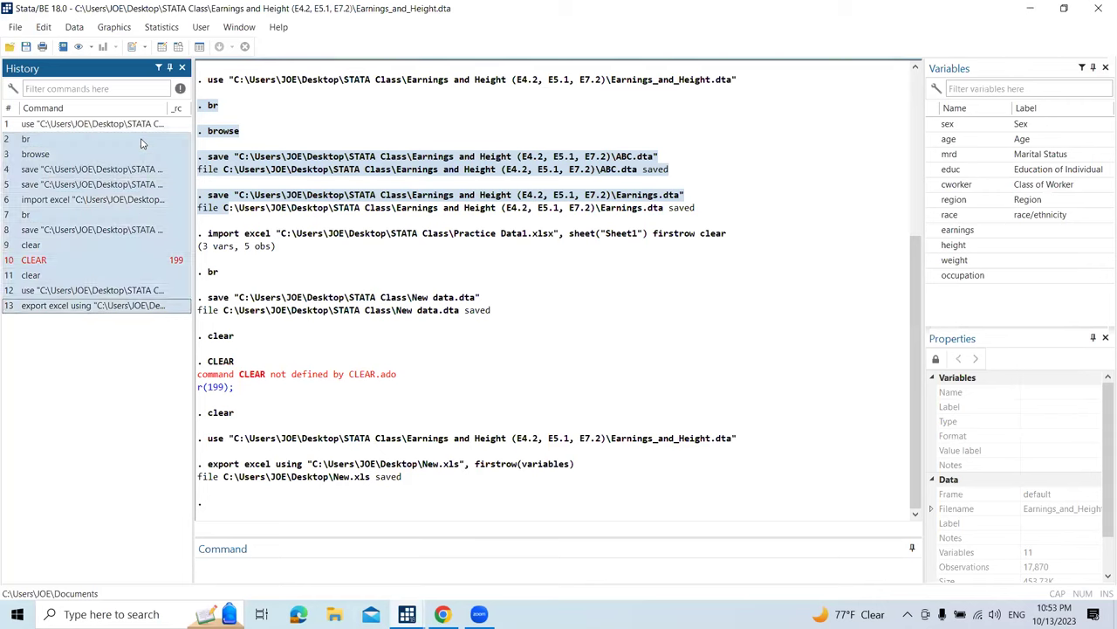
left_click(407, 613)
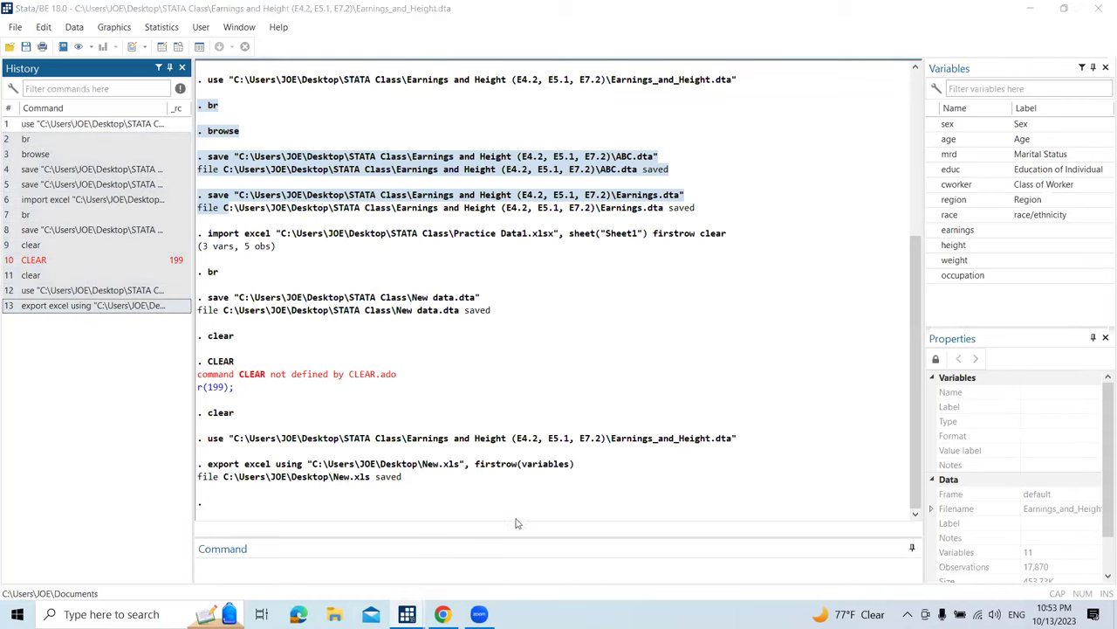
left_click(507, 556)
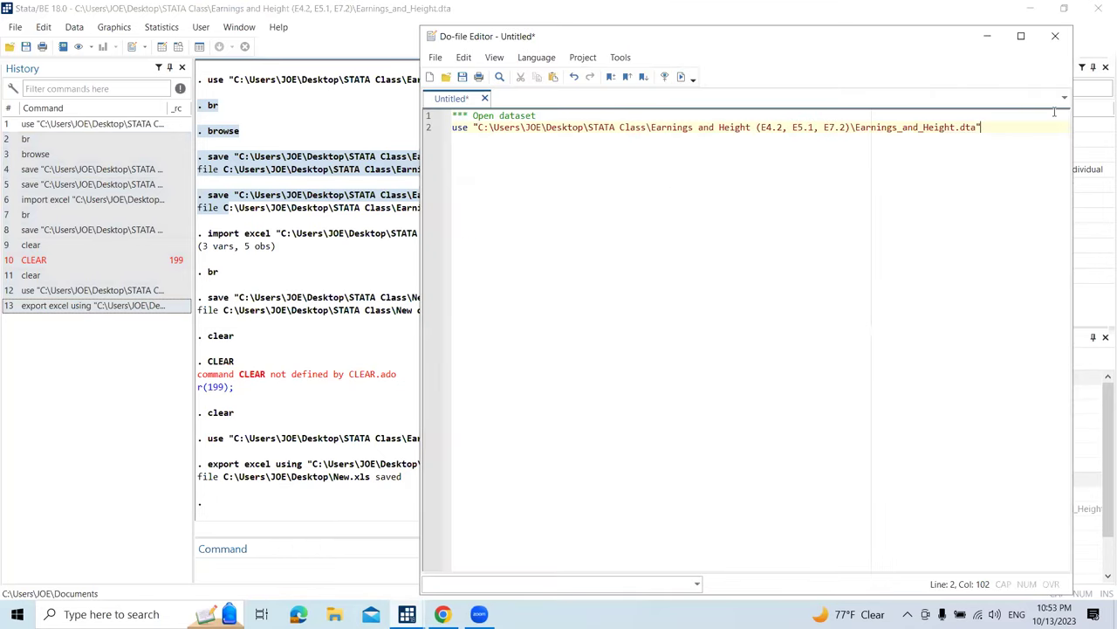
type("br browse save \"C:\\Users\\JOE\\Desktop\\STATA Class\\Earnings and Height (E4.2, E5.1, E7.2)\\ABC.dta\" save \"C:\\Users\\JOE\\Desktop\\STATA Class\\Earnings and Height (E4.2, E5.1, E7.2)\\Earnings.dta\" import excel \"C:\\Users\\JOE\\Desktop\\STATA Class\\Practice Data1.xlsx\", sheet(\"Sheet1\") firstrow clear br save \"C:\\Users\\JOE\\Desktop\\STATA Class\\New data.dta\" clear CLEAR clear use \"C:\\Users\\JOE\\Desktop\\STATA Class\\Earnings and Height (E4.2, E5.1, E7.2)\\Earnings_and_Height.dta\" export excel using \"C:\\Users\\JOE\\Desktop\\New.xls\", firstrow(variables)")
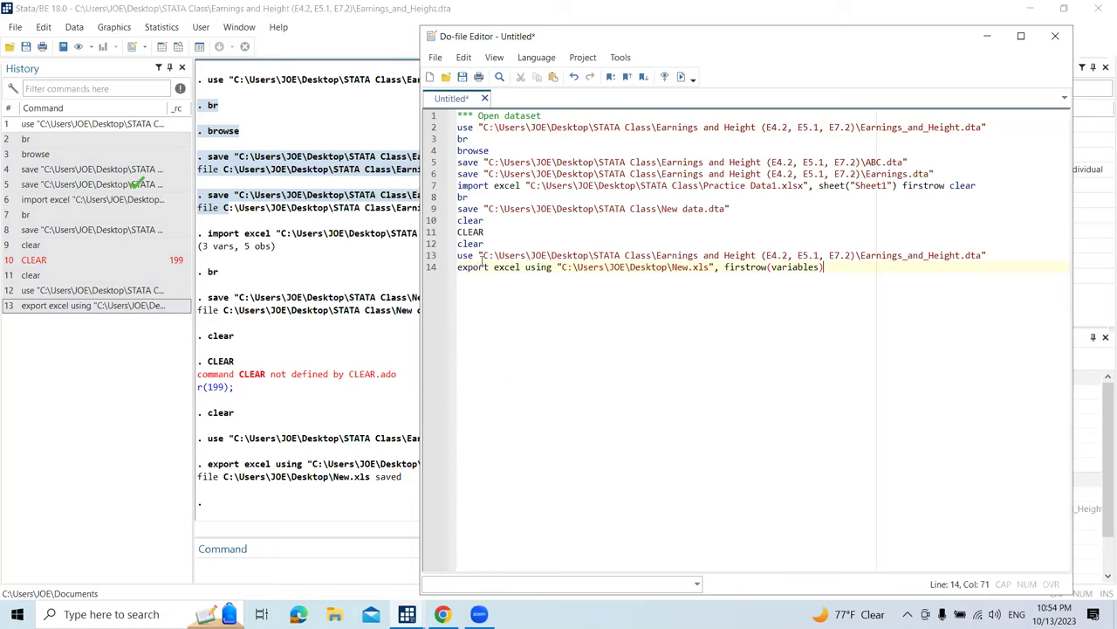
Return to the main Stata window and run clear to remove the Earnings_and_Height dataset from memory.
left_click(454, 140)
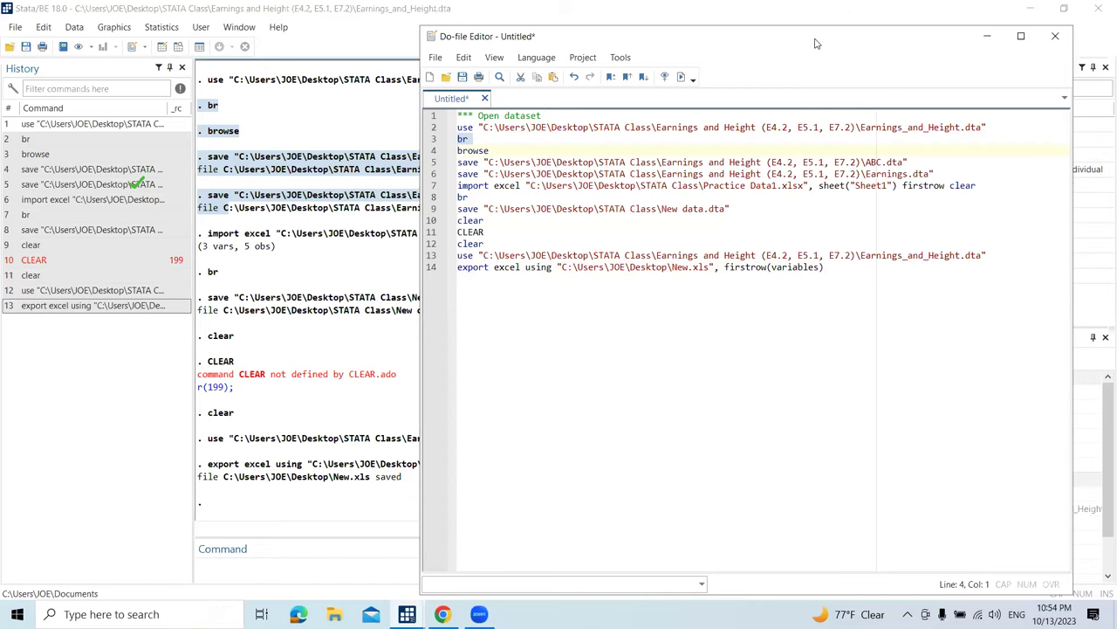
left_click_drag(816, 44, 864, 34)
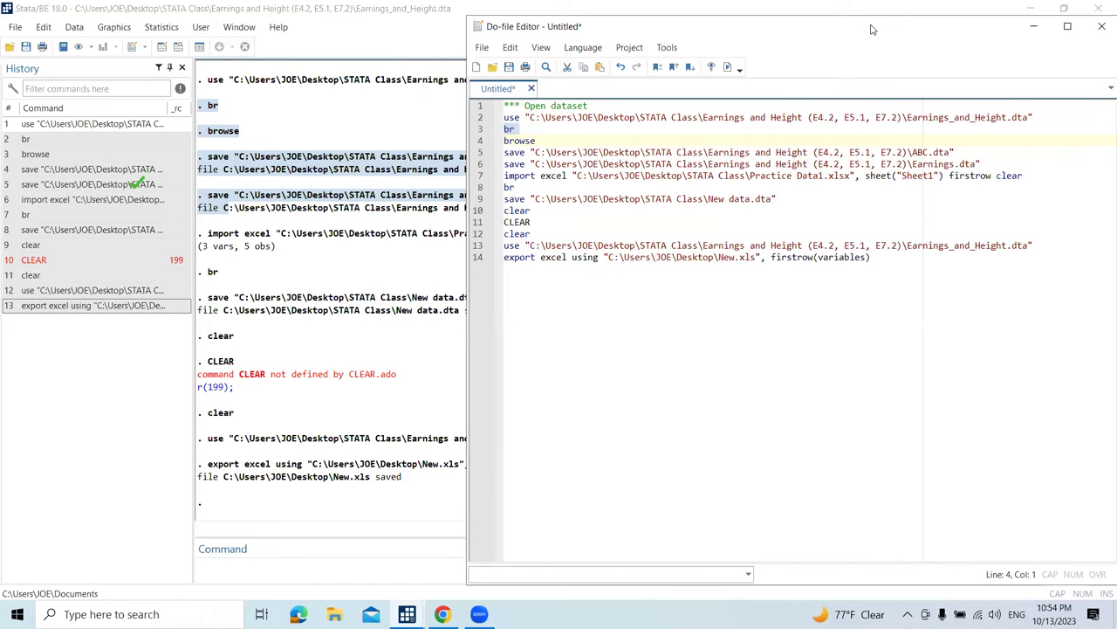
left_click_drag(871, 29, 856, 46)
left_click(307, 573)
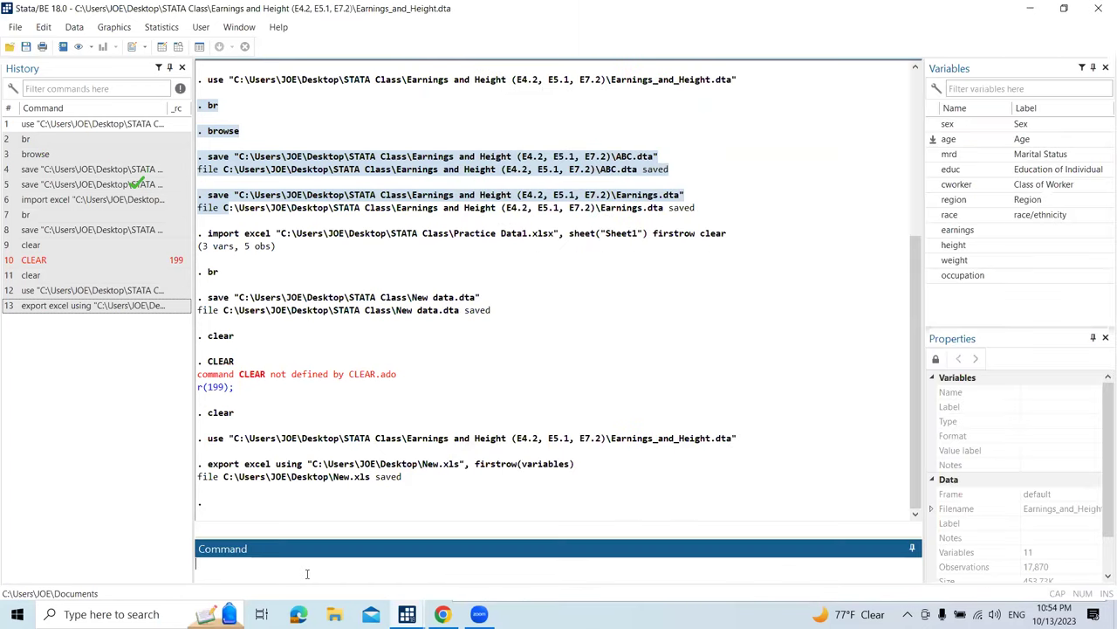
type("clear")
key("Return")
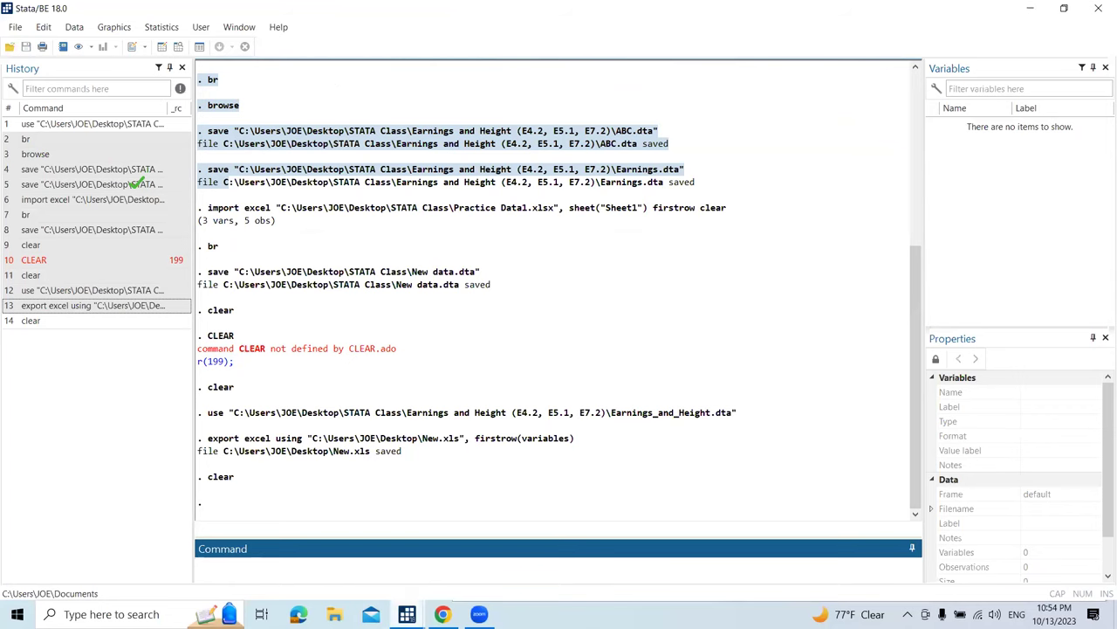
Narrow the Do-file Editor window beside the results and execute only the line 2 use command for Earnings_and_Height.dta.
mouse_move(407, 614)
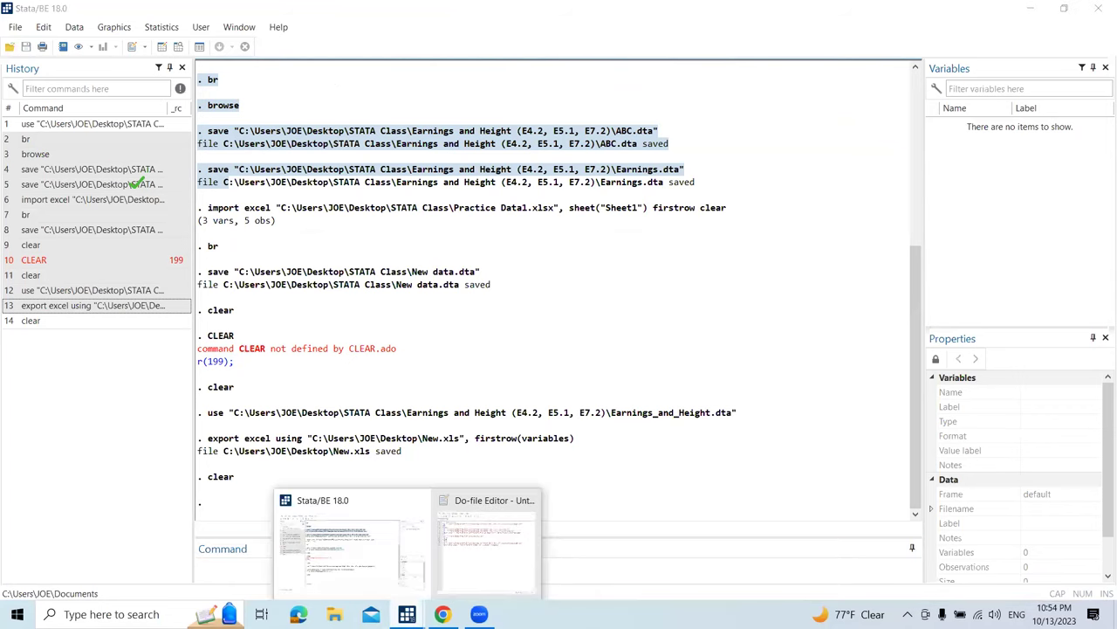
left_click(493, 564)
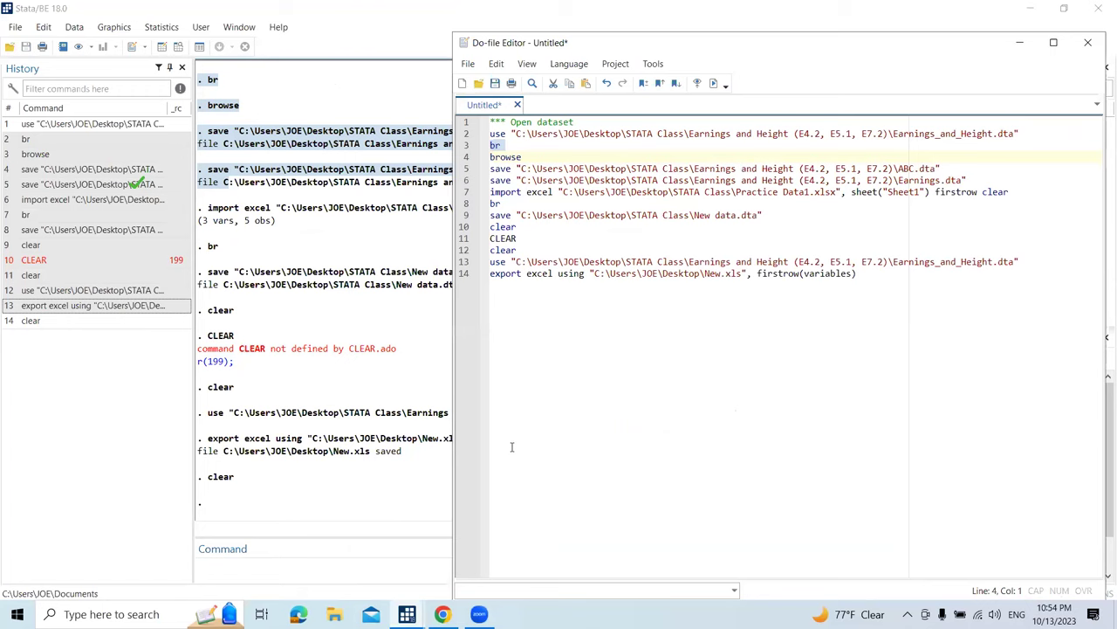
left_click(490, 134)
left_click_drag(489, 134, 1019, 133)
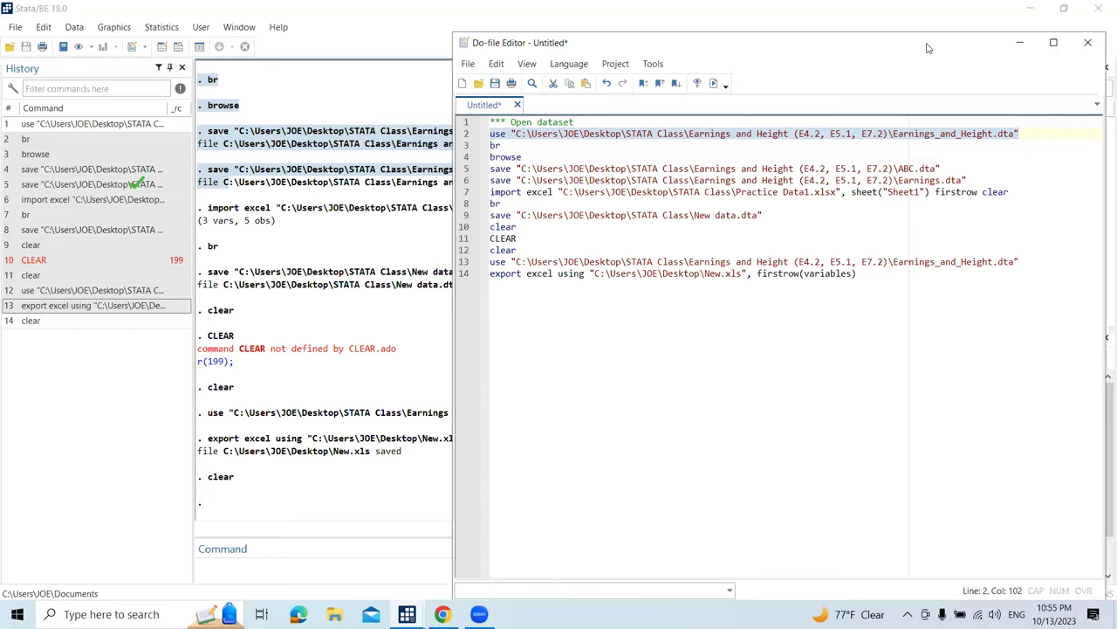
left_click_drag(952, 42, 536, 84)
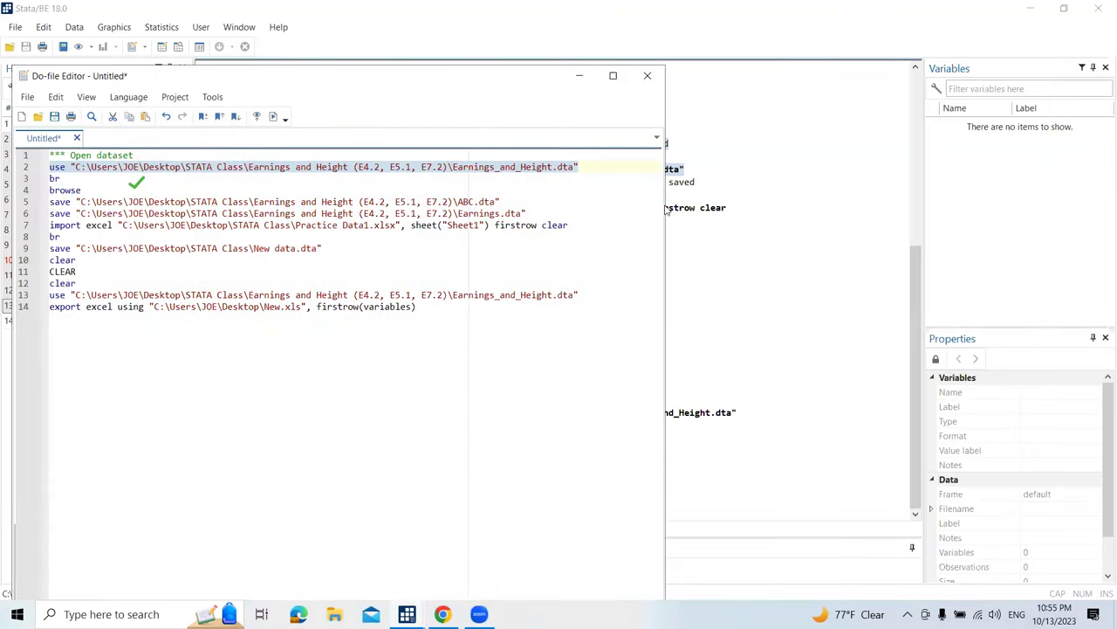
left_click_drag(664, 207, 377, 207)
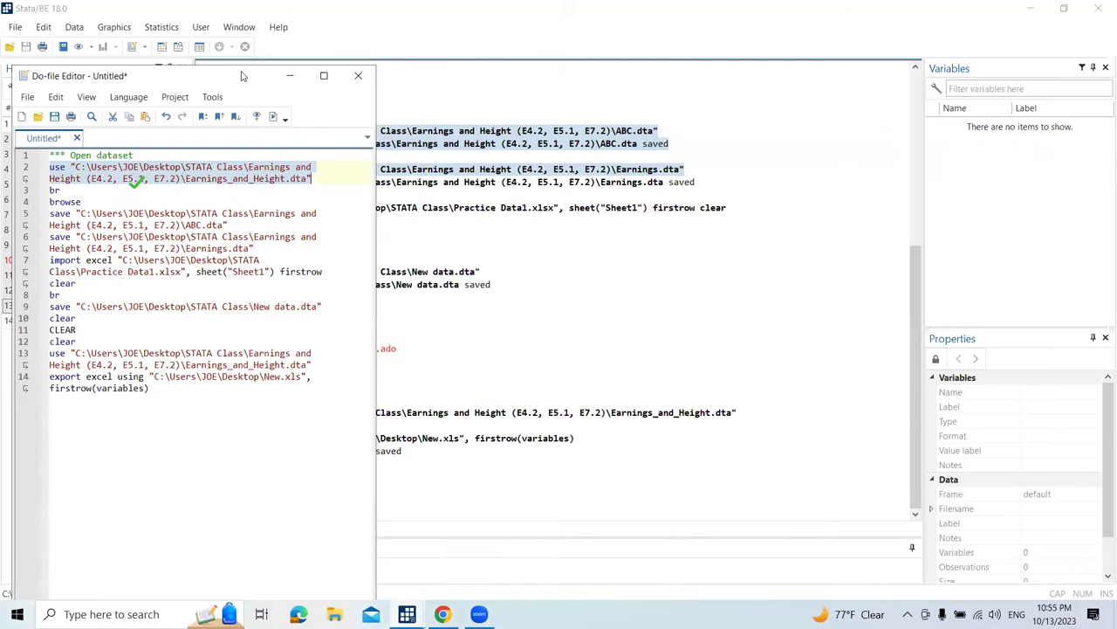
left_click_drag(242, 76, 961, 185)
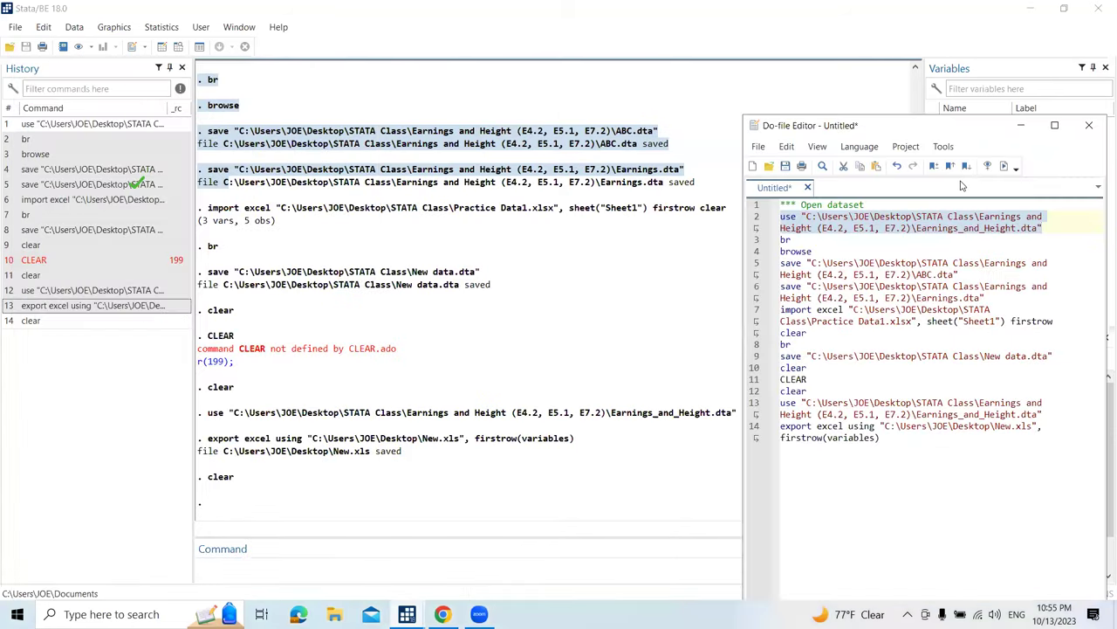
key("ctrl+d")
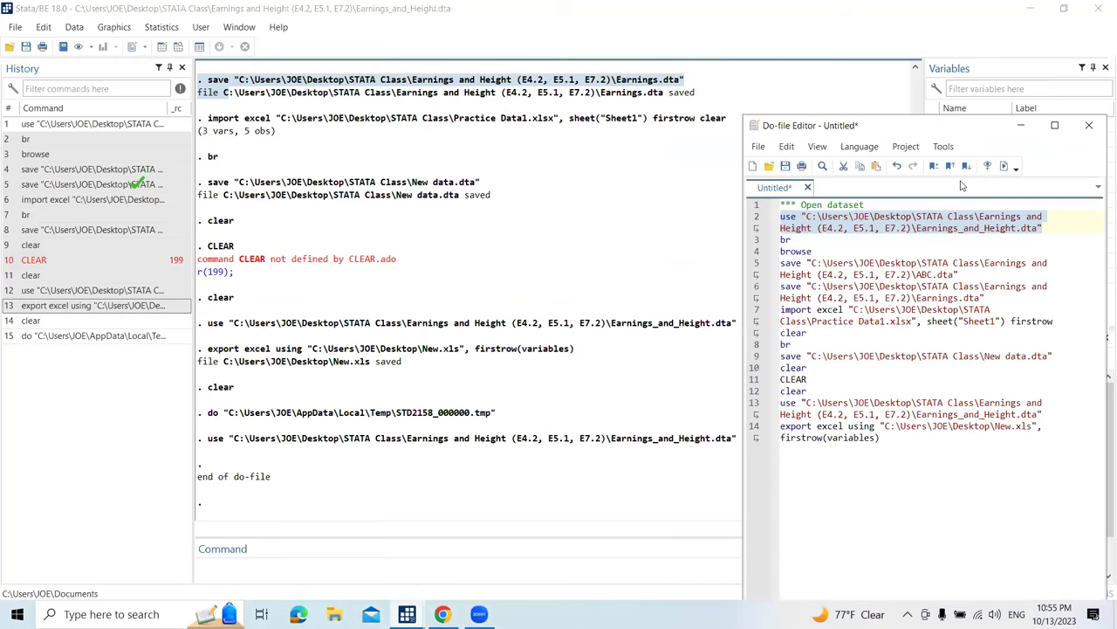
left_click(1020, 125)
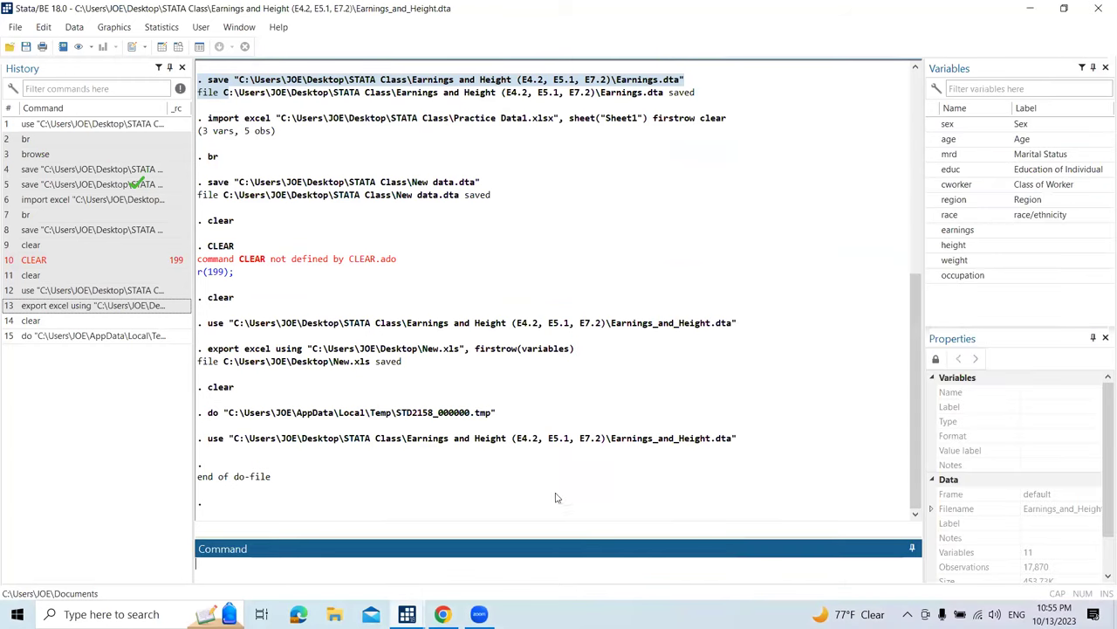
Widen the Do-file Editor window, and clear the reloaded dataset from memory with another clear command.
left_click(489, 523)
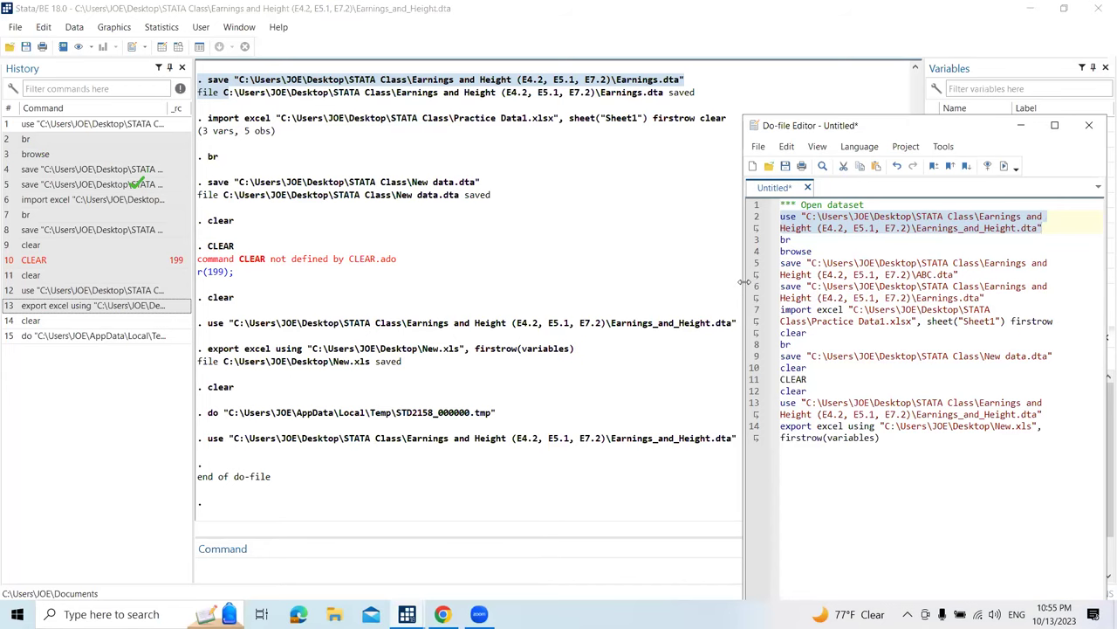
left_click_drag(745, 281, 553, 282)
left_click(265, 560)
type("clear")
key("Return")
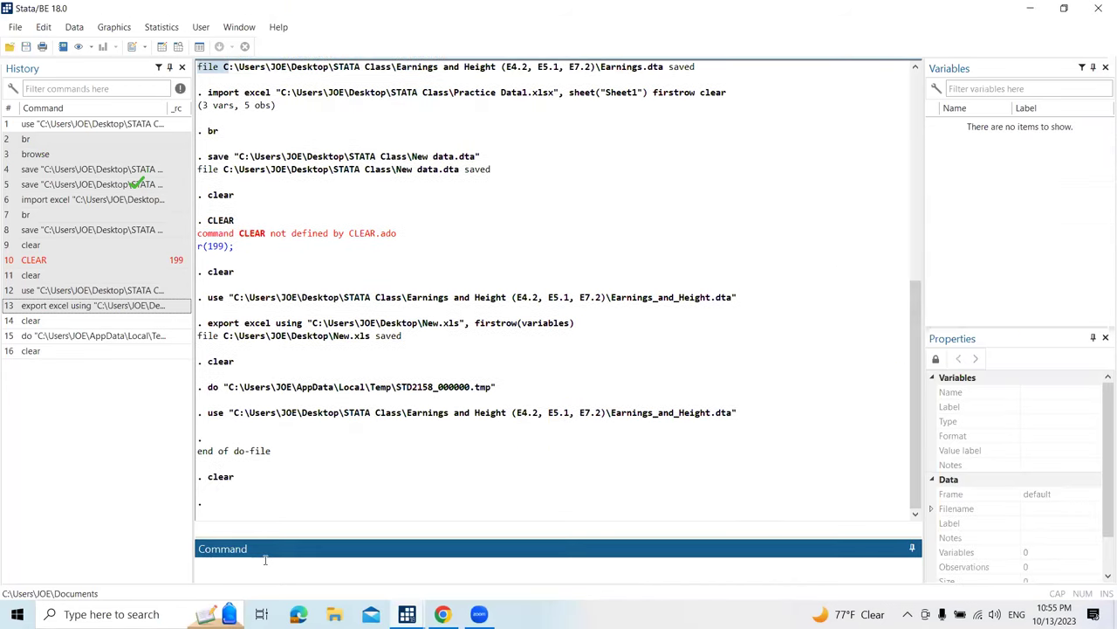
Reload Earnings_and_Height.dta by executing only the selected line 2 of the do-file, and bring the main window forward.
left_click(407, 613)
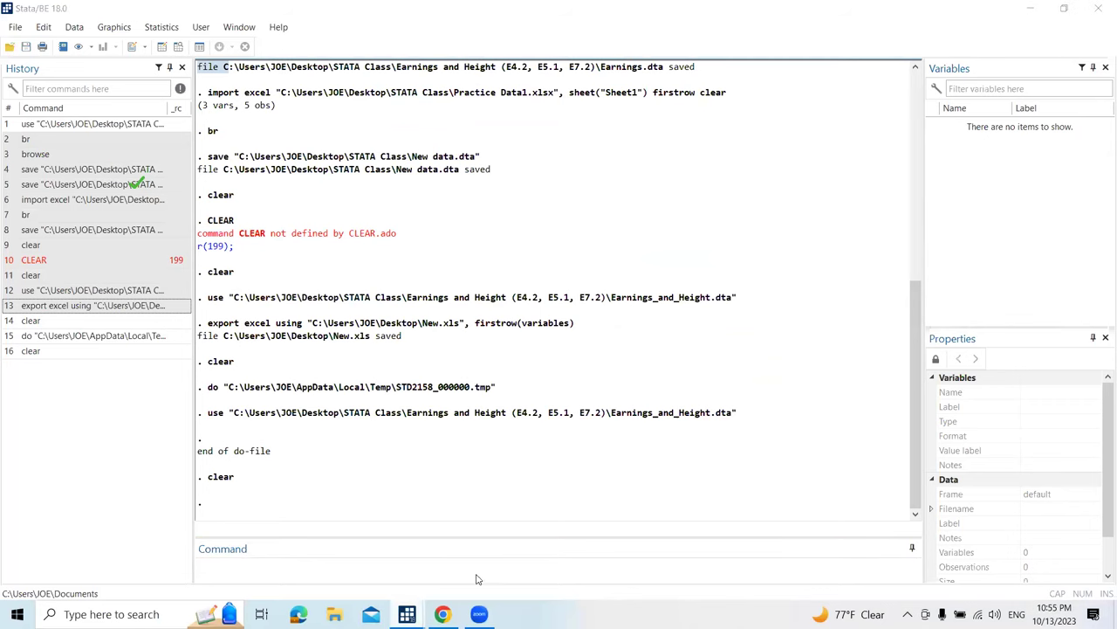
left_click(482, 516)
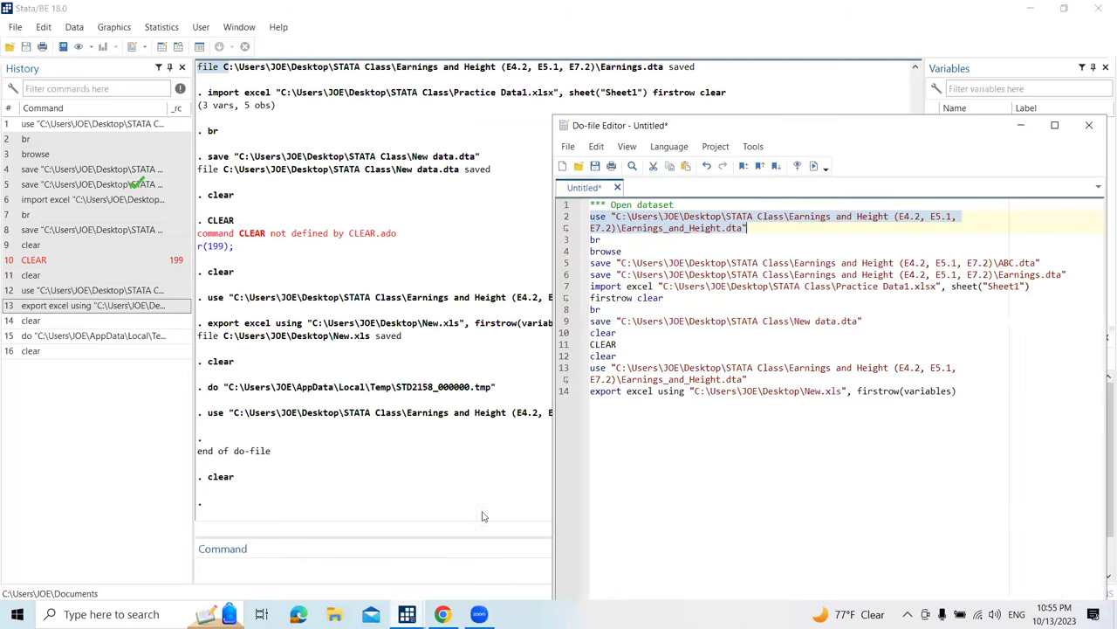
left_click(591, 216)
left_click_drag(591, 216, 753, 225)
left_click(814, 168)
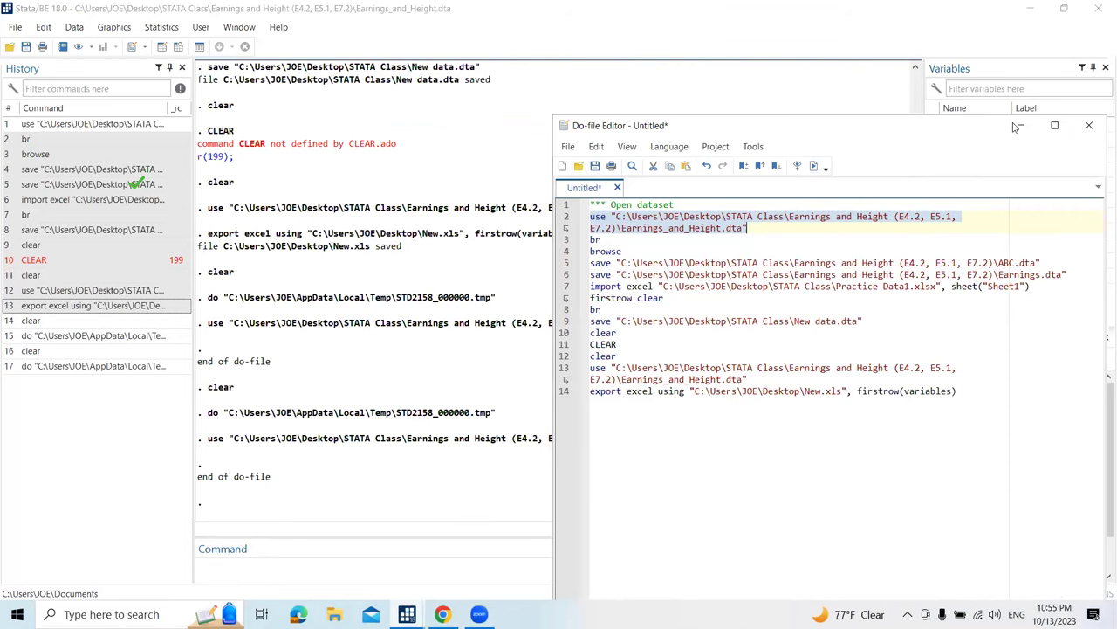
left_click(462, 343)
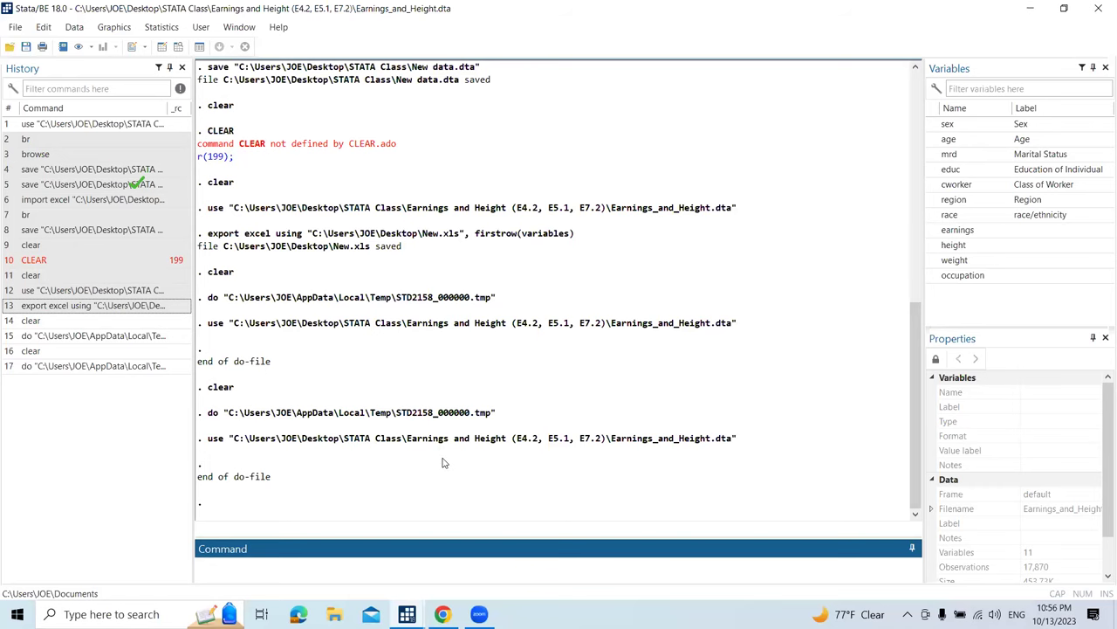
Save the do-file as Do-File in the STATA Class folder on the Desktop, and reposition the editor window.
mouse_move(407, 611)
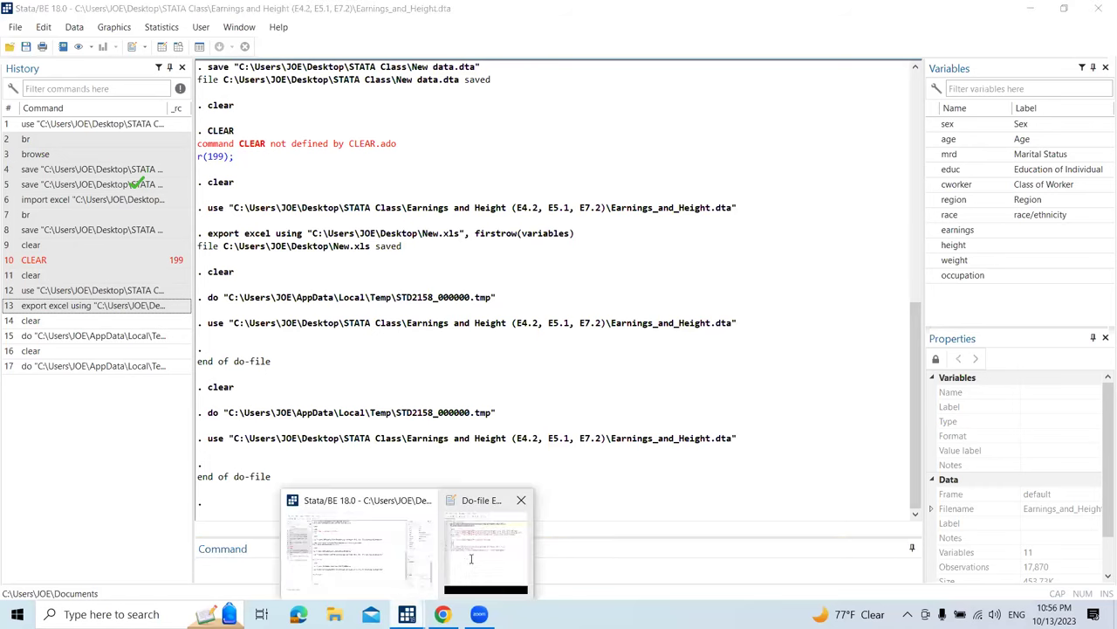
left_click(472, 563)
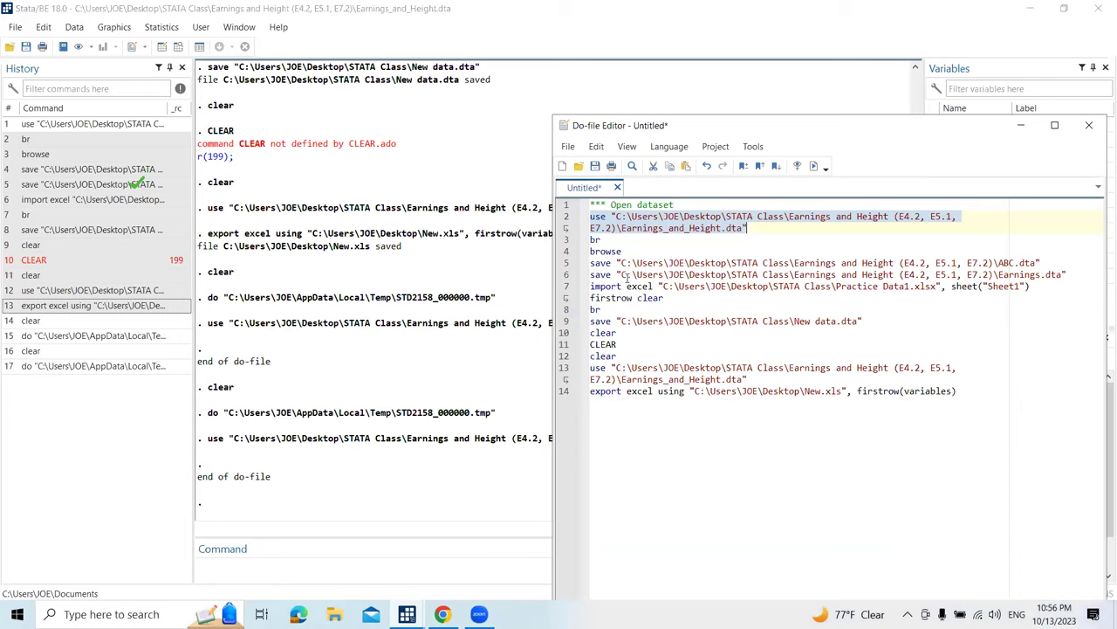
left_click(605, 276)
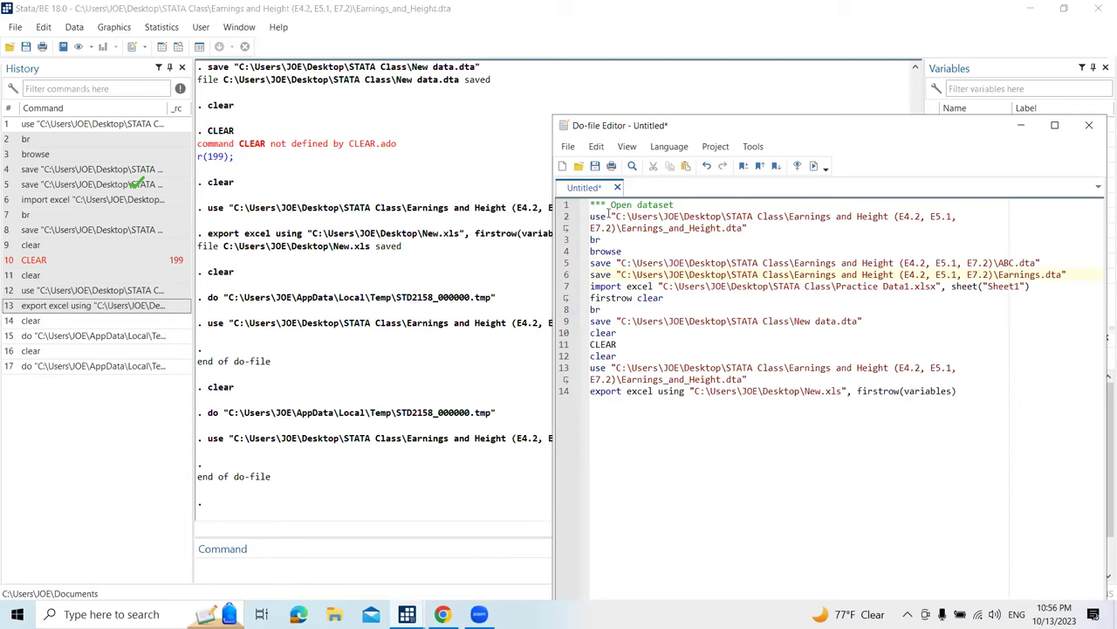
left_click(568, 146)
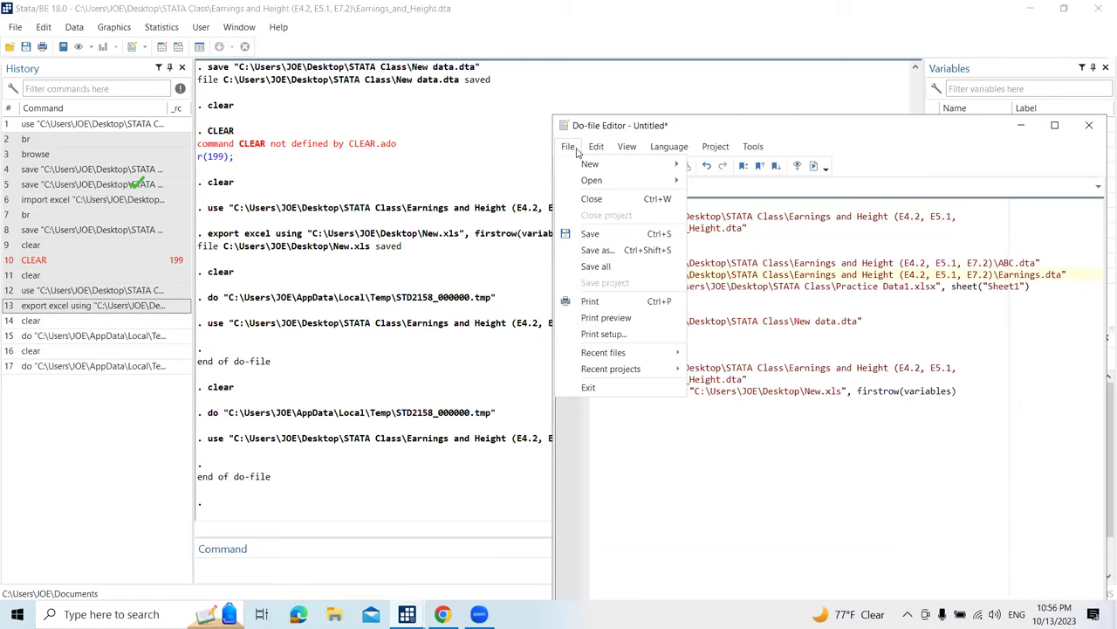
left_click(614, 253)
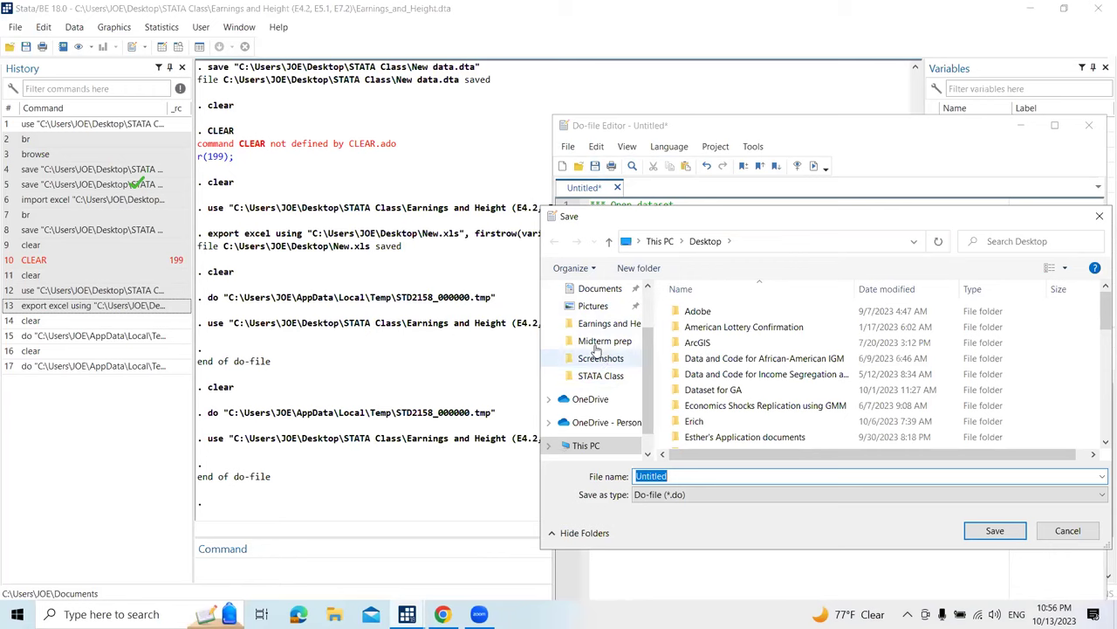
scroll(599, 327, "up", 1)
left_click(594, 289)
scroll(804, 419, "down", 1)
scroll(804, 419, "down", 7)
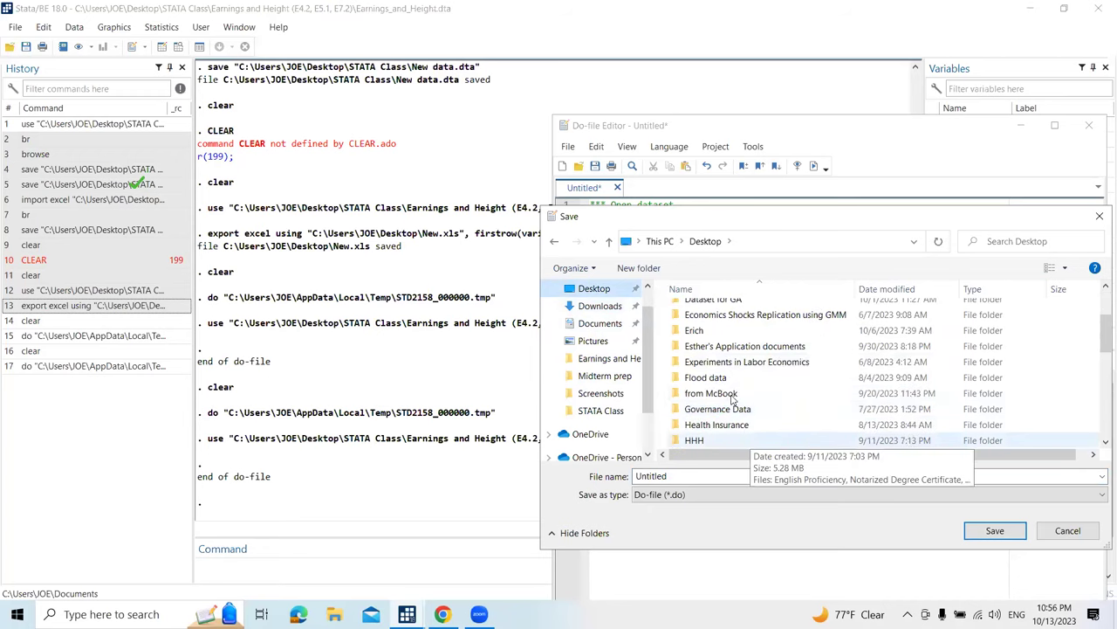
scroll(736, 397, "down", 2)
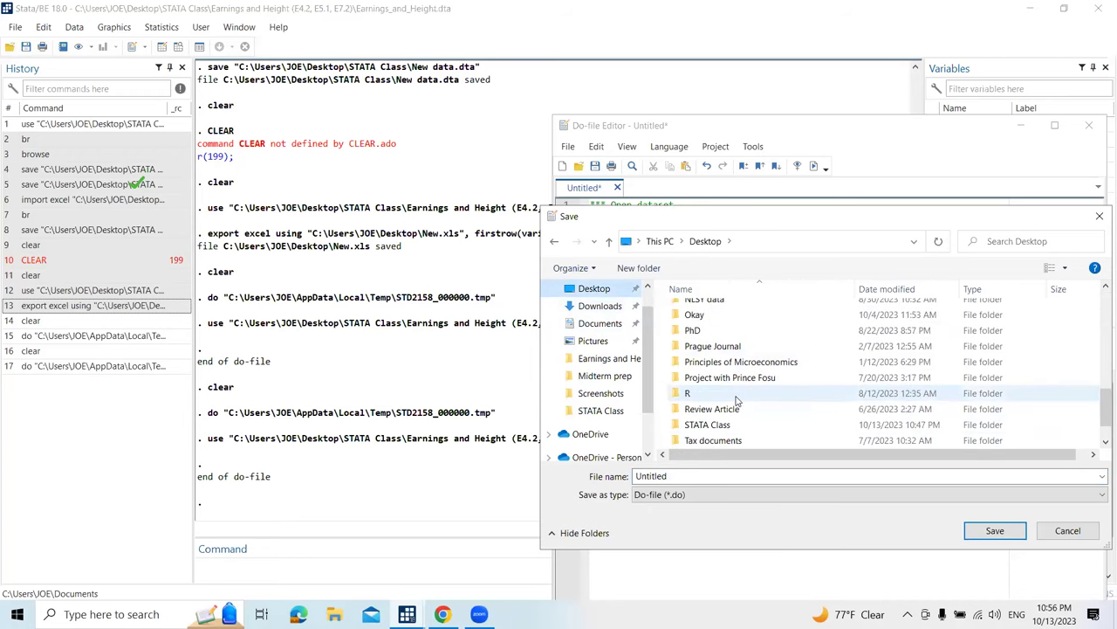
left_click(735, 395)
double_click(735, 396)
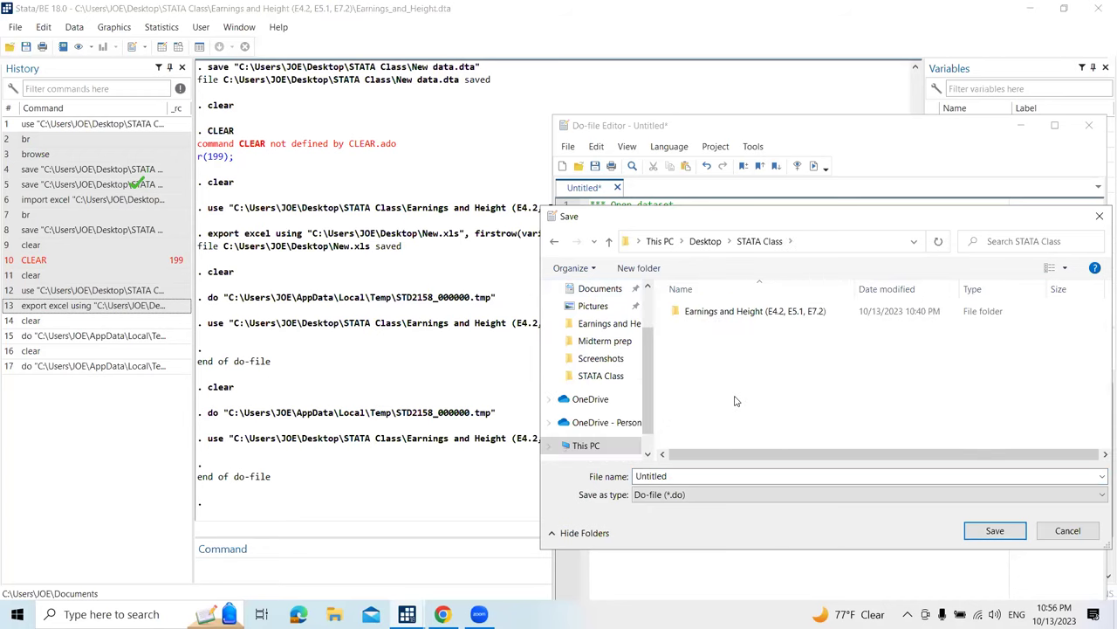
double_click(704, 475)
type("Do-File")
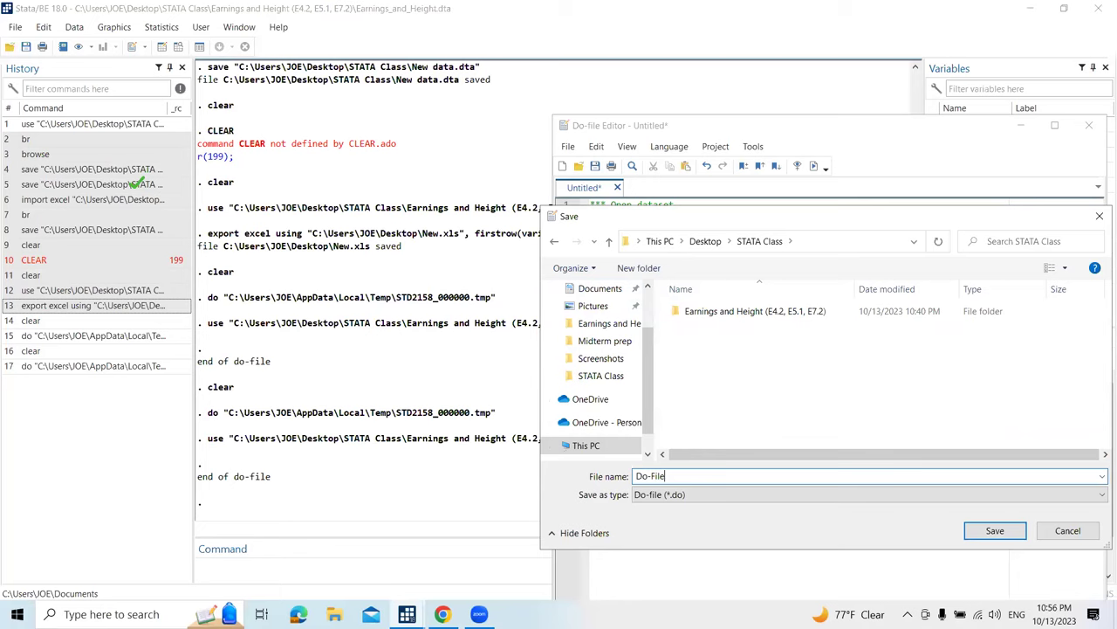
key("Return")
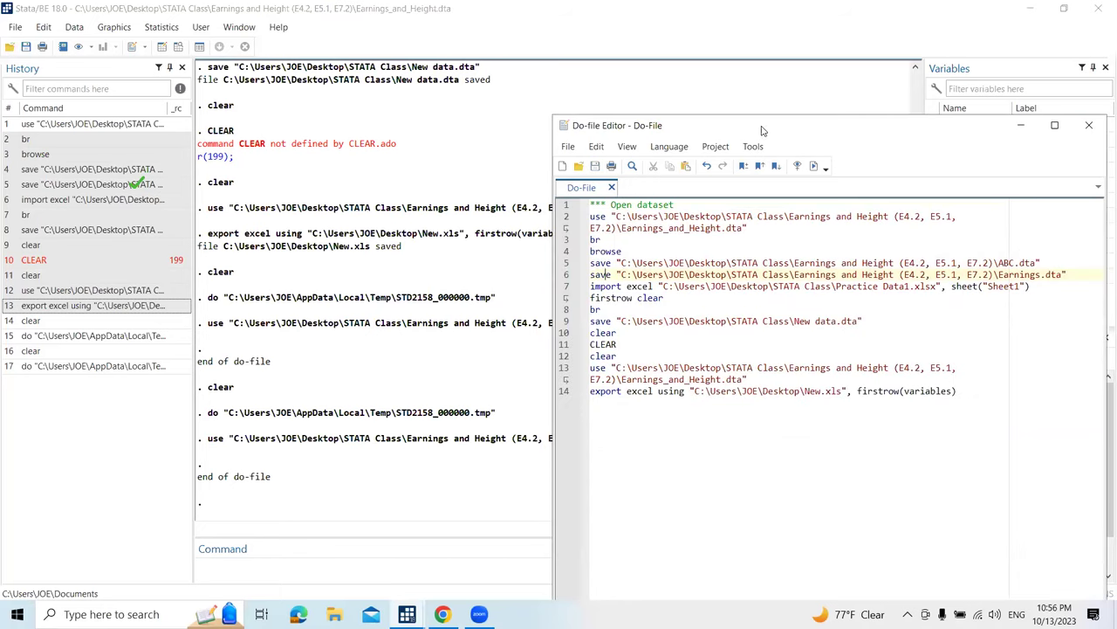
left_click_drag(776, 130, 700, 121)
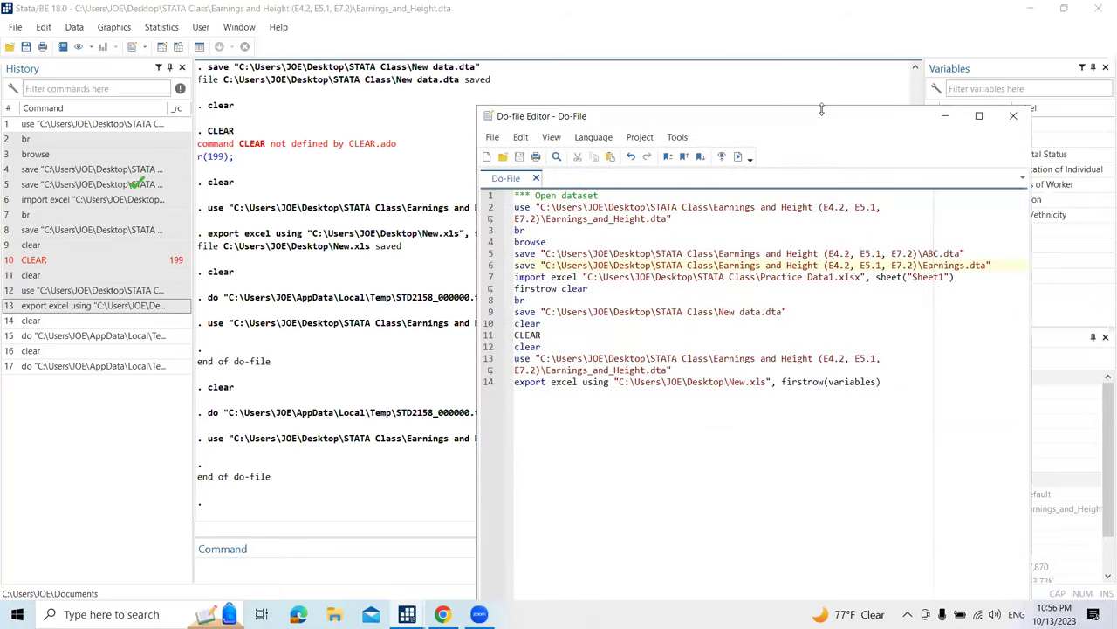
Close the Do-file Editor and begin a formatted log (*.smcl) named Log-File in the STATA Class folder on the Desktop.
left_click(1012, 117)
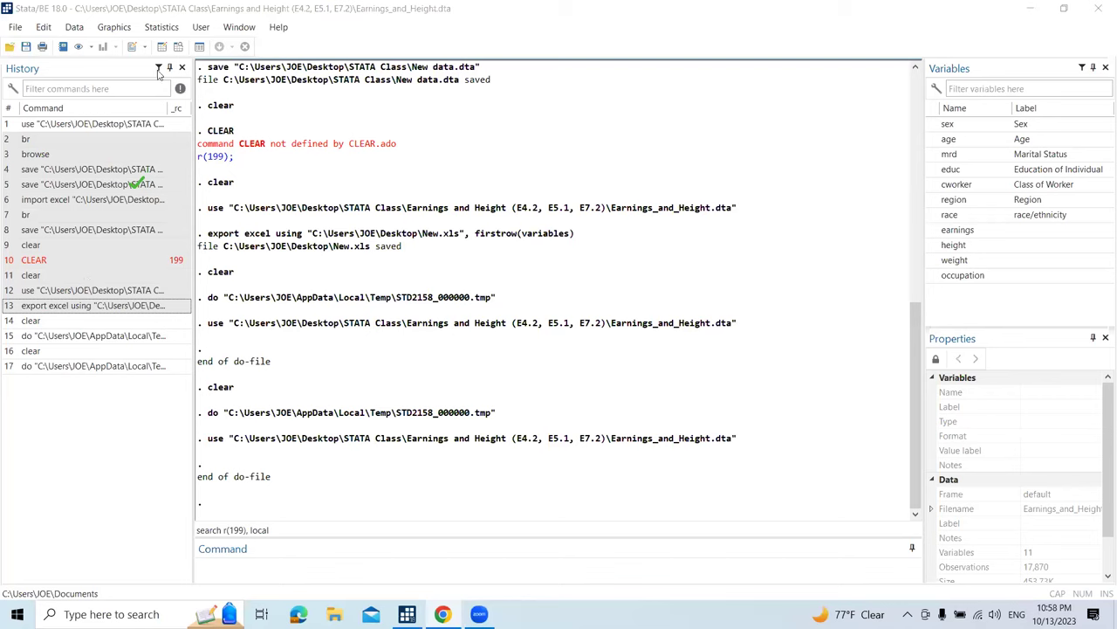
left_click(18, 32)
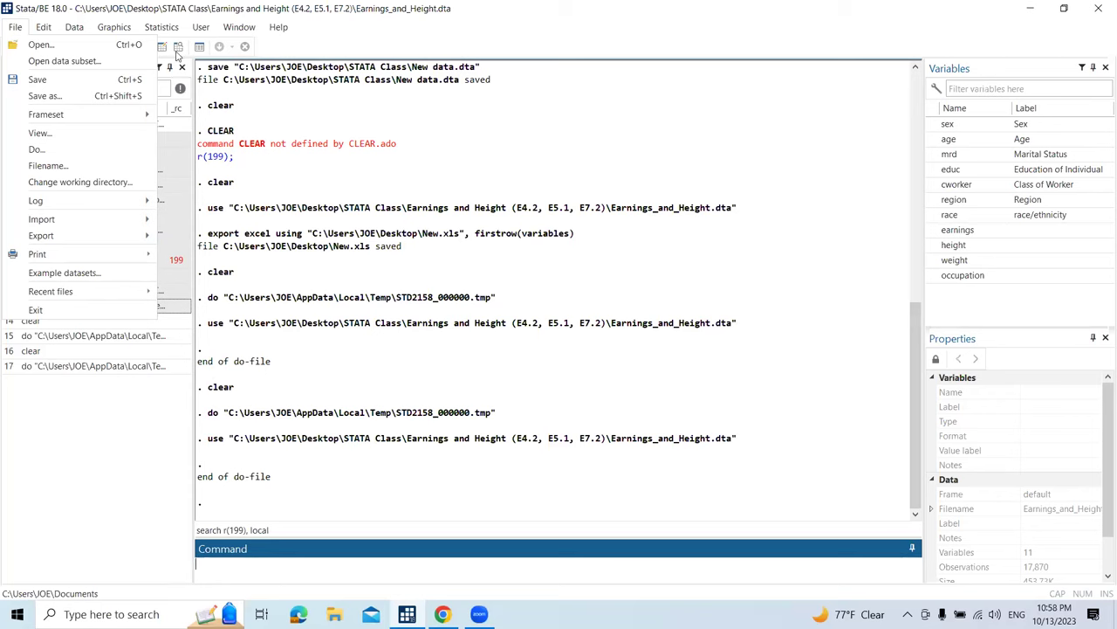
key("Right")
key("Escape")
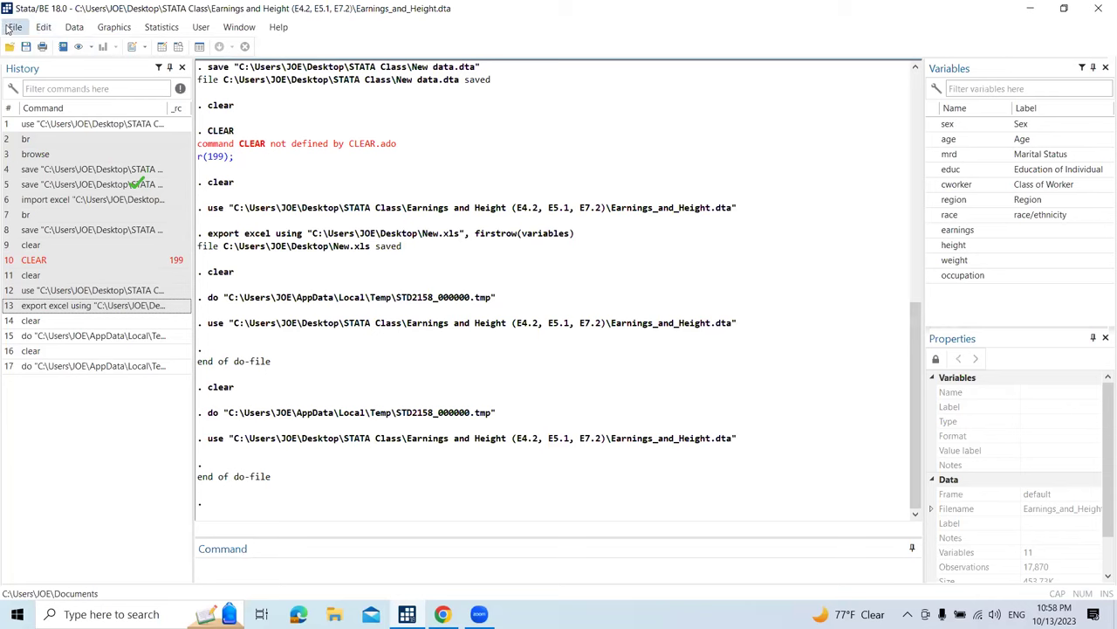
left_click(14, 27)
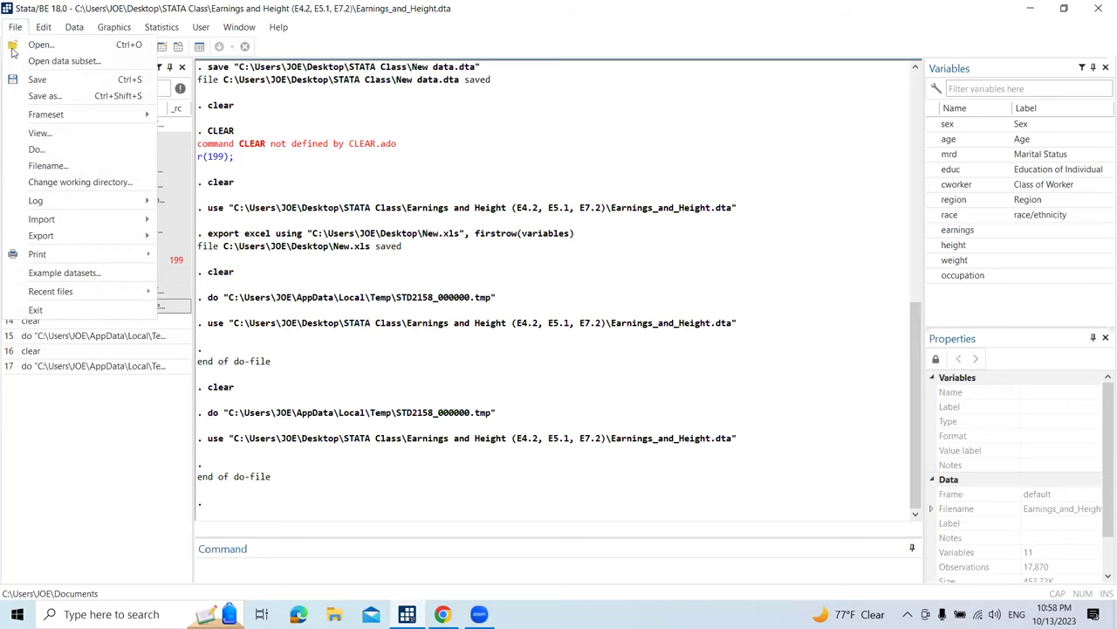
mouse_move(47, 206)
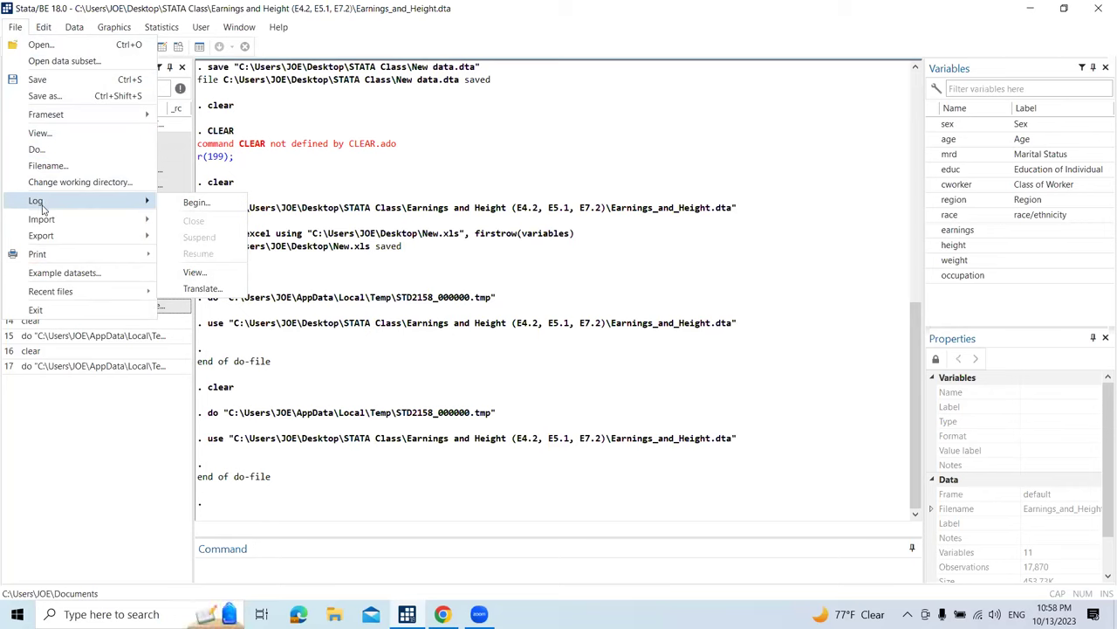
left_click(187, 211)
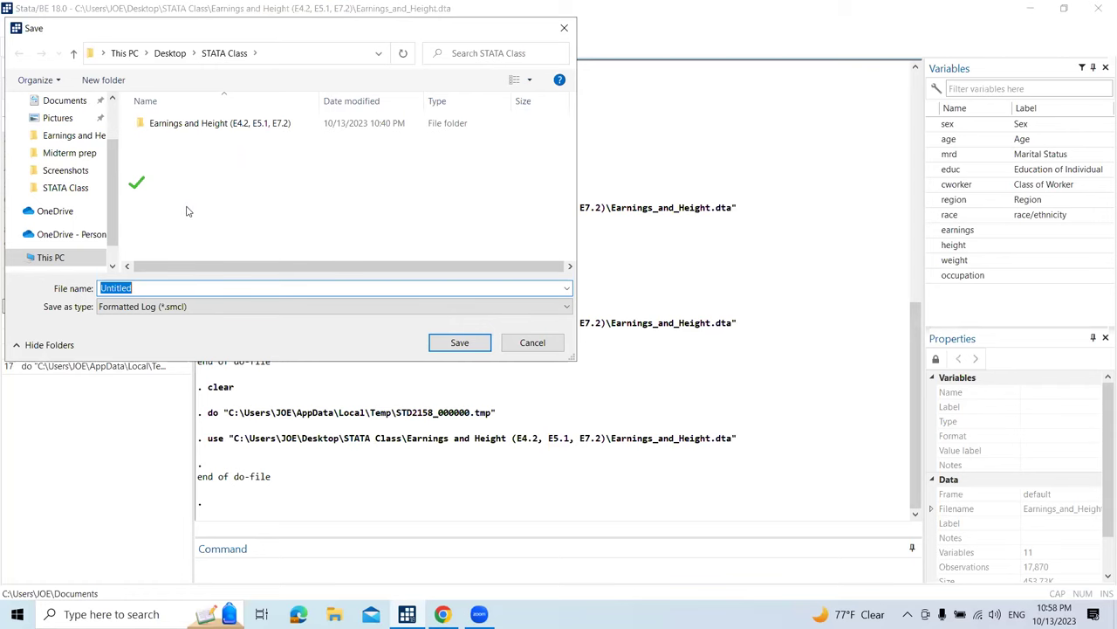
type("Log-File")
left_click(456, 345)
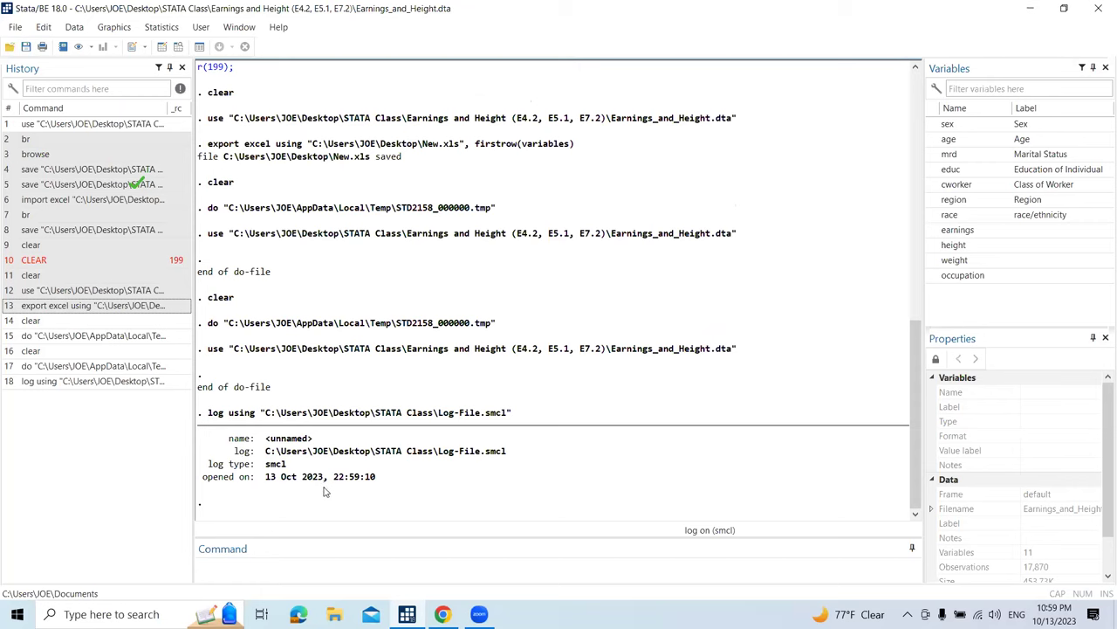
Generate summary statistics for the age variable by running the command sum age.
left_click(245, 564)
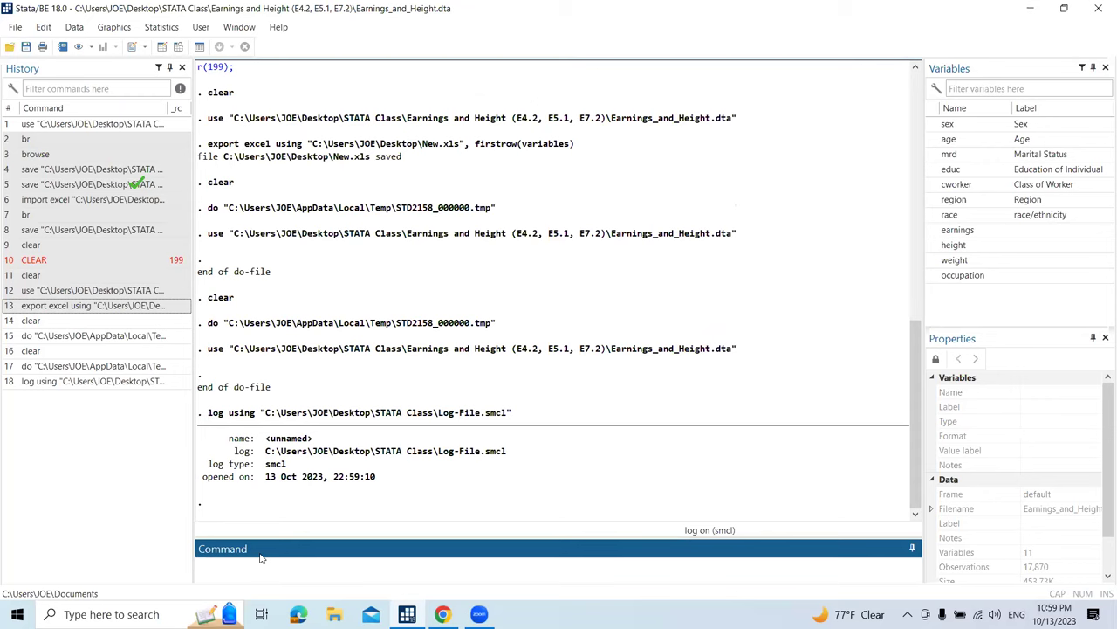
type("summary")
key("BackSpace")
key("BackSpace")
key("BackSpace")
key("BackSpace")
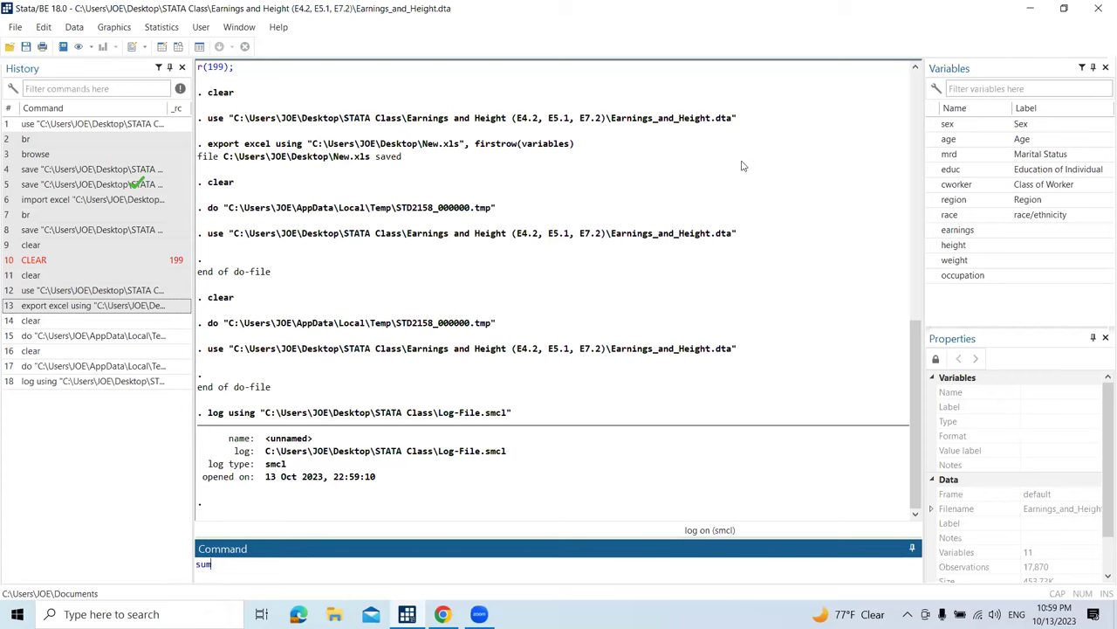
left_click(932, 141)
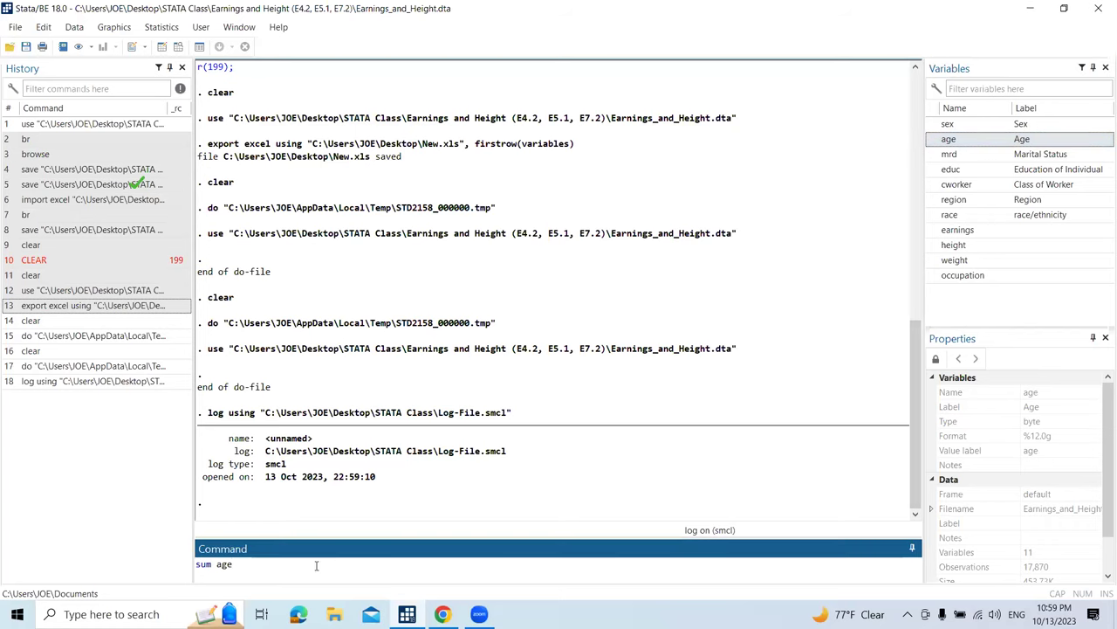
key("Return")
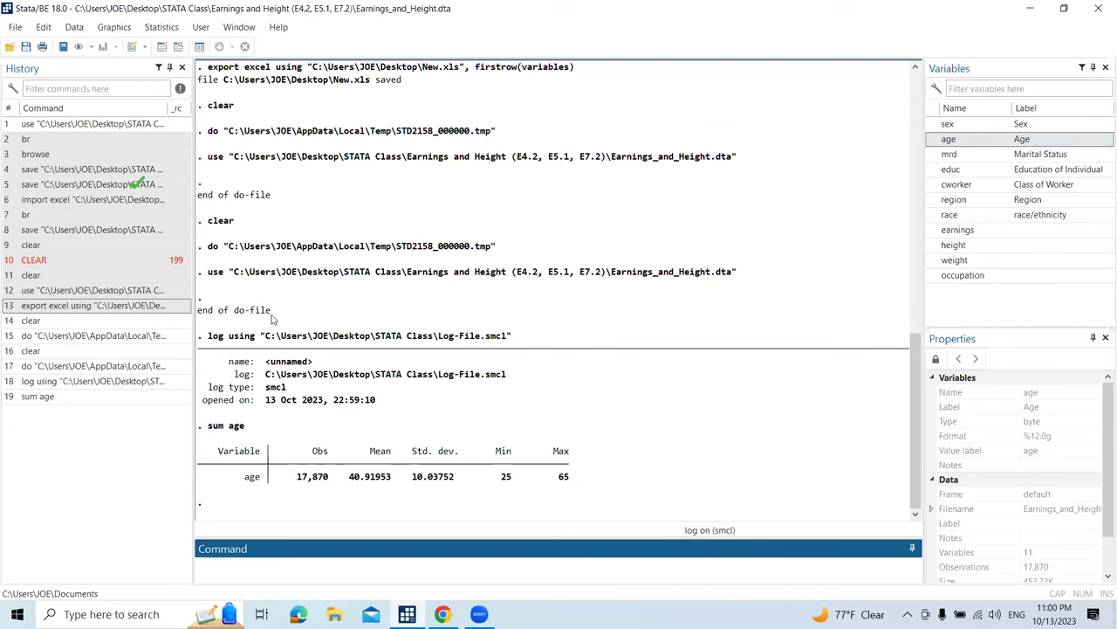
Close the running Log-File log so that recording of the session stops.
left_click(15, 29)
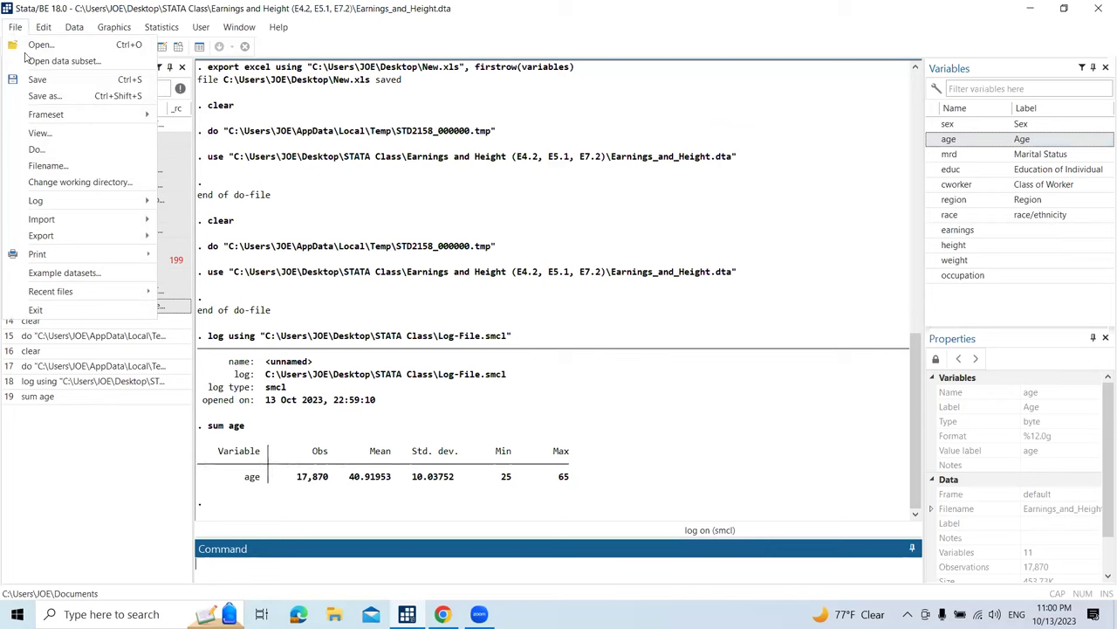
mouse_move(59, 206)
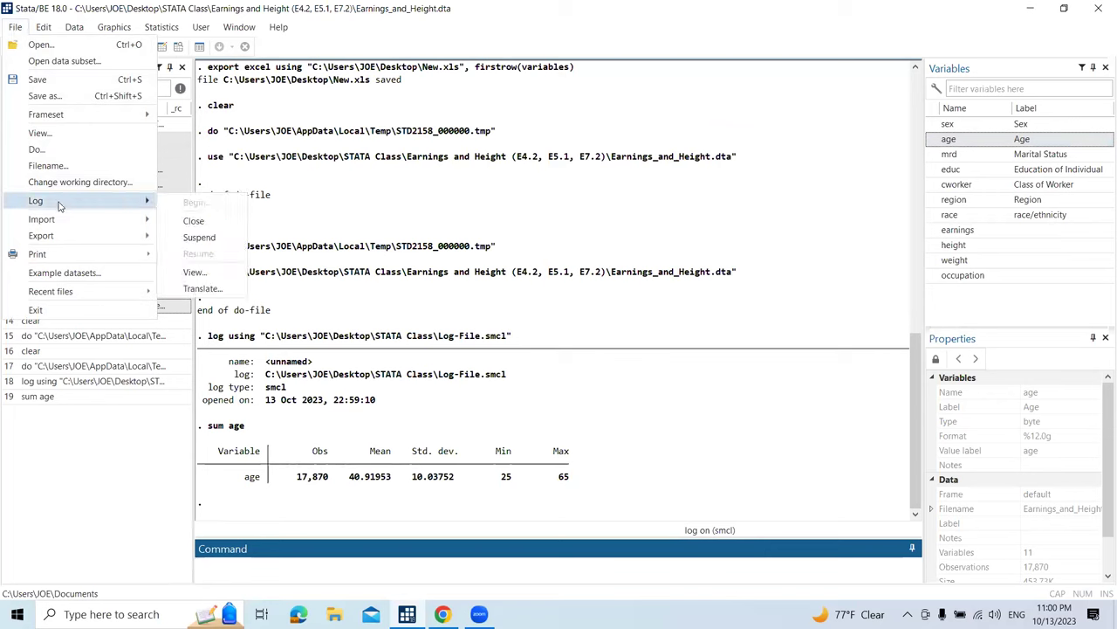
left_click(191, 225)
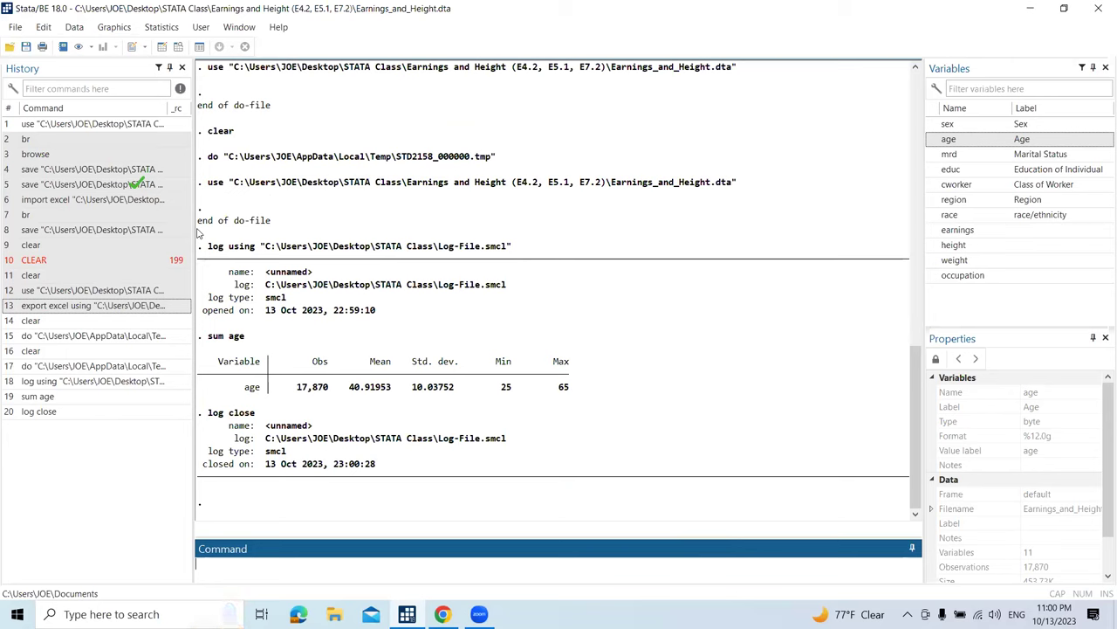
Begin a second formatted log (*.smcl) named Log-File 1 in the STATA Class folder.
left_click(16, 27)
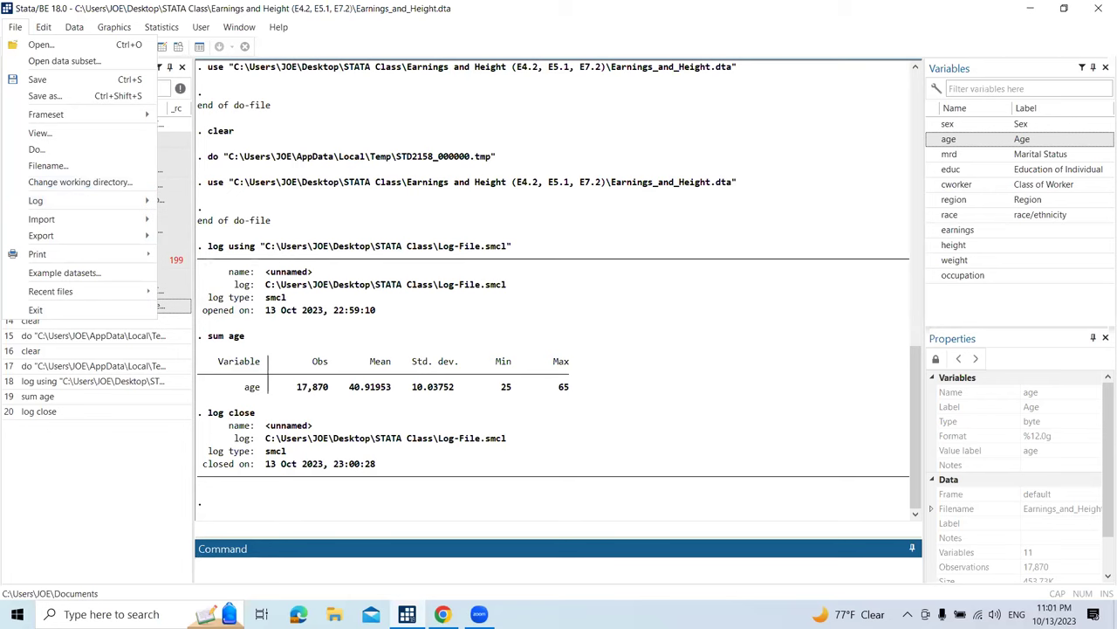
left_click(137, 182)
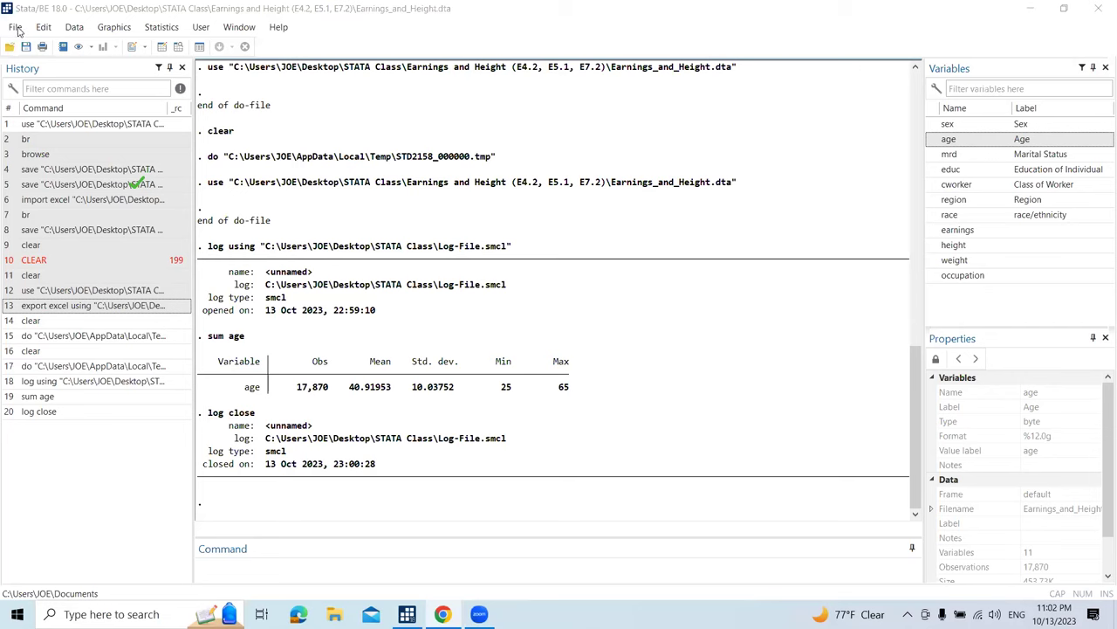
left_click(15, 29)
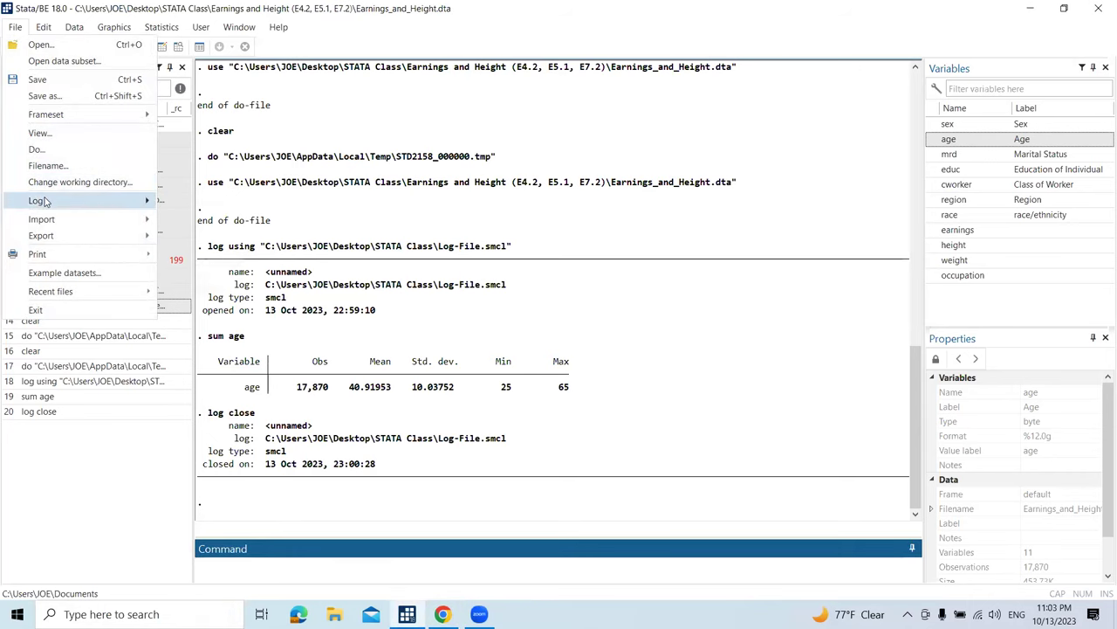
mouse_move(46, 202)
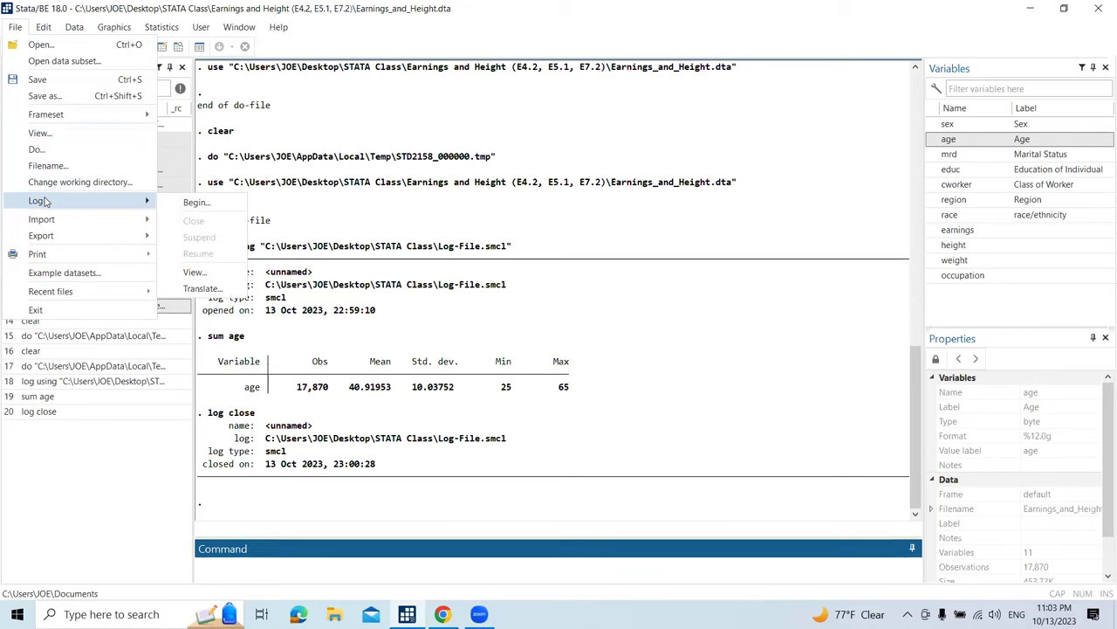
left_click(192, 203)
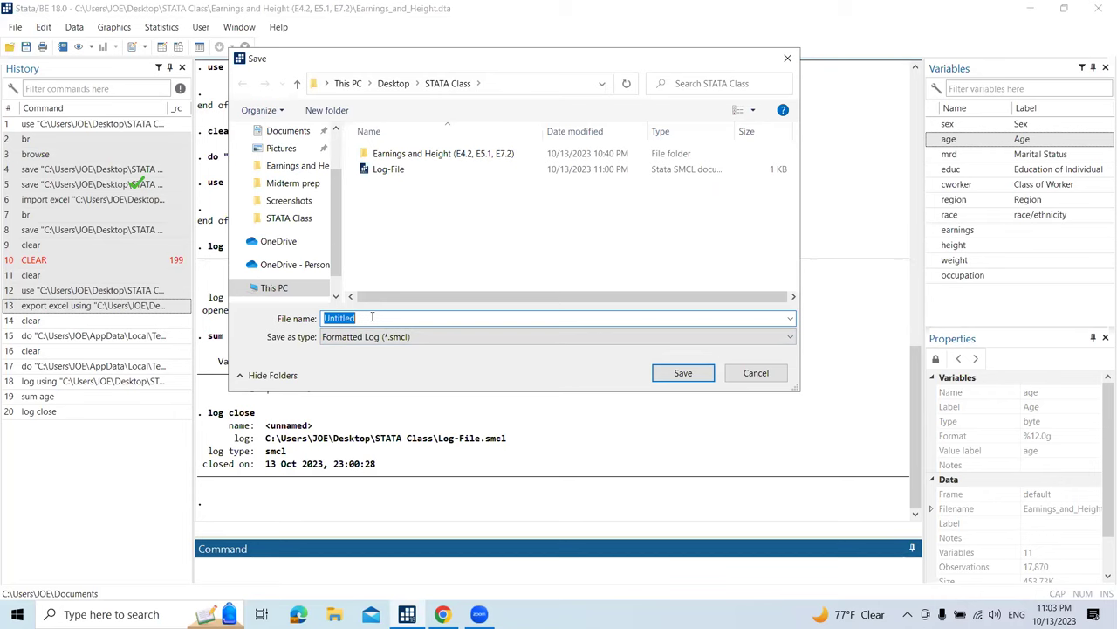
type("Log-File 1")
left_click(662, 374)
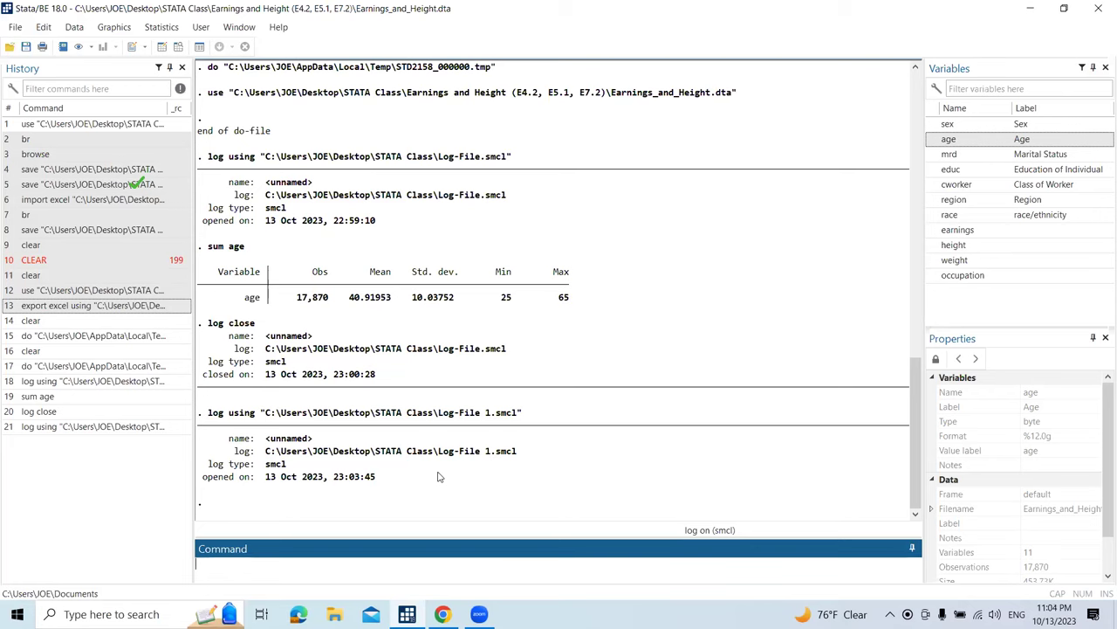
Generate summary statistics for three variables together by running the command sum age educ race.
type("sum")
left_click(932, 140)
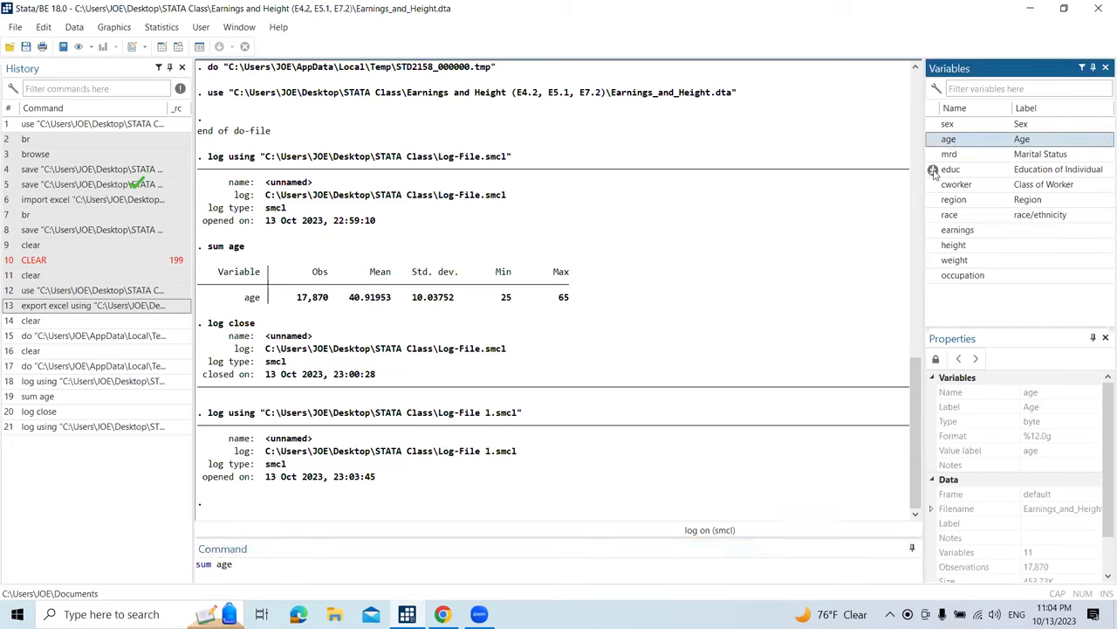
left_click(932, 169)
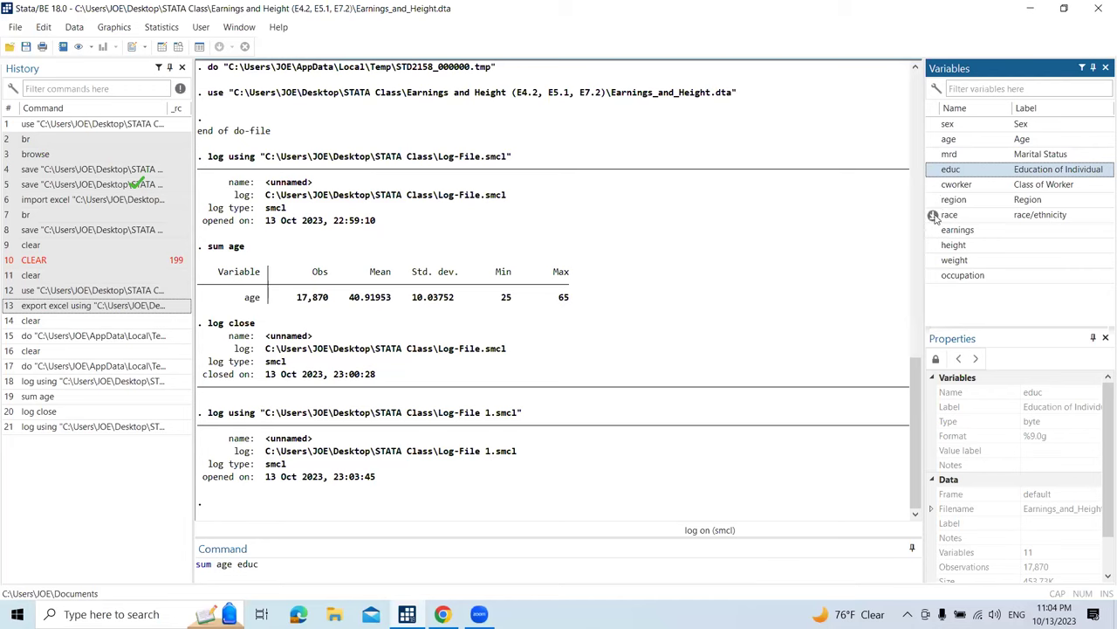
left_click(933, 215)
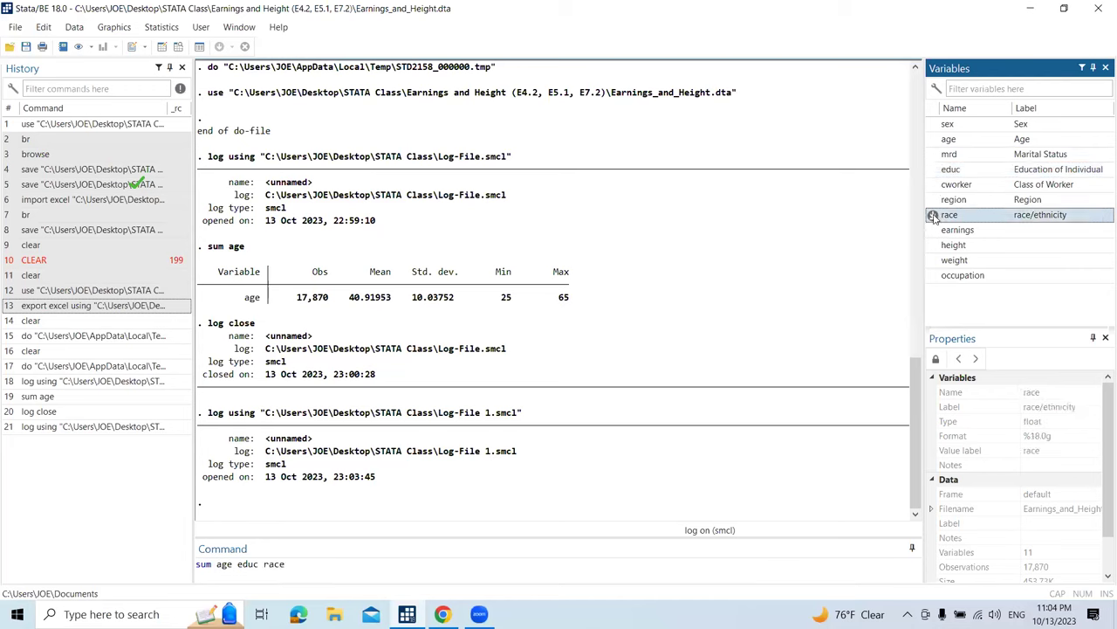
left_click(325, 576)
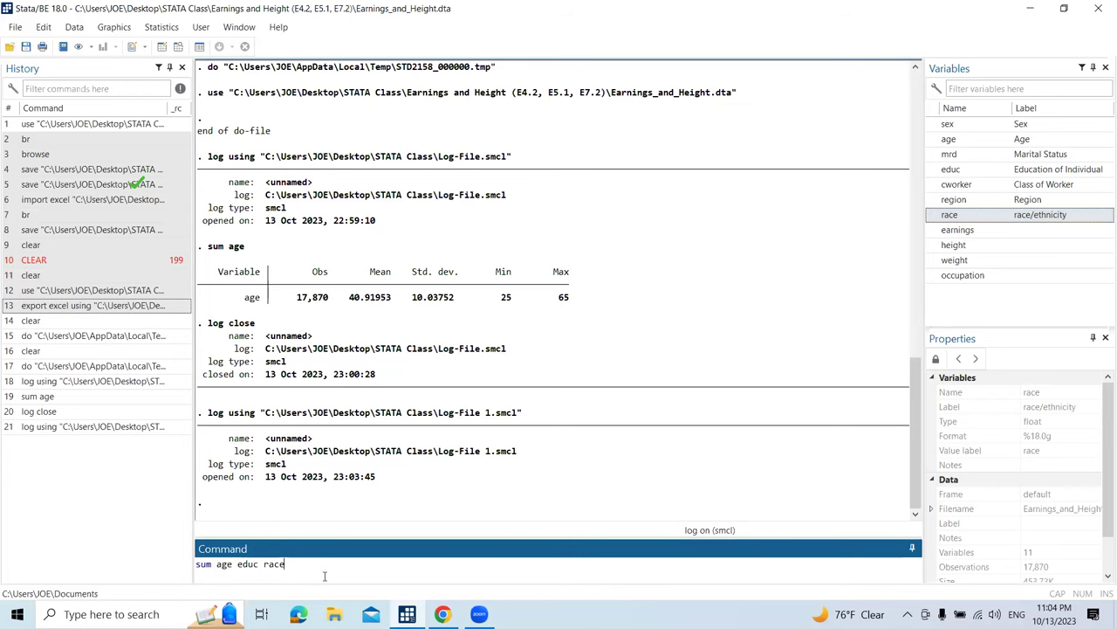
key("Return")
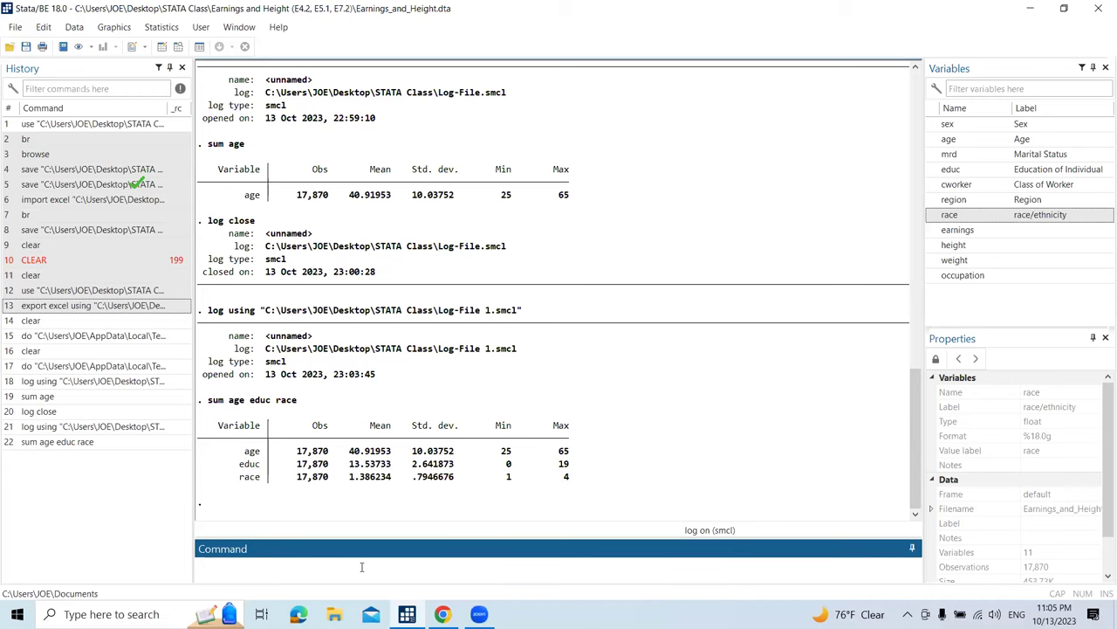
type("reg")
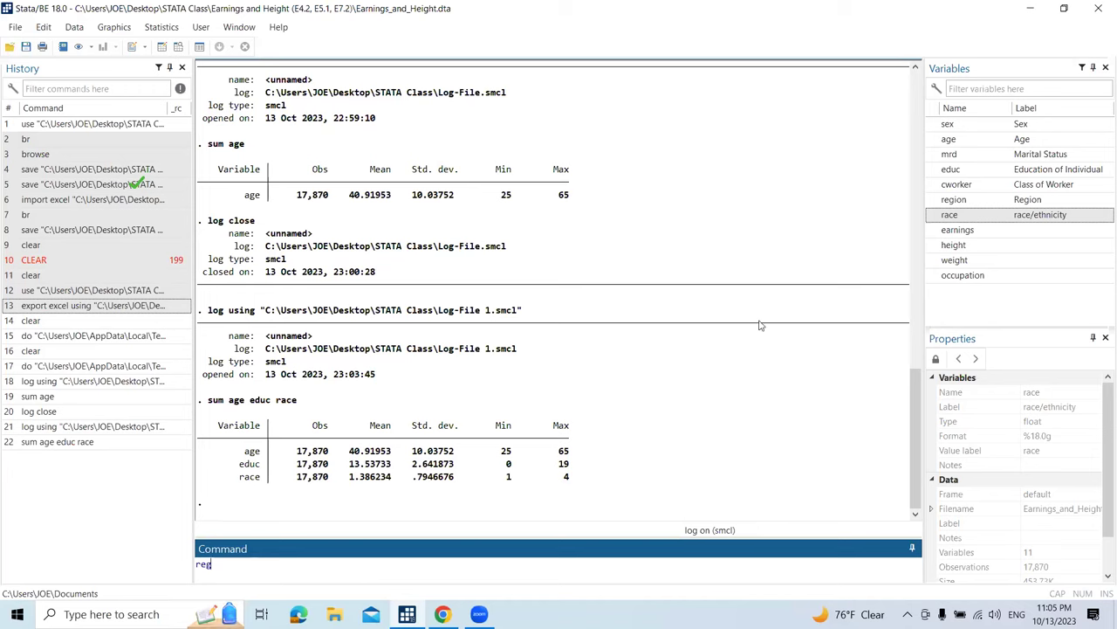
left_click(932, 231)
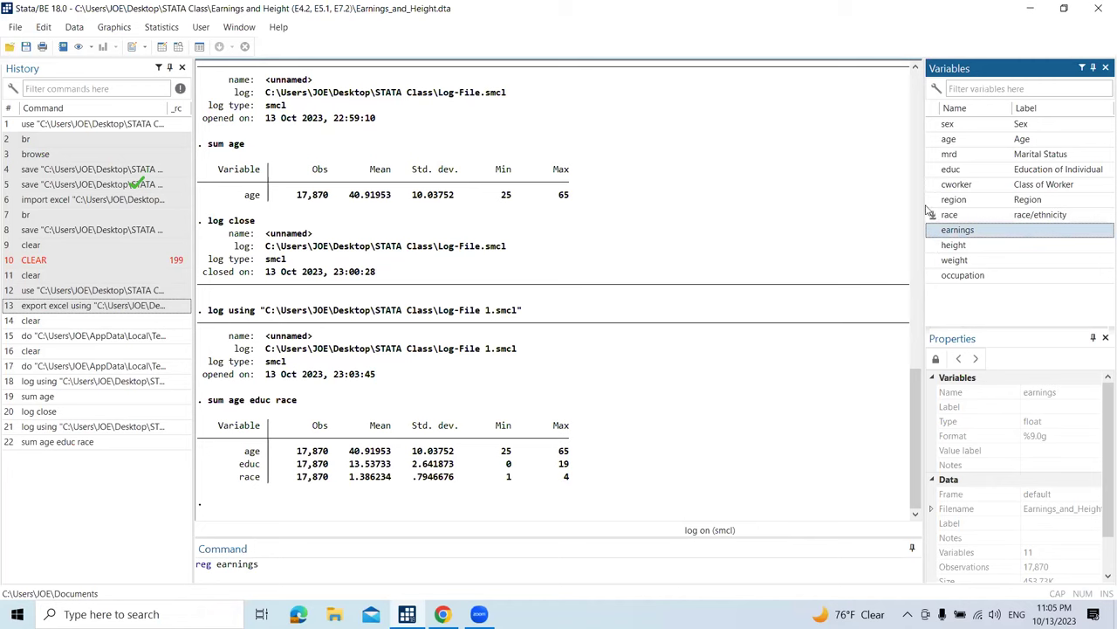
left_click(932, 171)
left_click(299, 570)
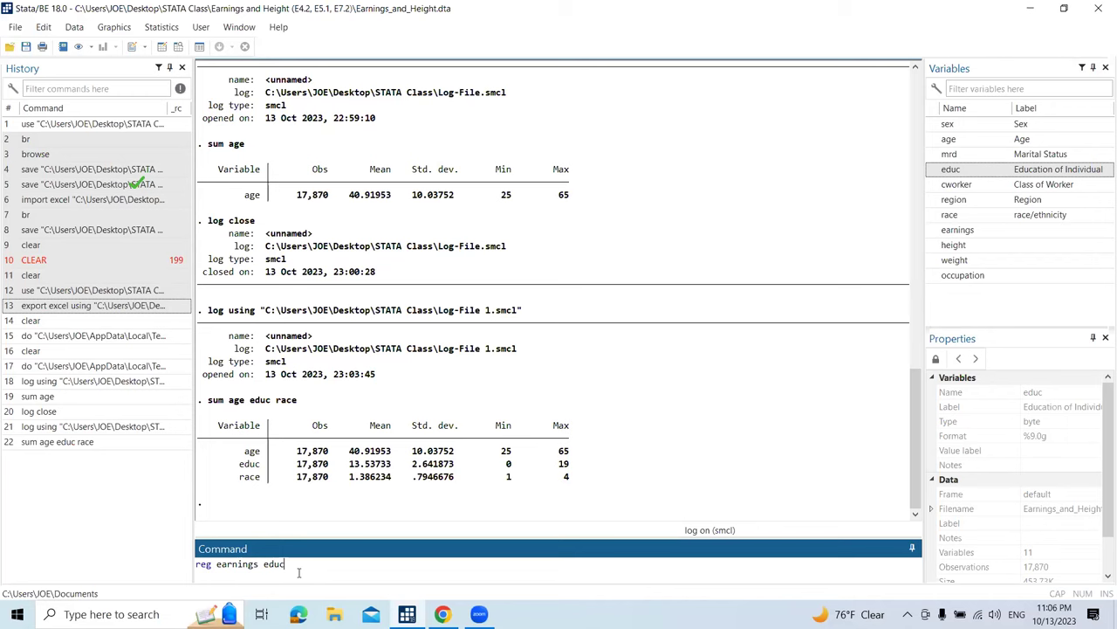
triple_click(206, 568)
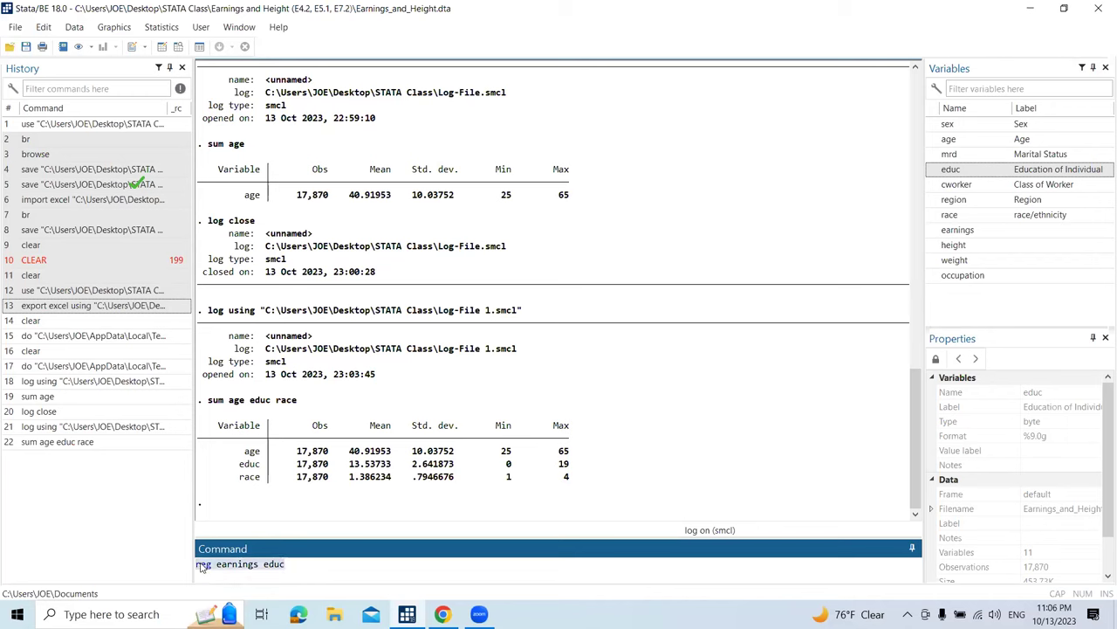
key("BackSpace")
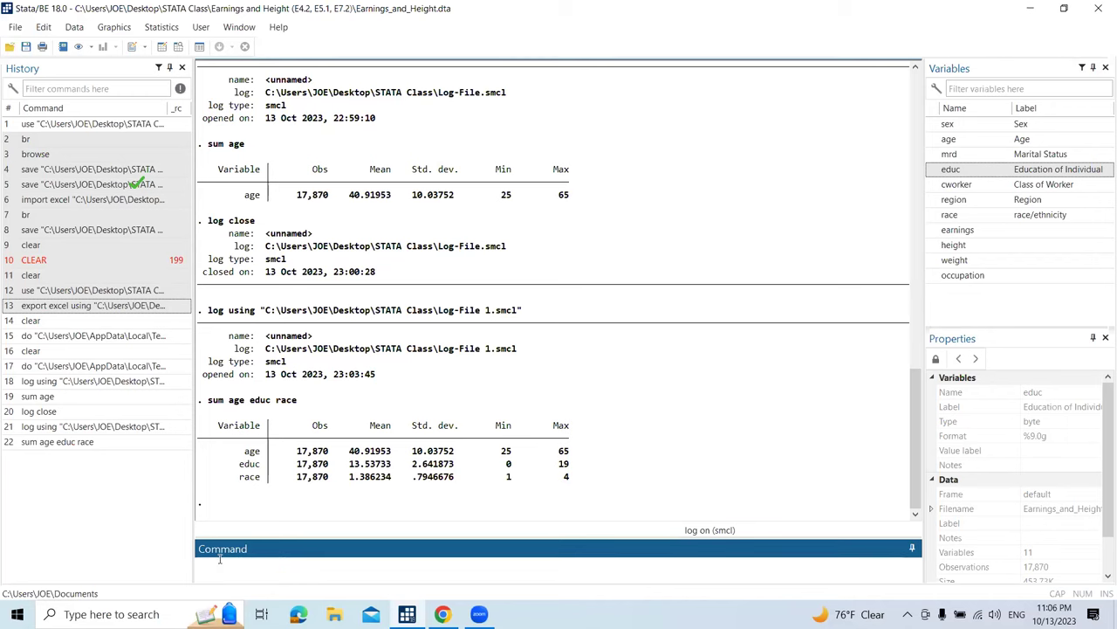
Clear the loaded Earnings_and_Height dataset from memory with the clear command.
type("clear")
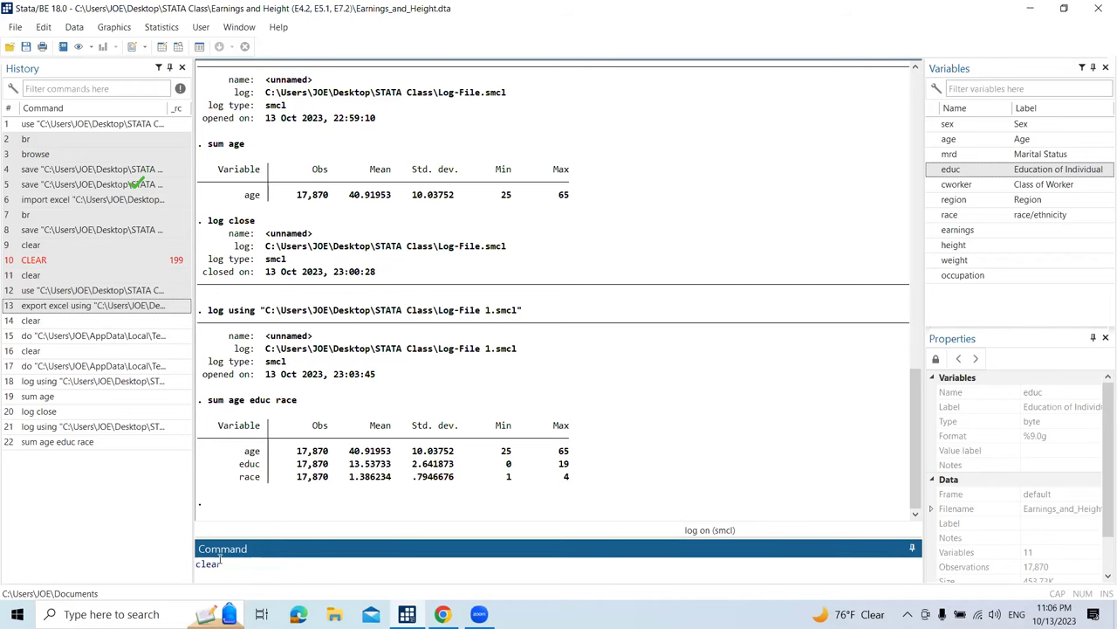
key("Return")
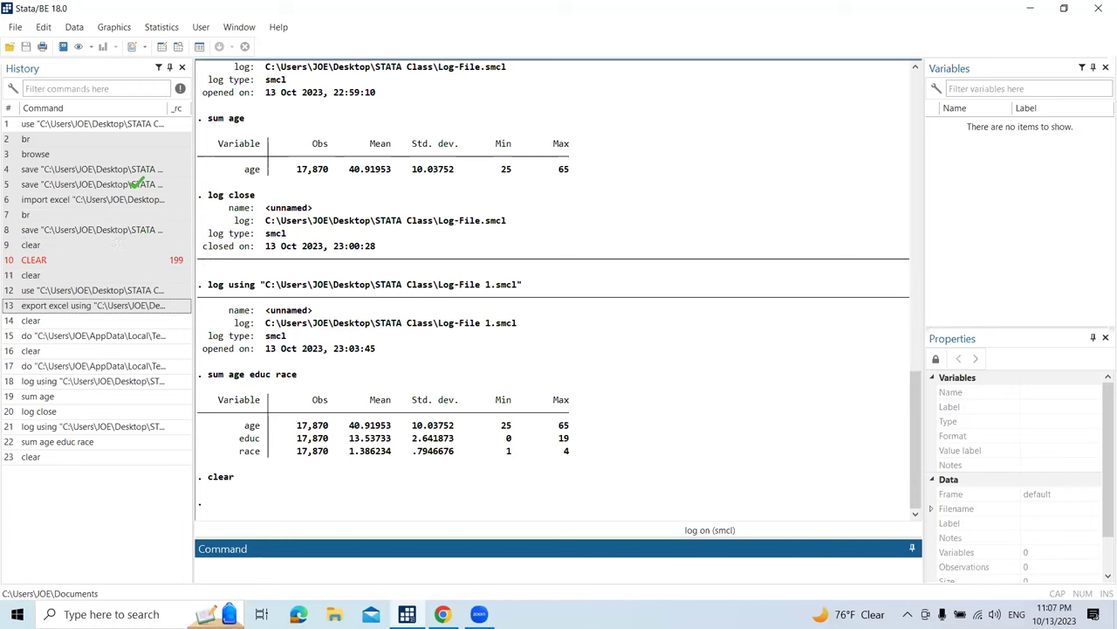
Reopen the Earnings_and_Height dataset from the Earnings and Height (E4.2, E5.1, E7.2) folder.
left_click(14, 29)
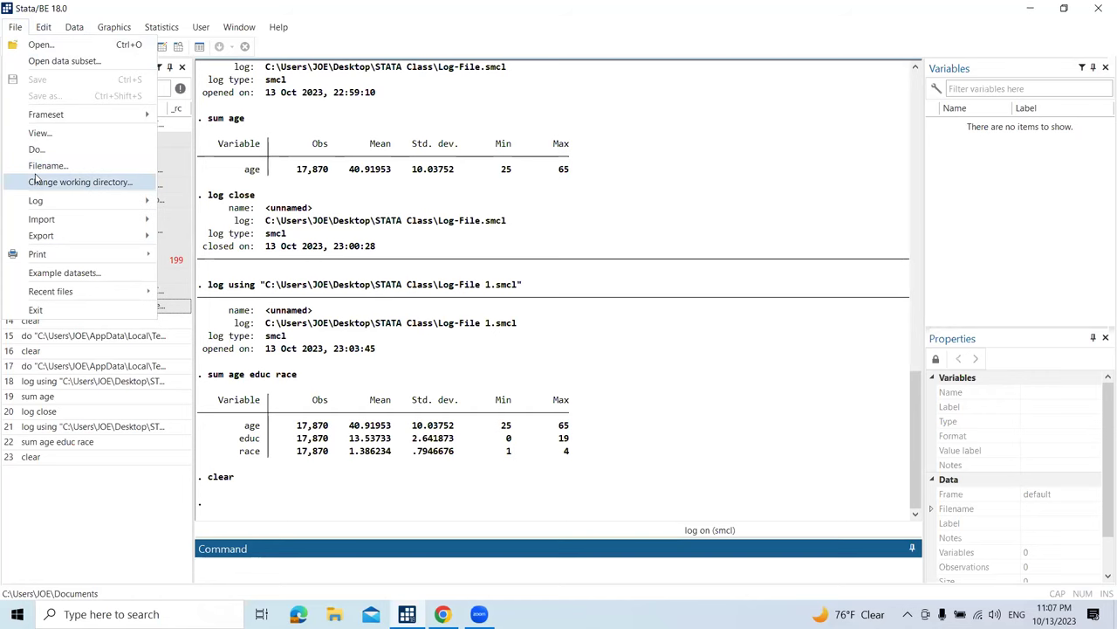
left_click(607, 281)
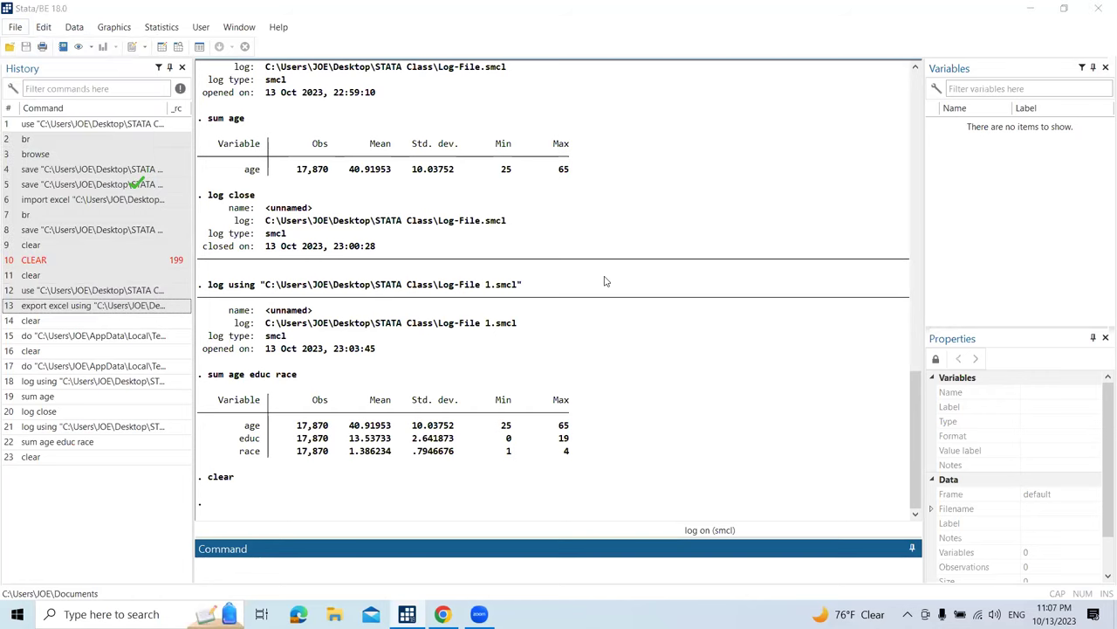
double_click(472, 153)
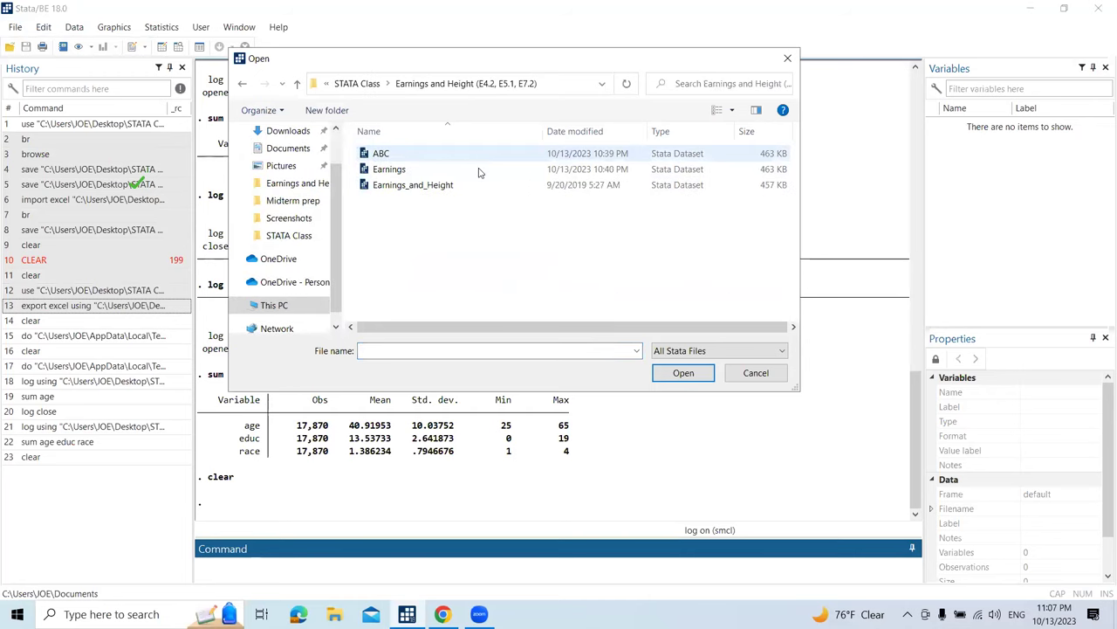
double_click(428, 184)
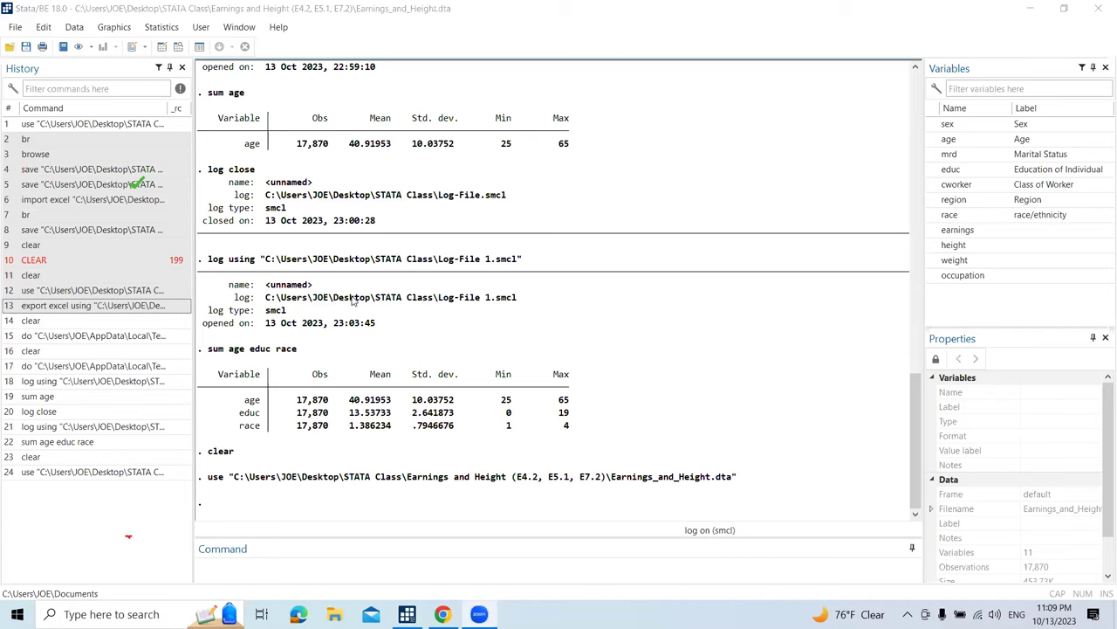
Enlarge the Command pane slightly and close the running Log-File 1 log.
key("XF86AudioRaiseVolume")
mouse_move(412, 509)
left_mouse_down()
mouse_move(412, 497)
mouse_move(410, 512)
left_mouse_up()
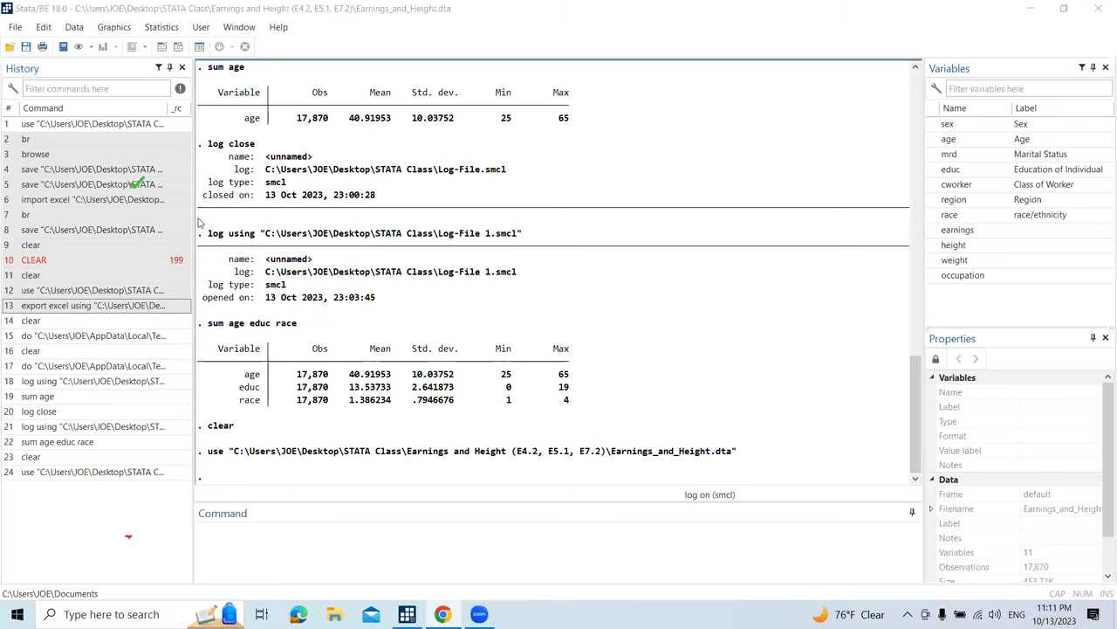
left_click(12, 27)
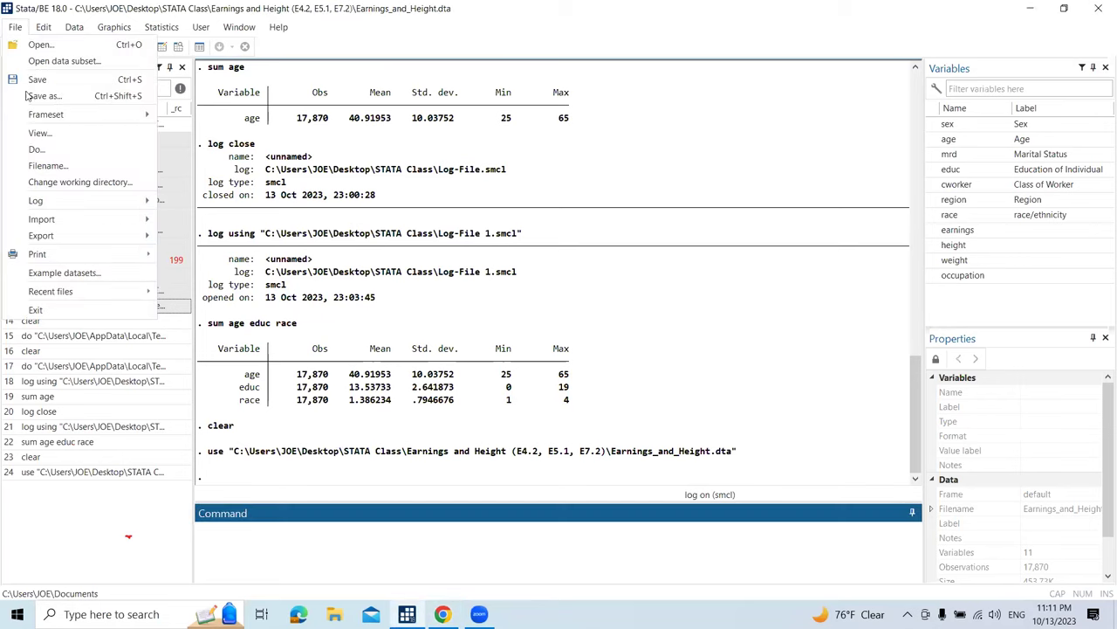
mouse_move(51, 203)
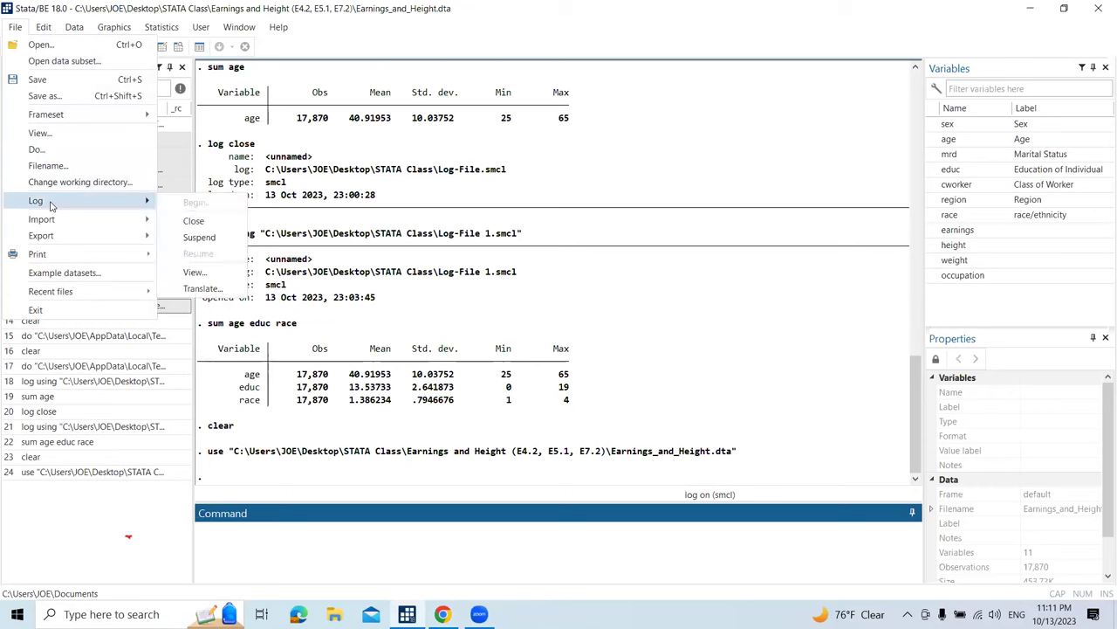
left_click(193, 221)
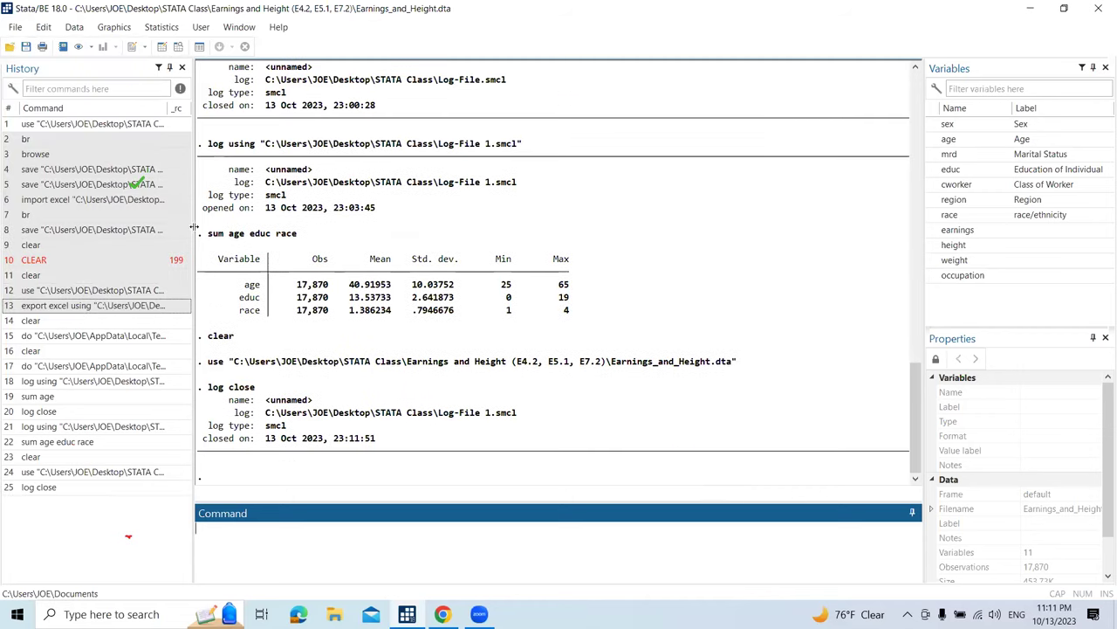
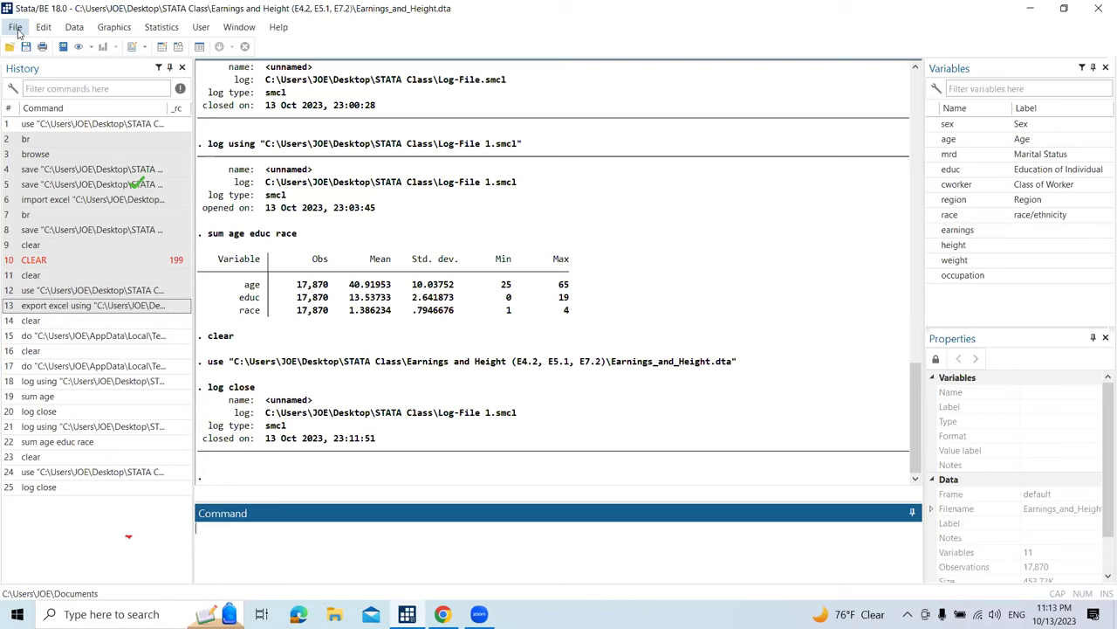
Open Log-File 1 from the STATA Class folder to review its recorded commands and results, and close the viewer.
left_click(17, 30)
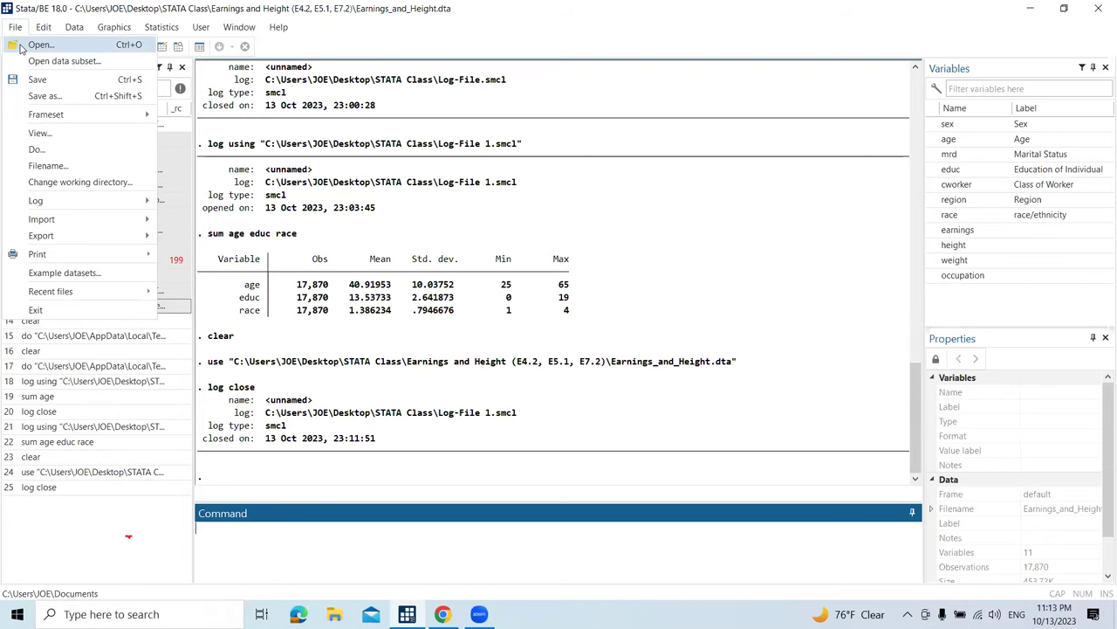
left_click(40, 45)
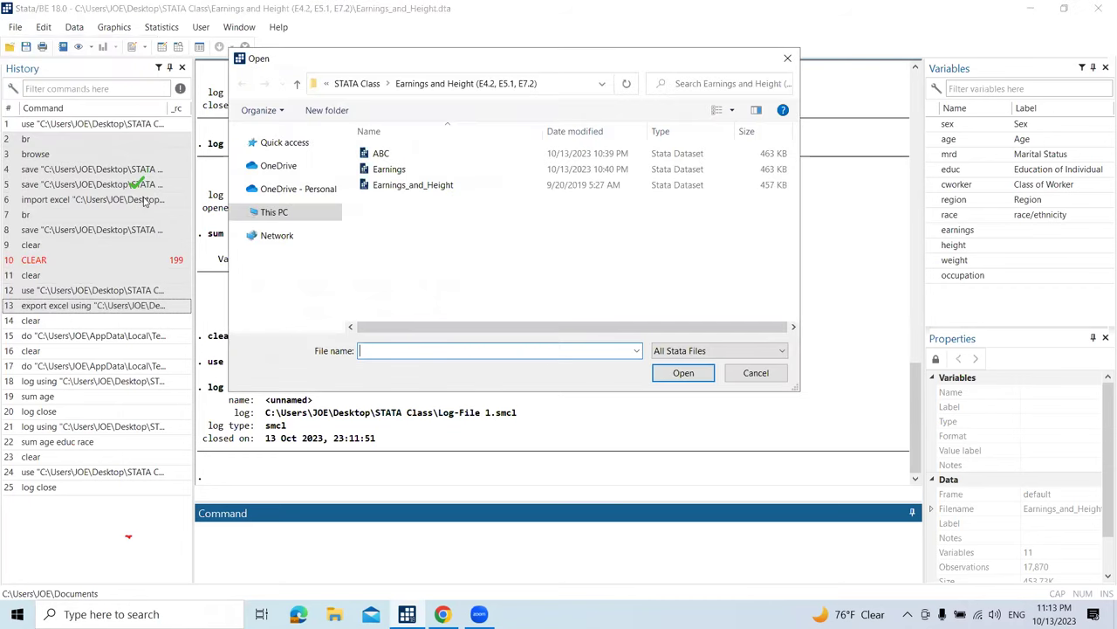
left_click(258, 236)
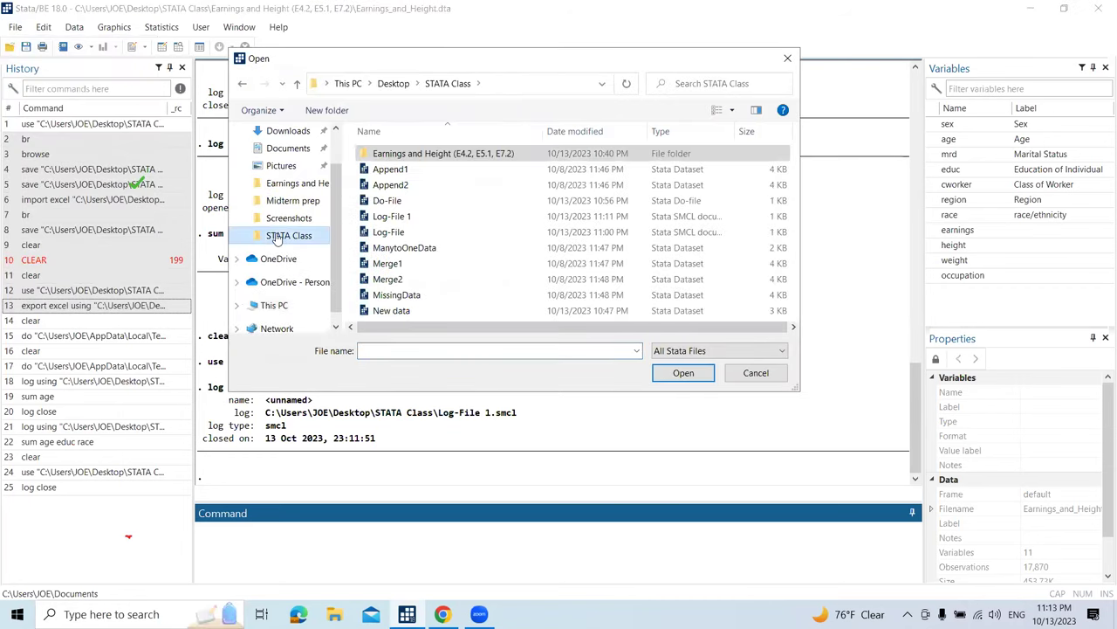
left_click(407, 218)
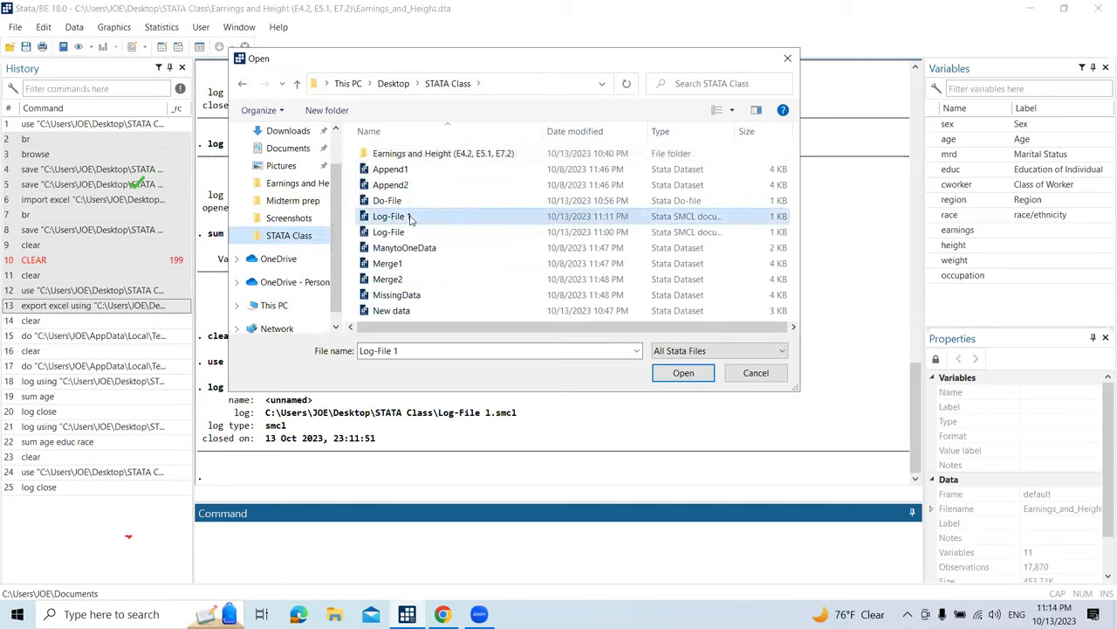
left_click(702, 374)
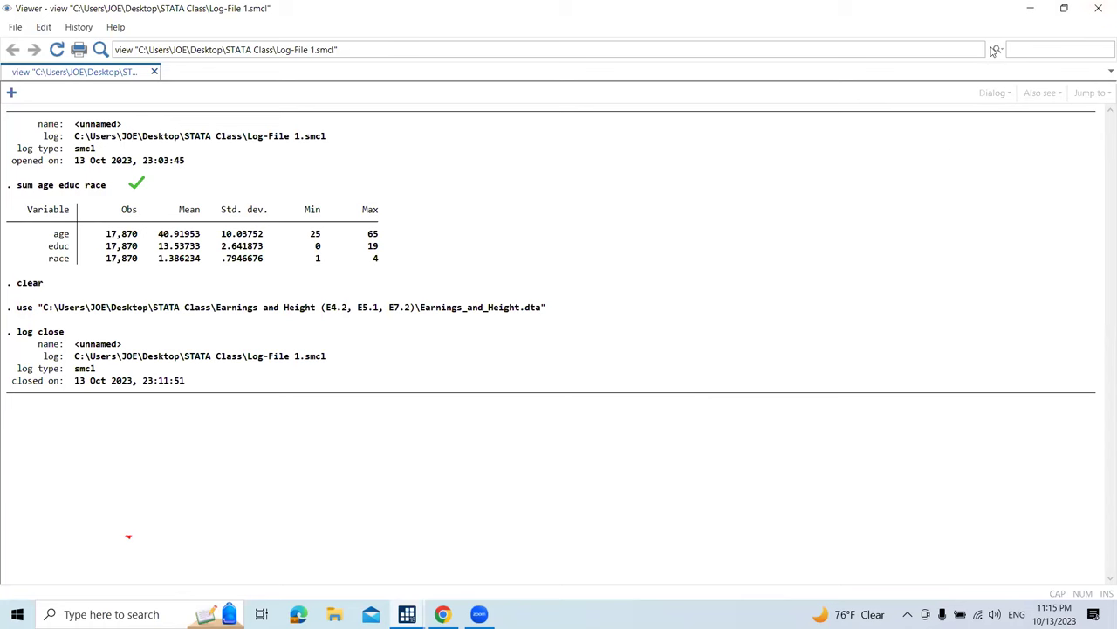
left_click(1096, 11)
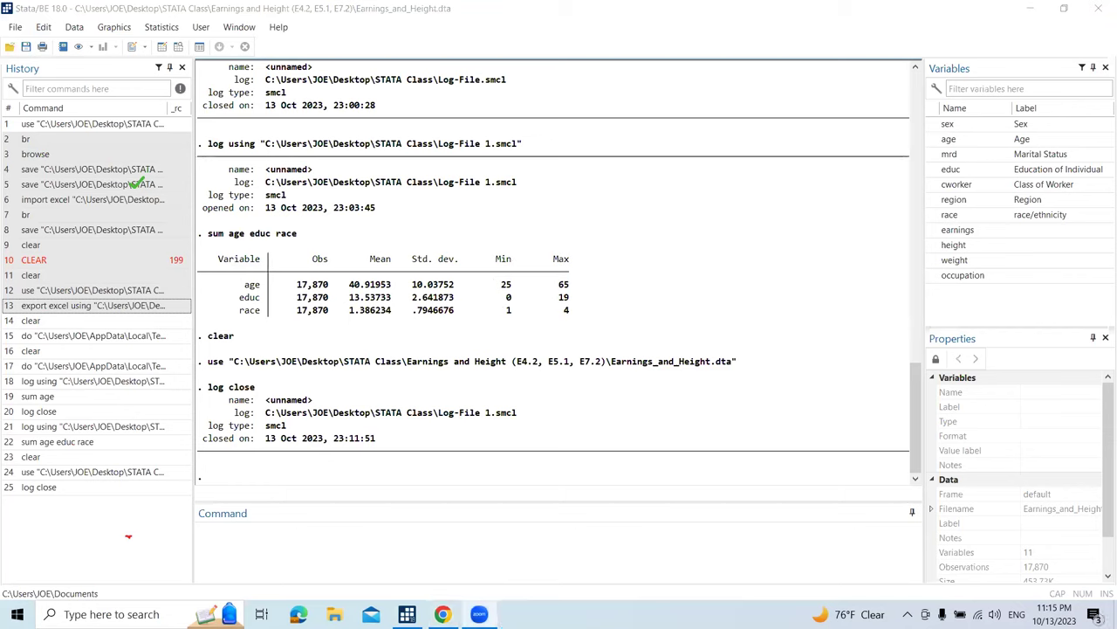
Switch to the Introduction to STATA presentation in Google Slides and show slide 14, Commands and Syntax.
key("alt+Tab")
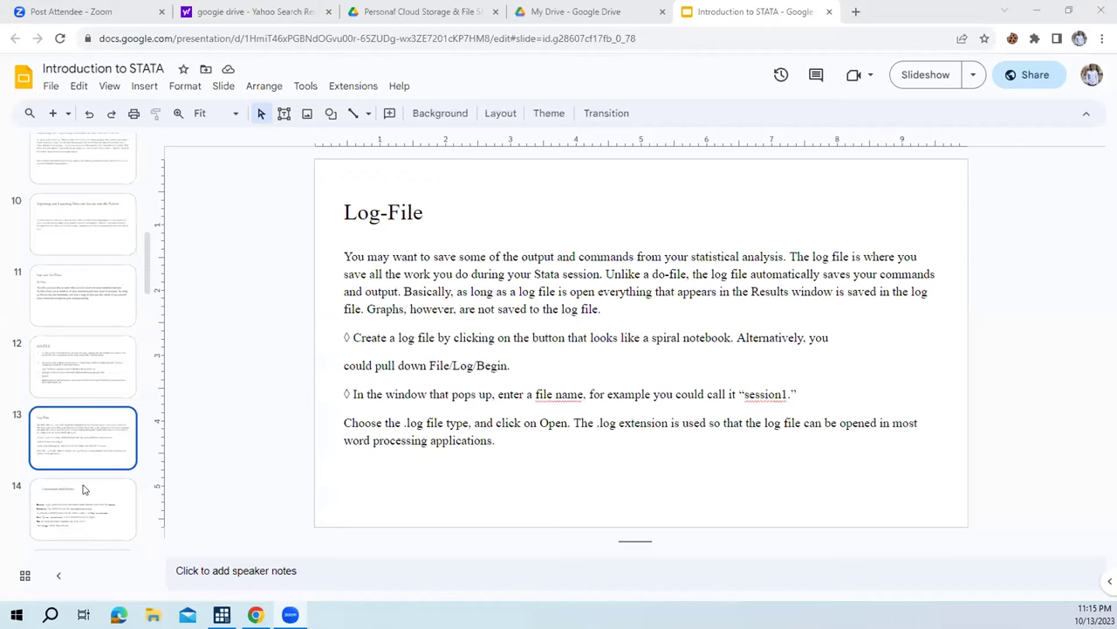
left_click(83, 489)
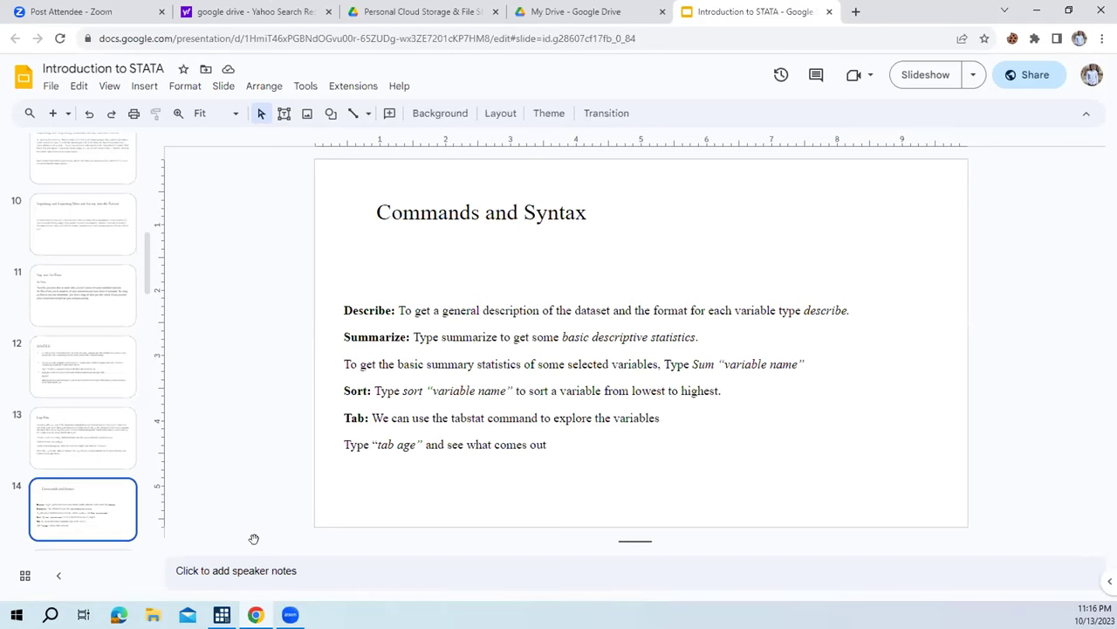
right_click(435, 367)
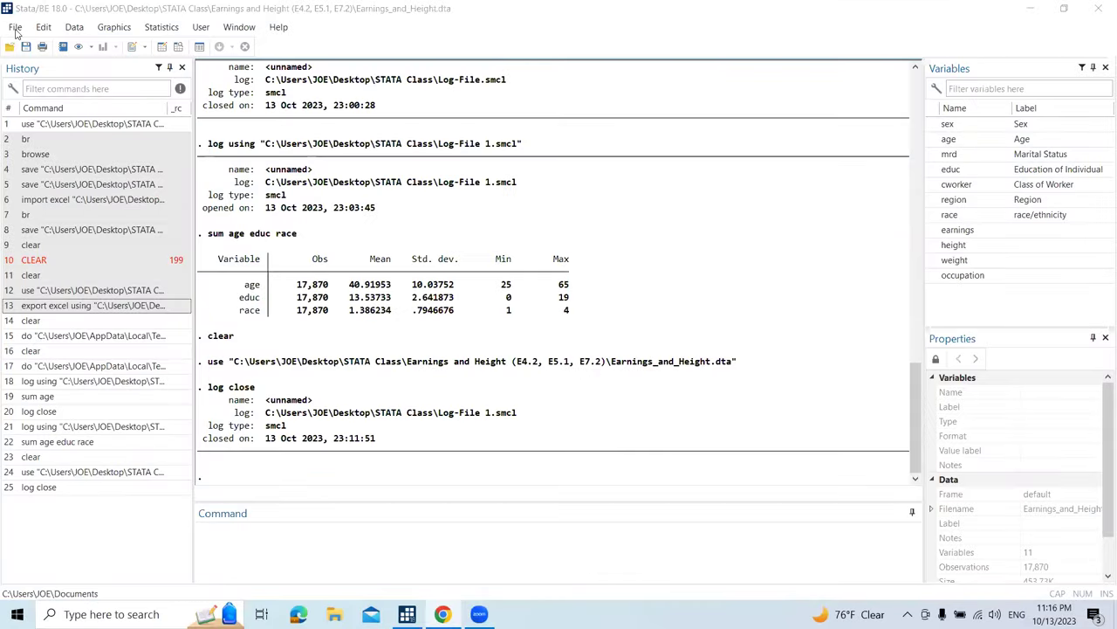
Switch back to Stata, view Log-File 1 from the STATA Class folder once more, and return to the main window.
left_click(15, 28)
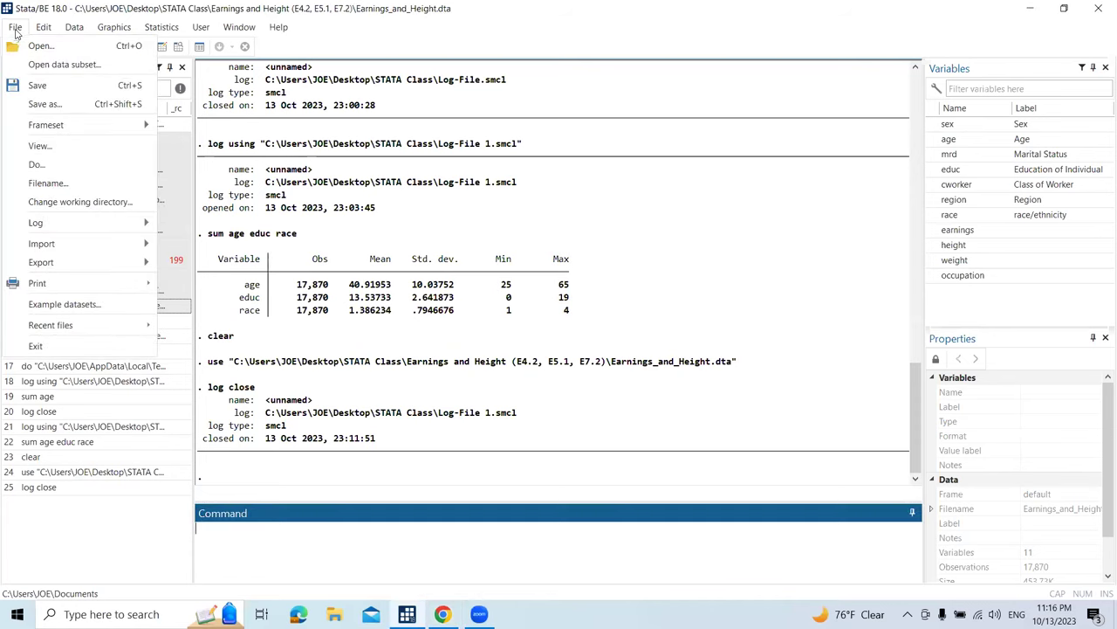
left_click(15, 28)
left_click(15, 28)
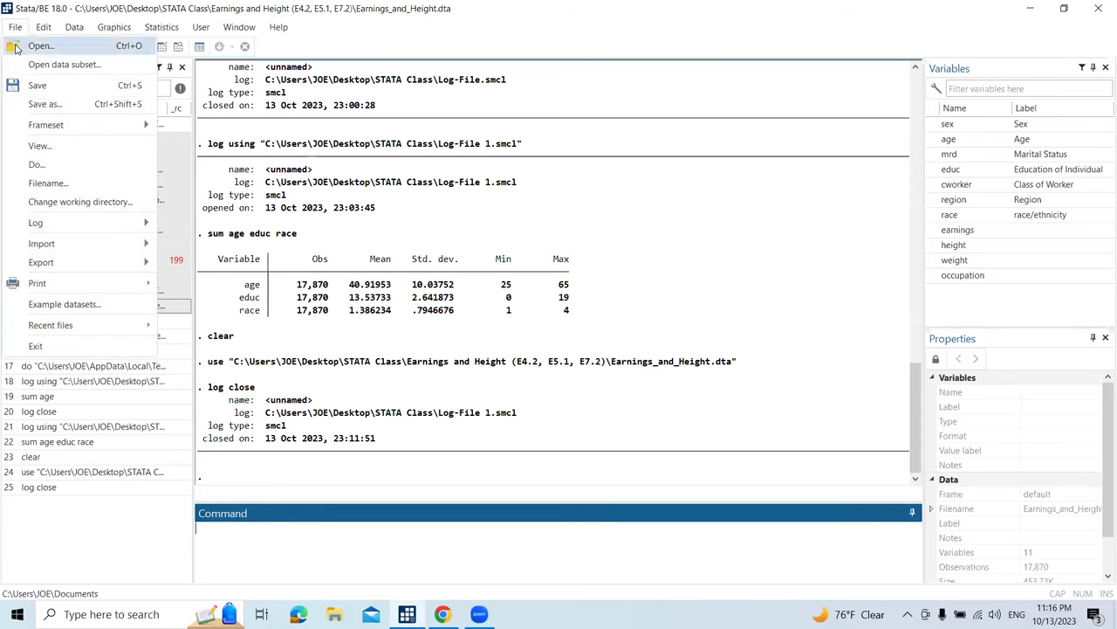
left_click(15, 27)
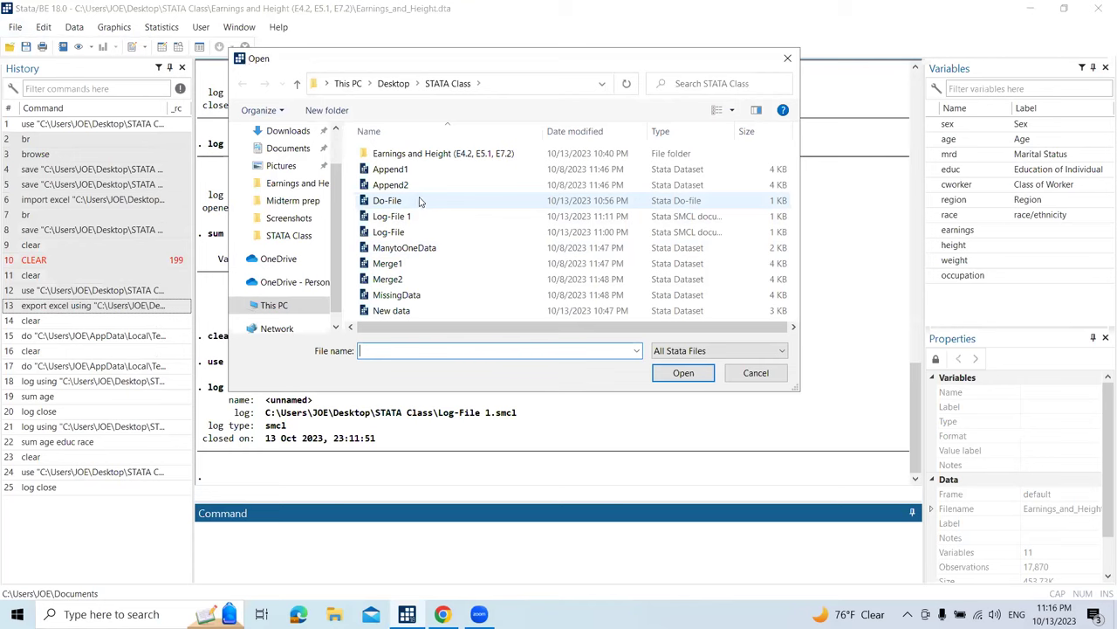
double_click(418, 216)
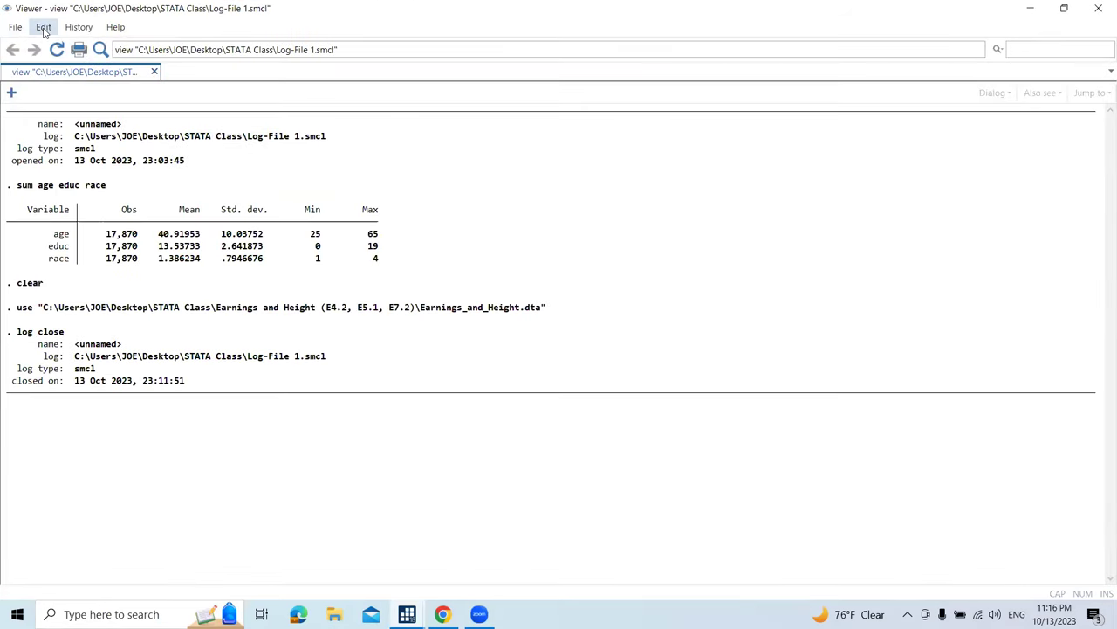
left_click(44, 27)
left_click(16, 27)
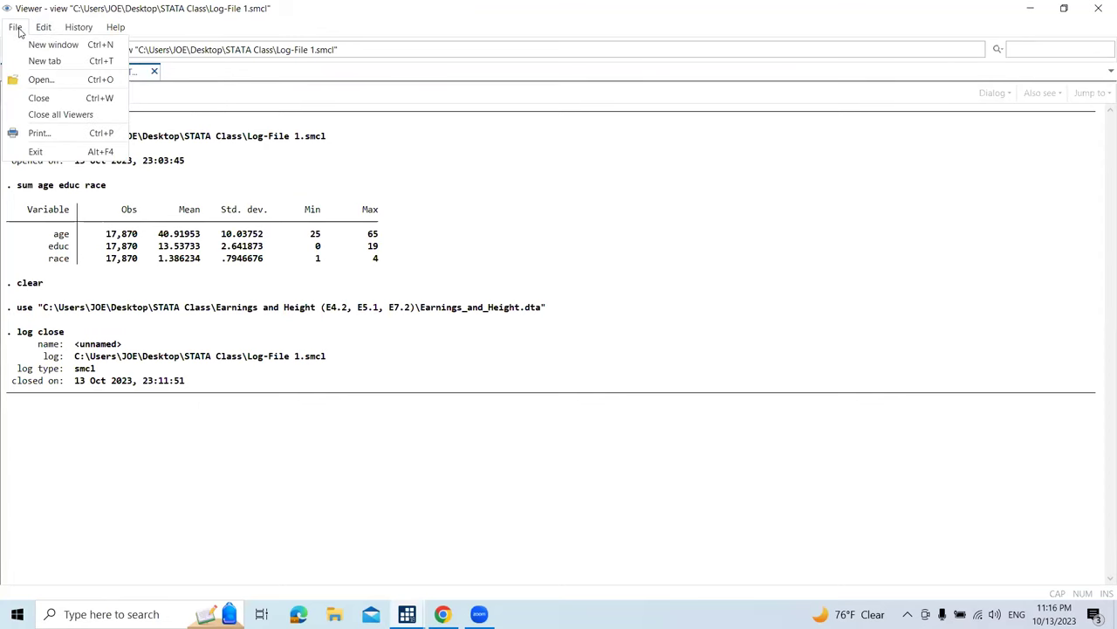
key("Escape")
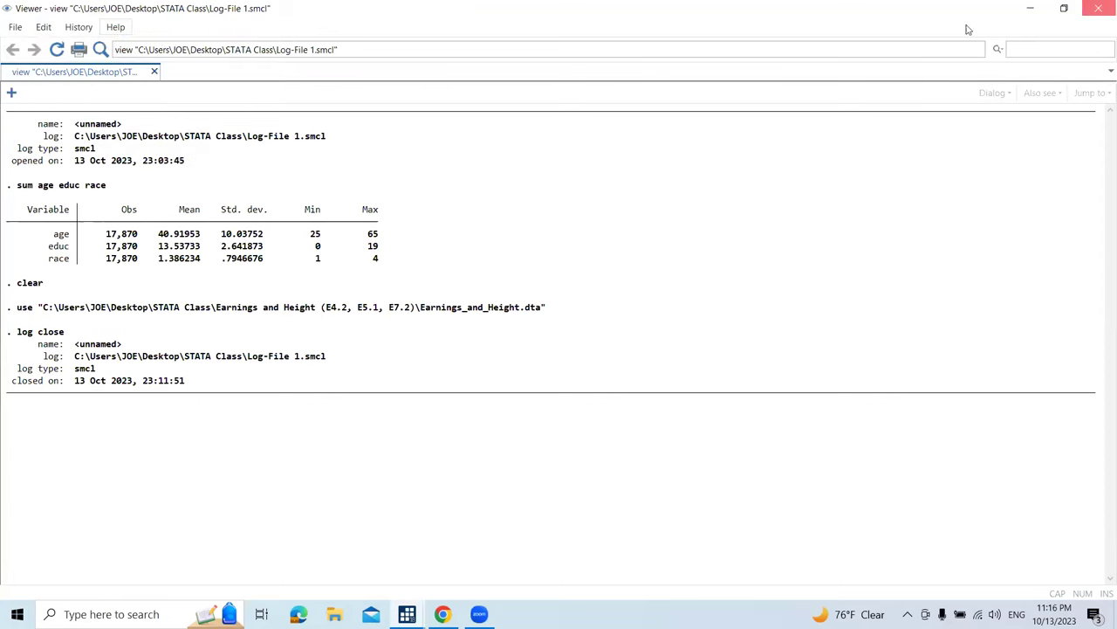
key("alt+Tab")
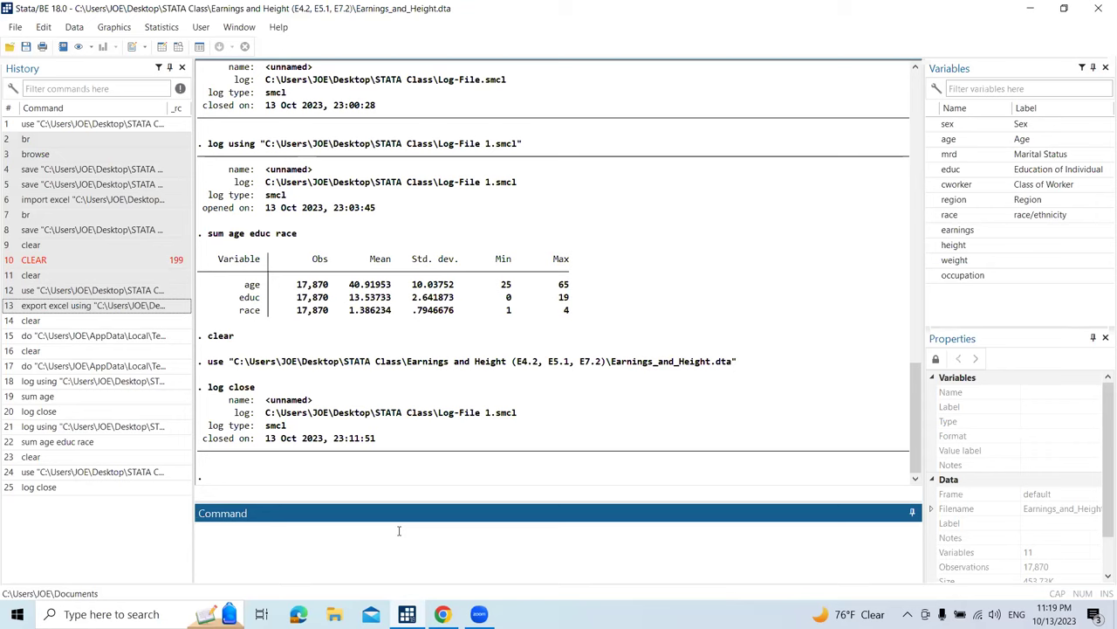
Get a general description of the Earnings_and_Height dataset by running the command des.
type("des")
key("Return")
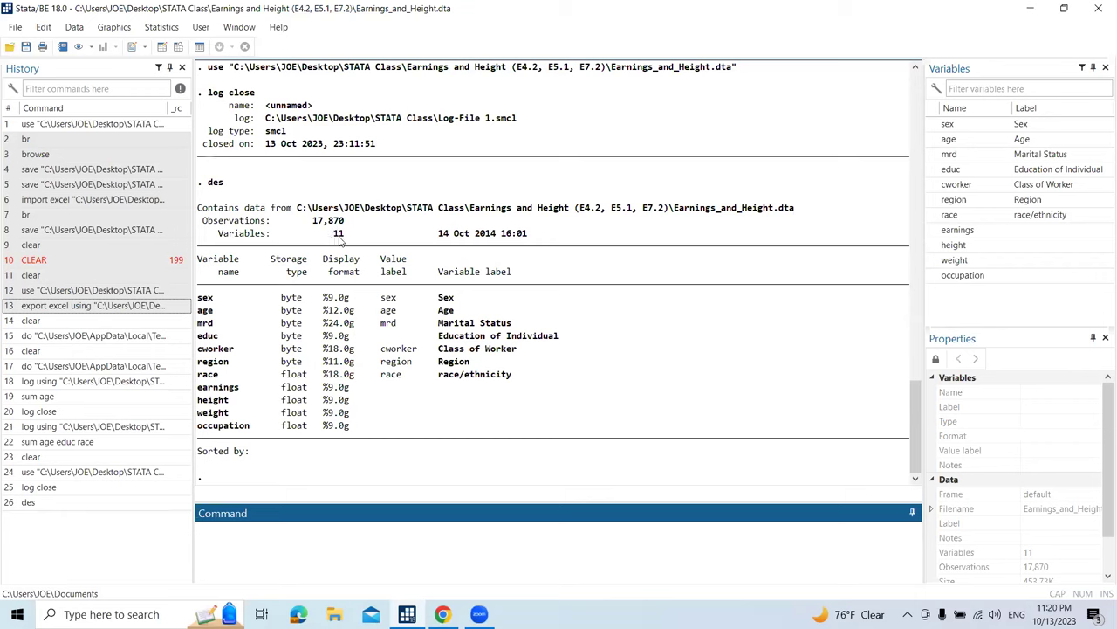
Review the variable count in the des output and the names, labels and display format of sex and age.
left_click_drag(349, 238, 333, 236)
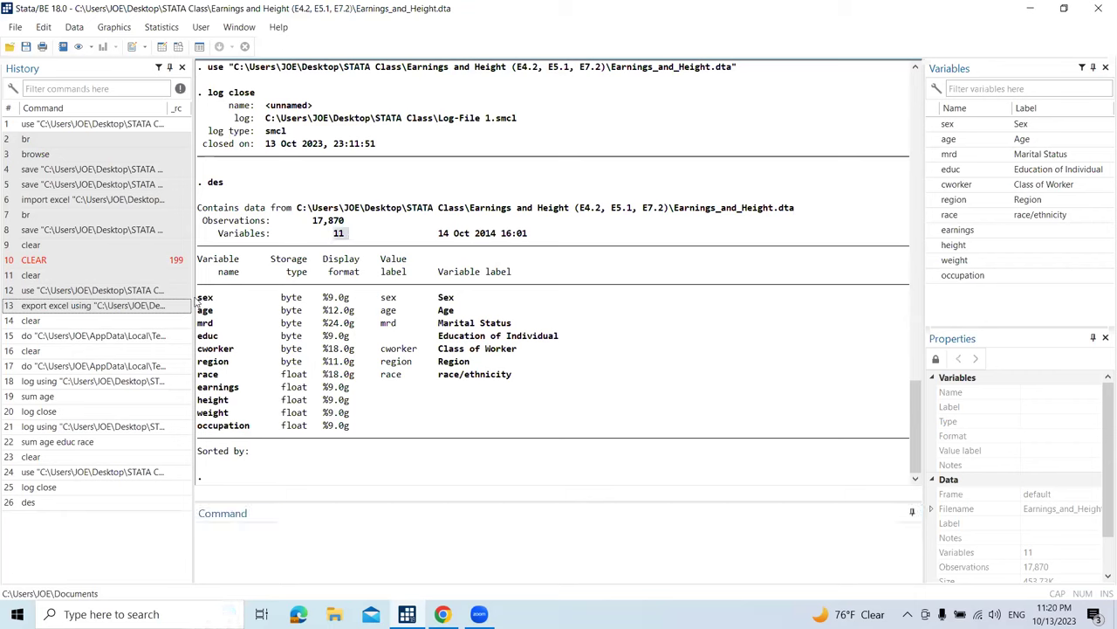
left_click_drag(197, 299, 214, 300)
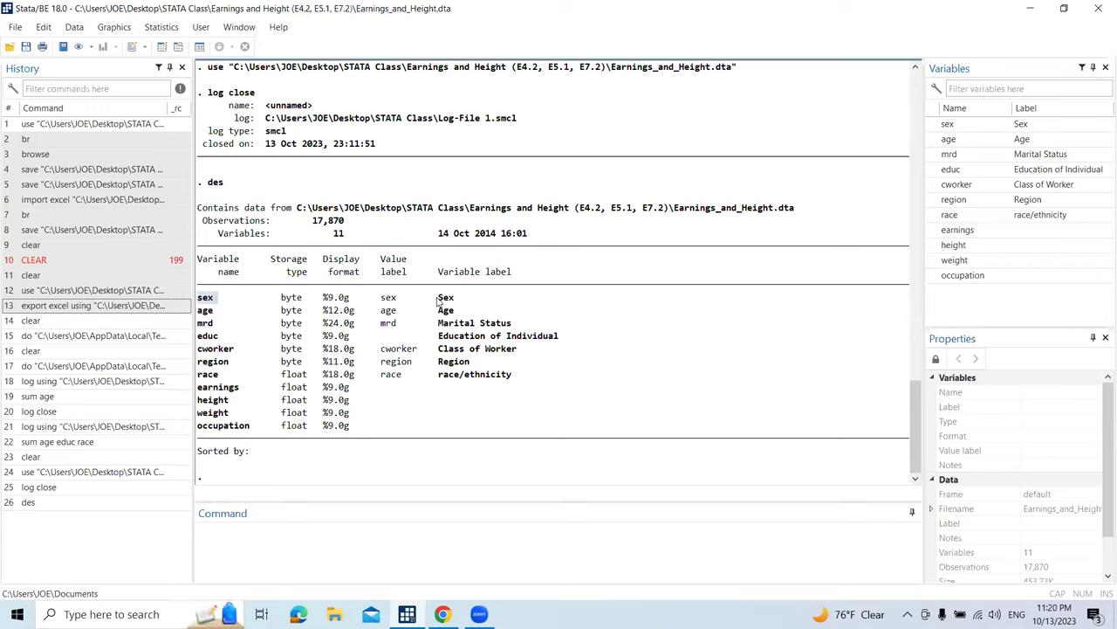
left_click_drag(437, 298, 454, 301)
double_click(205, 311)
double_click(454, 316)
left_click_drag(324, 302, 348, 301)
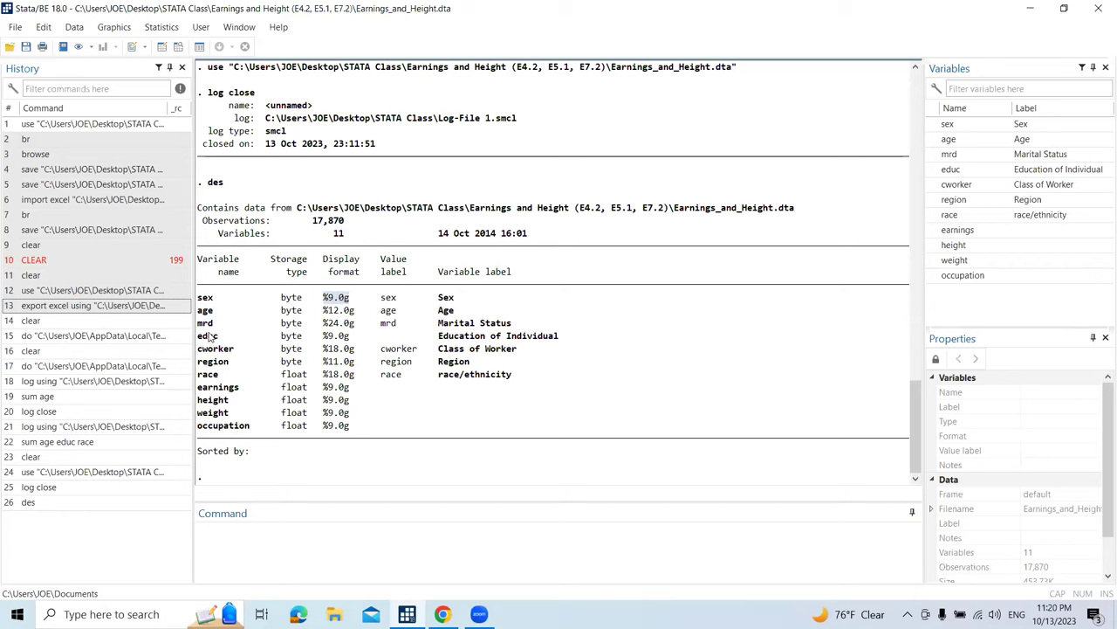
Go through the remaining described variables from educ to occupation, comparing the names with their variable labels where present.
left_click_drag(197, 337, 217, 336)
left_click_drag(439, 338, 557, 350)
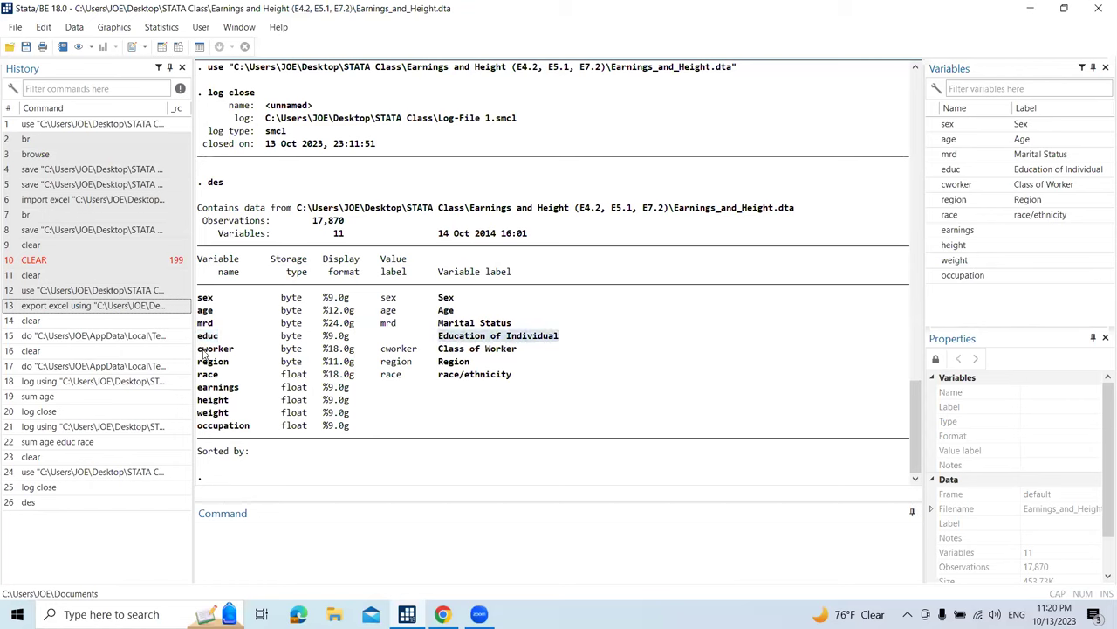
double_click(236, 350)
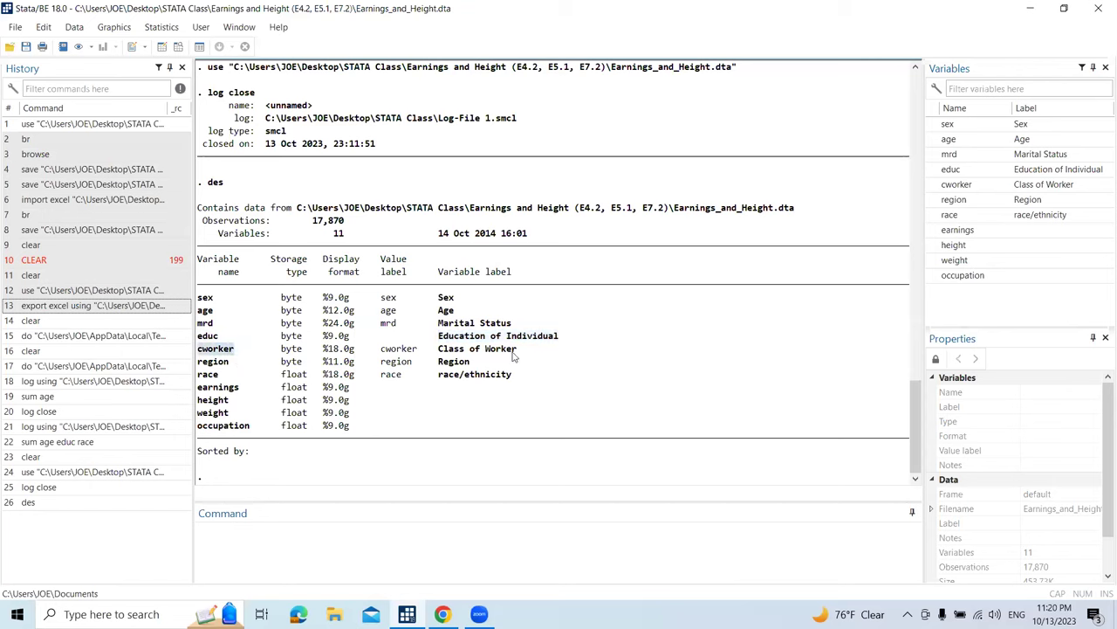
left_click_drag(438, 349, 518, 356)
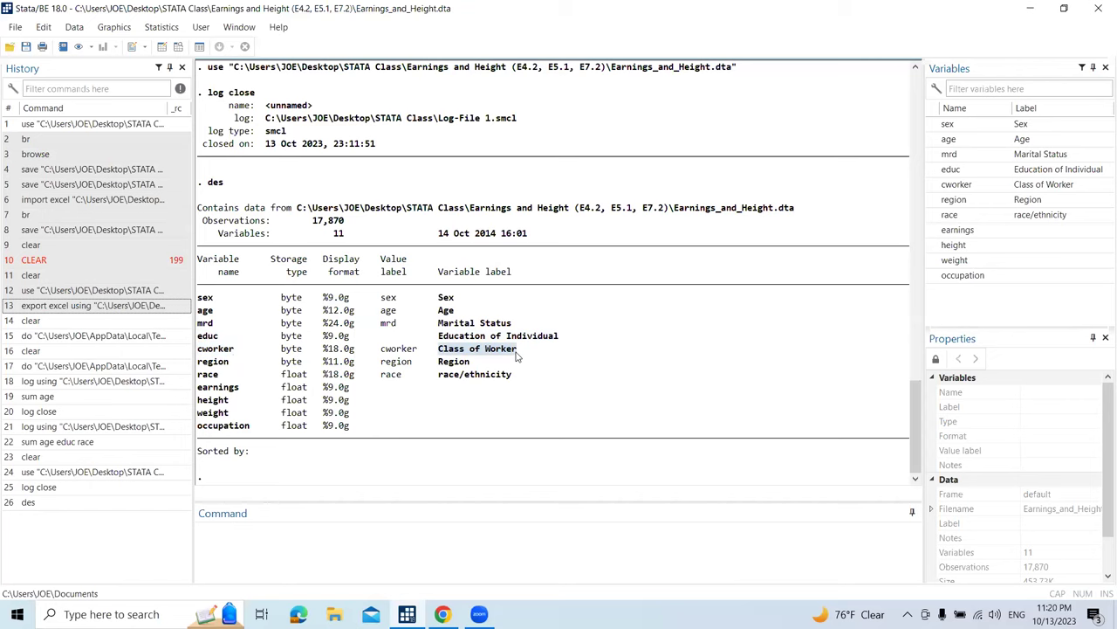
double_click(220, 361)
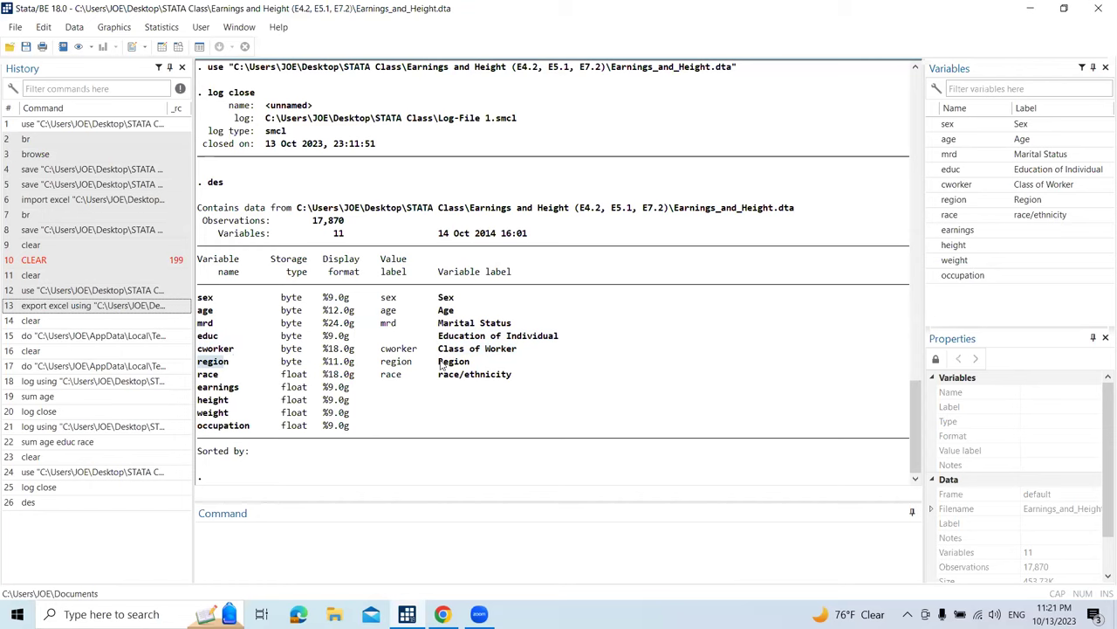
left_click_drag(439, 363, 472, 365)
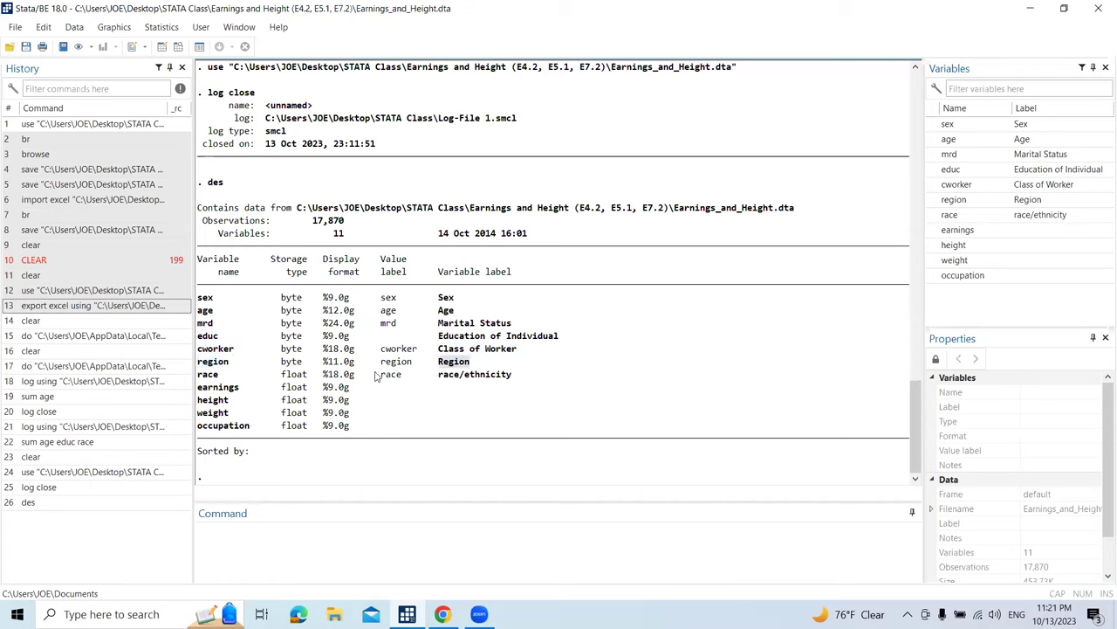
double_click(203, 376)
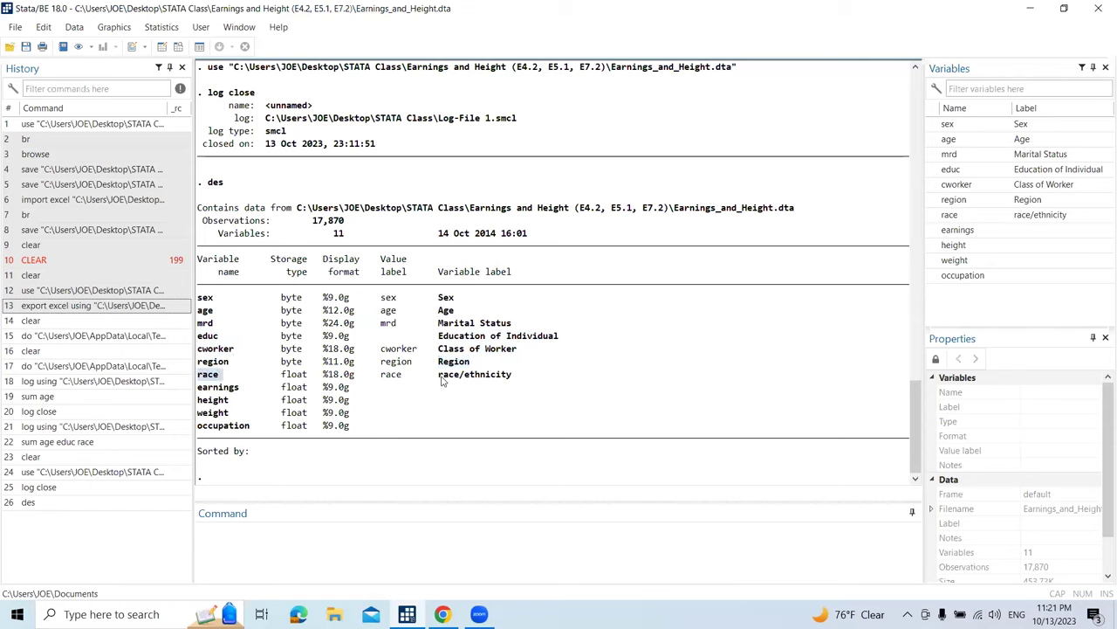
left_click_drag(439, 375, 513, 378)
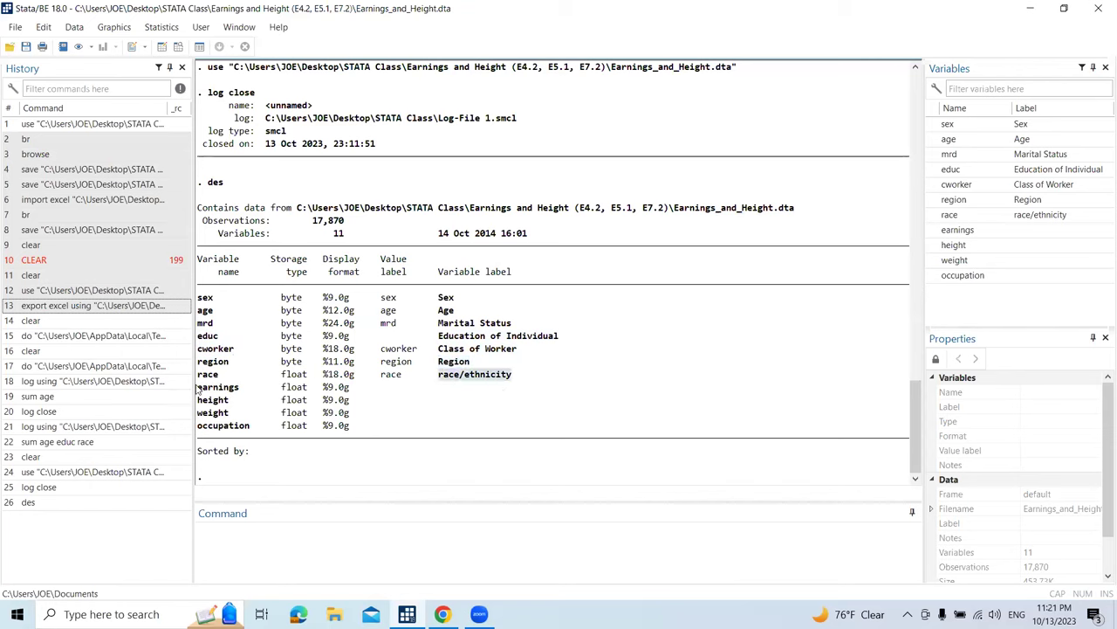
left_click_drag(197, 389, 245, 390)
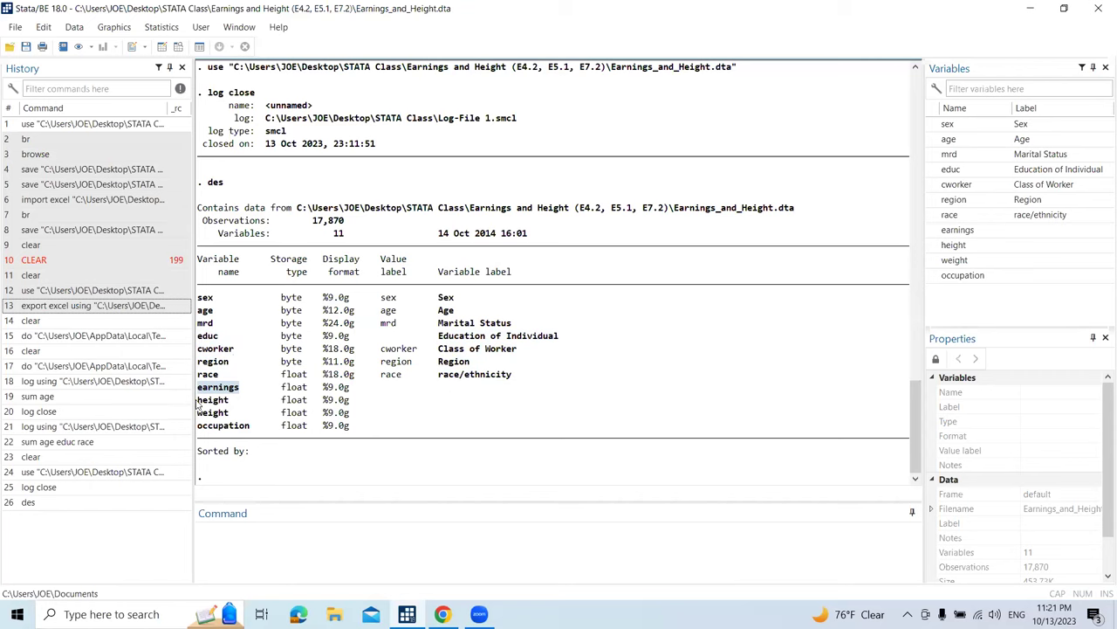
left_click_drag(199, 402, 231, 402)
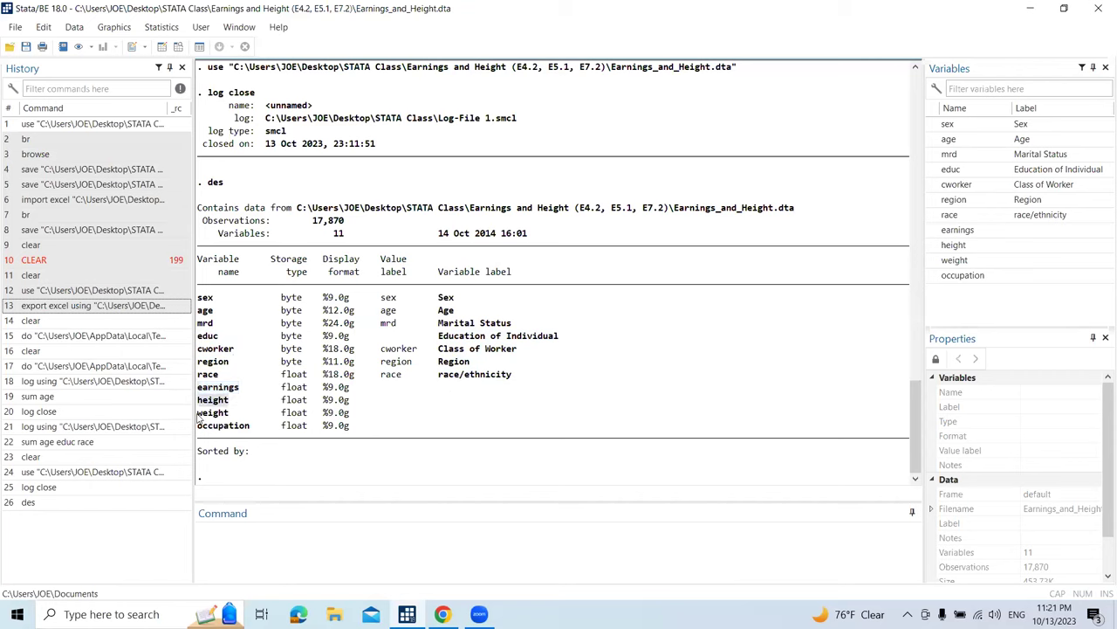
left_click_drag(198, 412, 229, 412)
double_click(249, 428)
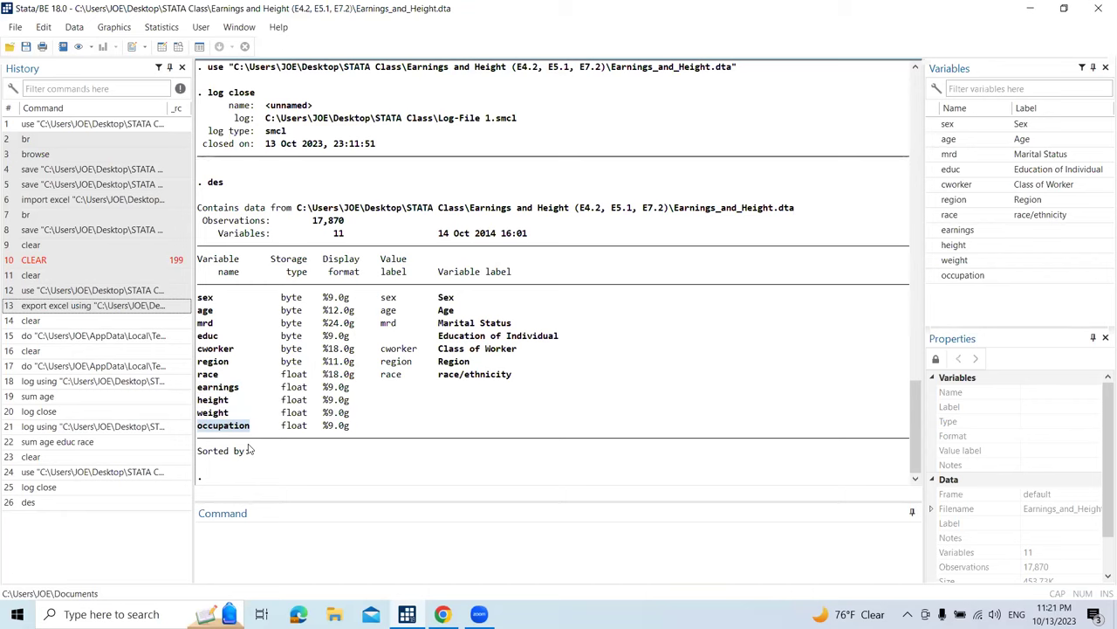
Summarize sex, age, mrd, educ, cworker, region, race, earnings, height, weight and occupation with a single sum command.
left_click(258, 542)
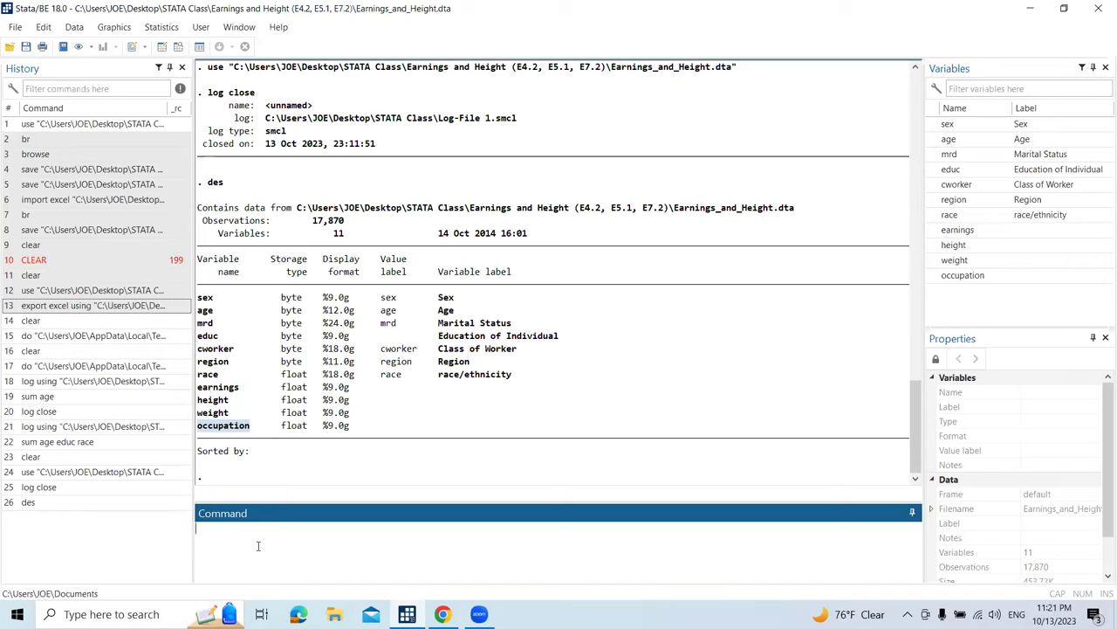
type("sum")
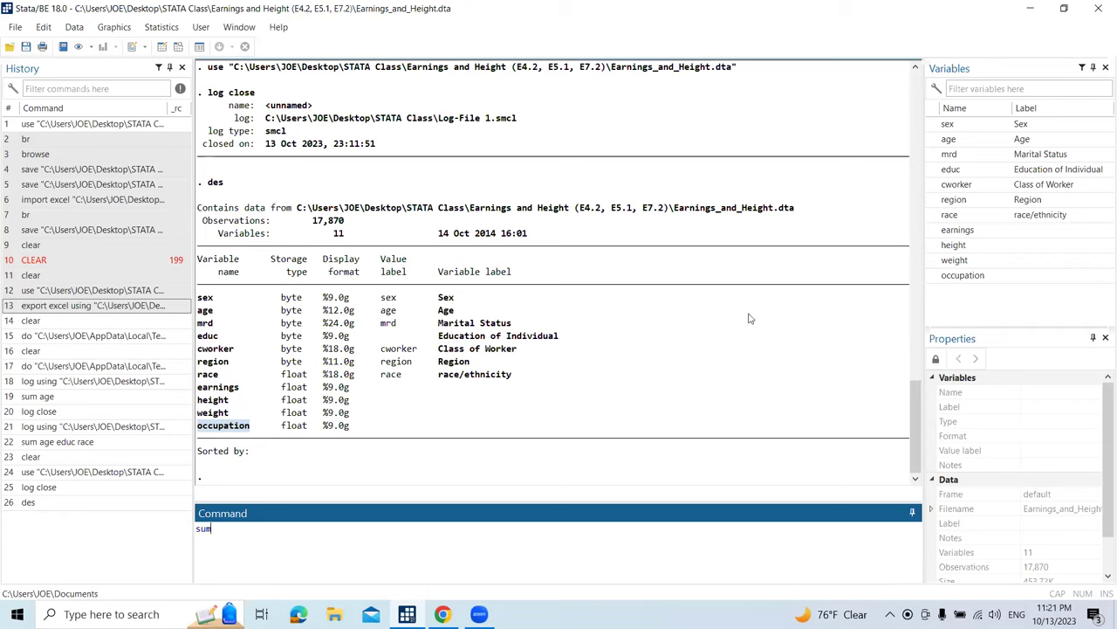
left_click(933, 125)
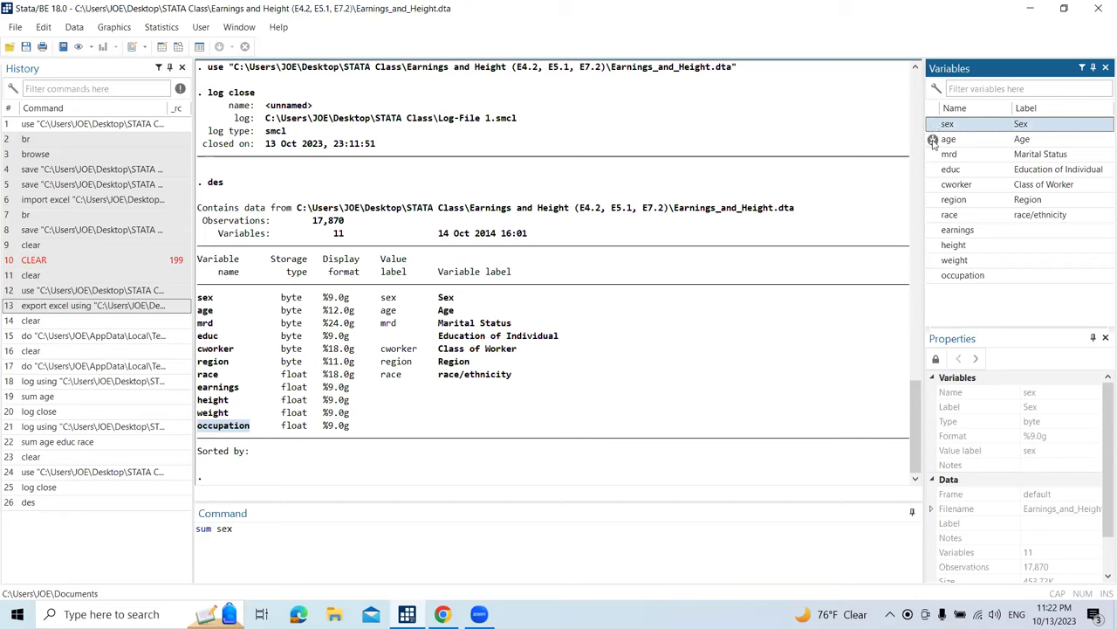
left_click(933, 139)
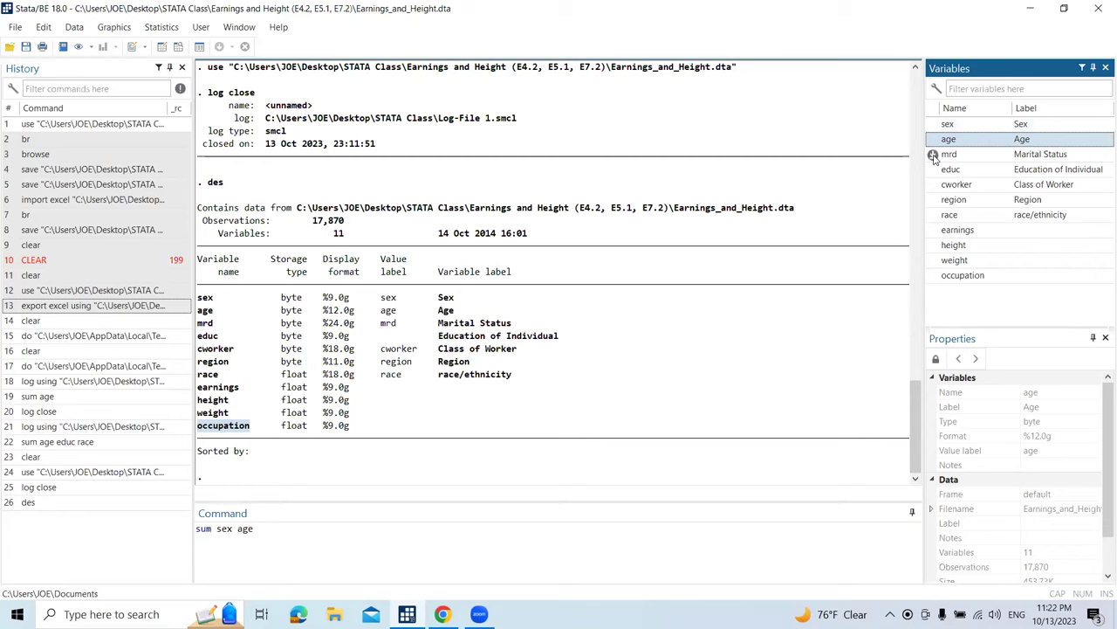
left_click(933, 155)
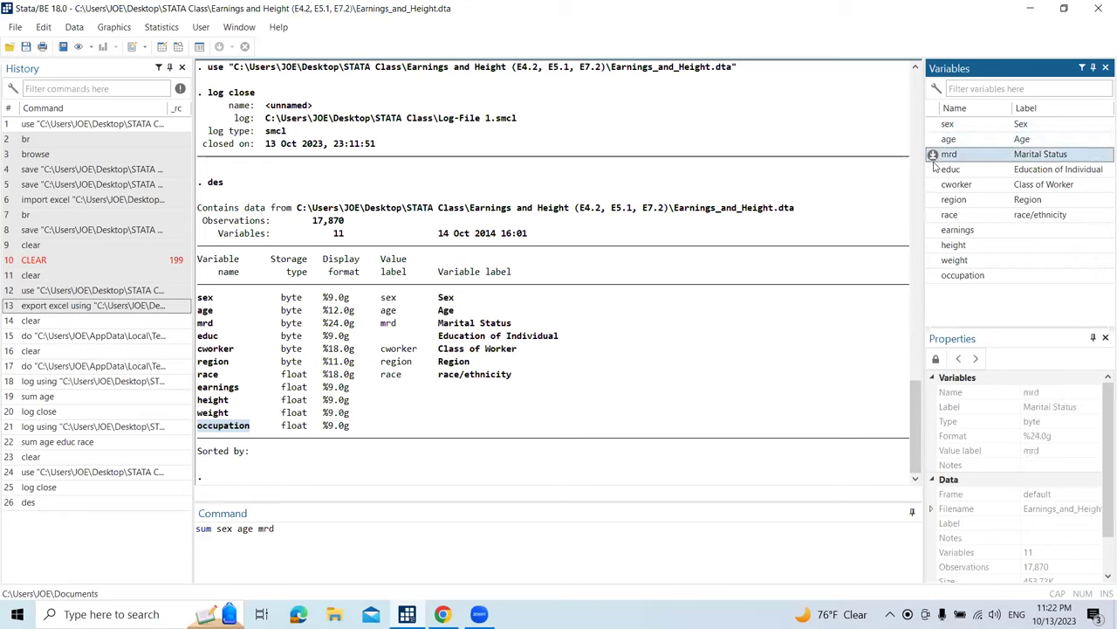
left_click(934, 169)
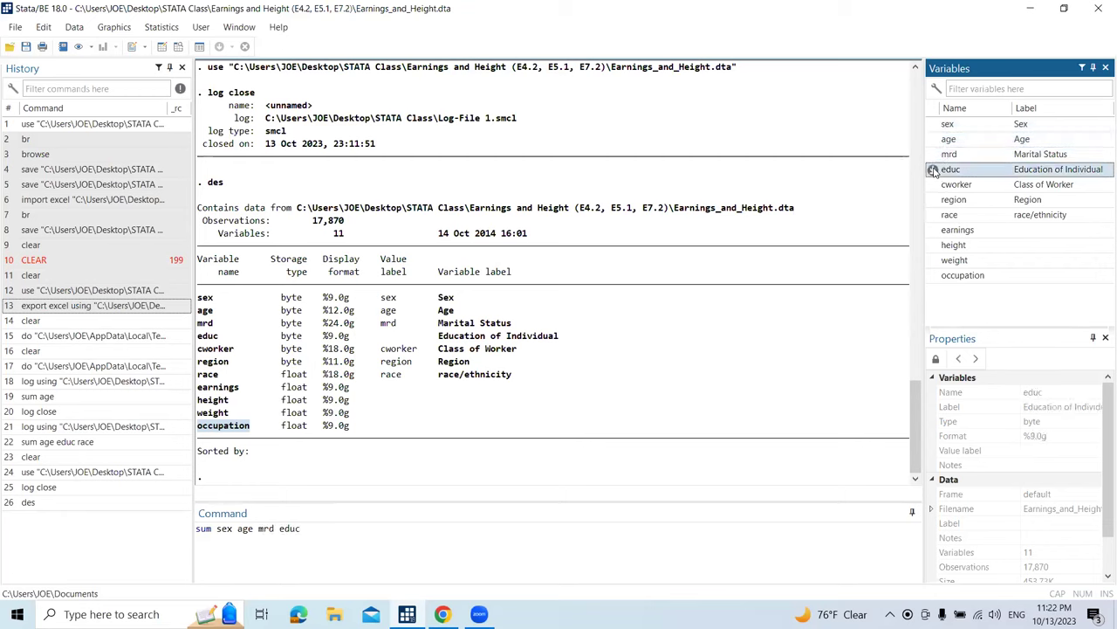
left_click(933, 185)
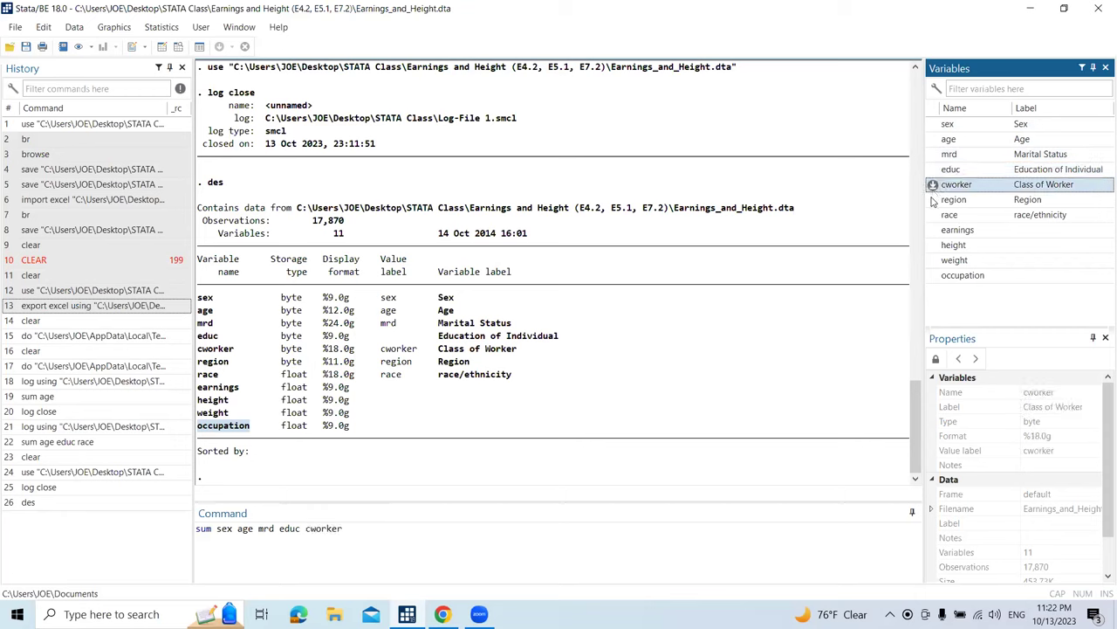
left_click(934, 199)
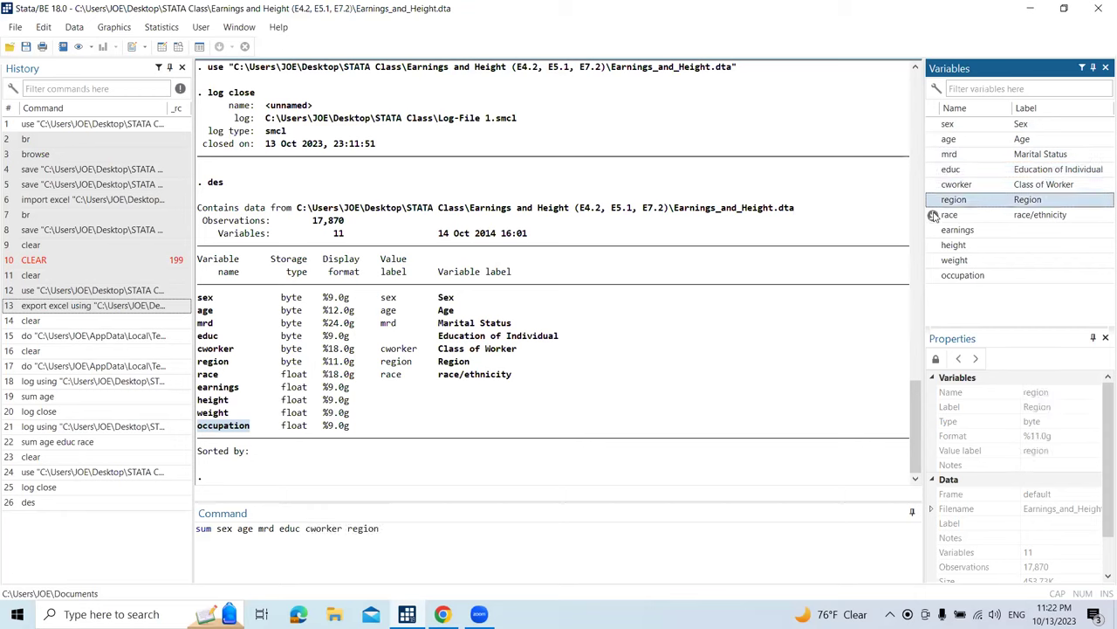
left_click(934, 215)
left_click(934, 231)
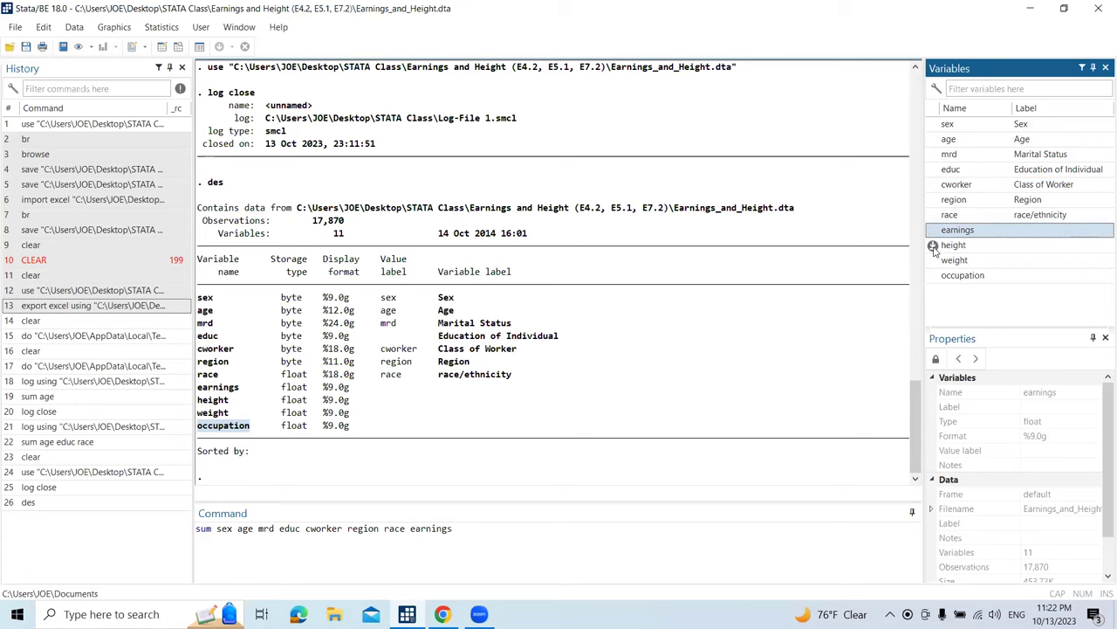
left_click(933, 245)
left_click(934, 260)
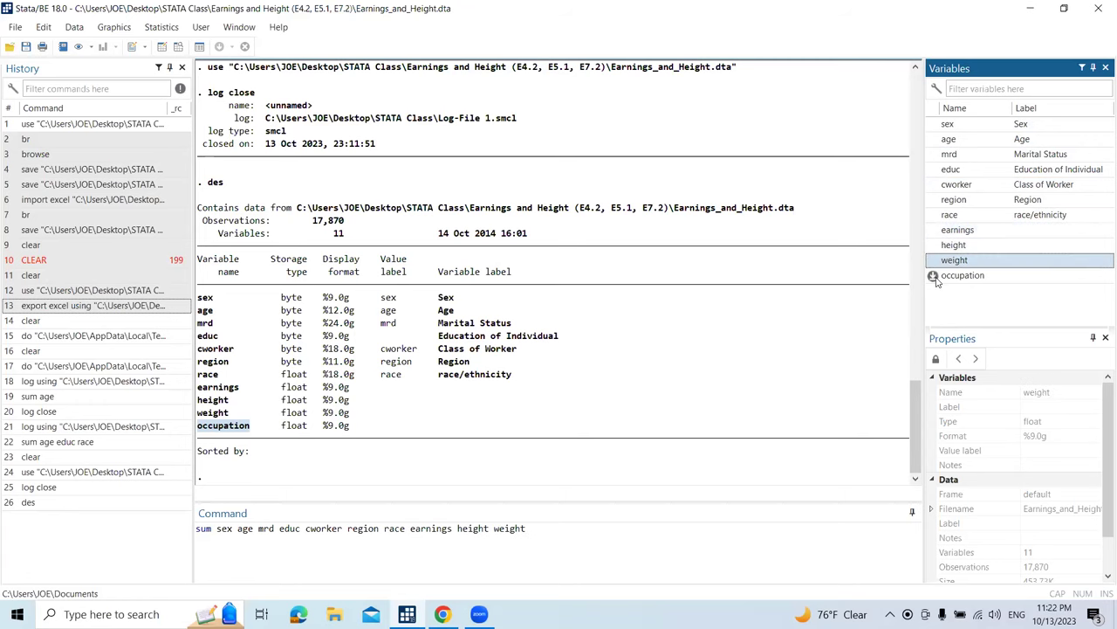
left_click(933, 276)
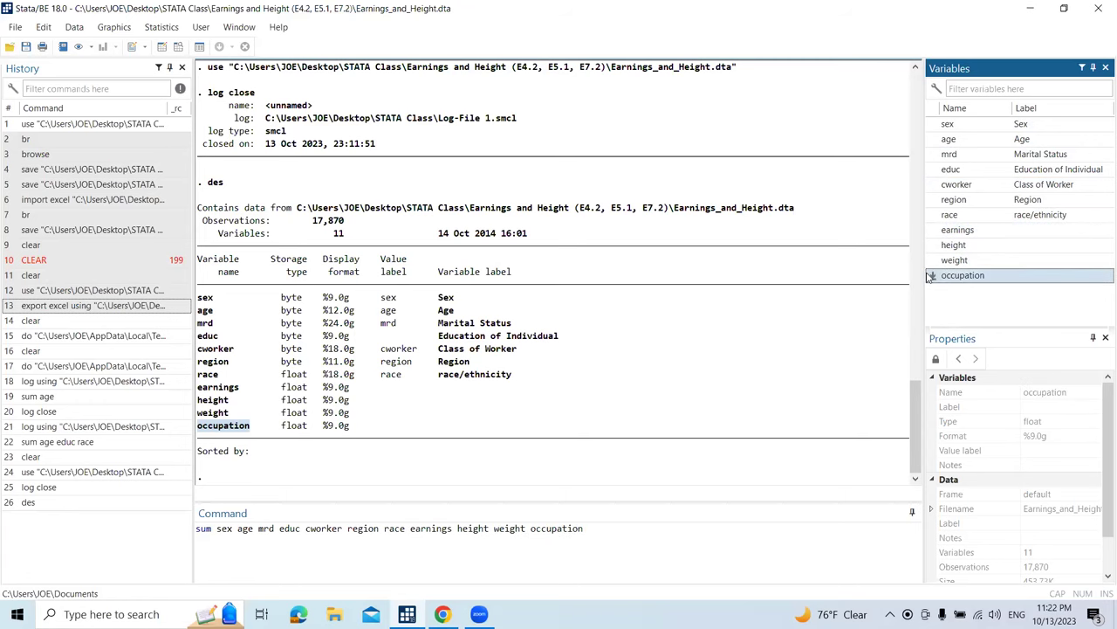
key("Return")
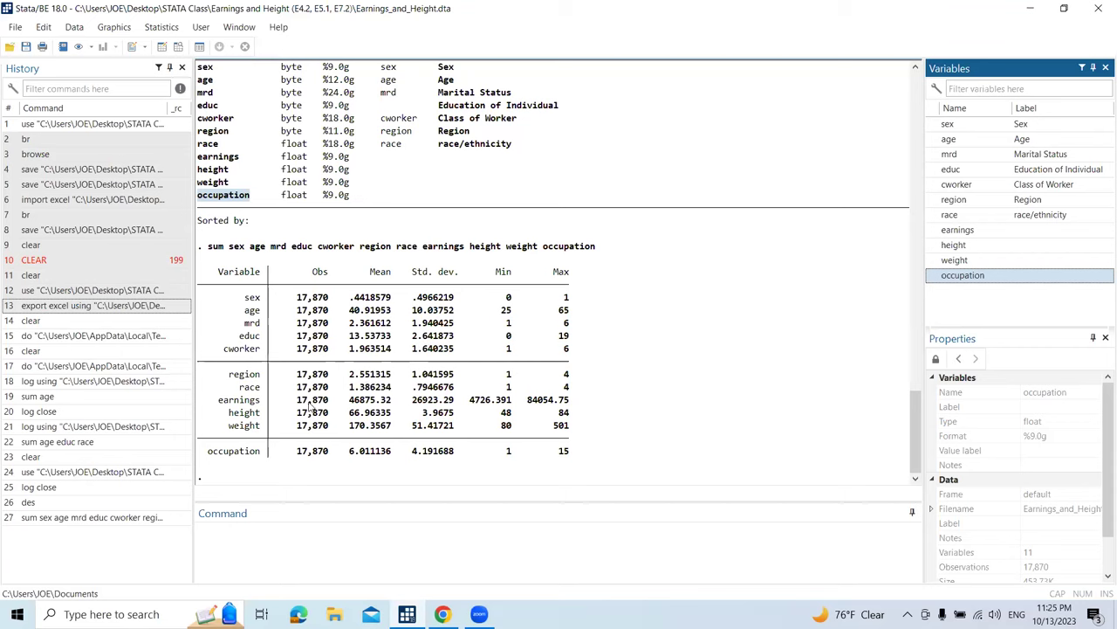
Examine the summary table's means for earnings, weight, height and age, plus the maximum and observation count for age.
left_click_drag(323, 410, 392, 404)
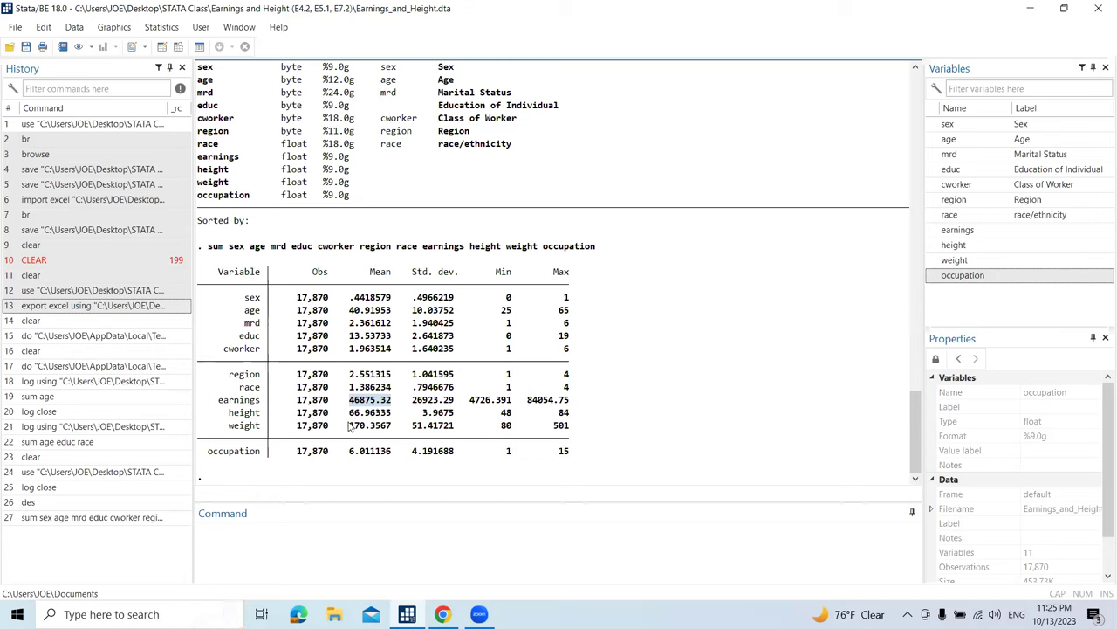
left_click_drag(350, 428, 389, 432)
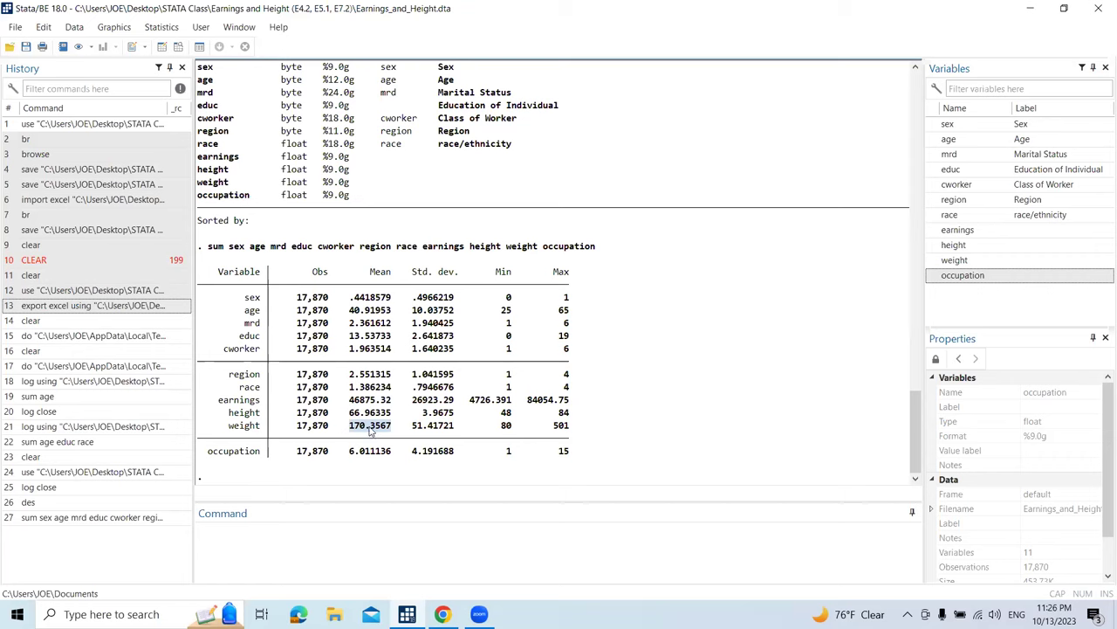
left_click(357, 419)
left_click_drag(357, 418, 391, 417)
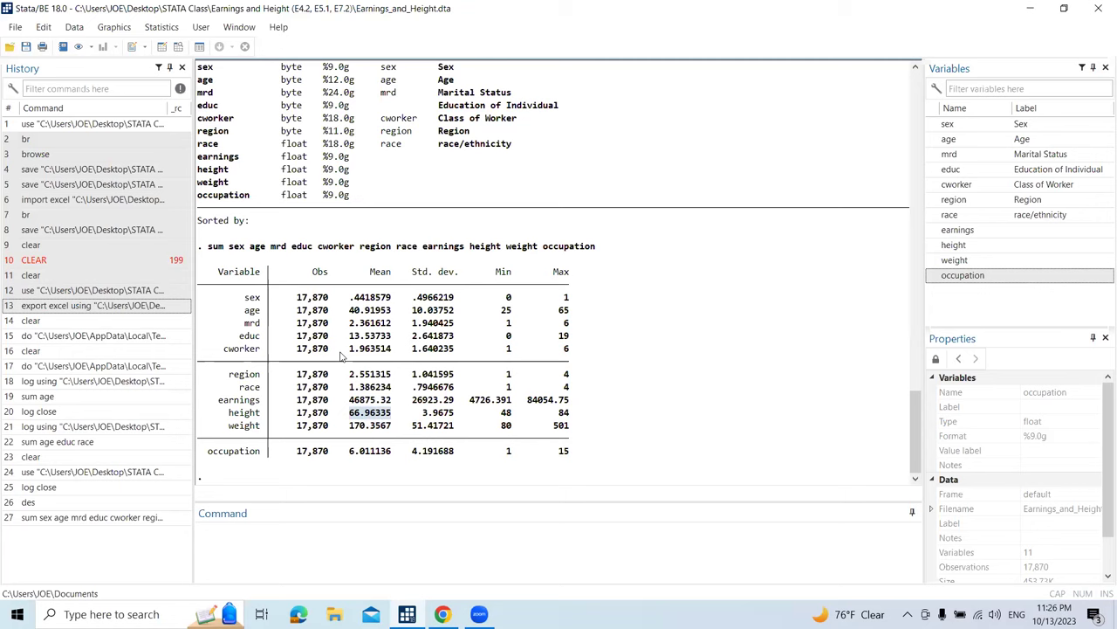
left_click_drag(351, 311, 395, 321)
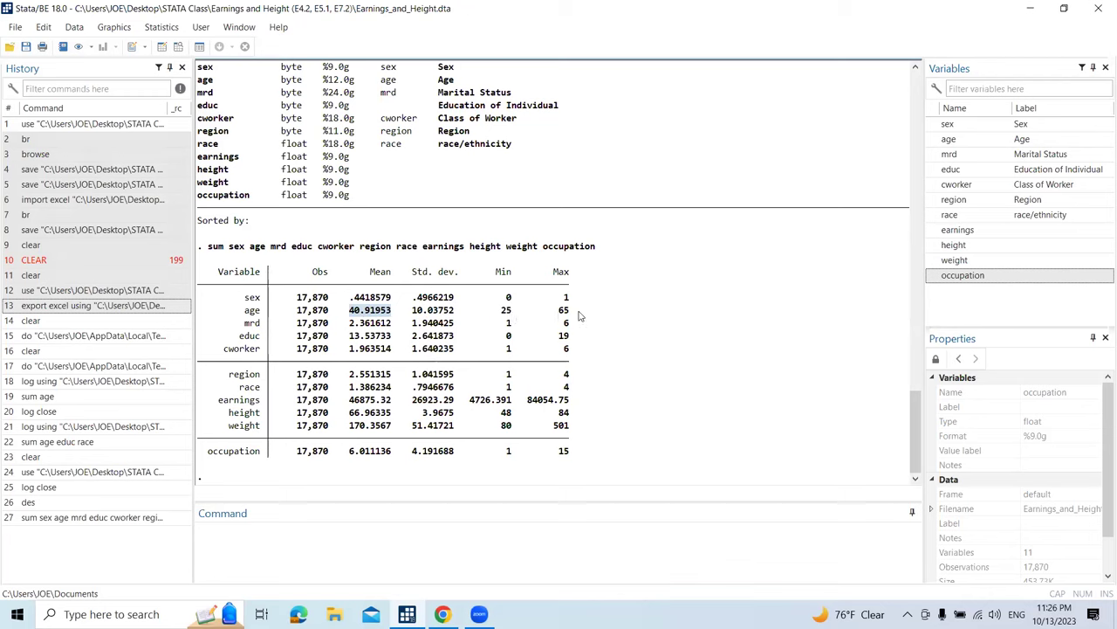
double_click(579, 315)
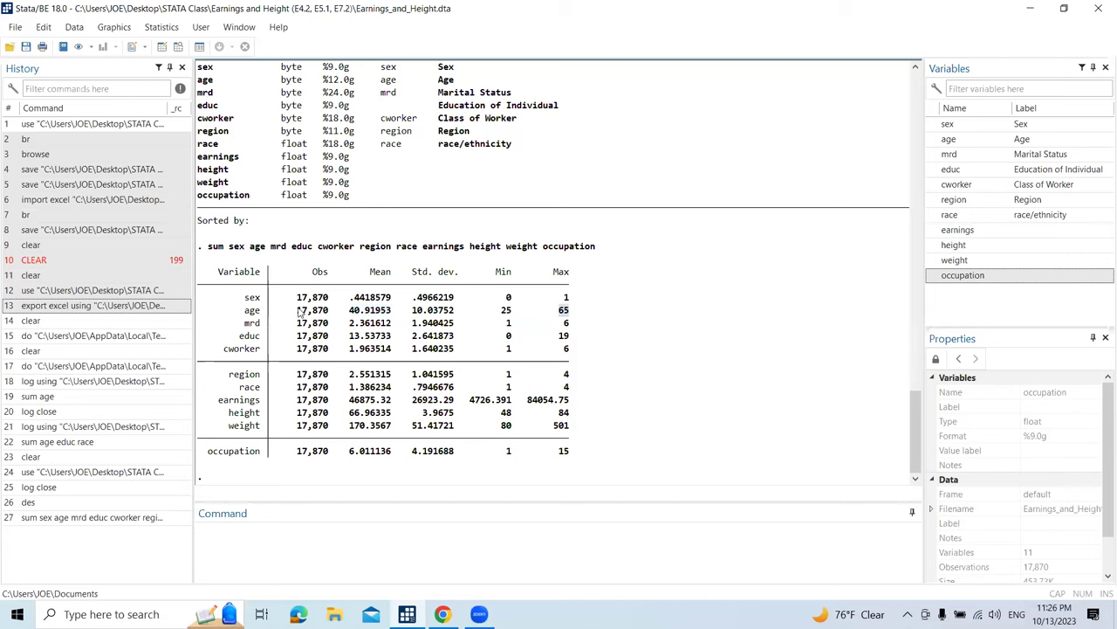
left_click_drag(298, 312, 324, 319)
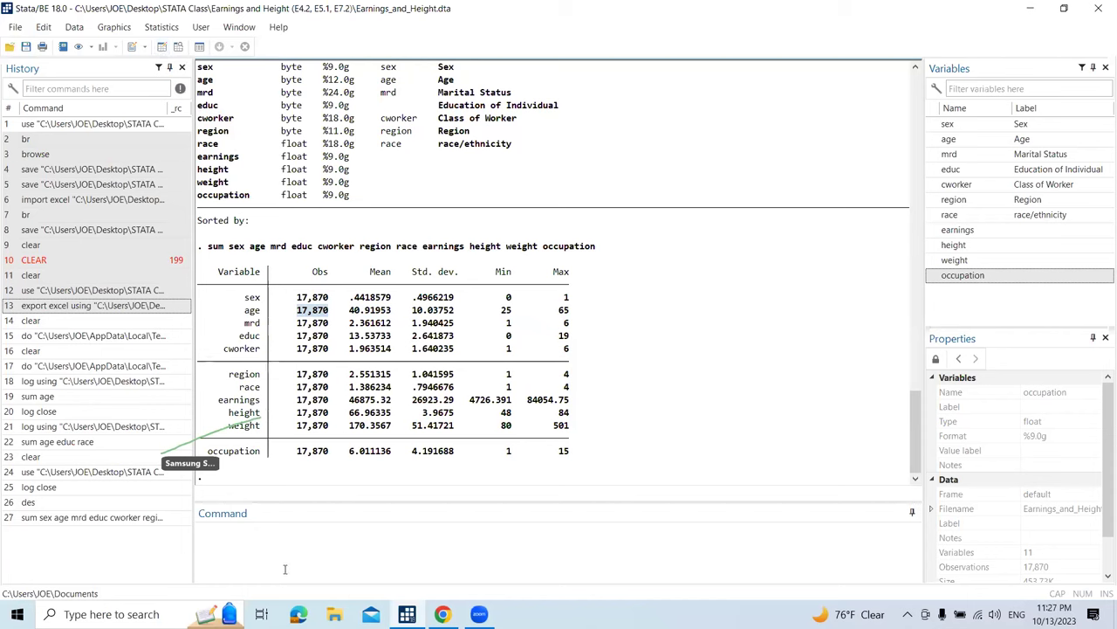
left_click(288, 541)
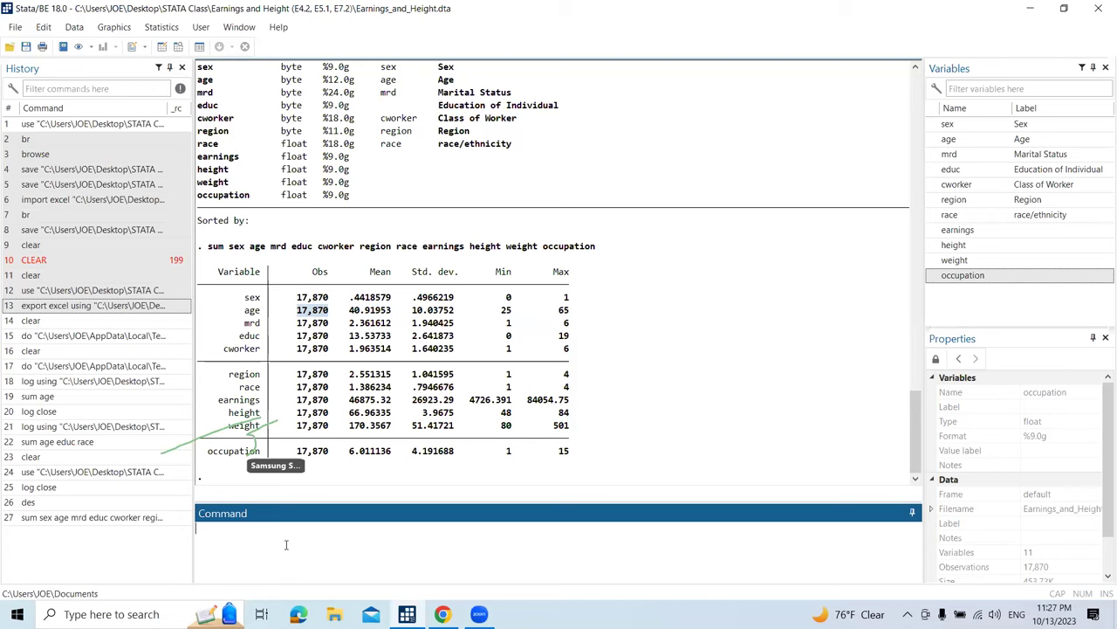
type("br")
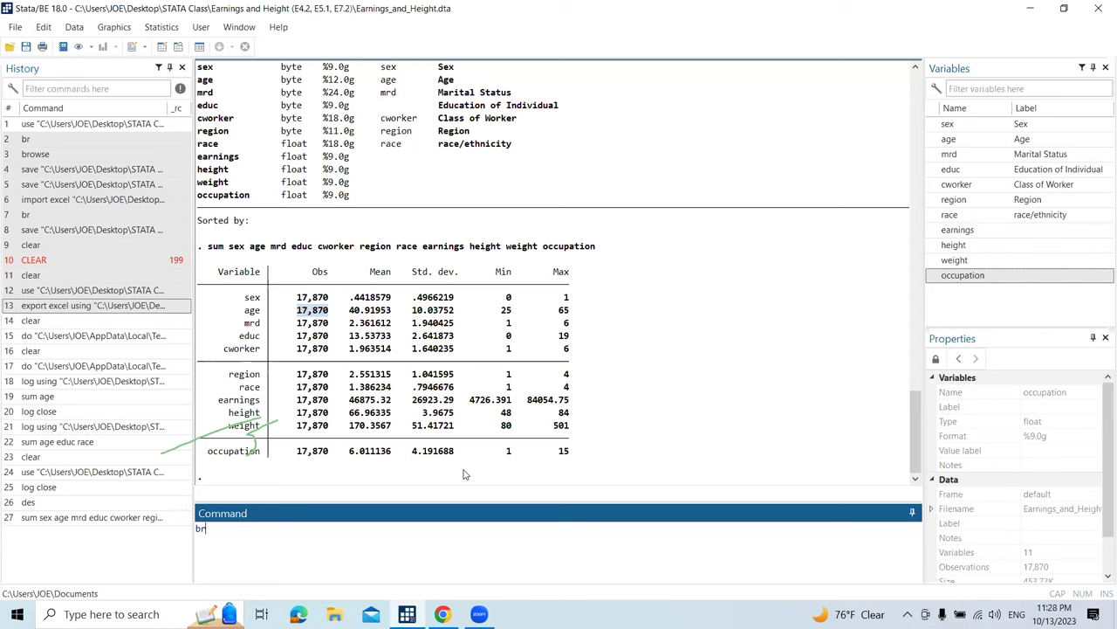
key("BackSpace")
key("BackSpace")
Tabulate the frequencies of the occupation variable with the tab command.
type("tab")
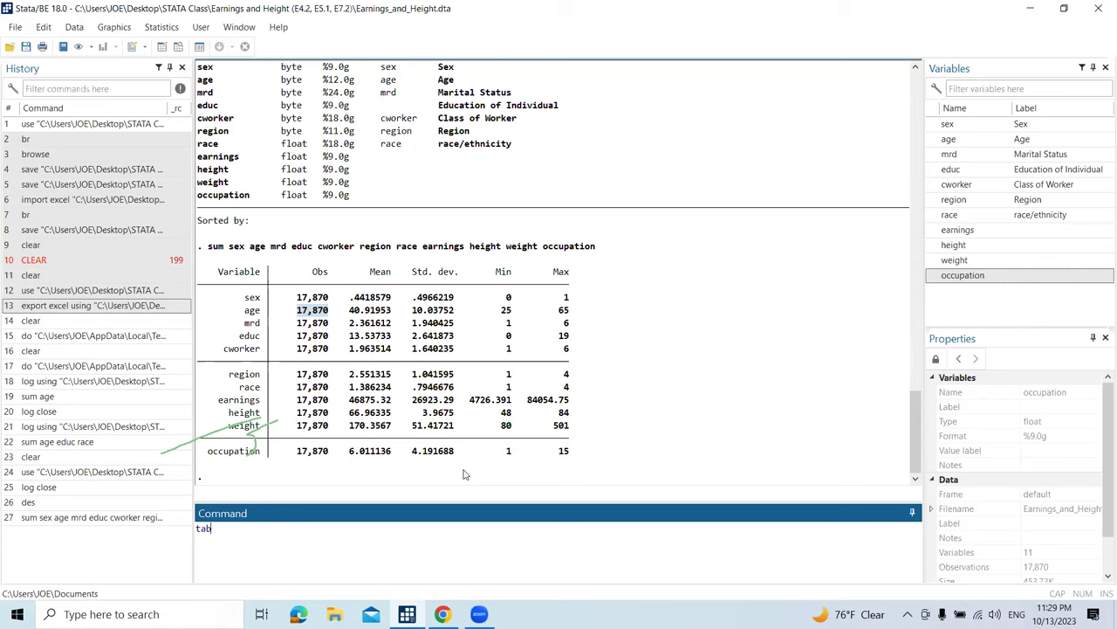
left_click(931, 279)
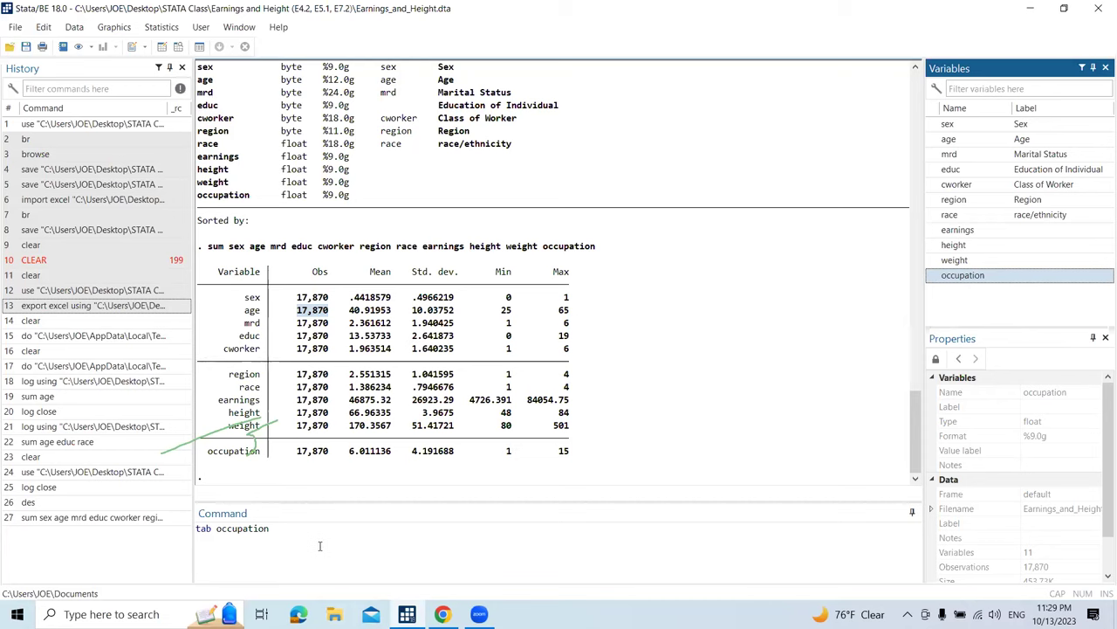
key("Return")
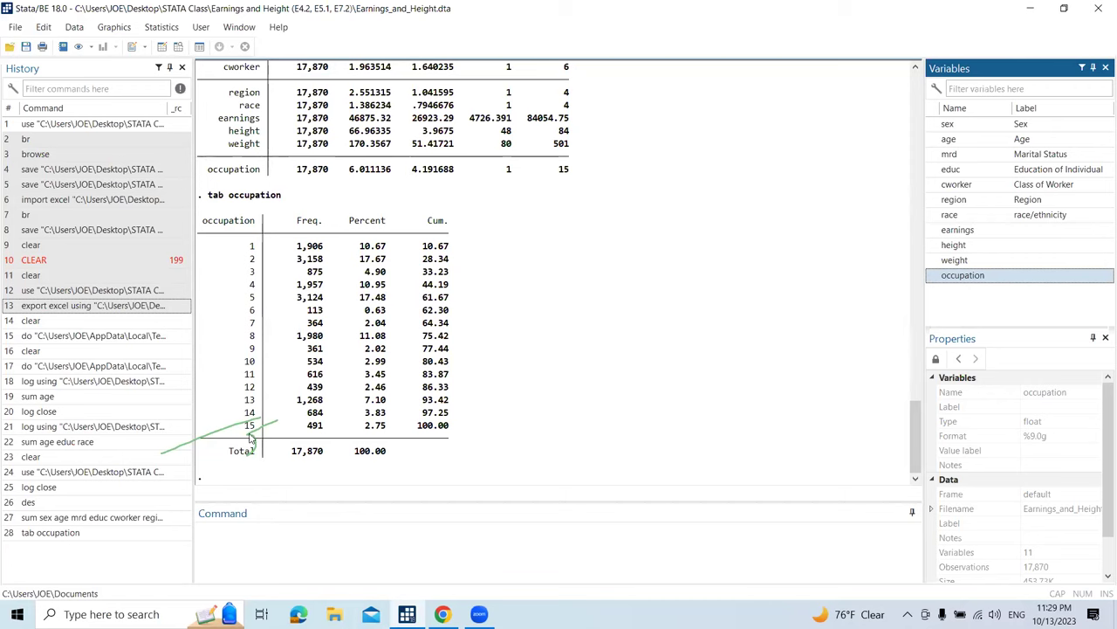
Browse the dataset with br, inspect the values in the occupation column, and close the data view.
left_click(246, 535)
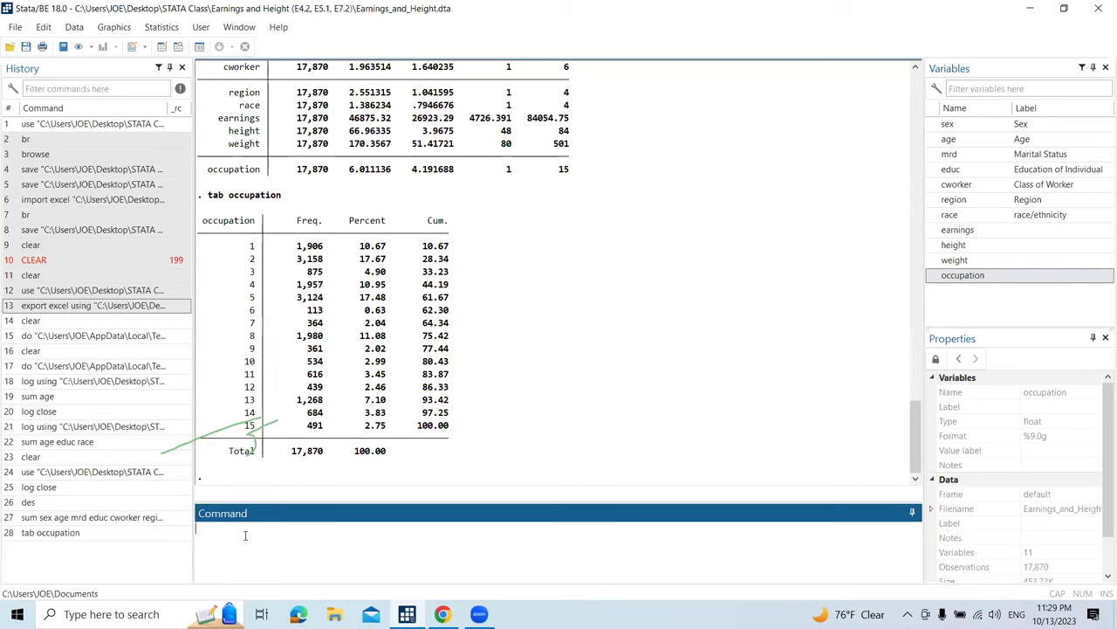
type("br")
key("Return")
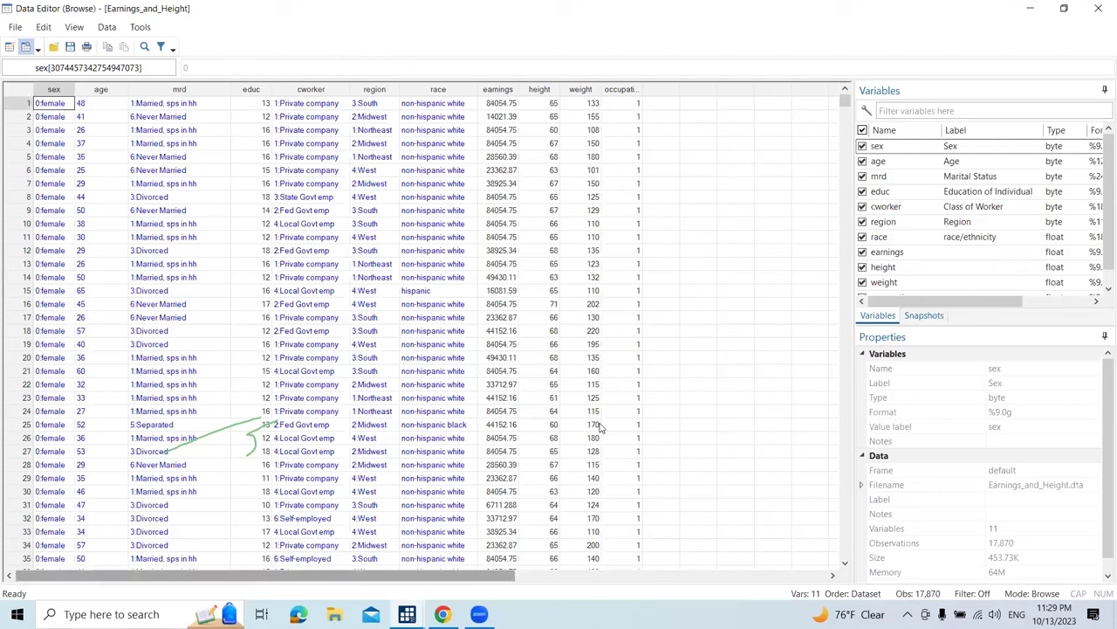
scroll(596, 387, "right", 1)
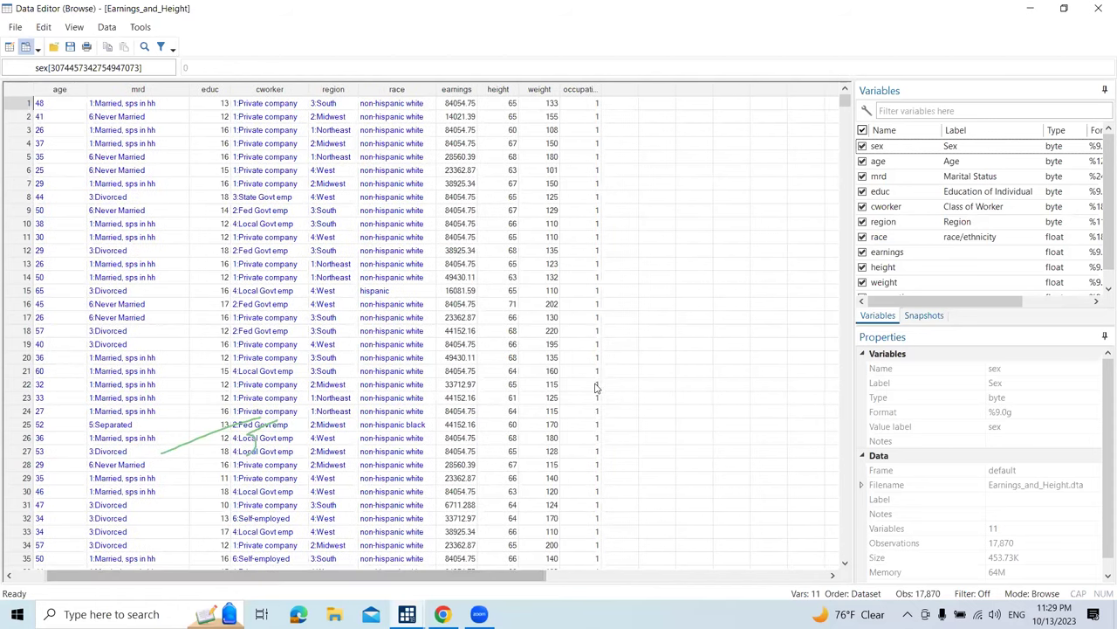
left_click(596, 387)
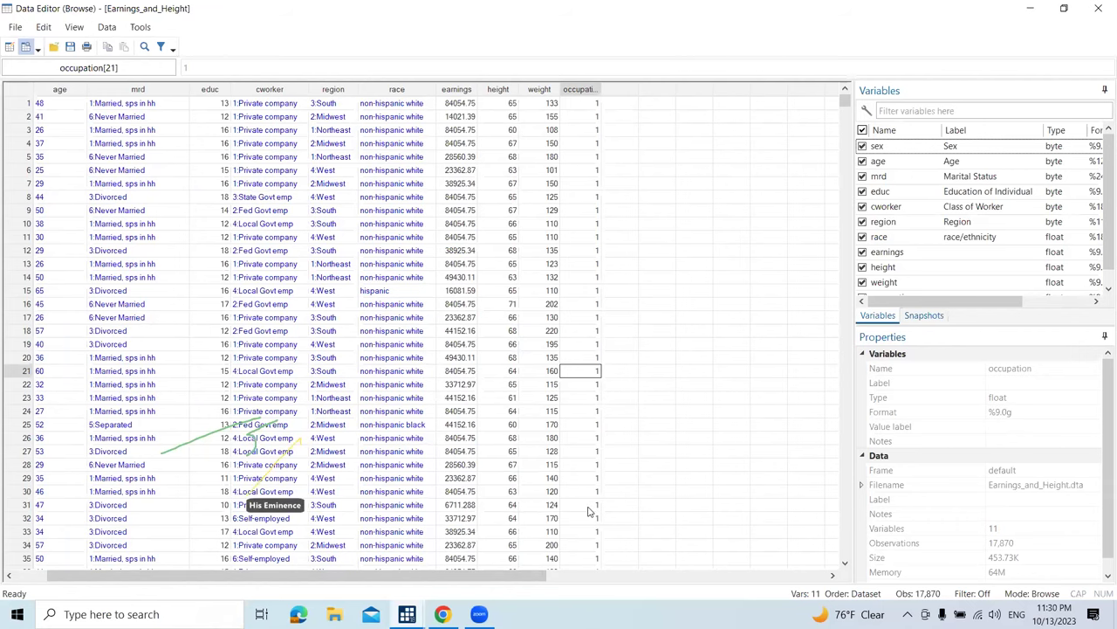
scroll(588, 511, "down", 1)
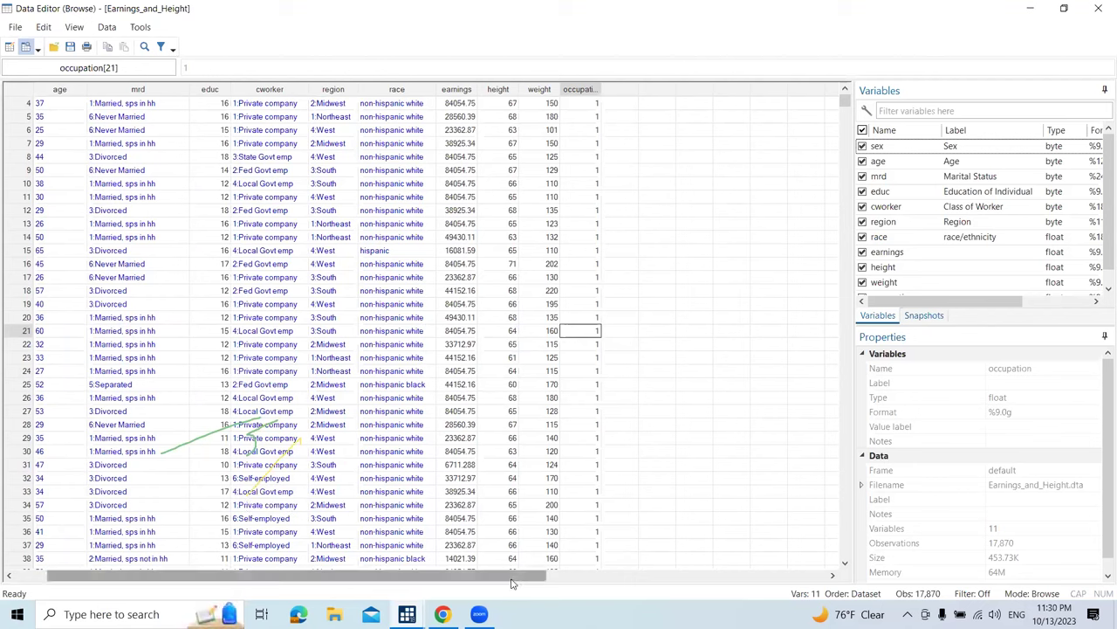
left_click_drag(515, 580, 531, 580)
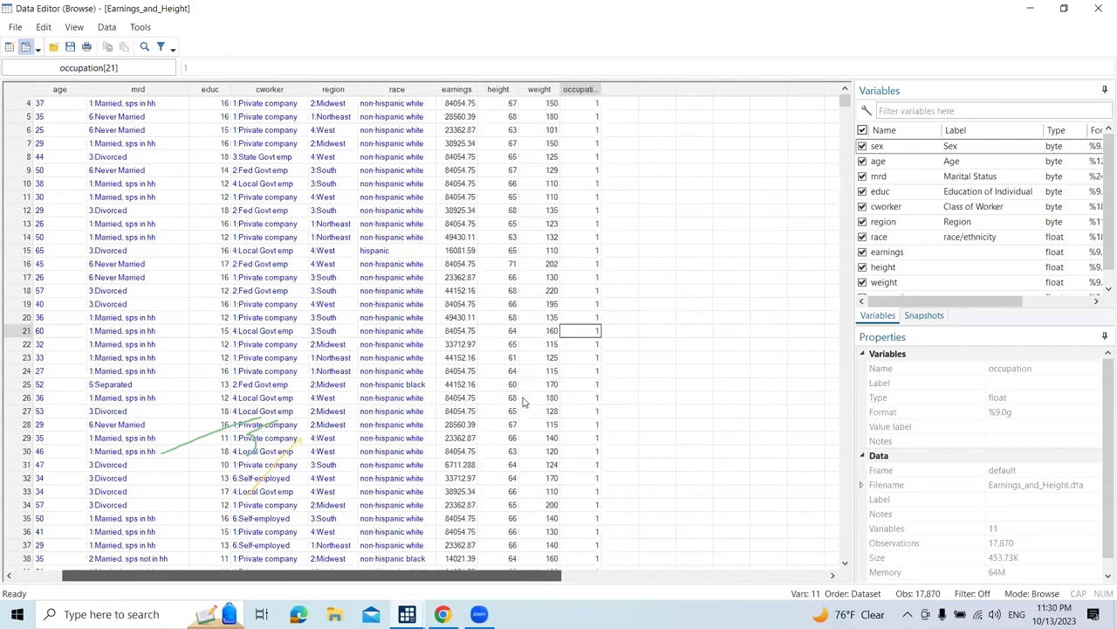
left_click(1100, 10)
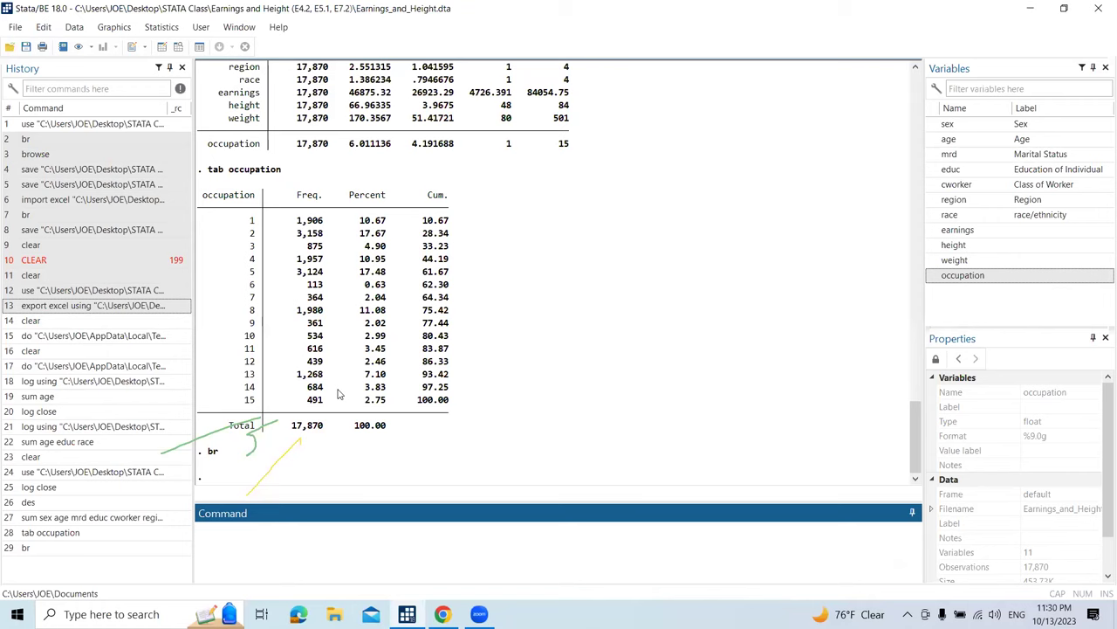
Review the categories and frequencies in the occupation table from the tab output.
scroll(350, 272, "up", 1)
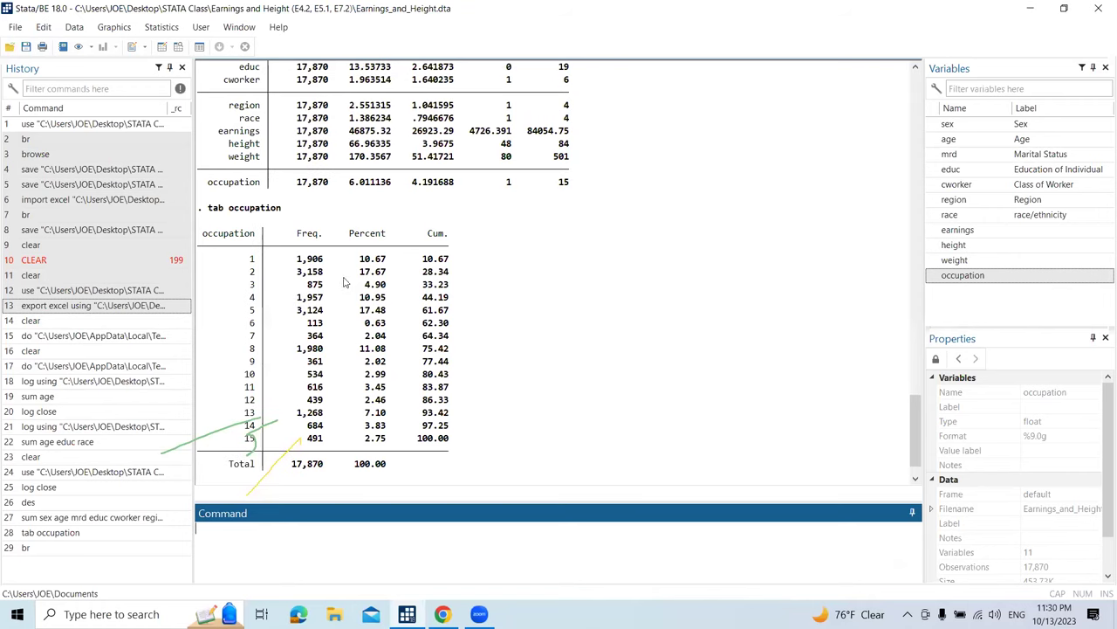
scroll(343, 284, "down", 1)
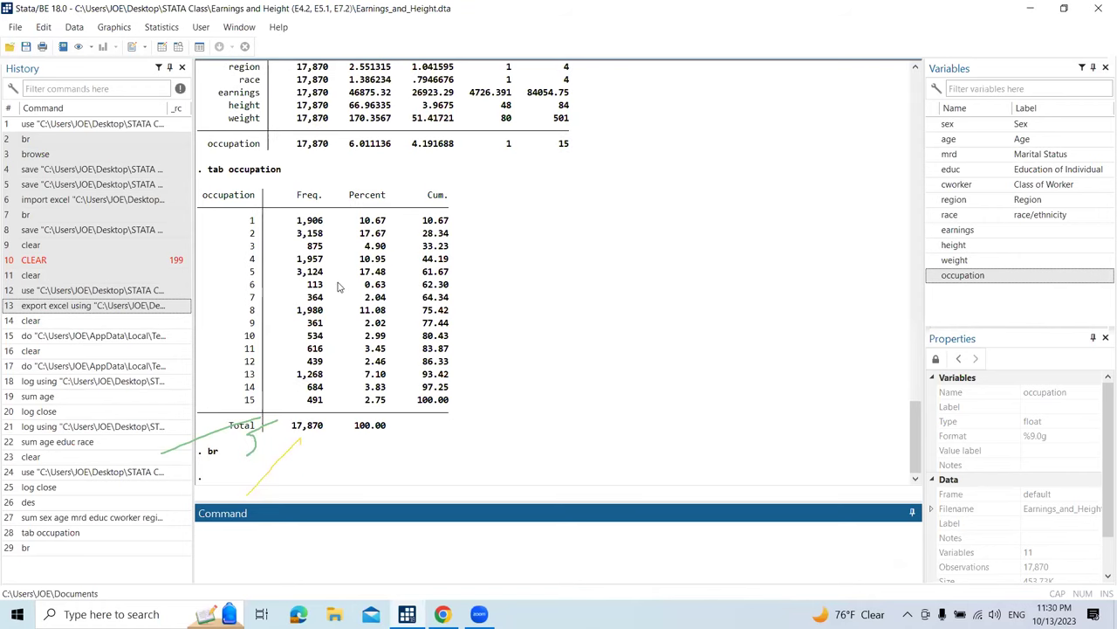
left_click(252, 225)
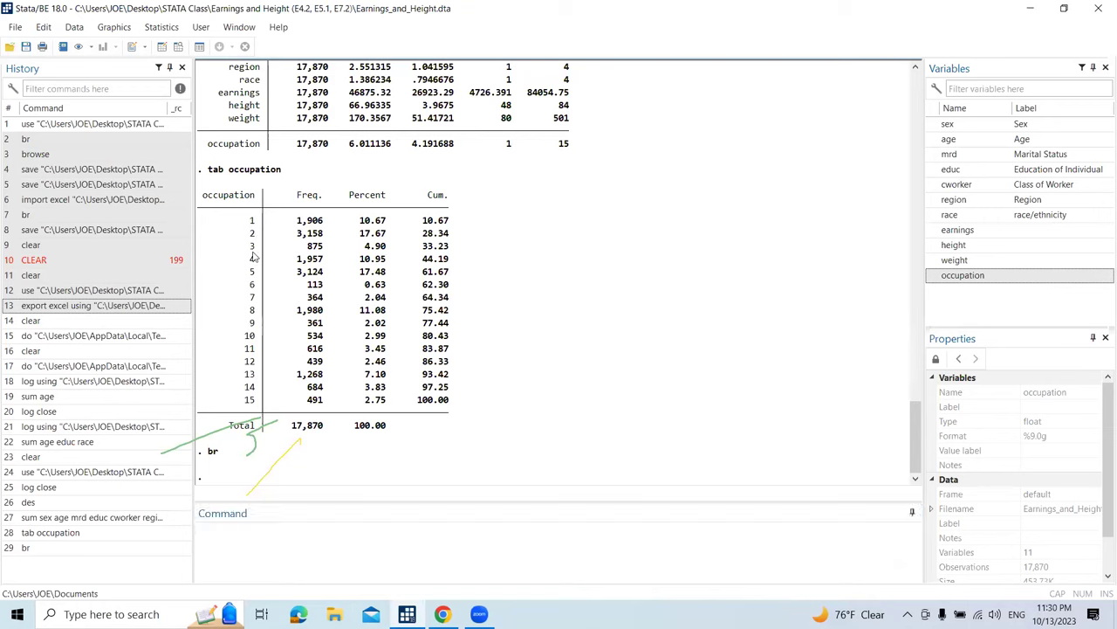
scroll(291, 286, "up", 1)
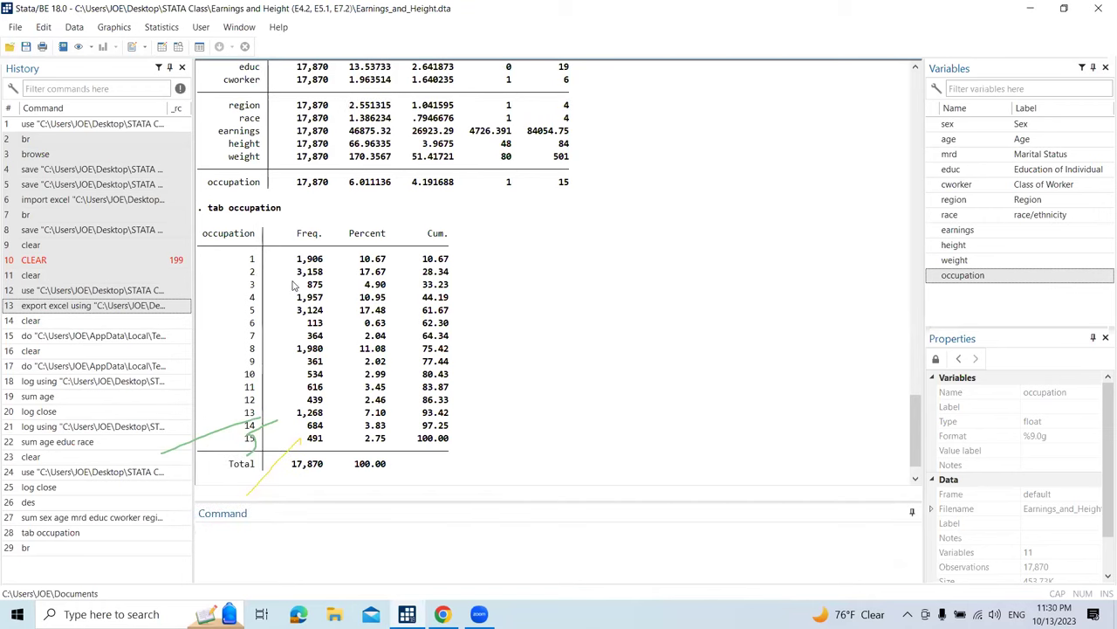
scroll(295, 286, "down", 1)
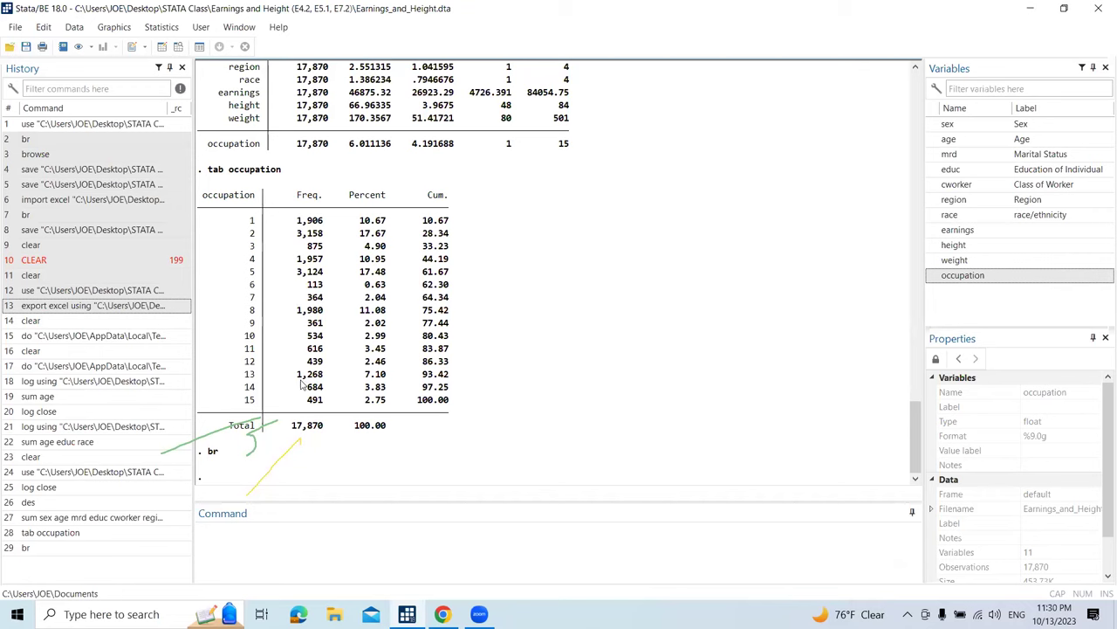
Tabulate the sex variable with tab and highlight the total frequency in the resulting table.
left_click(249, 533)
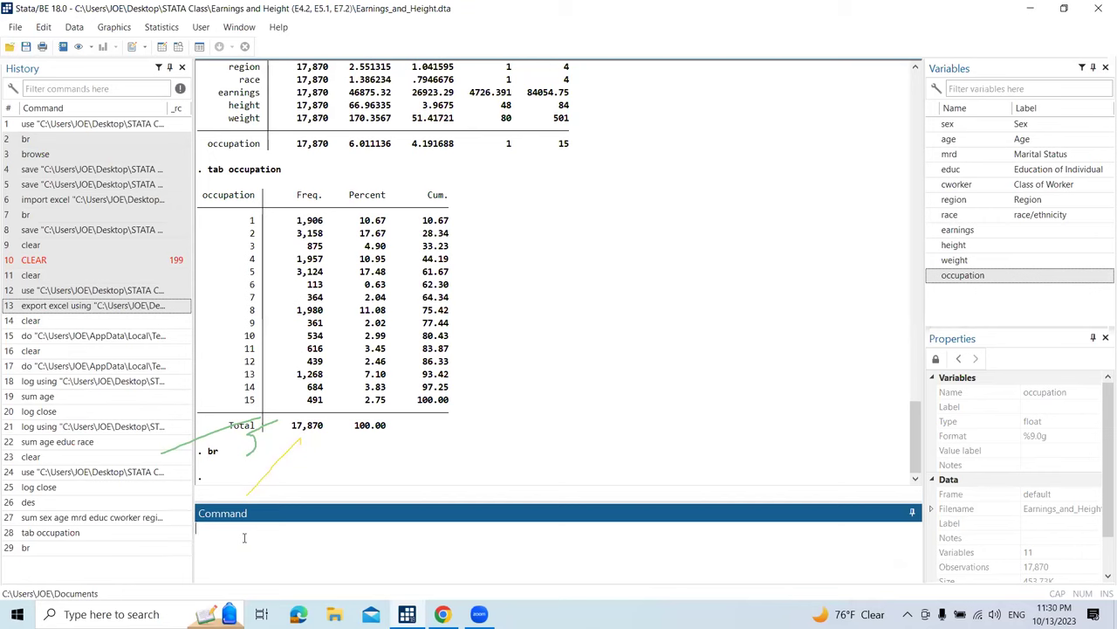
type("tab")
left_click(933, 125)
key("Return")
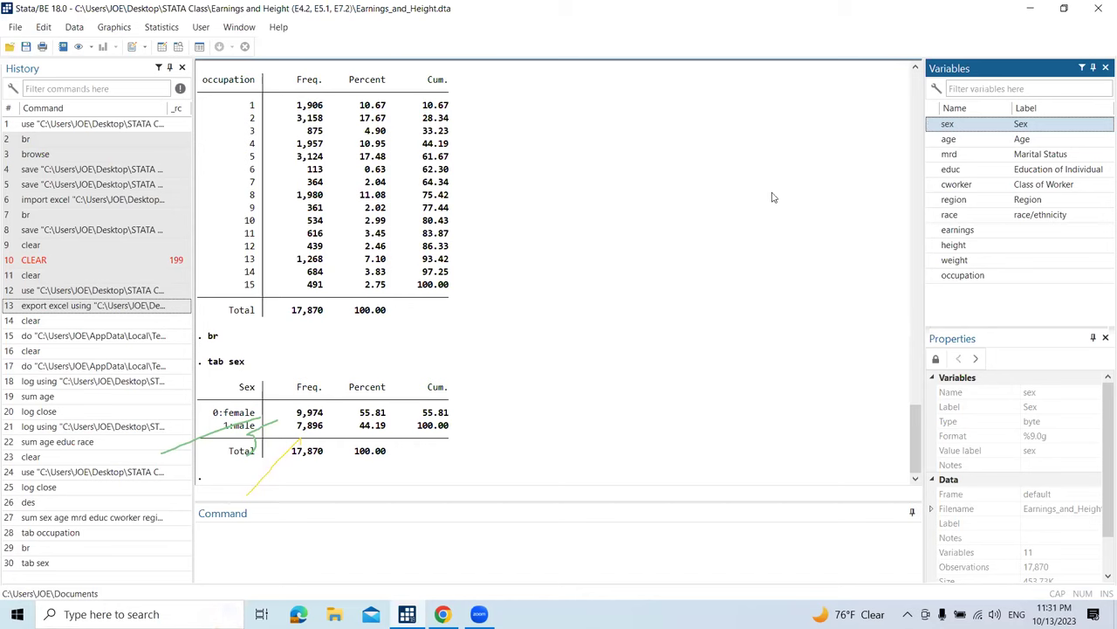
left_click_drag(229, 454, 287, 455)
double_click(297, 454)
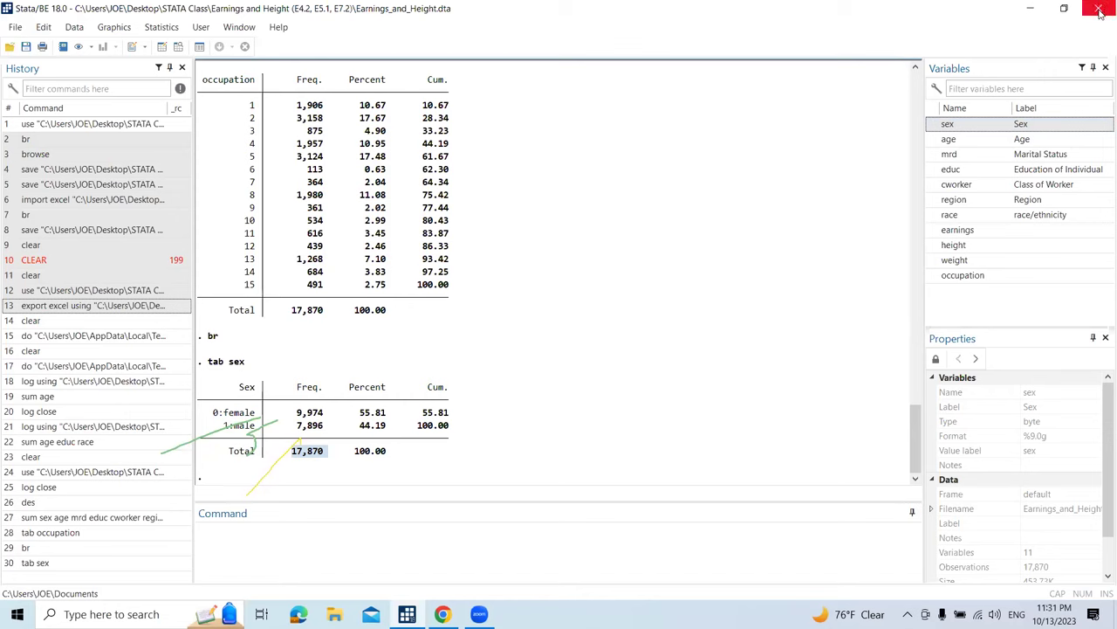
Browse the dataset with br, check the order of the age values in the first six rows, and close the data view.
left_click(299, 539)
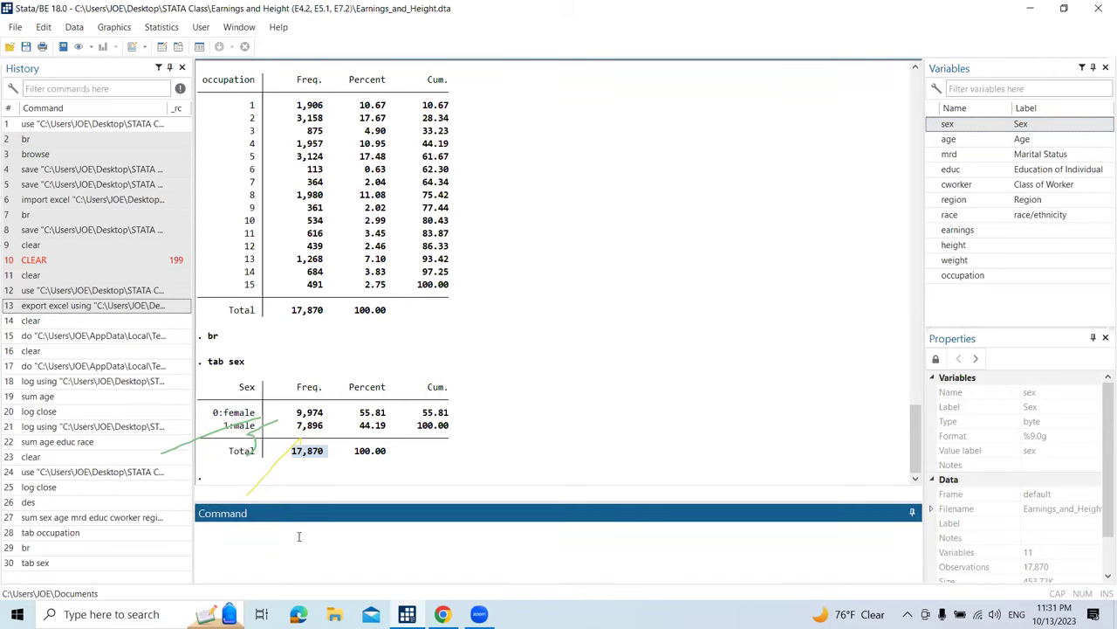
type("br")
key("Return")
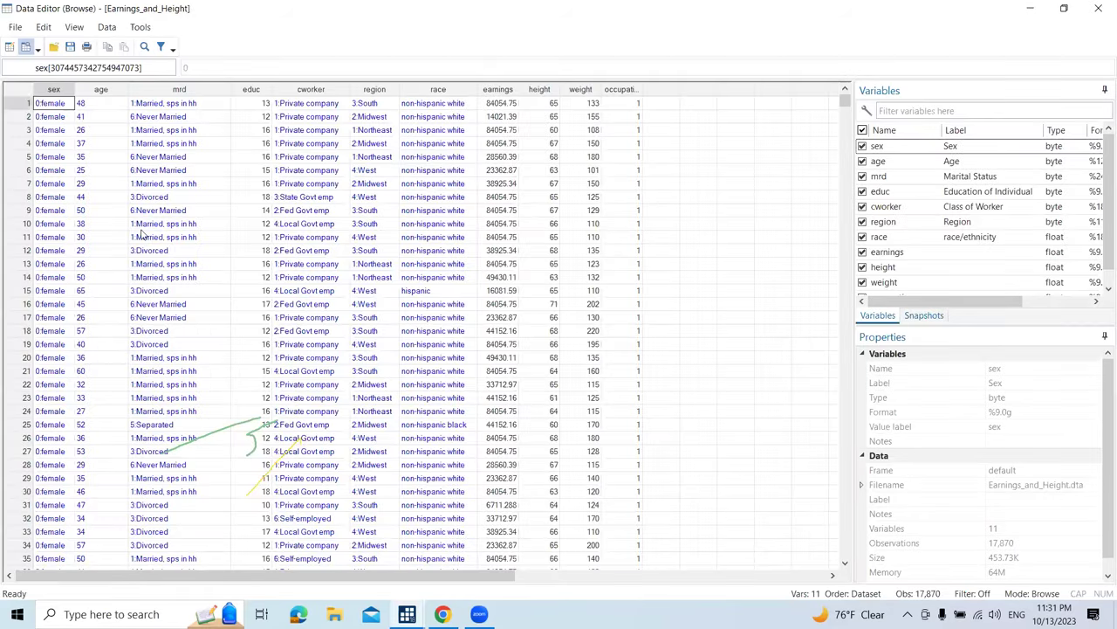
left_click(101, 91)
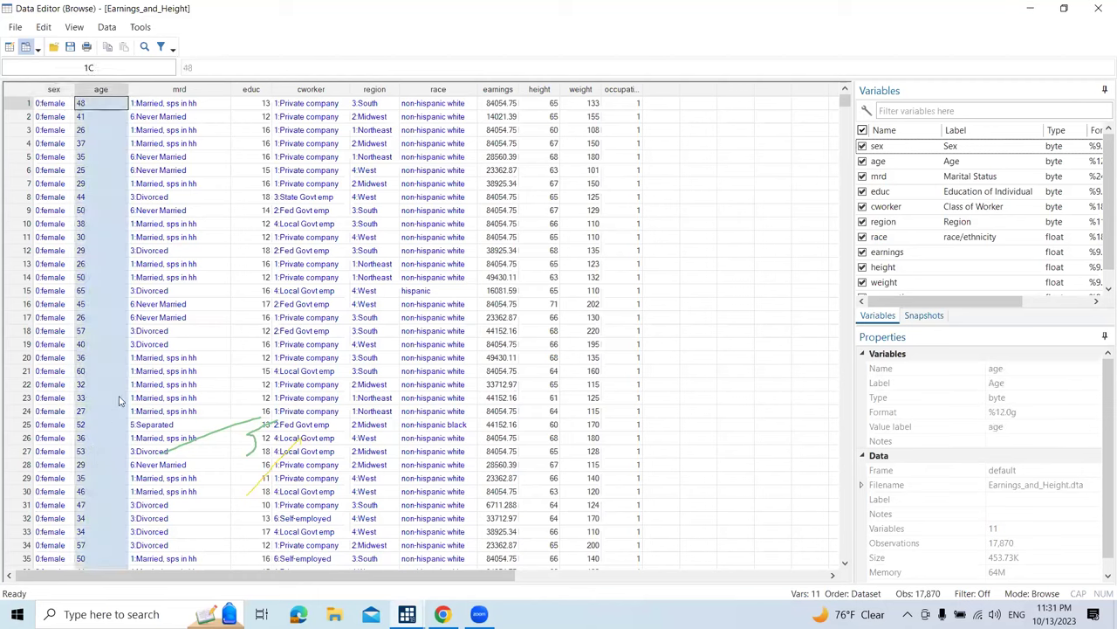
left_click(85, 105)
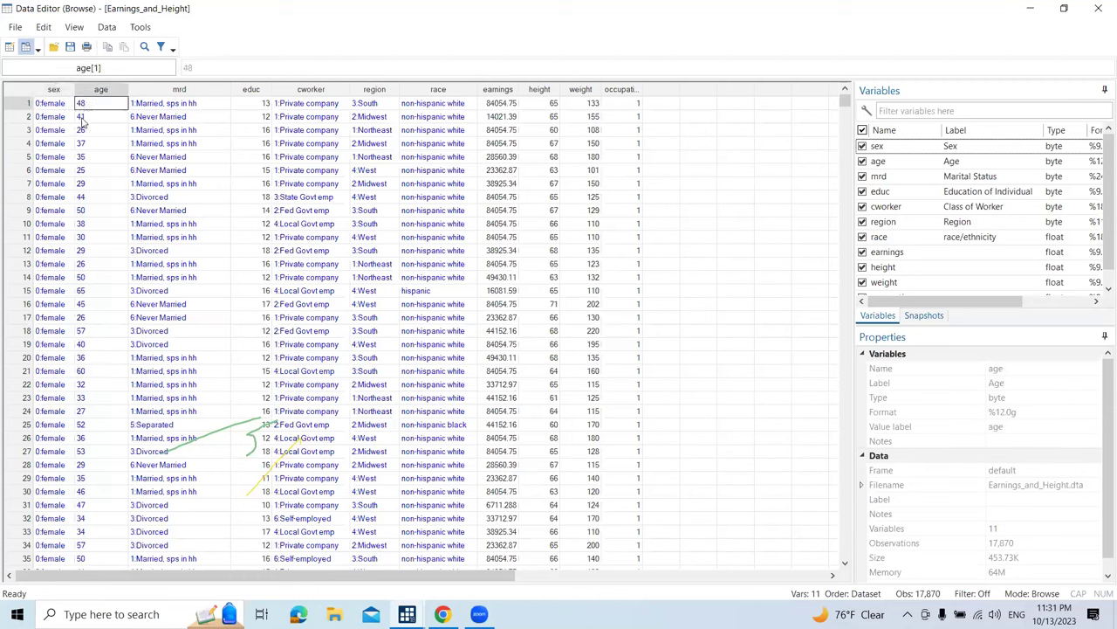
left_click(82, 119)
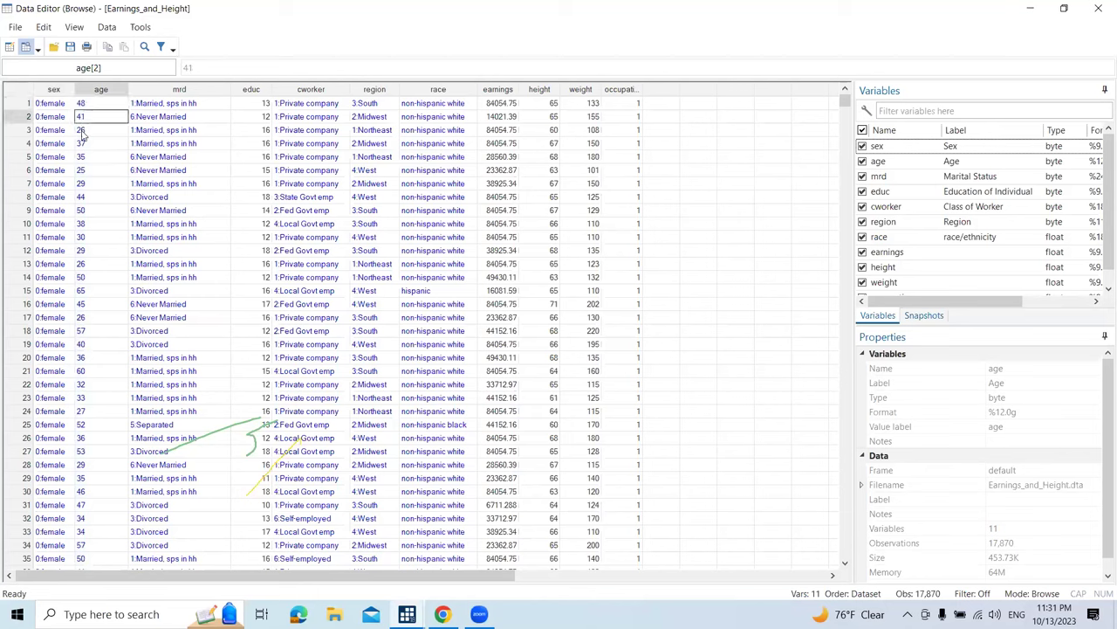
left_click(83, 132)
left_click(84, 145)
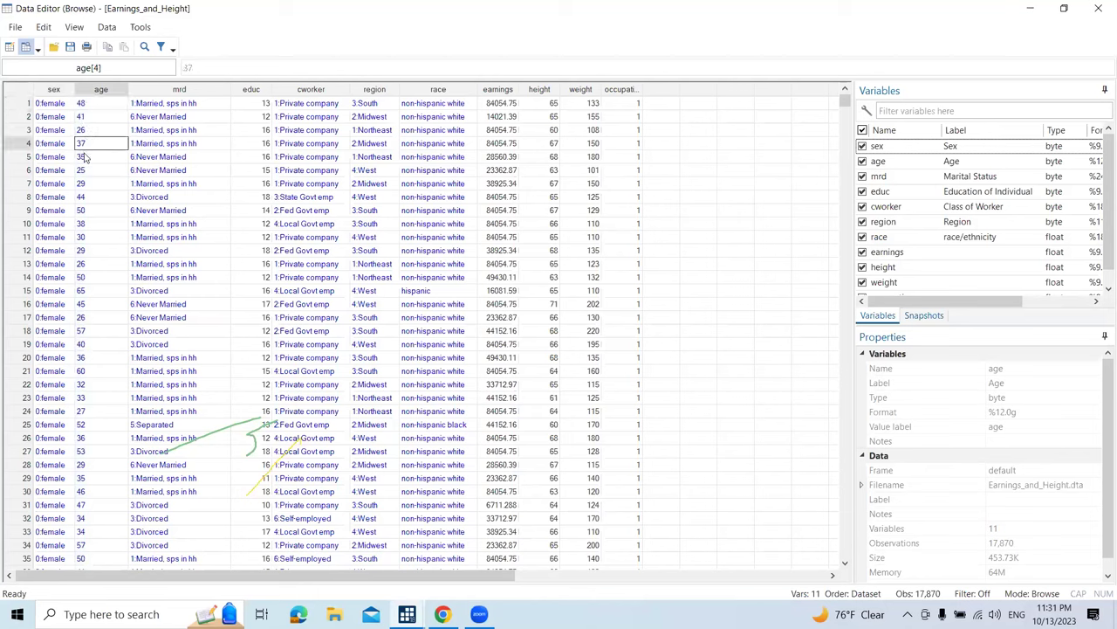
left_click(86, 160)
left_click(85, 173)
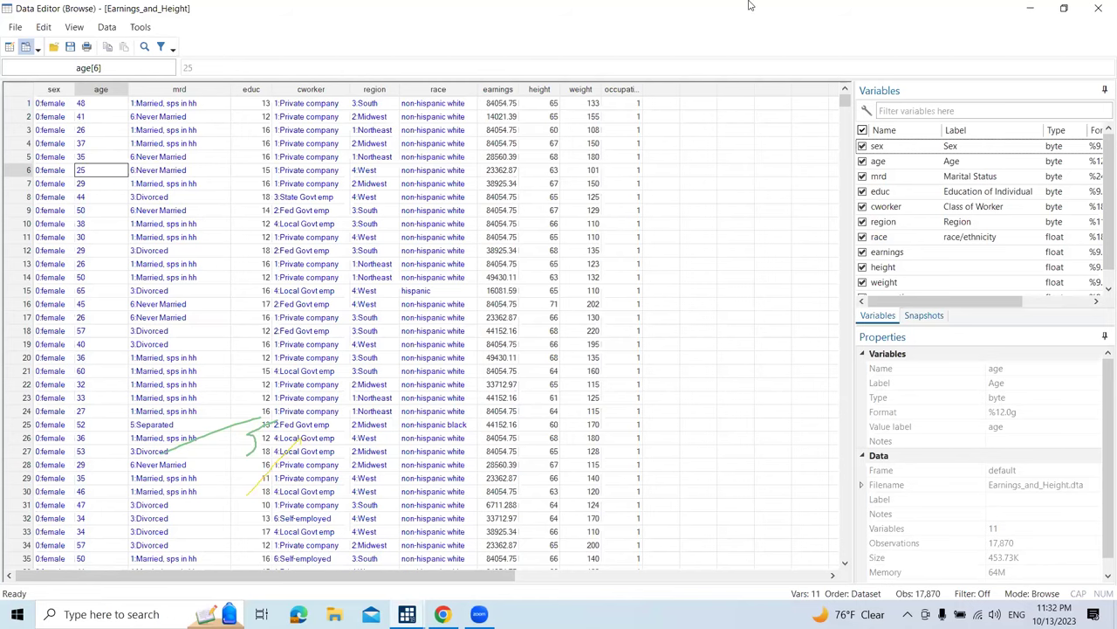
left_click(1098, 9)
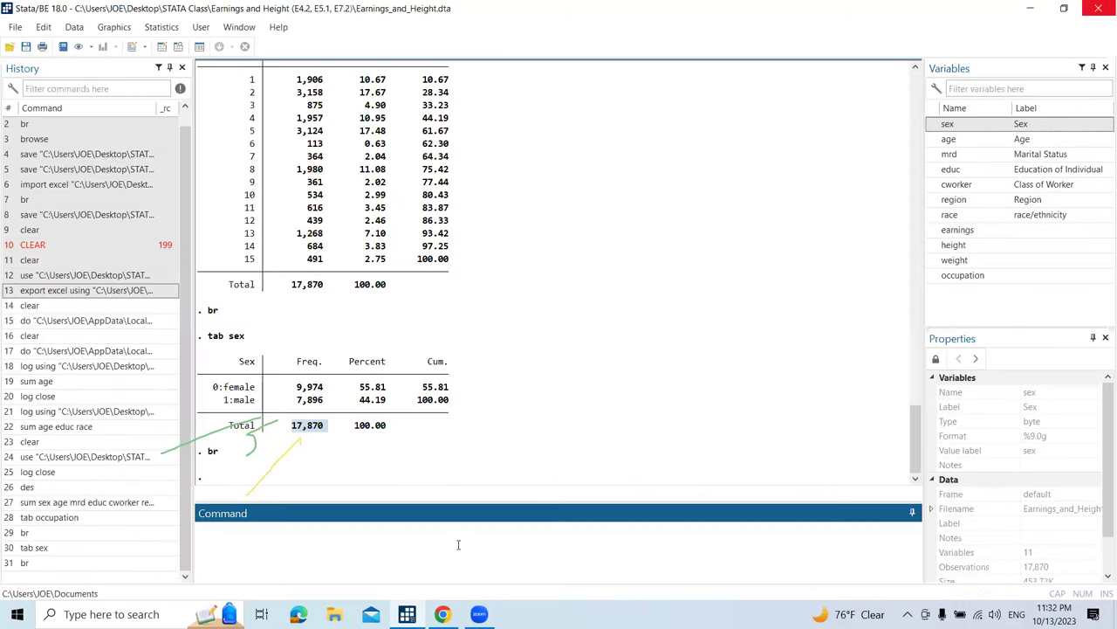
Sort the dataset by age from lowest to highest with the sort command.
type("sort")
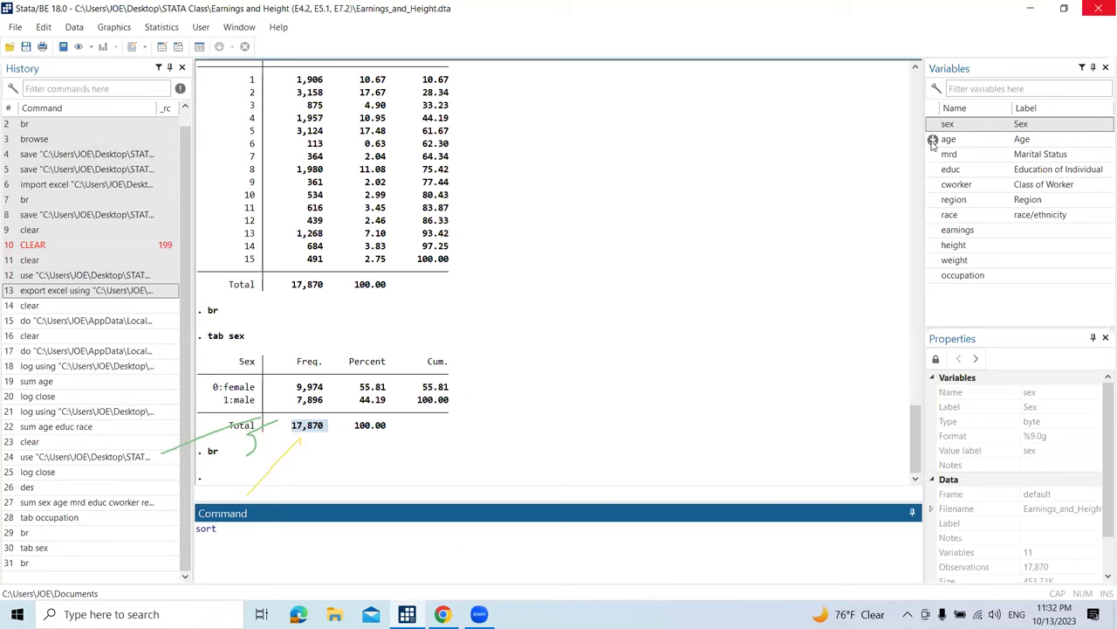
left_click(947, 139)
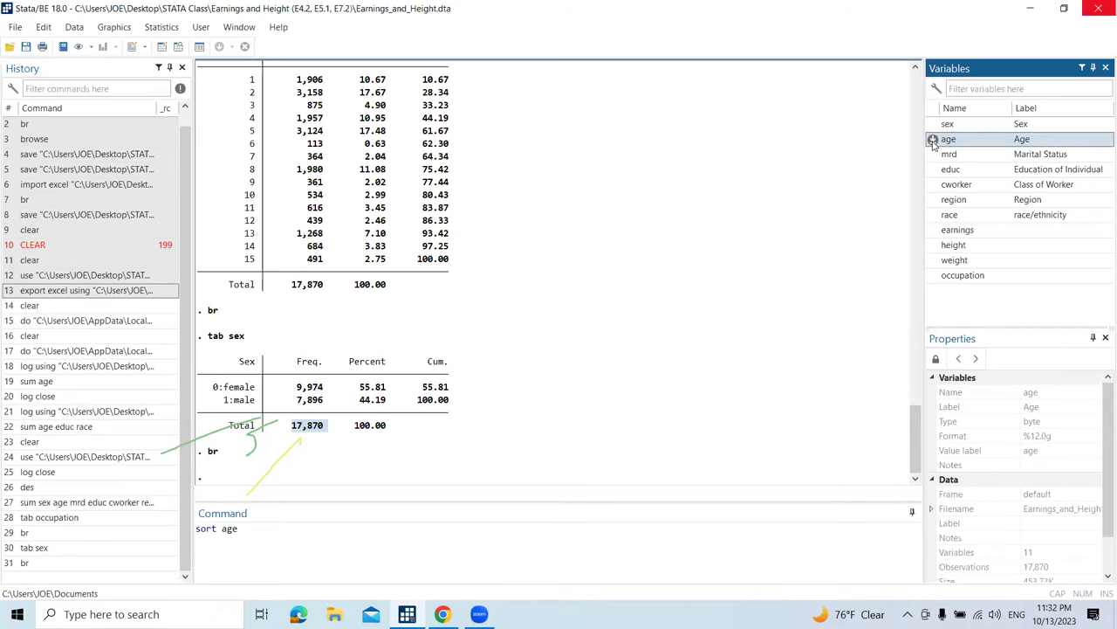
left_click(536, 531)
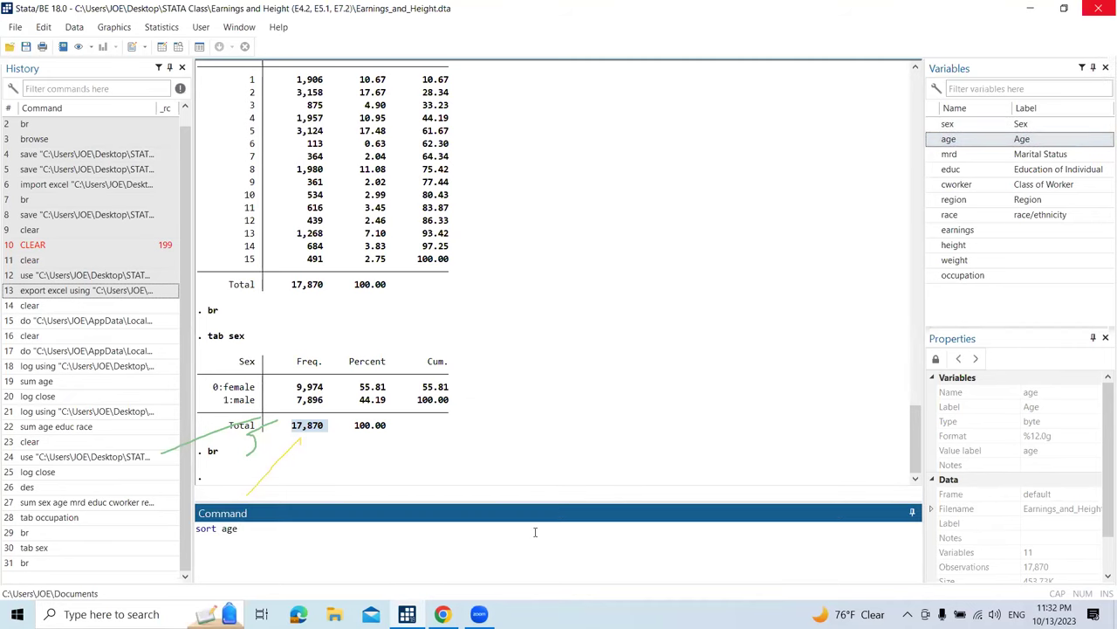
key("Return")
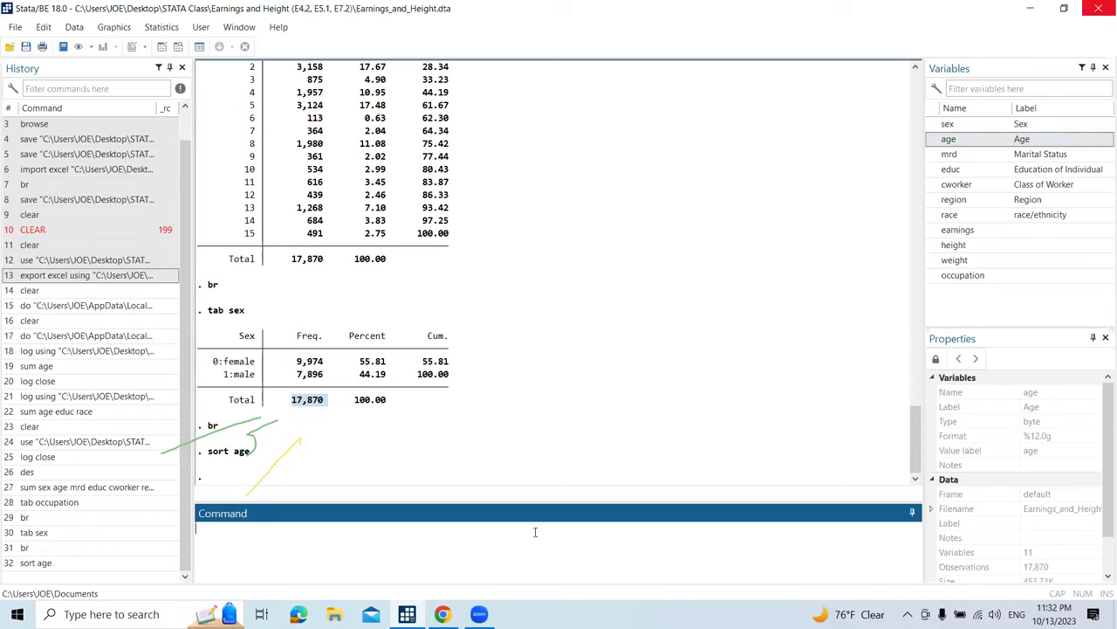
Browse the sorted dataset with br and check the age values in the first three rows.
type("br")
key("Return")
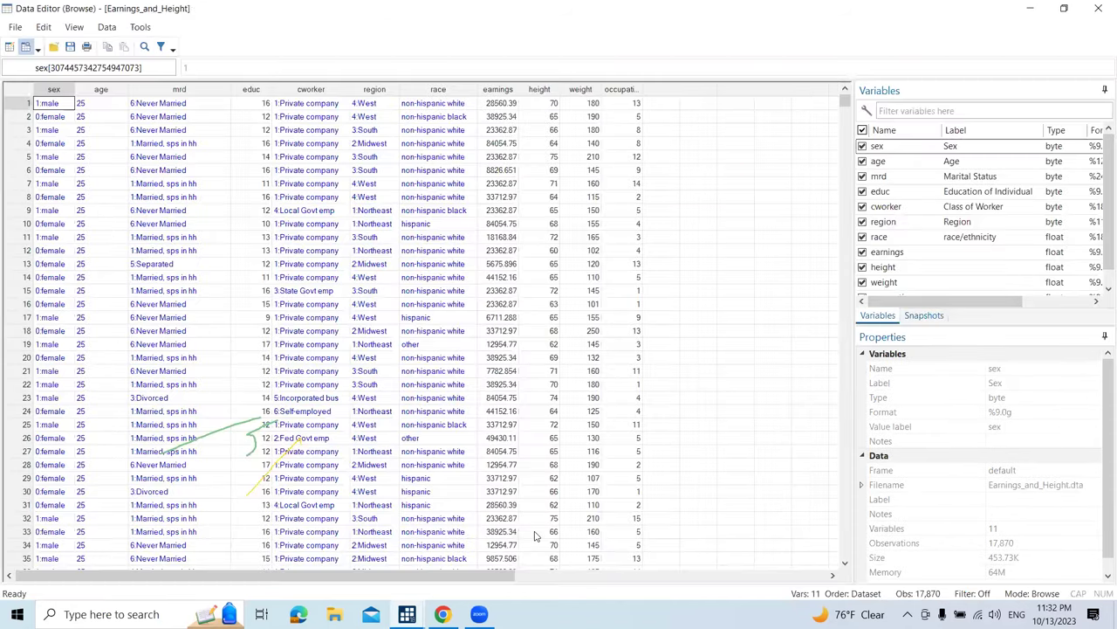
left_click(101, 90)
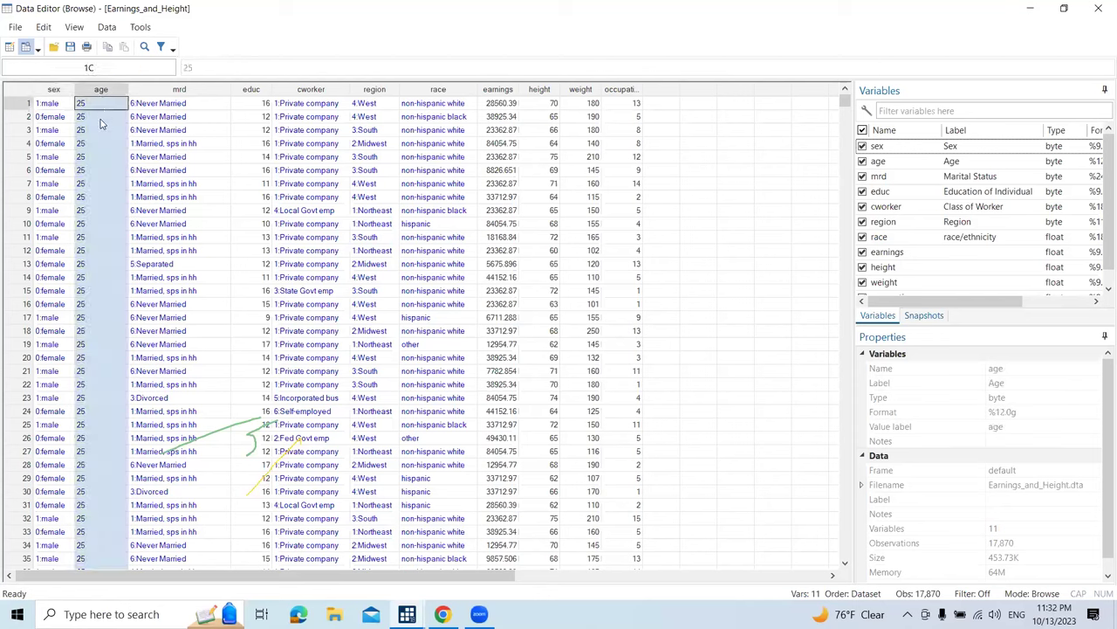
left_click(99, 106)
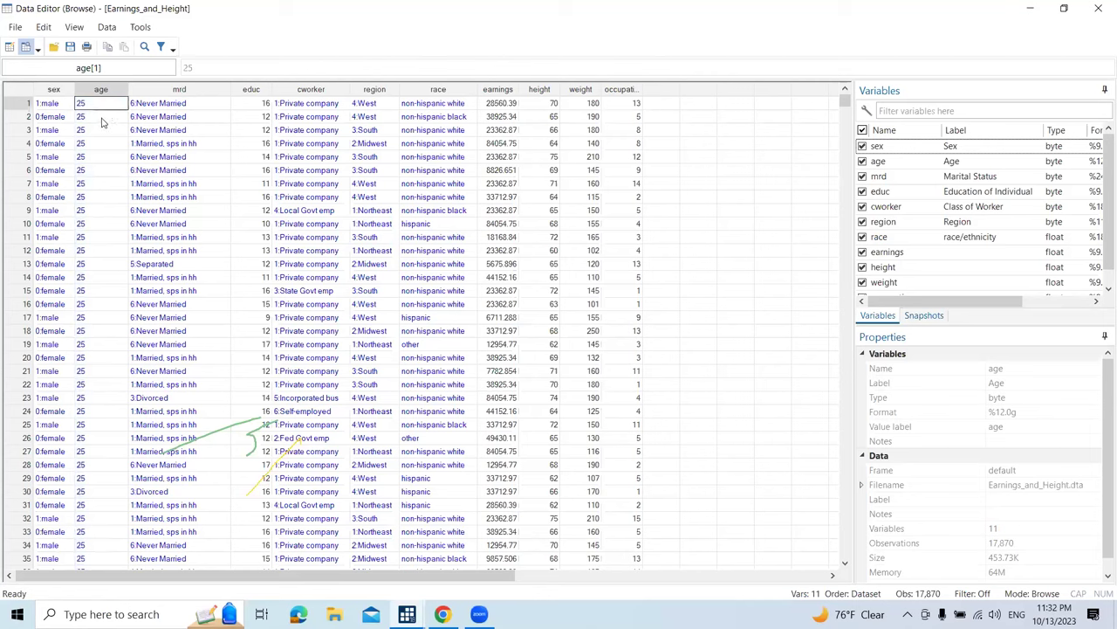
left_click(99, 121)
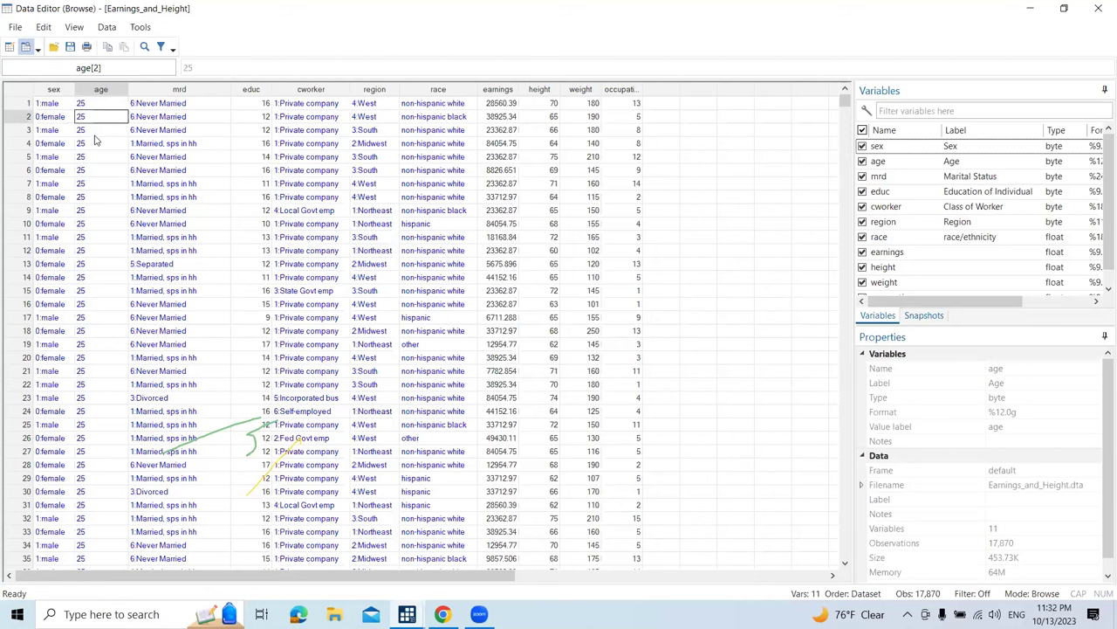
left_click(97, 133)
Check the age values in the last rows of the sorted dataset and close the data view.
left_click_drag(845, 103, 845, 567)
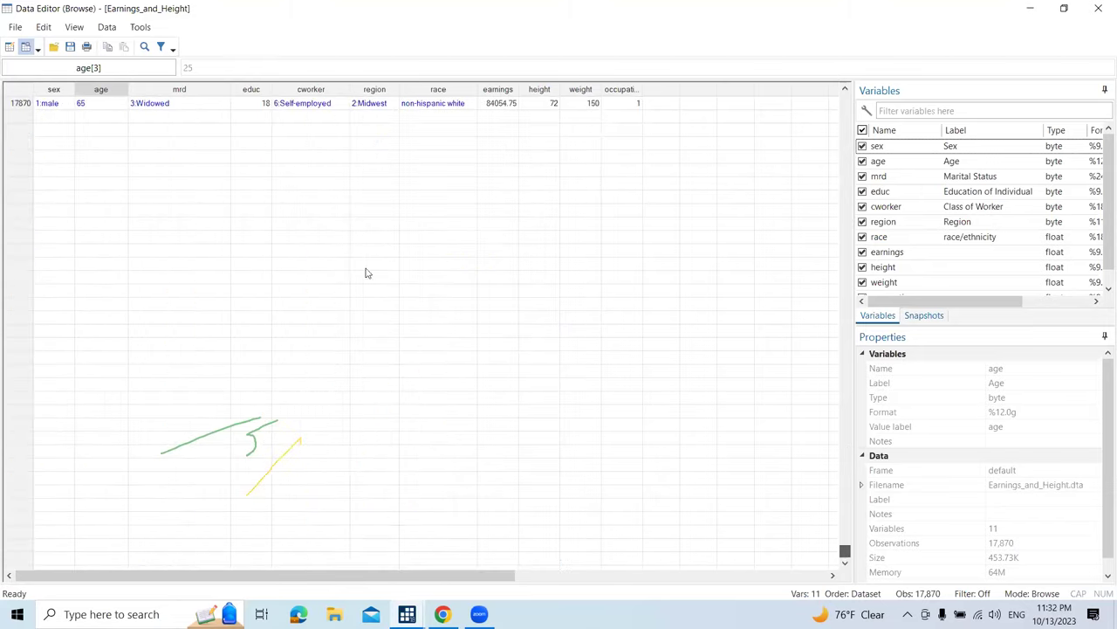
left_click(97, 109)
scroll(101, 118, "up", 4)
left_click(103, 170)
scroll(103, 170, "up", 3)
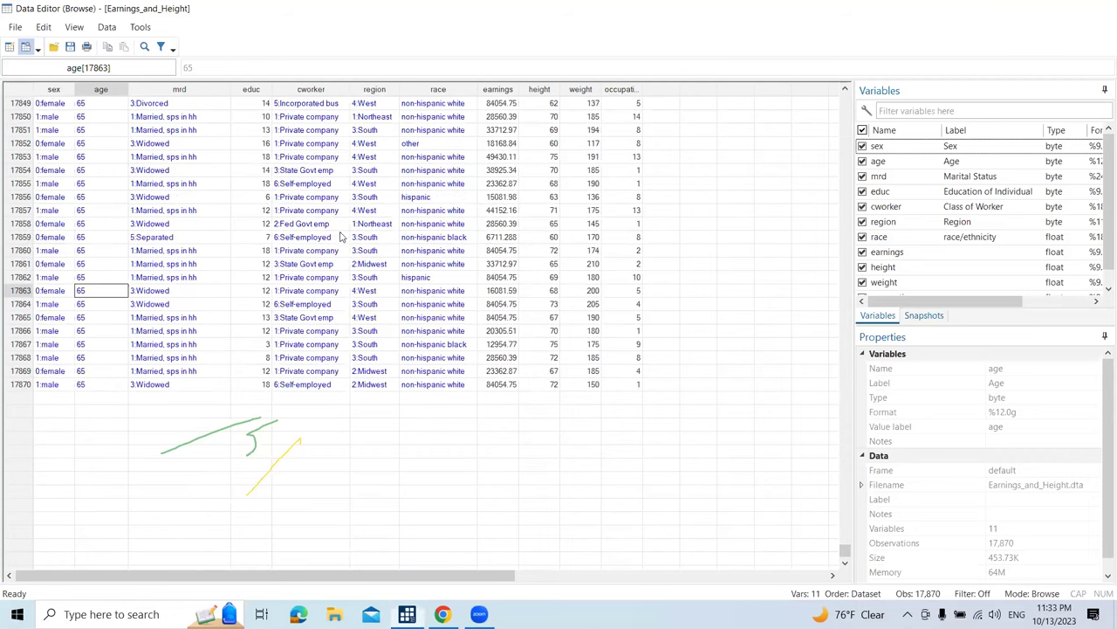
key("alt+F4")
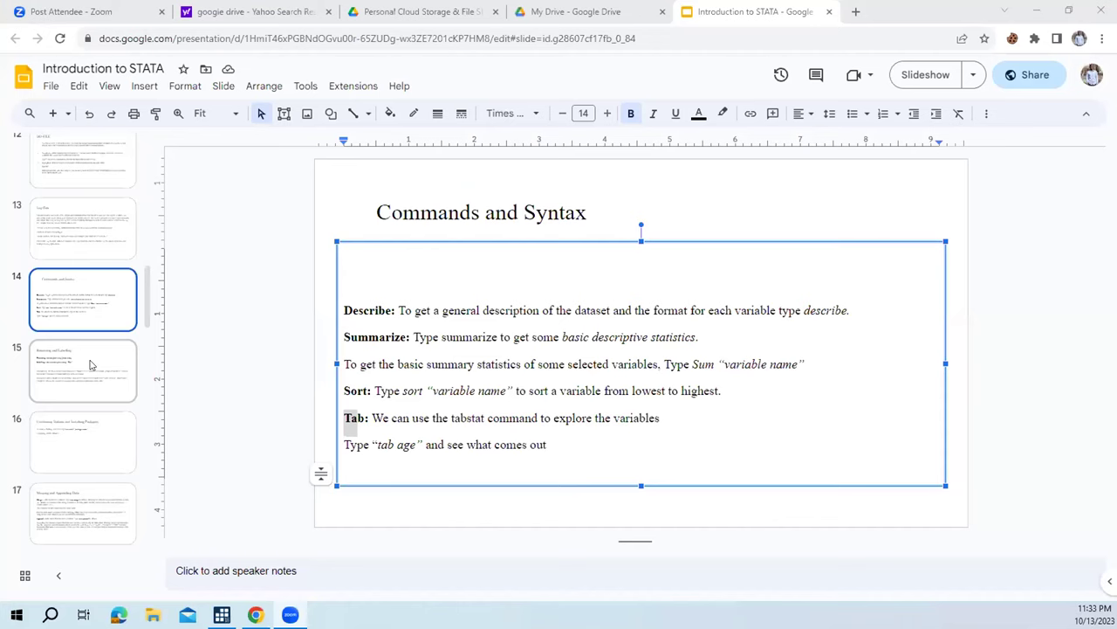
In the Introduction to STATA slides in Google Slides, view the Renaming and Labelling slide and return to Commands and Syntax.
left_click(90, 364)
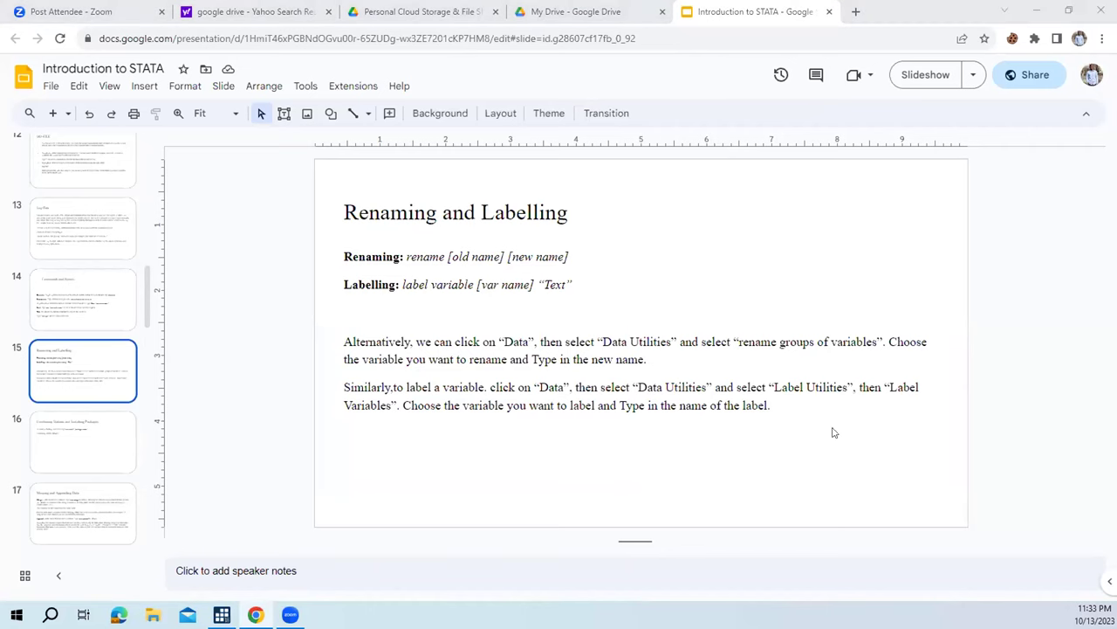
left_click(135, 318)
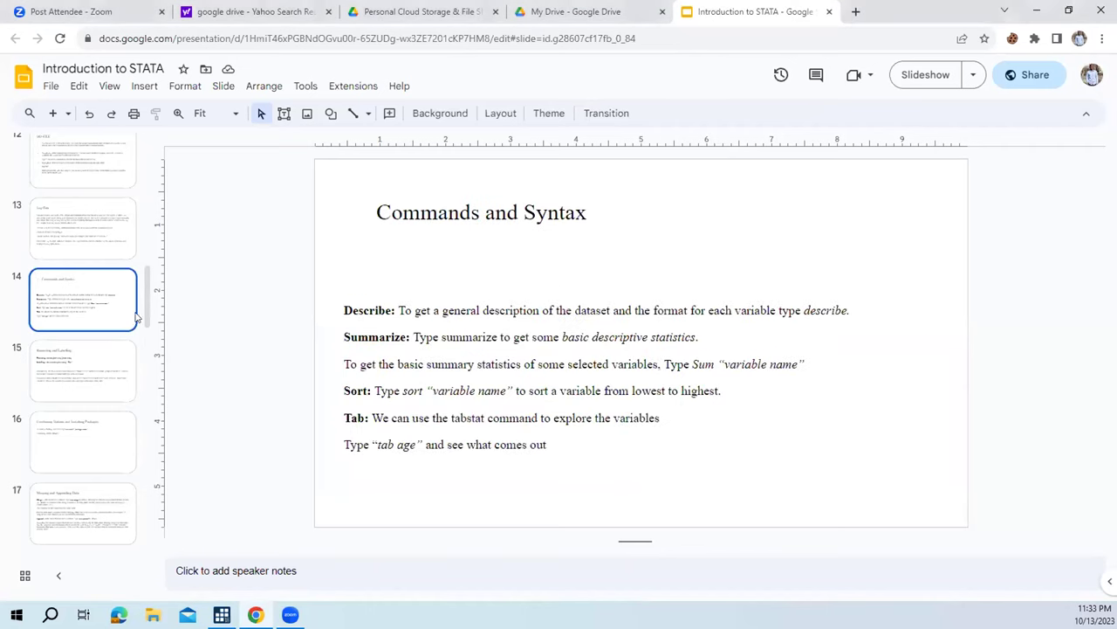
Highlight the Tab explanation on the Commands and Syntax slide, and view the Earnings_and_Height dataset in Stata's Data Editor.
left_click_drag(372, 417, 625, 417)
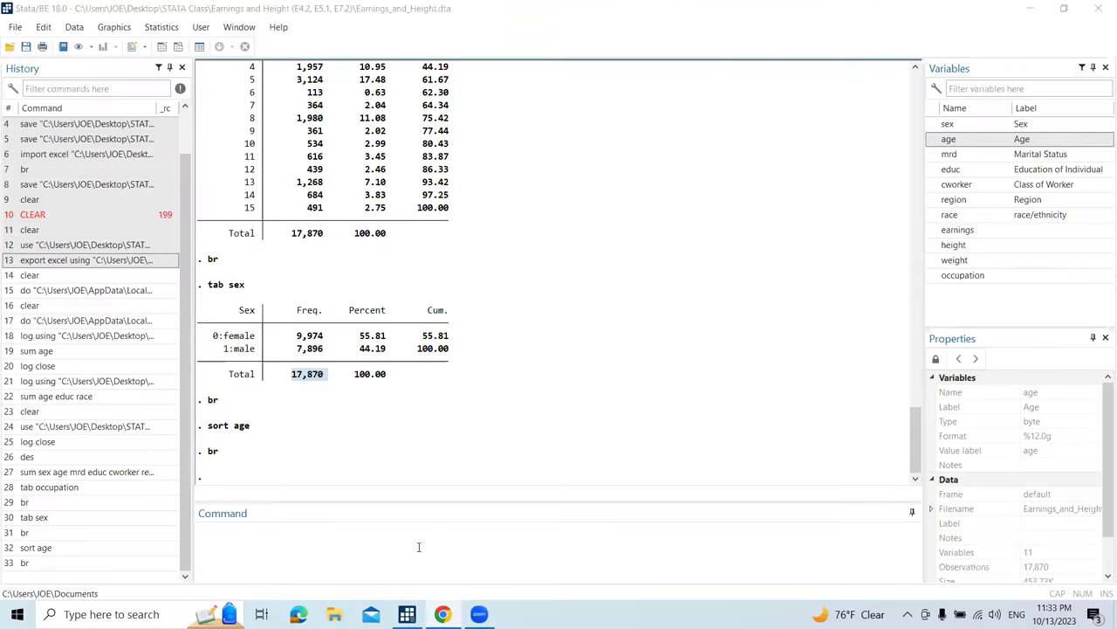
left_click(417, 544)
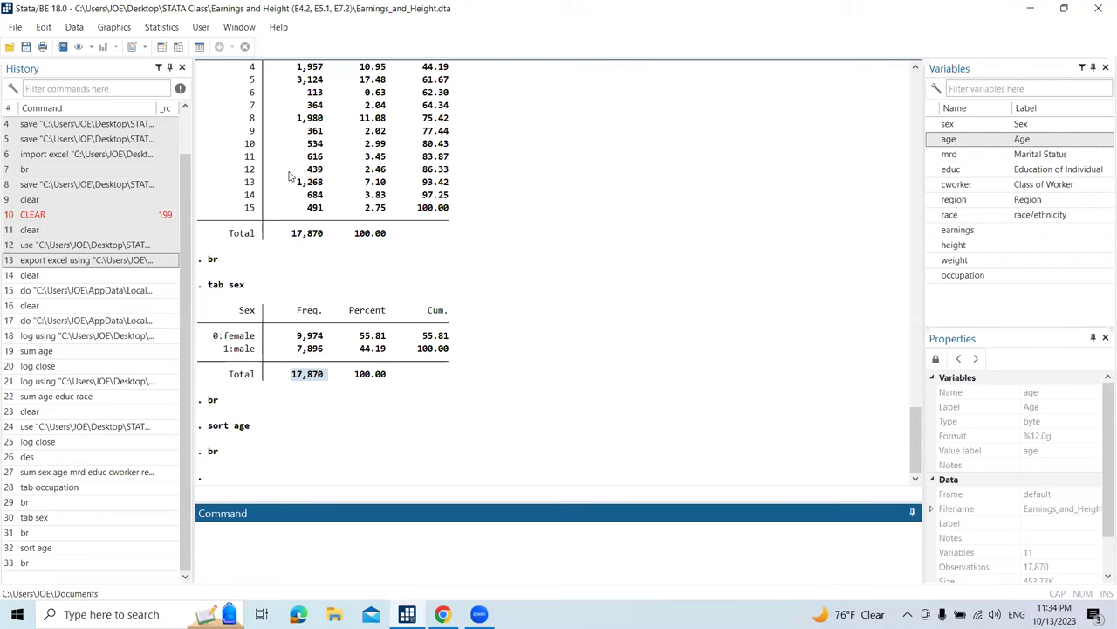
left_click(161, 48)
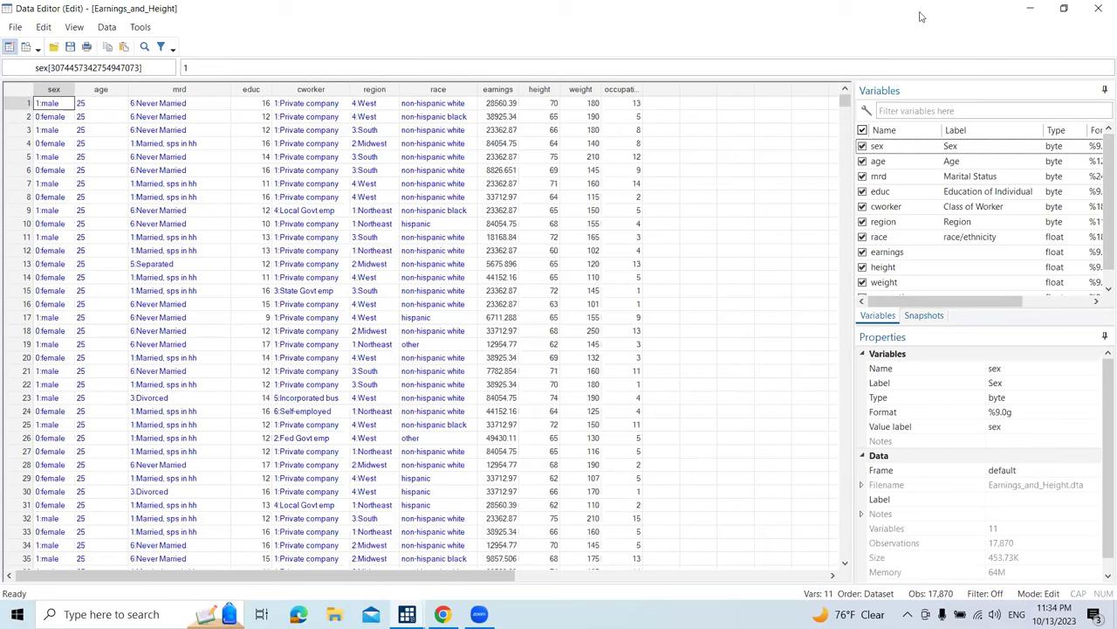
left_click(1097, 8)
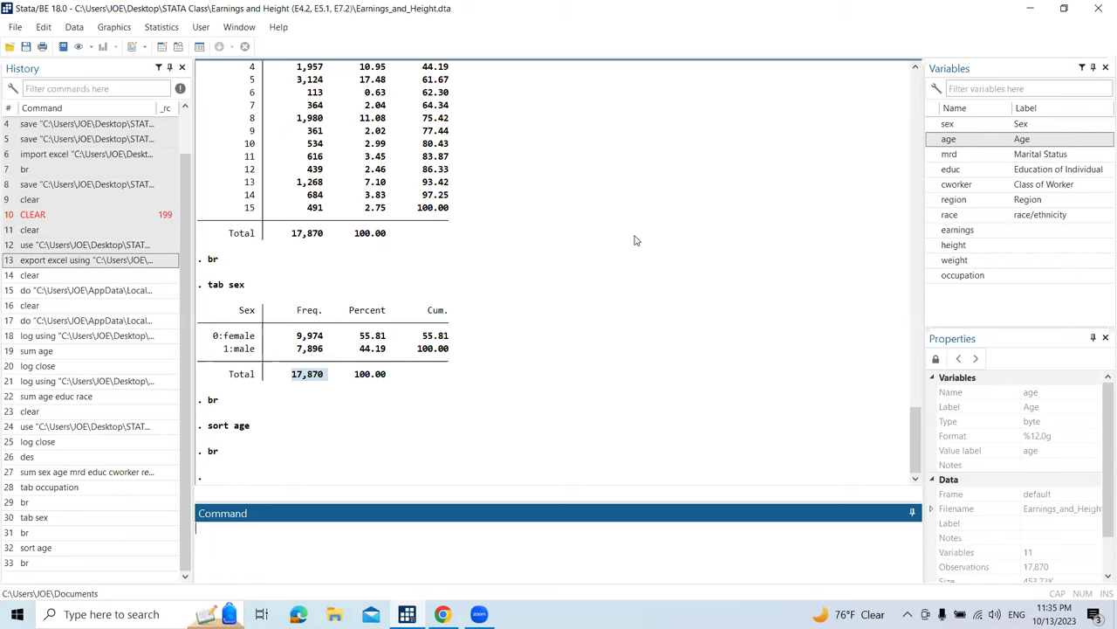
Examine the sex, age and marital status cells of the first observations in the Data Editor, and close it.
left_click(164, 48)
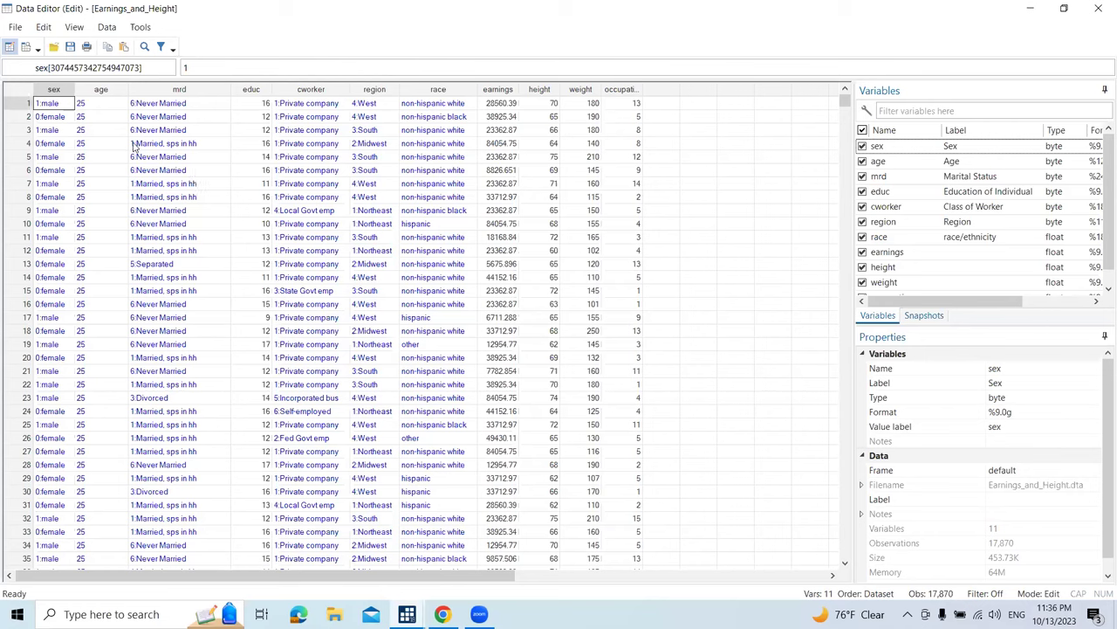
left_click(50, 106)
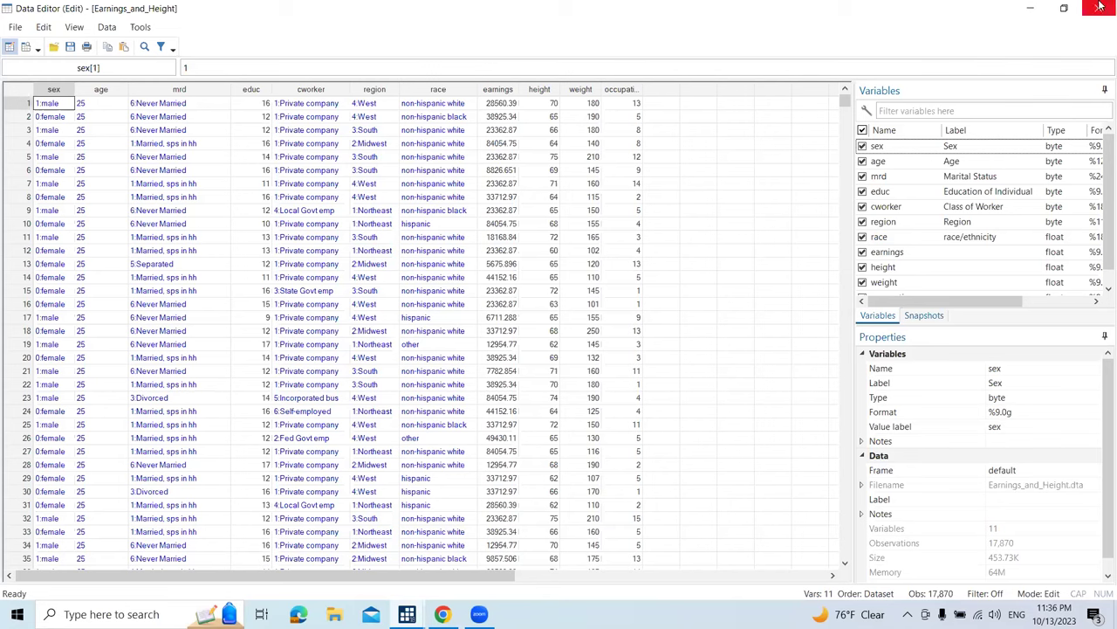
left_click_drag(48, 169, 103, 157)
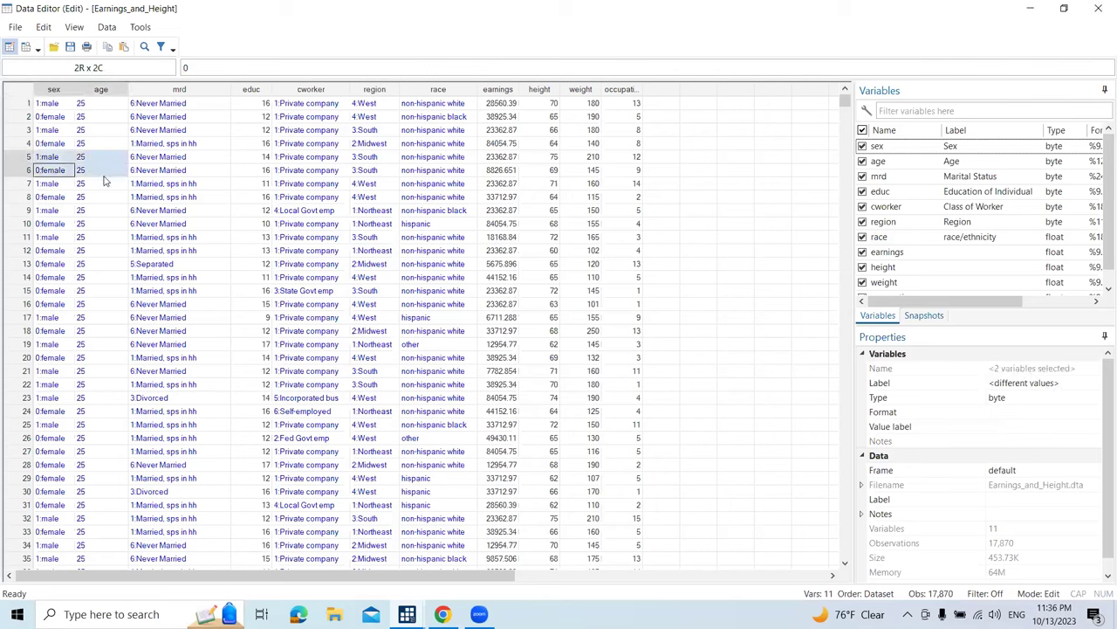
left_click(50, 104)
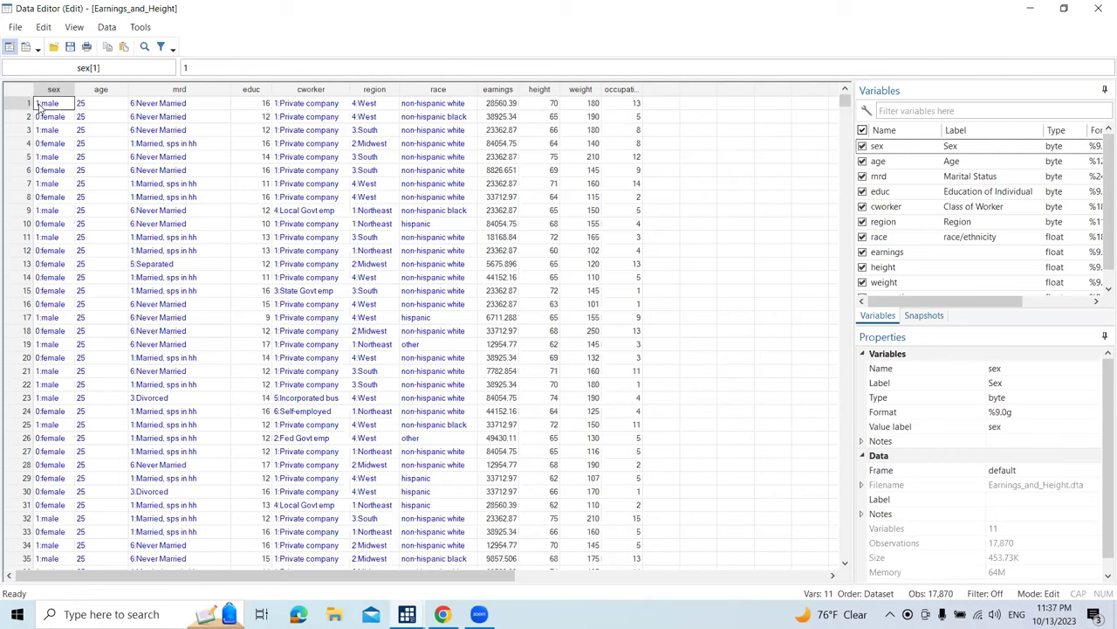
key("Down")
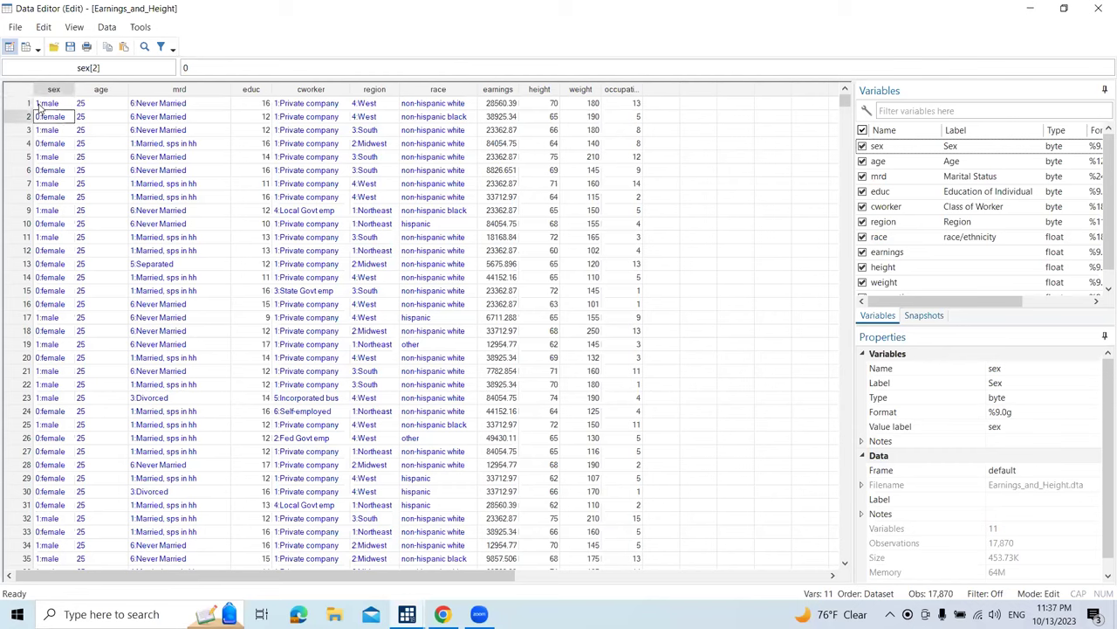
key("Down")
key("Right")
key("Left")
key("Right")
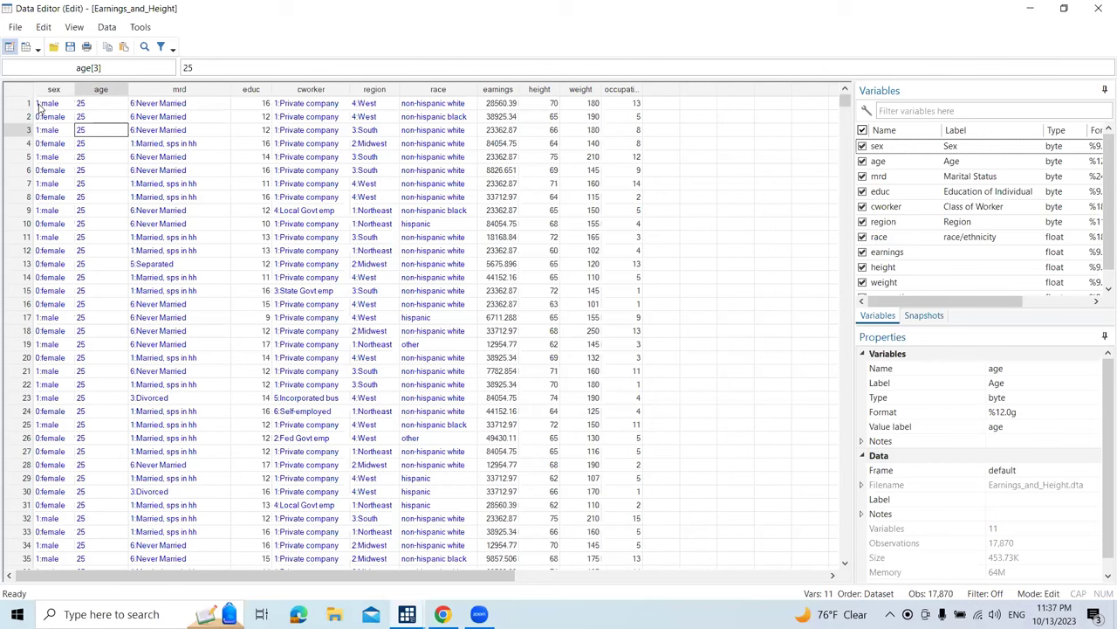
key("Down")
key("Down")
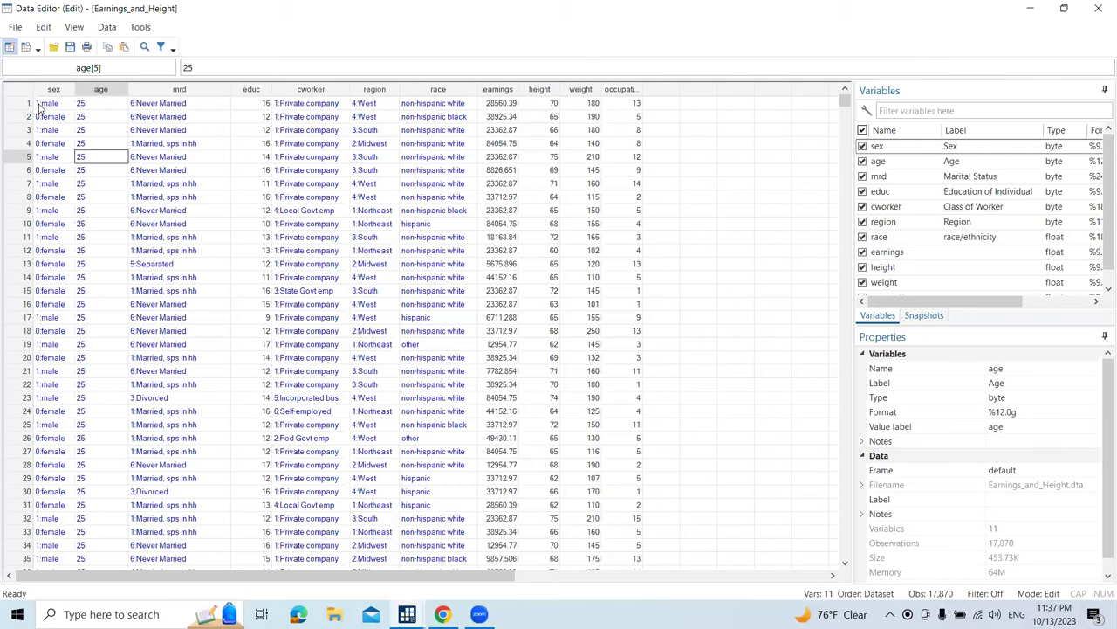
key("Right")
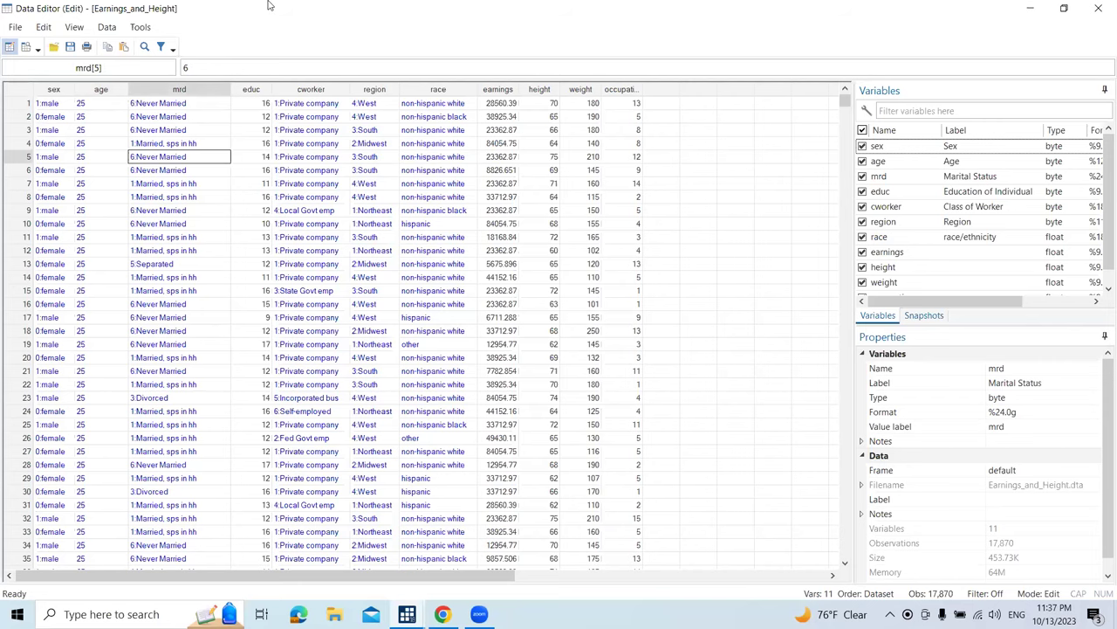
left_click(1098, 8)
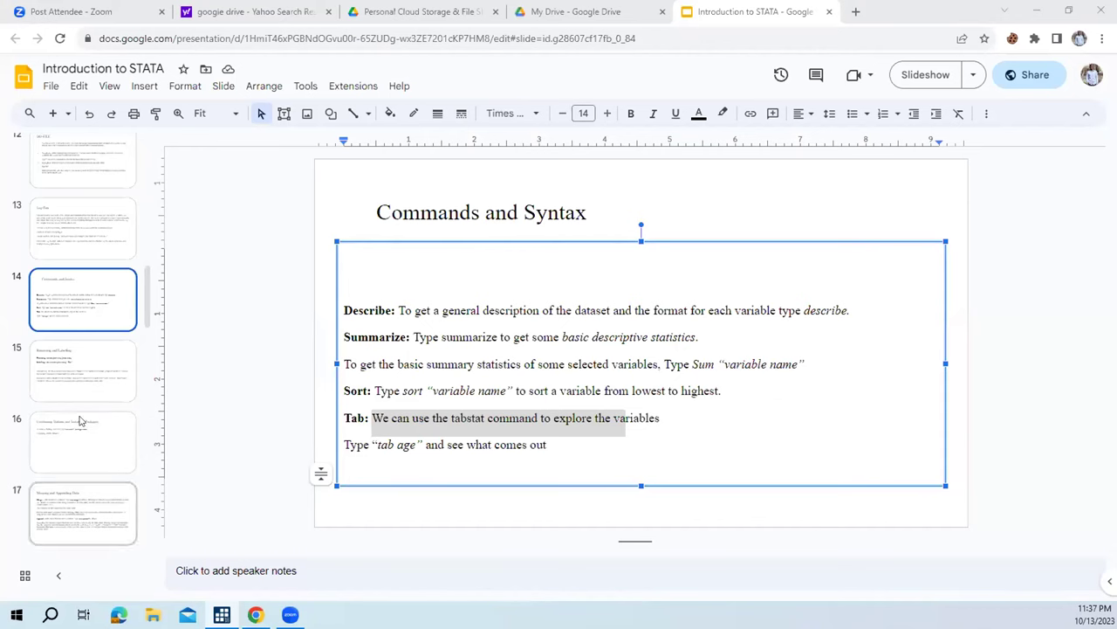
Switch to Google Slides, show the Renaming and Labelling slide and skim through the remaining slide thumbnails.
left_click(84, 370)
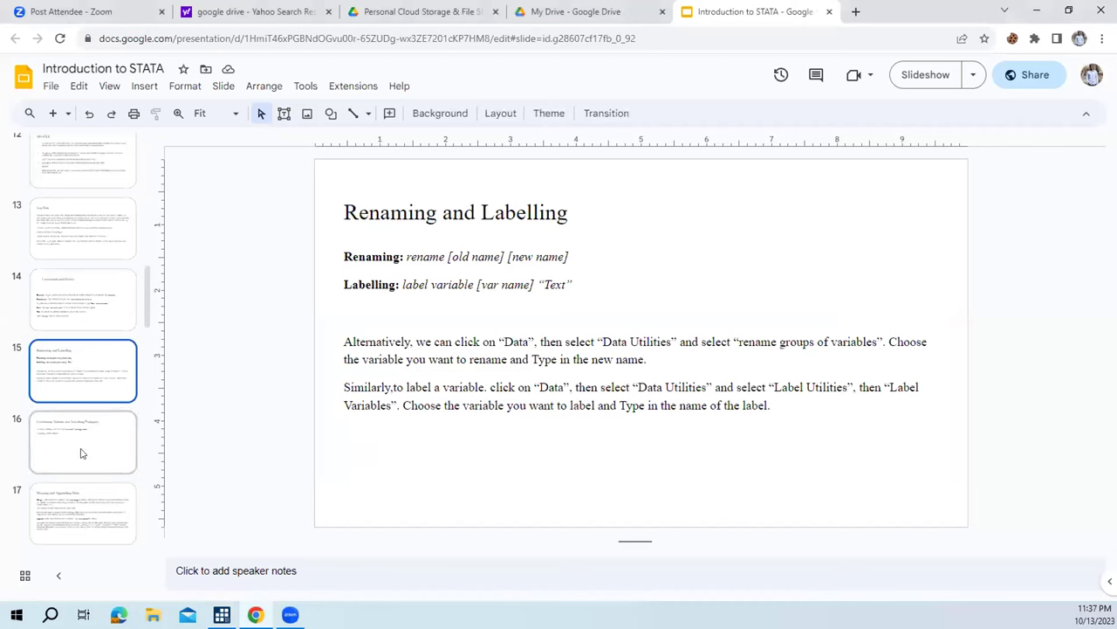
scroll(82, 451, "down", 5)
scroll(82, 452, "down", 10)
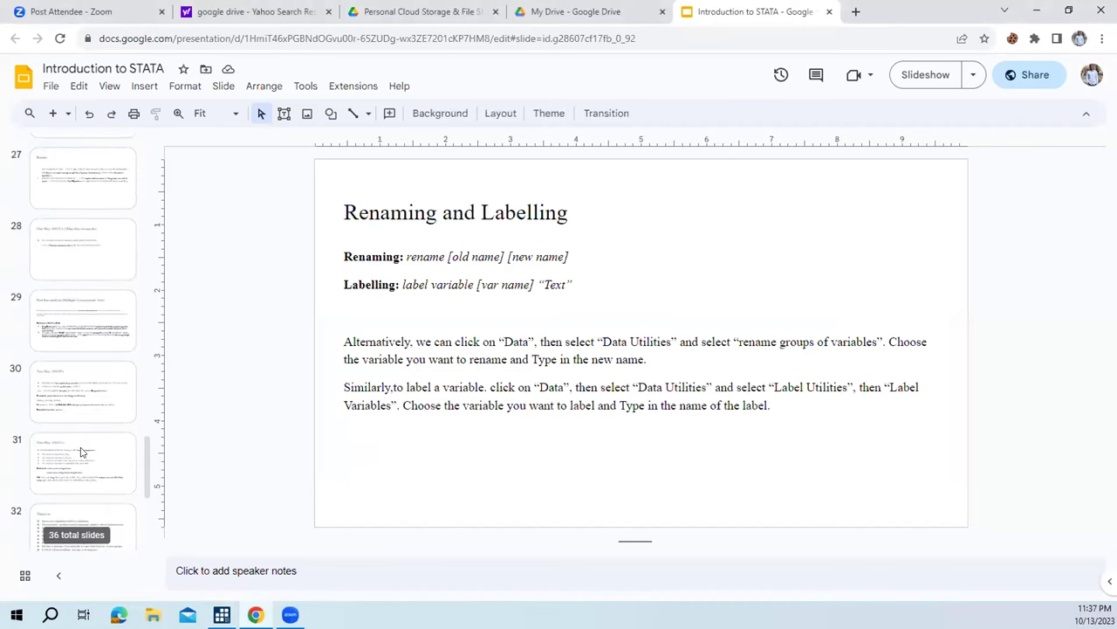
scroll(79, 436, "up", 10)
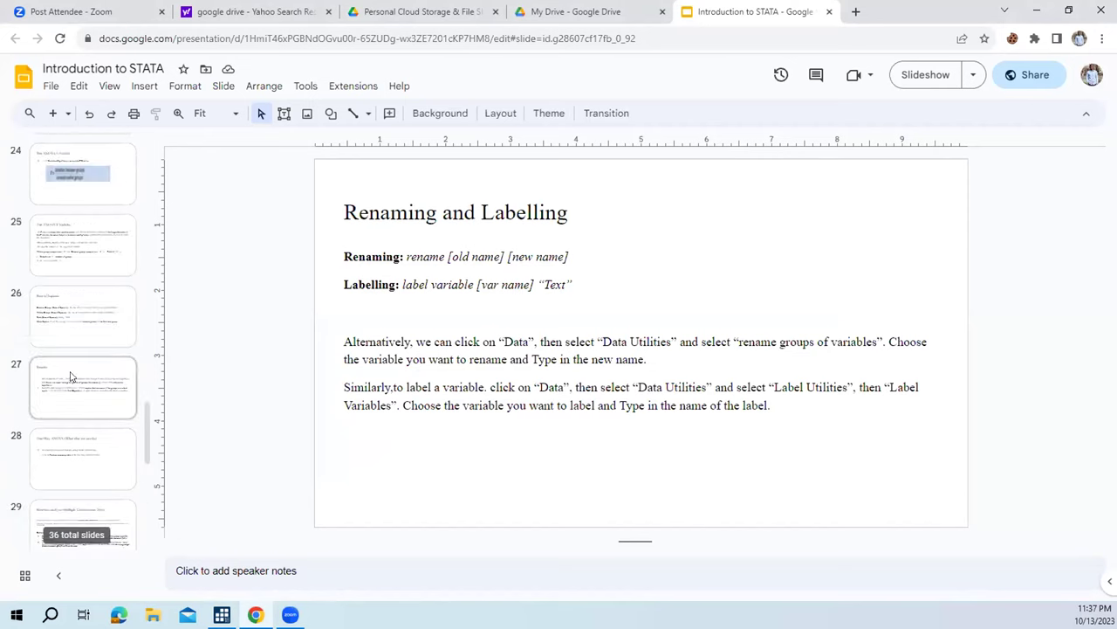
scroll(71, 375, "up", 4)
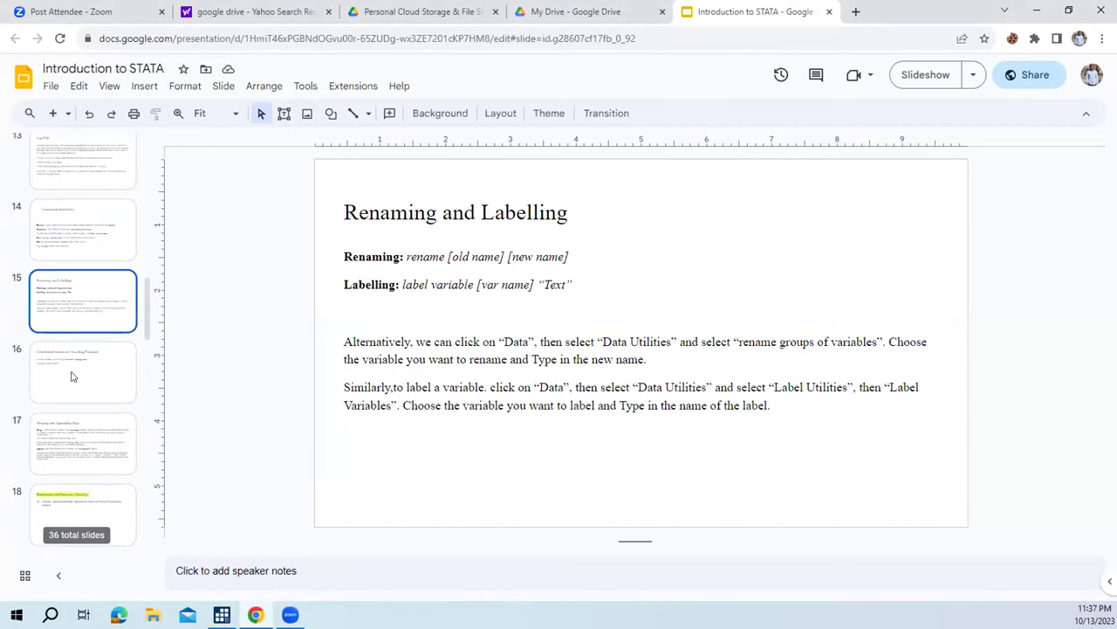
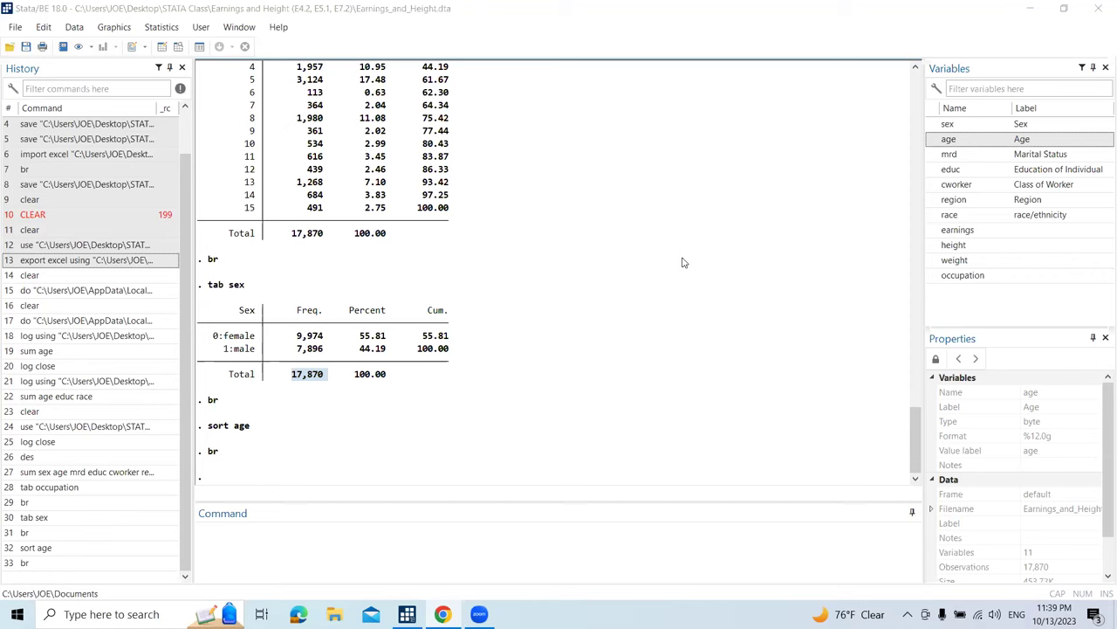
In Stata, sort the variable list by name in ascending and descending order, and restore its original order.
left_click_drag(933, 73, 965, 74)
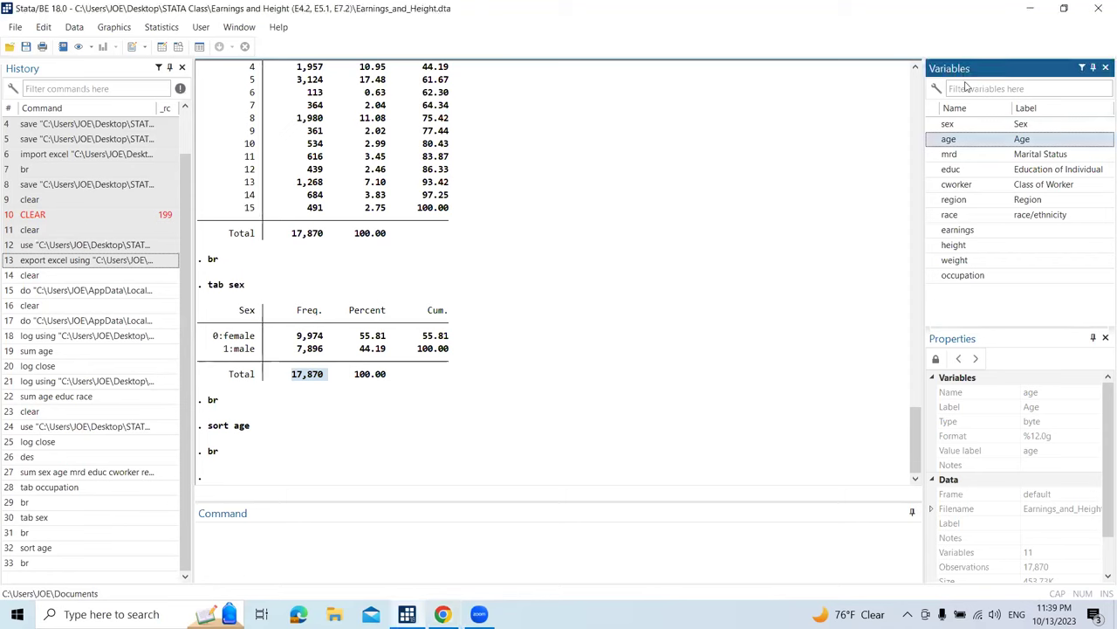
left_click(966, 109)
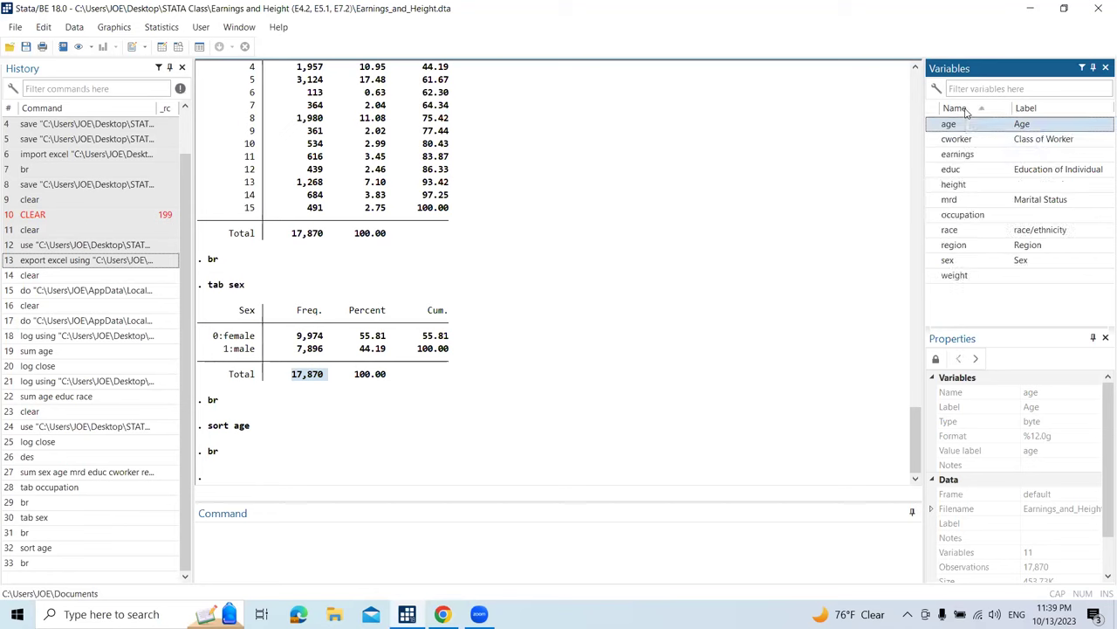
left_click(966, 109)
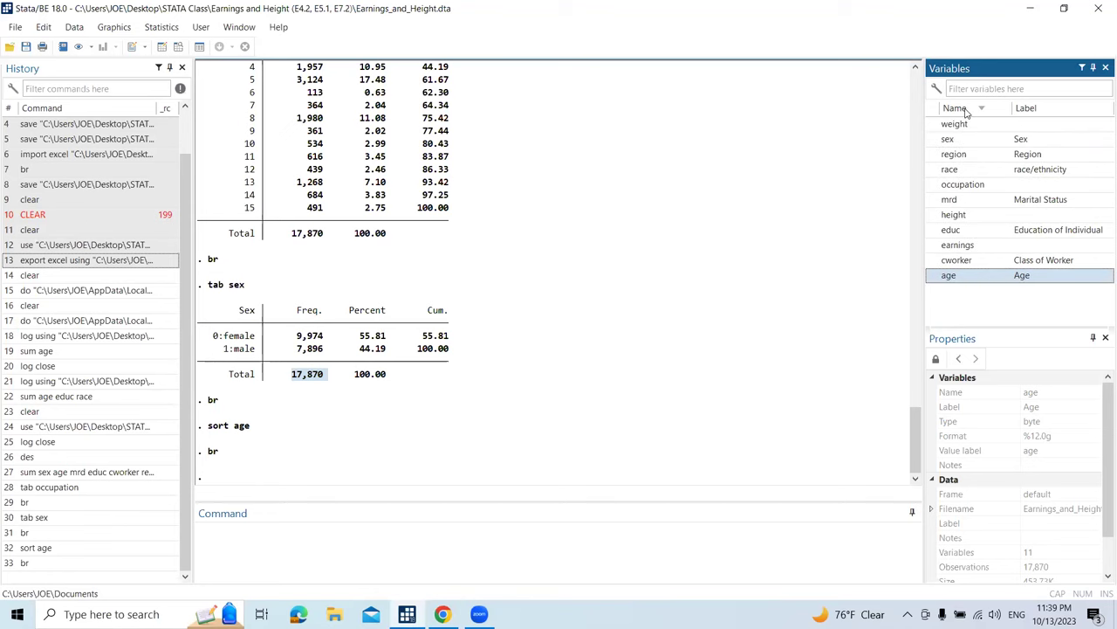
left_click(967, 109)
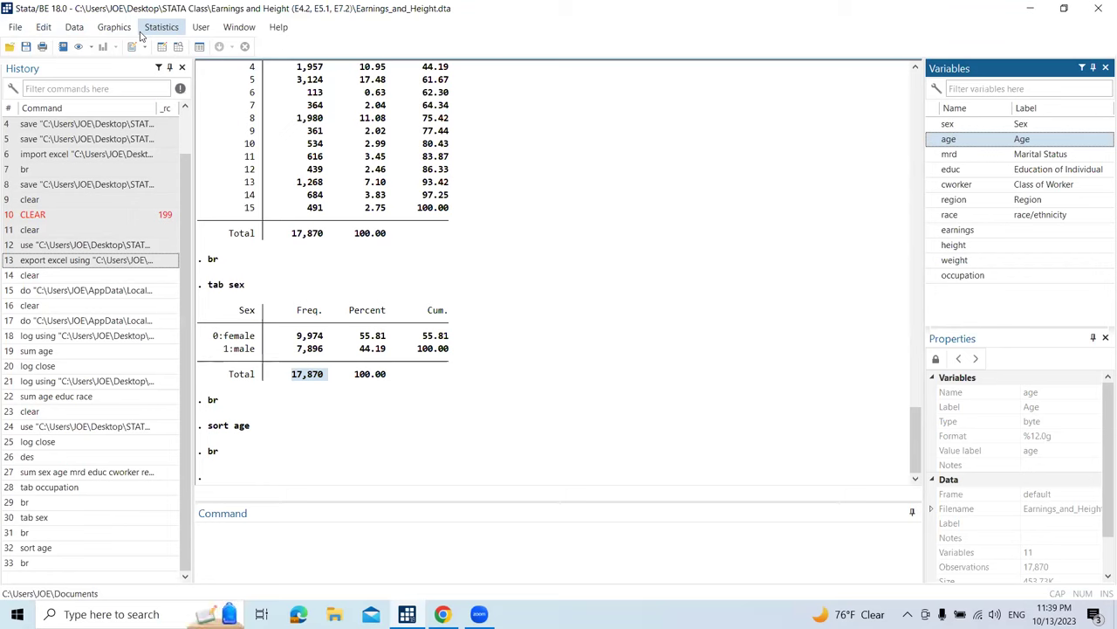
left_click(23, 30)
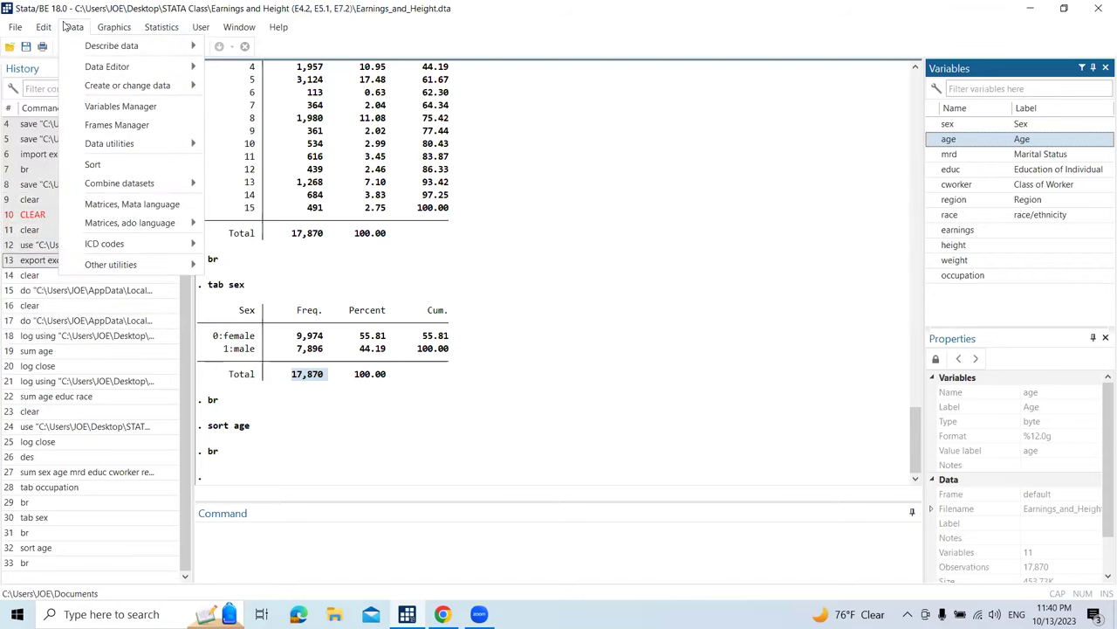
mouse_move(111, 30)
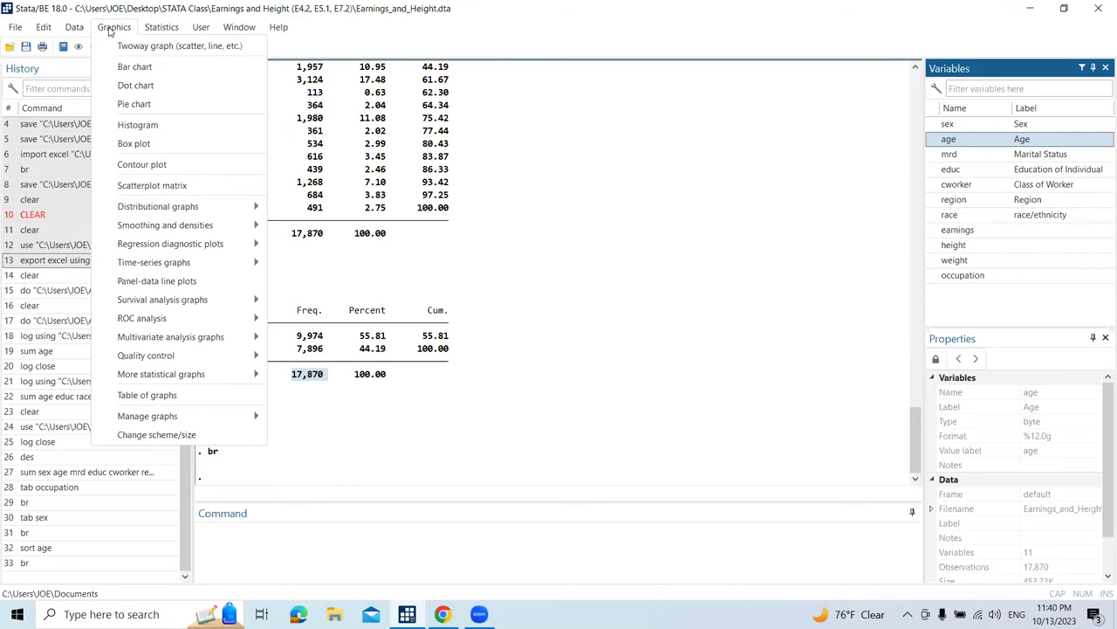
mouse_move(152, 30)
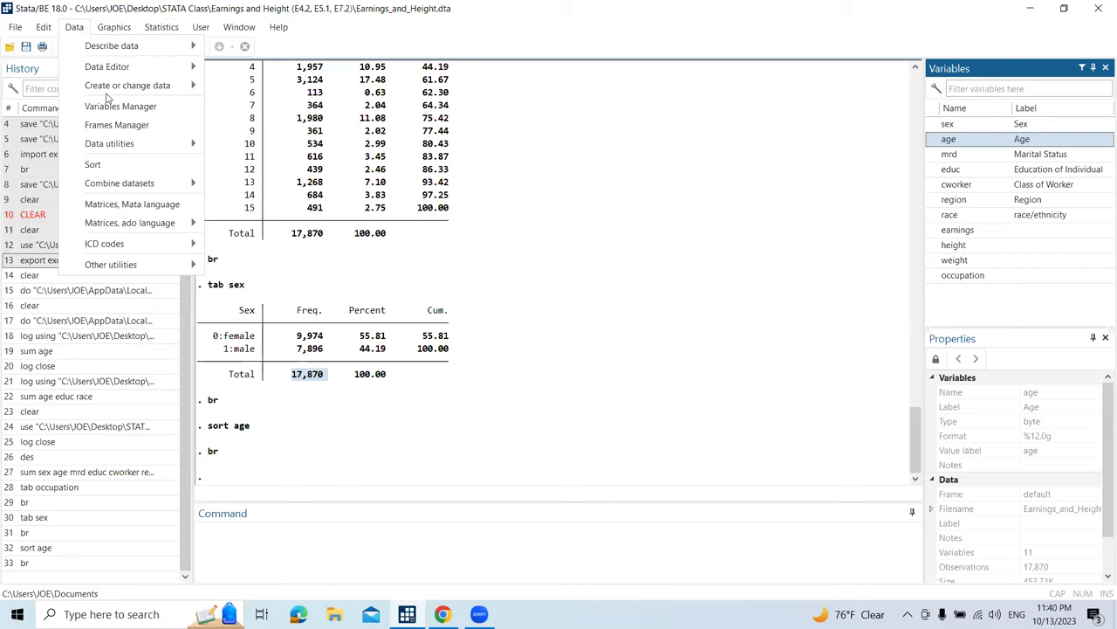
mouse_move(125, 143)
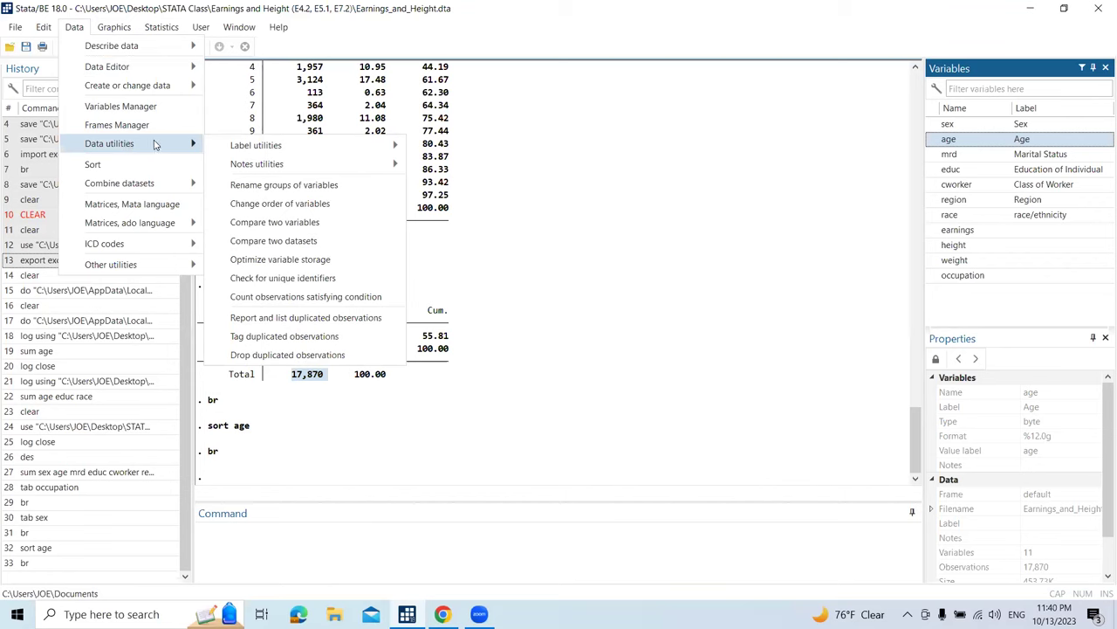
left_click(312, 185)
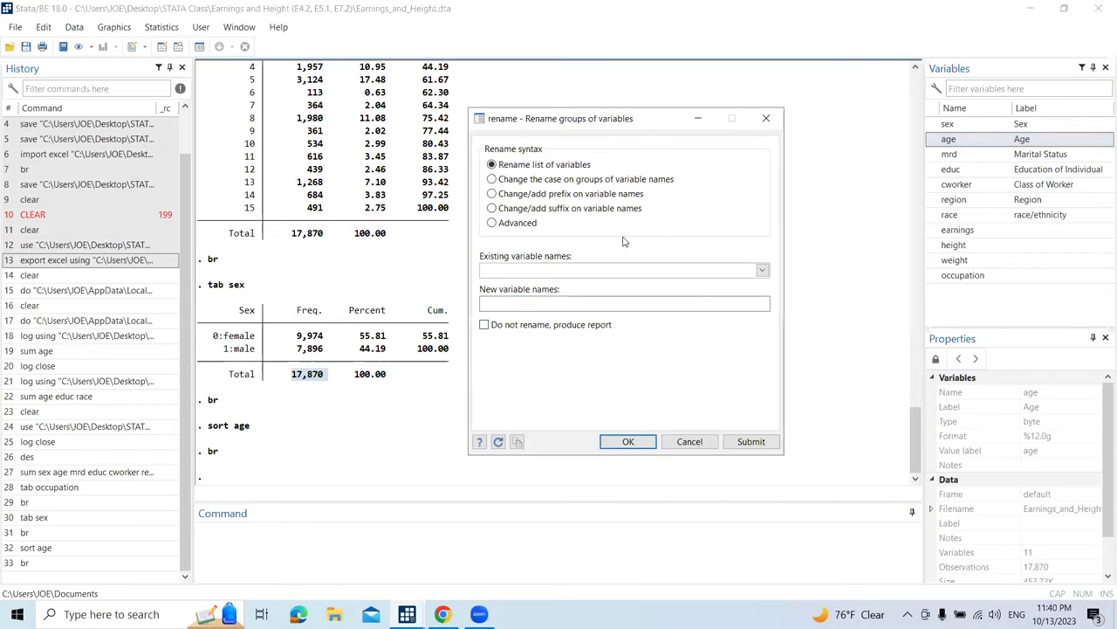
left_click(690, 442)
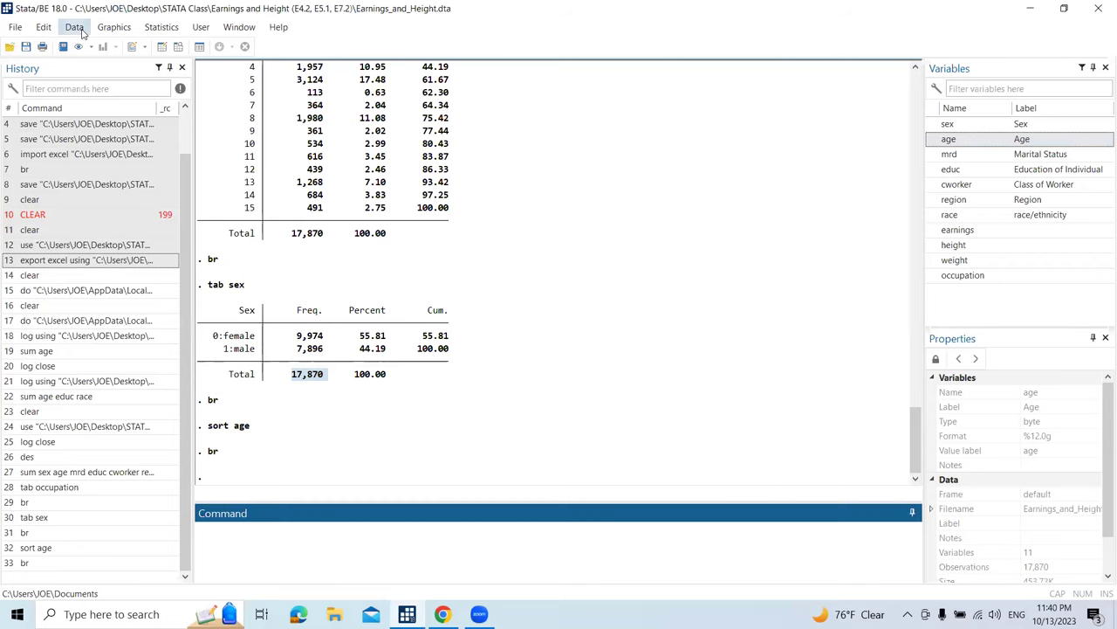
Rename the variable mrd to Marital using the Rename groups of variables dialog.
left_click(76, 27)
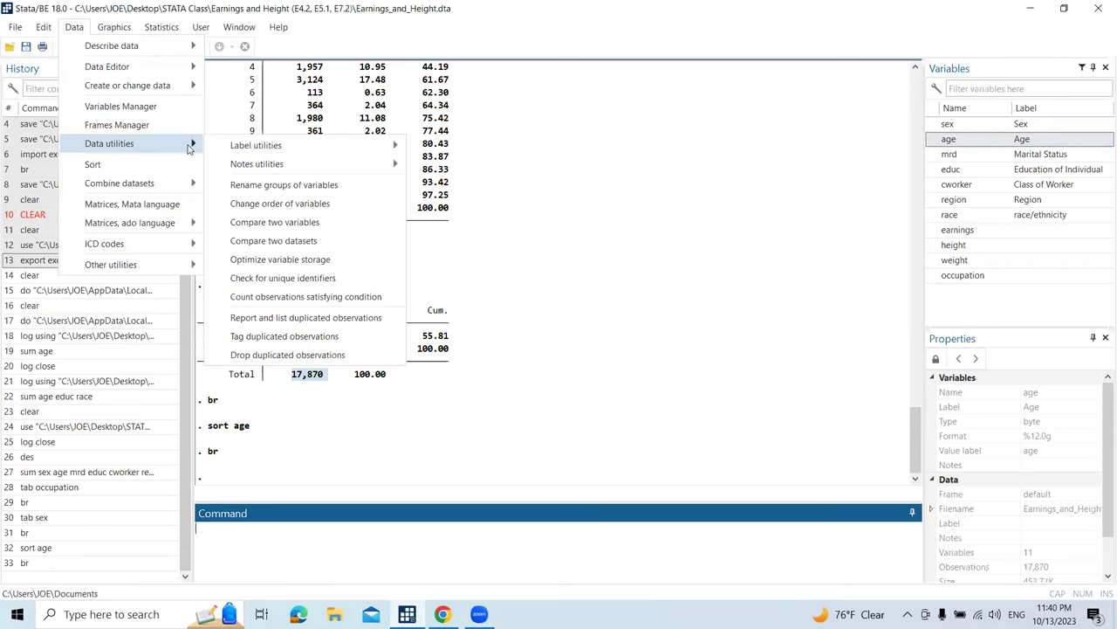
left_click(285, 187)
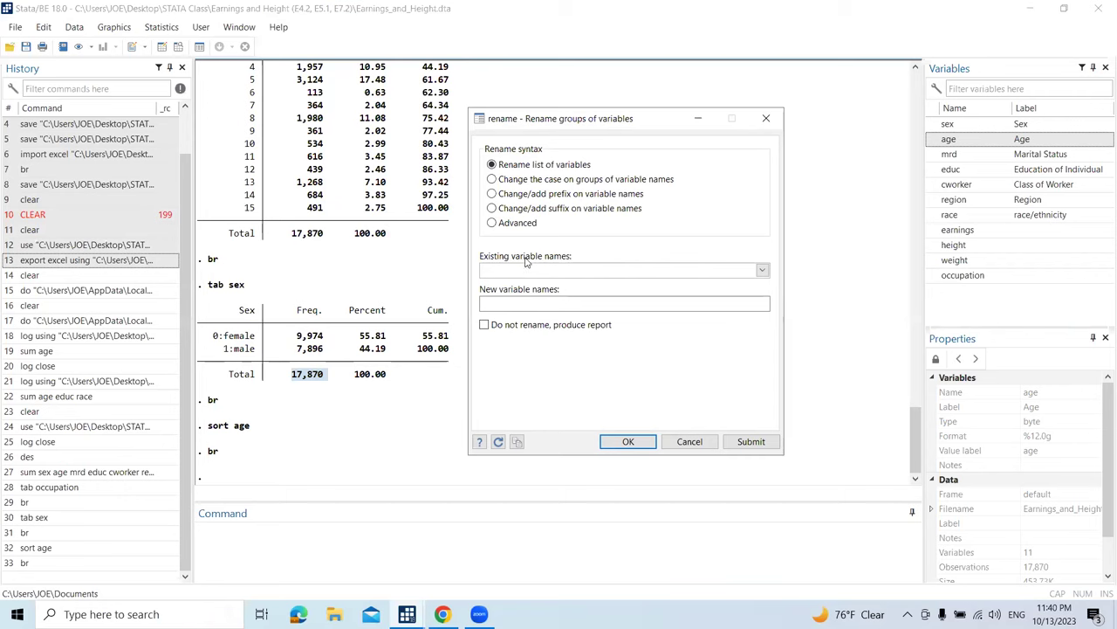
left_click(761, 271)
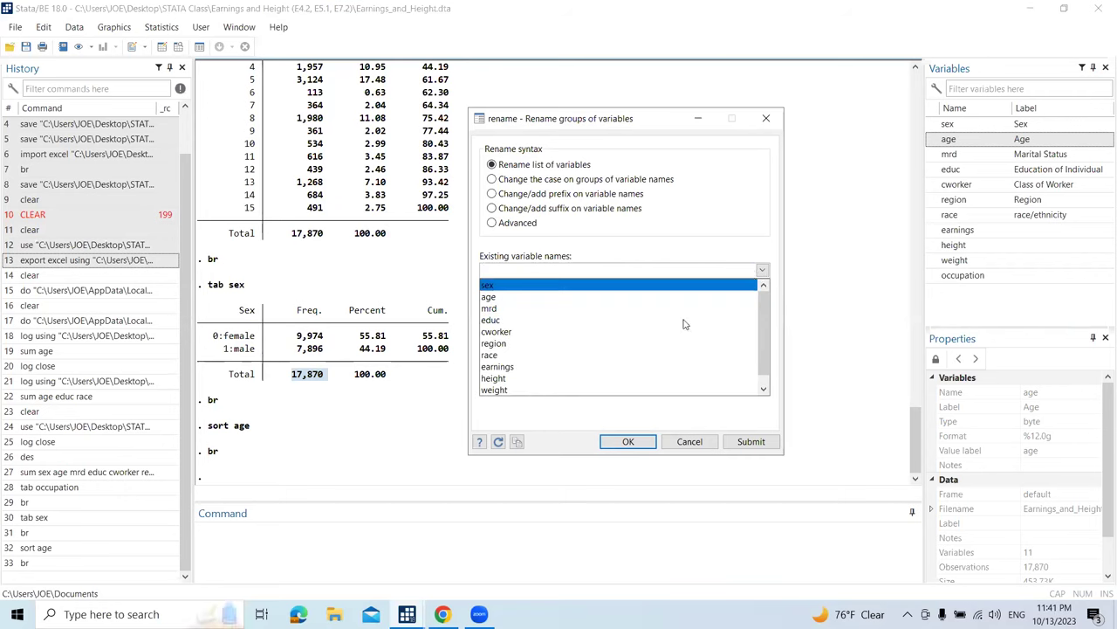
scroll(684, 325, "down", 1)
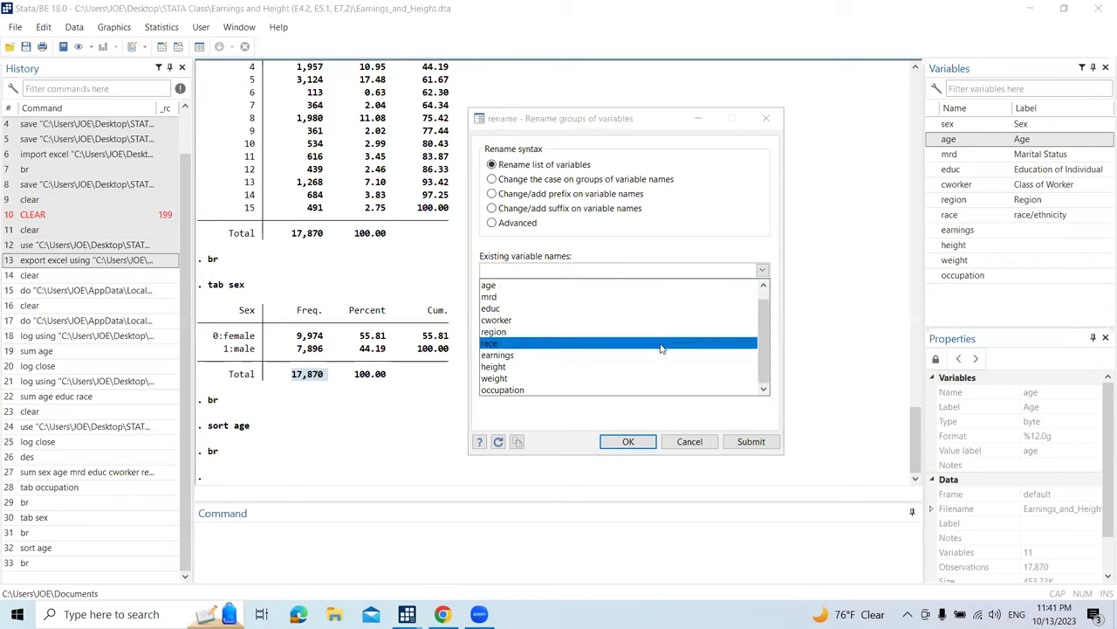
scroll(662, 347, "up", 1)
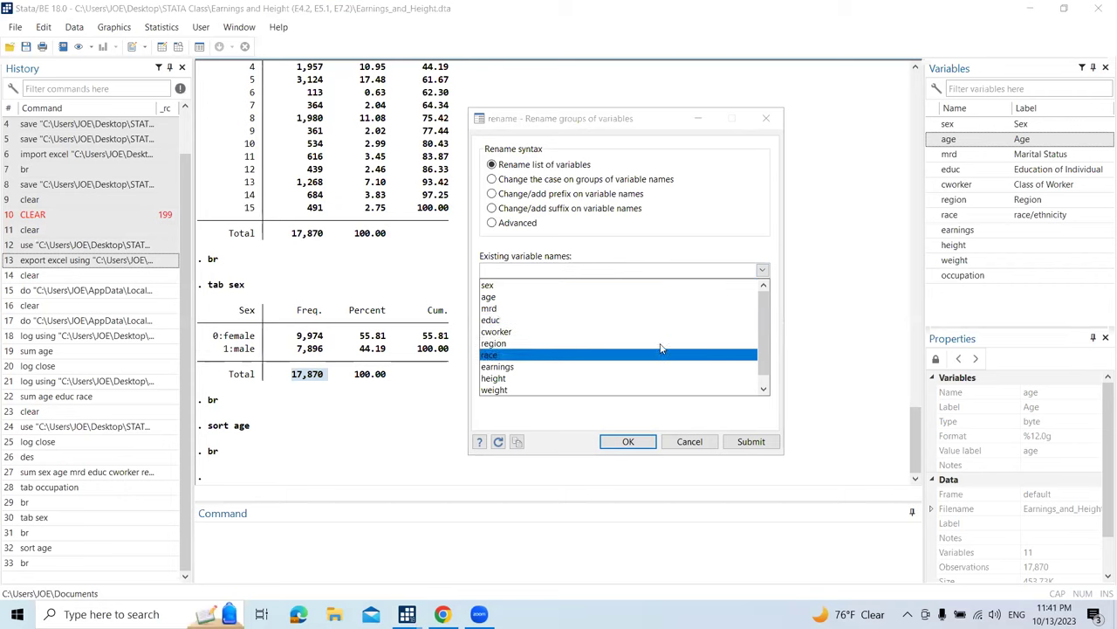
left_click(538, 313)
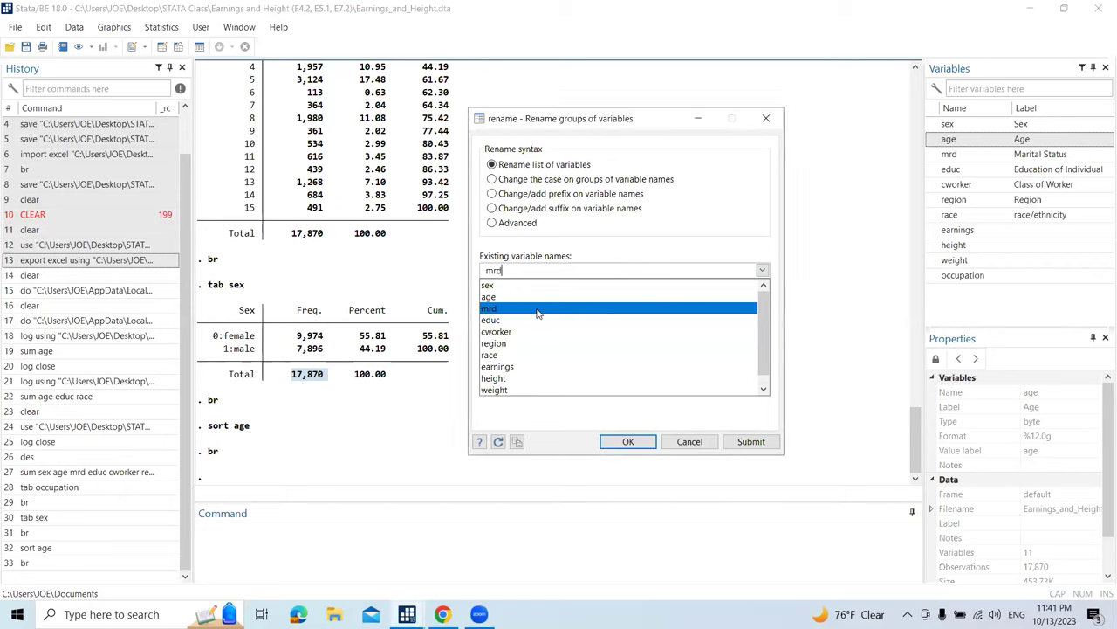
left_click(587, 251)
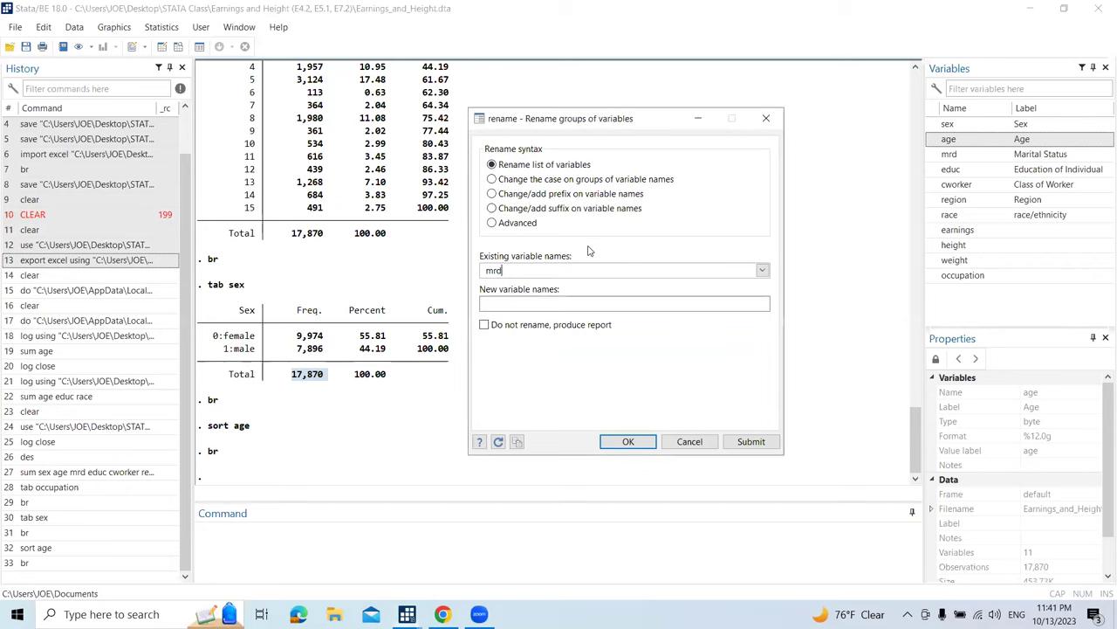
left_click(556, 302)
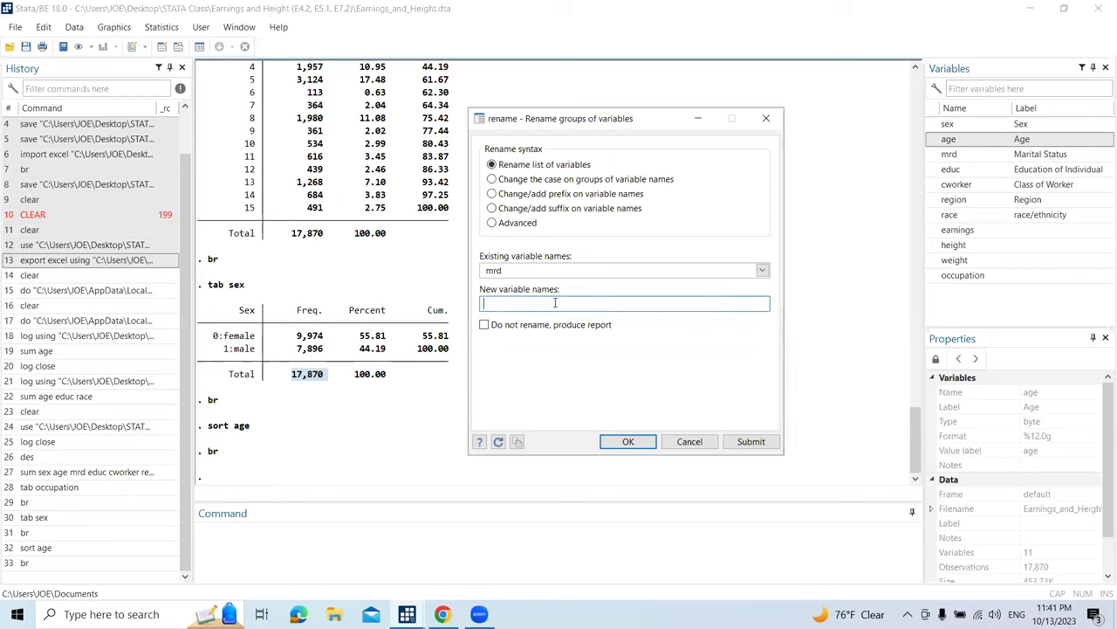
type("Marital")
left_click_drag(602, 123, 606, 111)
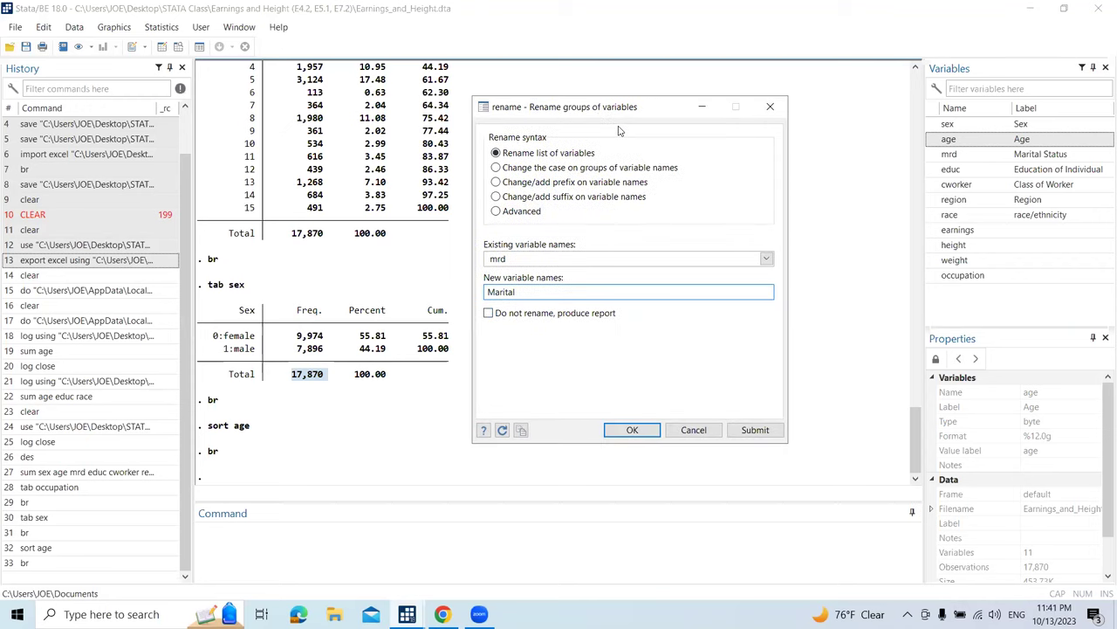
left_click(733, 433)
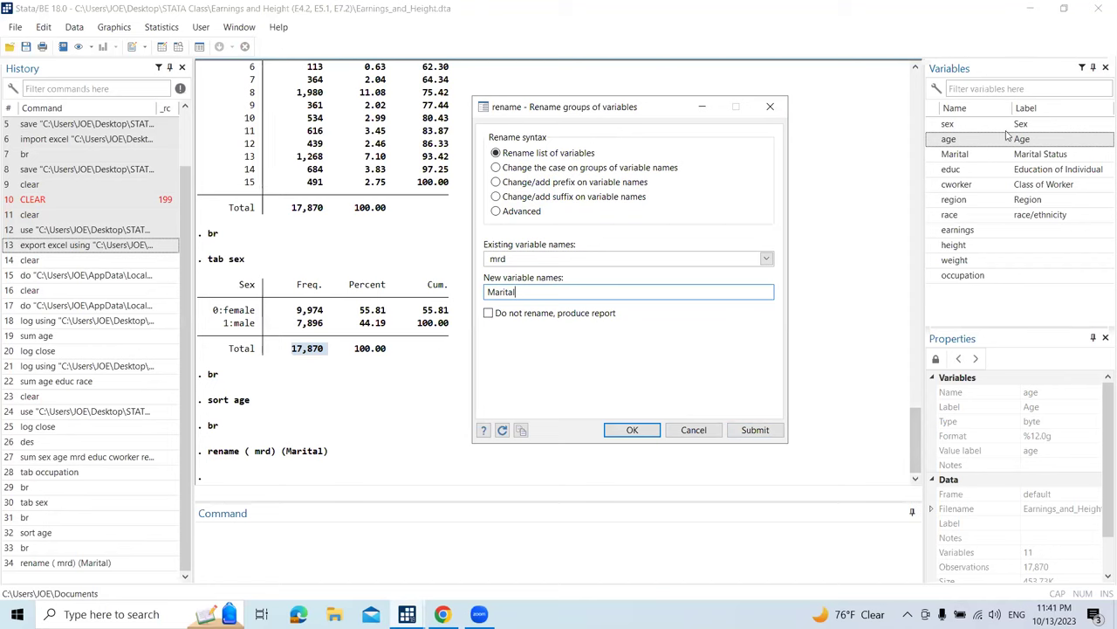
left_click(954, 156)
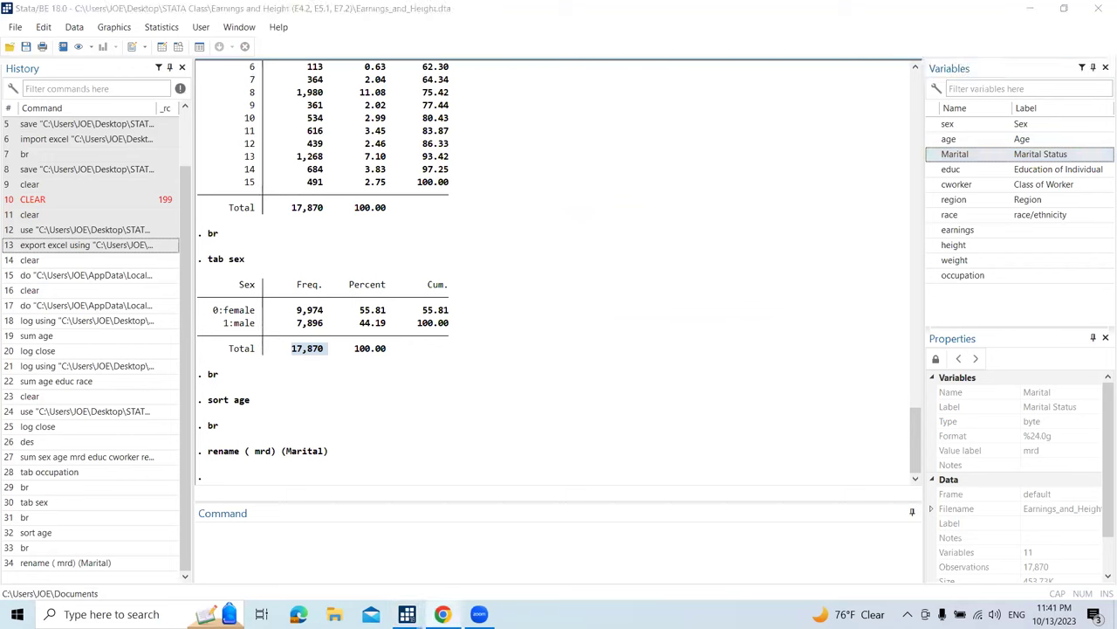
Enter the command template rename [old name] [new name] and replace the old-name placeholder with (race).
left_click(316, 529)
type("rename [old name] [new name]")
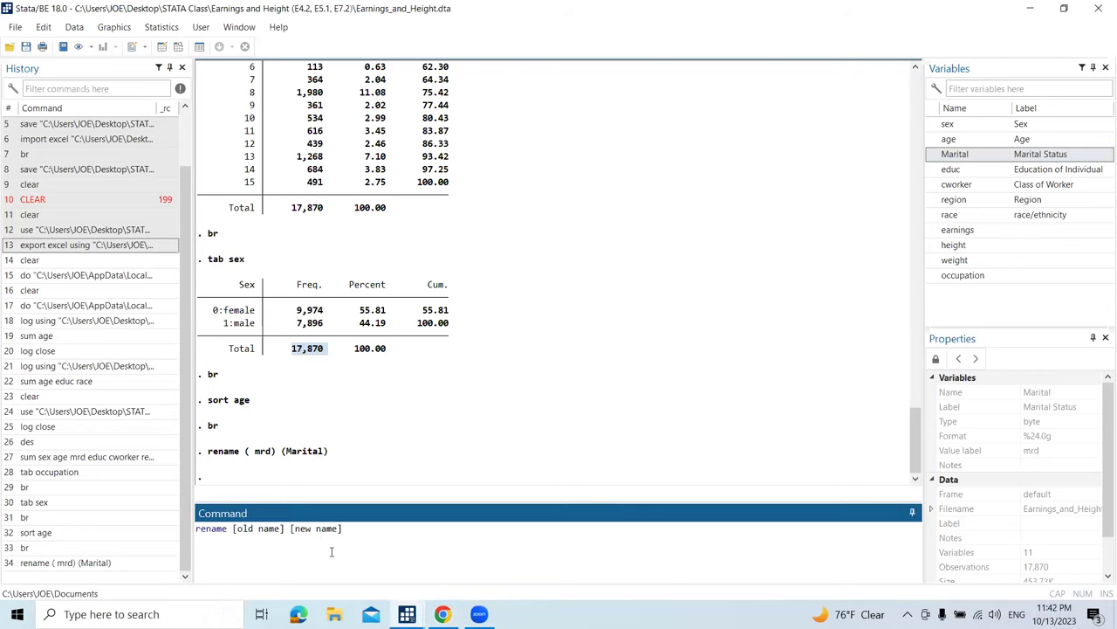
left_click(280, 530)
left_click_drag(251, 529, 234, 530)
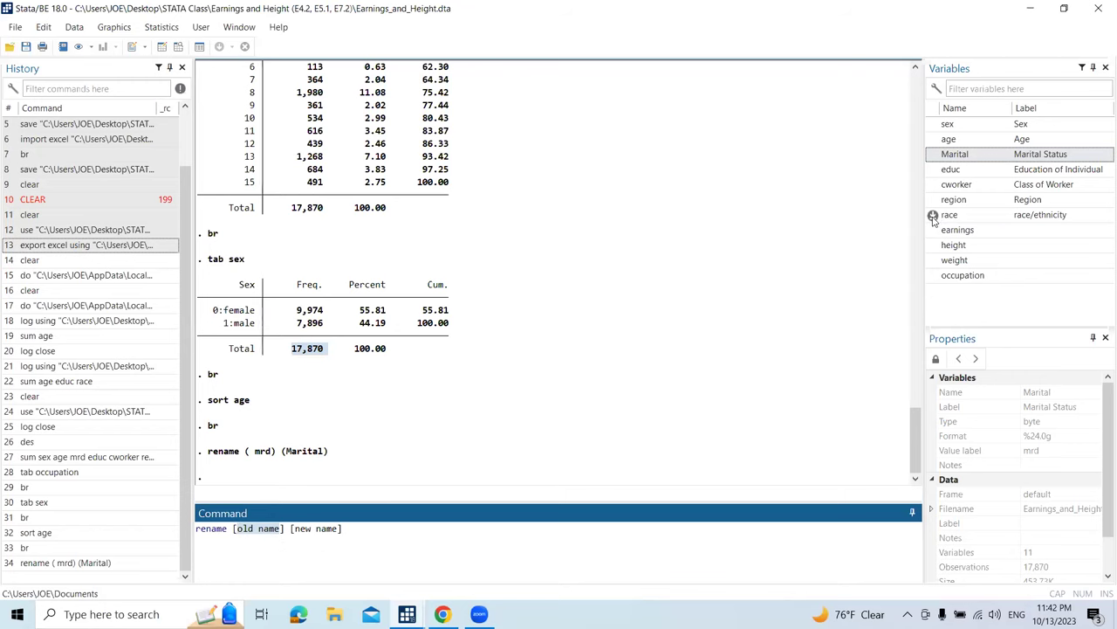
left_click(932, 218)
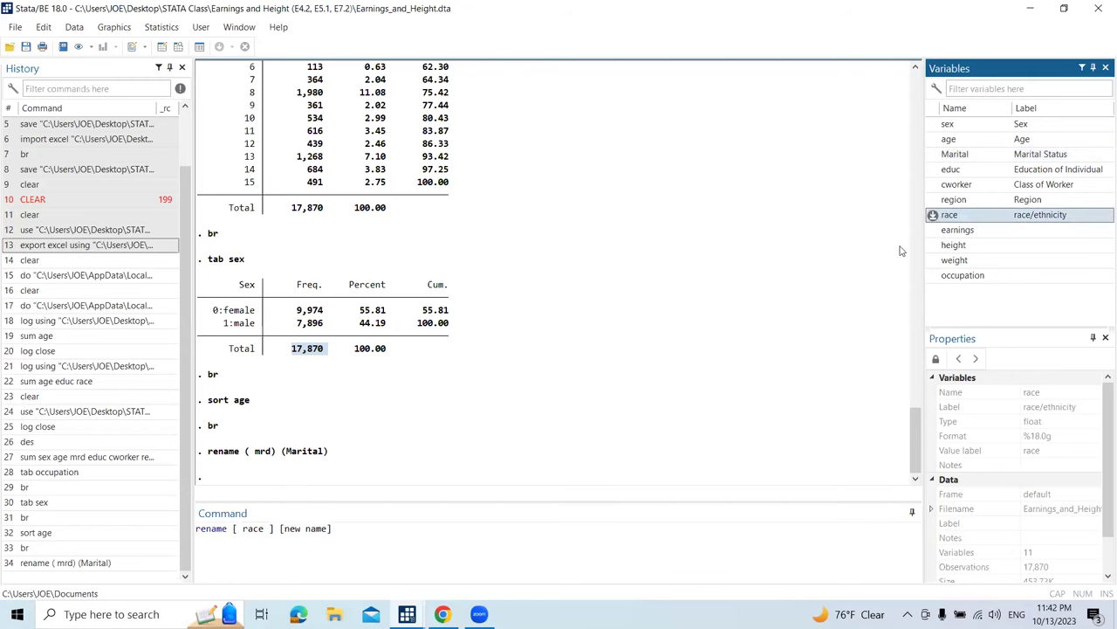
left_click(271, 528)
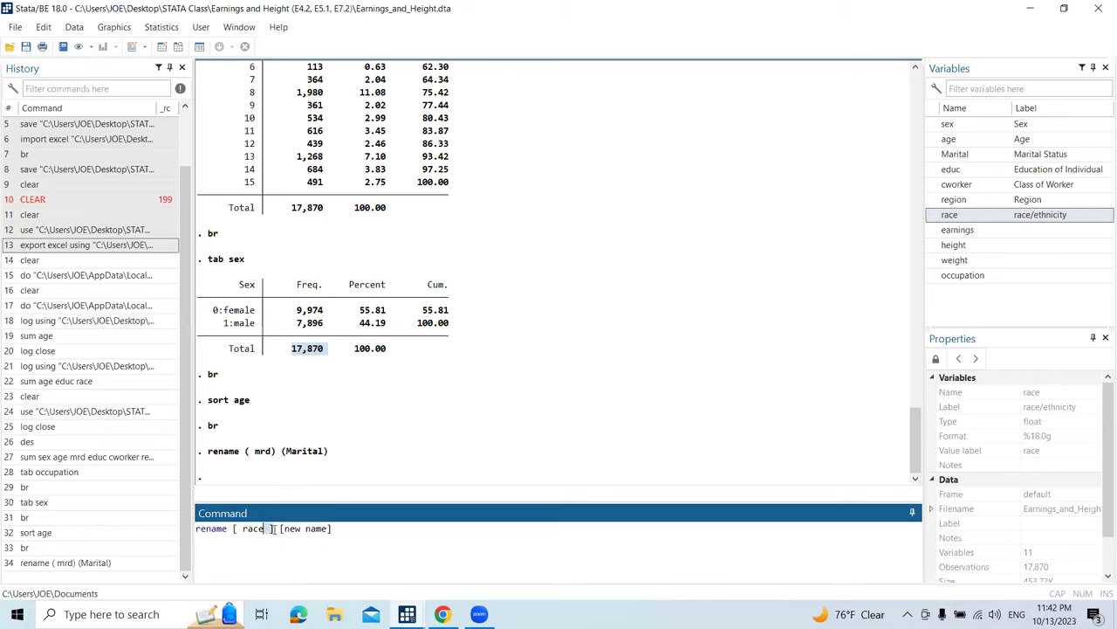
key("Delete")
key("Delete")
type(")")
key("BackSpace")
key("BackSpace")
type("(")
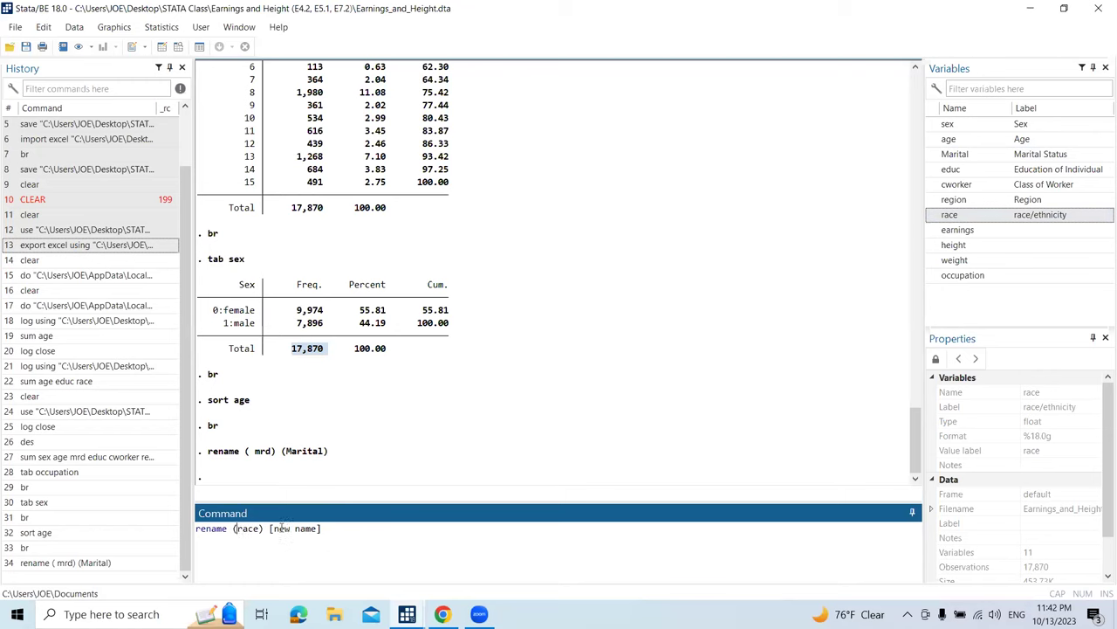
Replace the new-name placeholder with (Race) and run the rename command.
left_click_drag(316, 528, 271, 529)
type("Race")
key("Delete")
key("Left")
key("Left")
key("BackSpace")
type("(")
key("Right")
key("Right")
key("Right")
key("Right")
type(")")
key("Return")
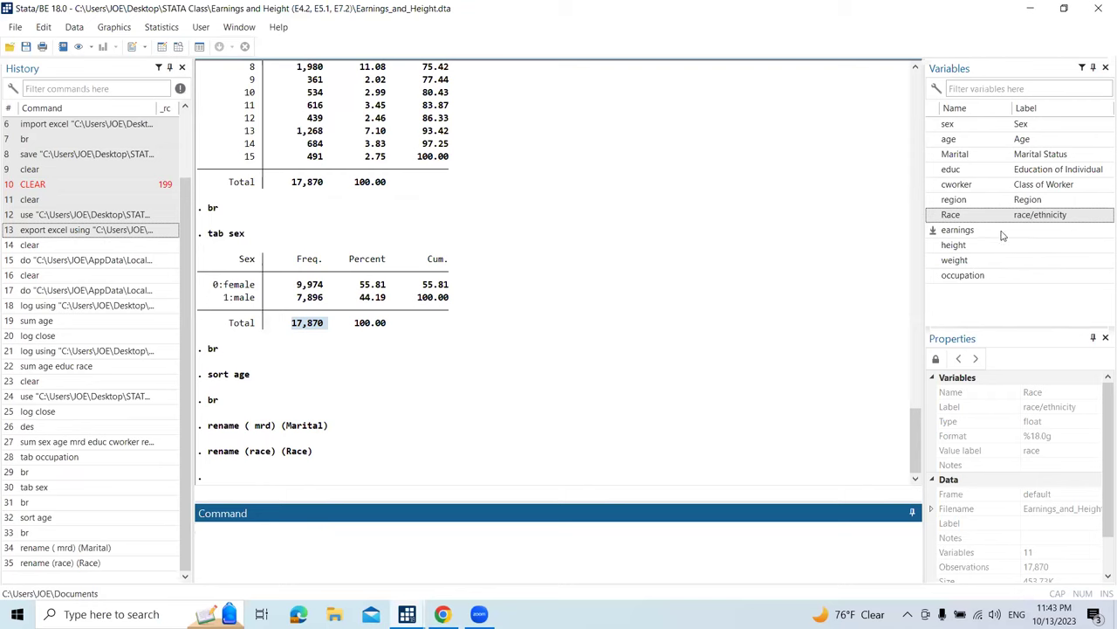
Examine the variables without labels, from earnings through height and weight to occupation, in the variable list.
double_click(1032, 234)
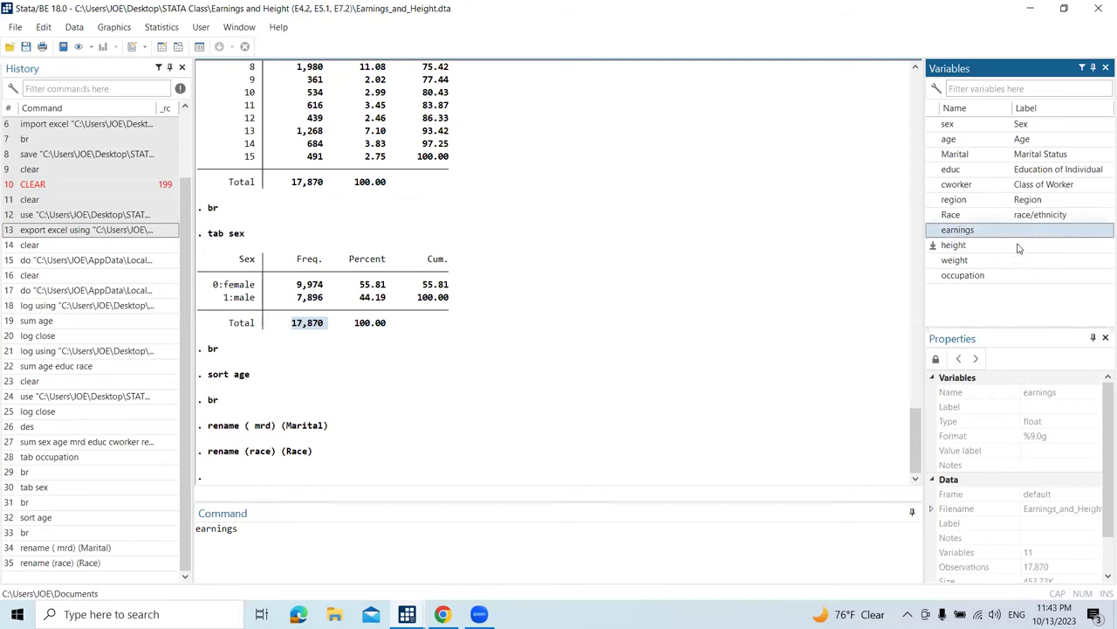
left_click(1027, 247)
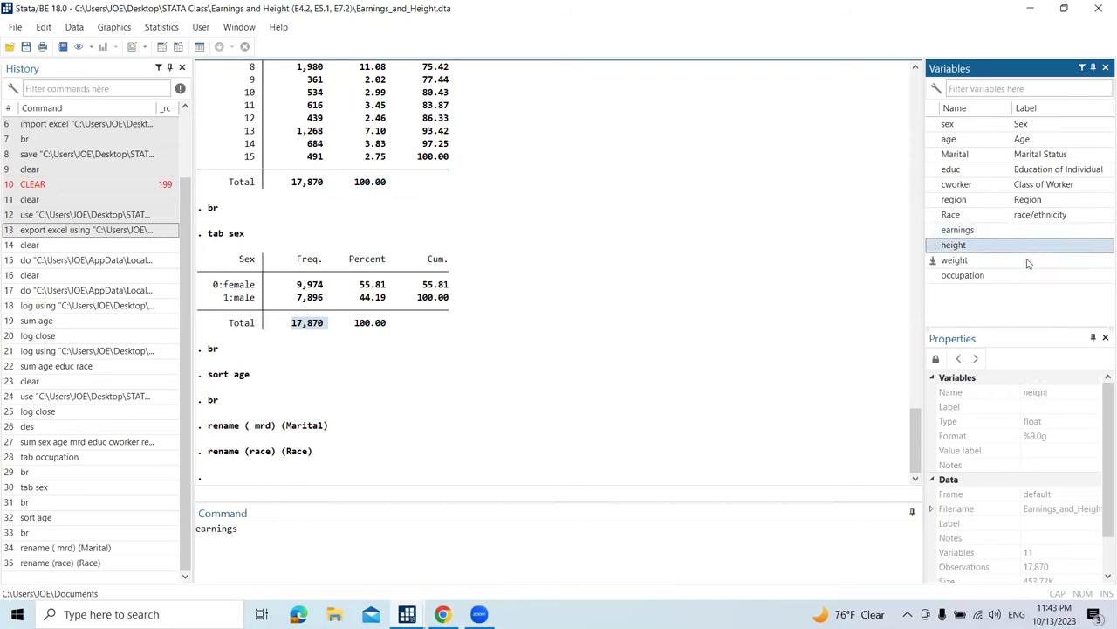
left_click(1028, 262)
left_click(1033, 277)
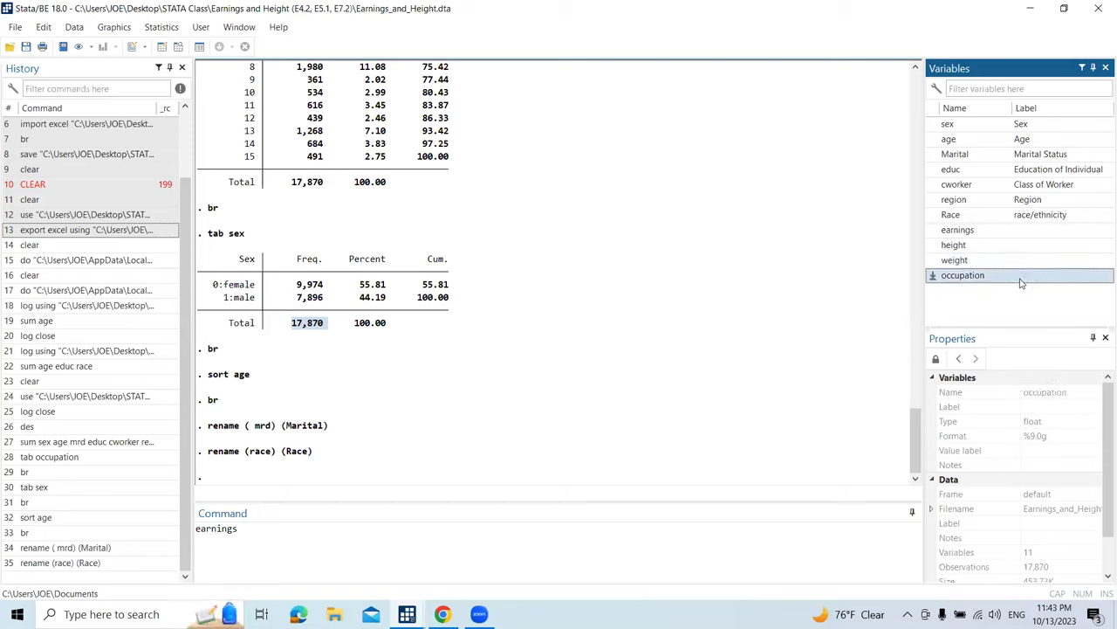
left_click(1039, 235)
key("Down")
key("Down")
key("Down")
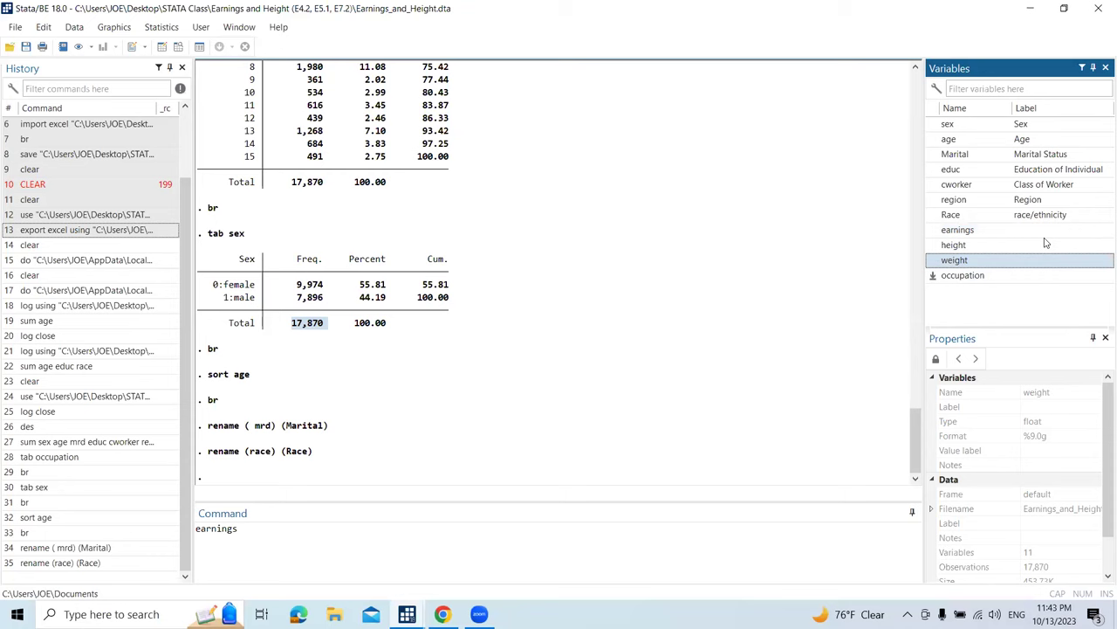
key("Up")
key("Up")
key("Up")
key("Down")
key("Down")
key("Down")
key("Up")
key("Up")
key("Up")
left_click(1046, 252)
left_click(1047, 276)
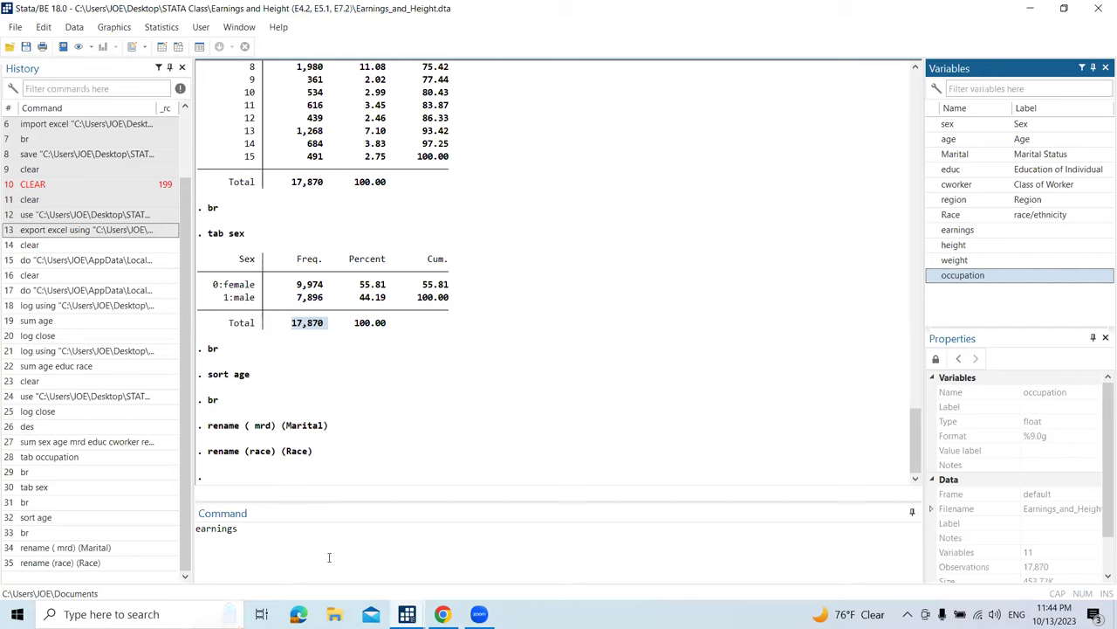
Clear the stray earnings entry from the command line and compose the command sort age earnings.
left_click(208, 538)
left_click_drag(237, 529, 189, 529)
key("BackSpace")
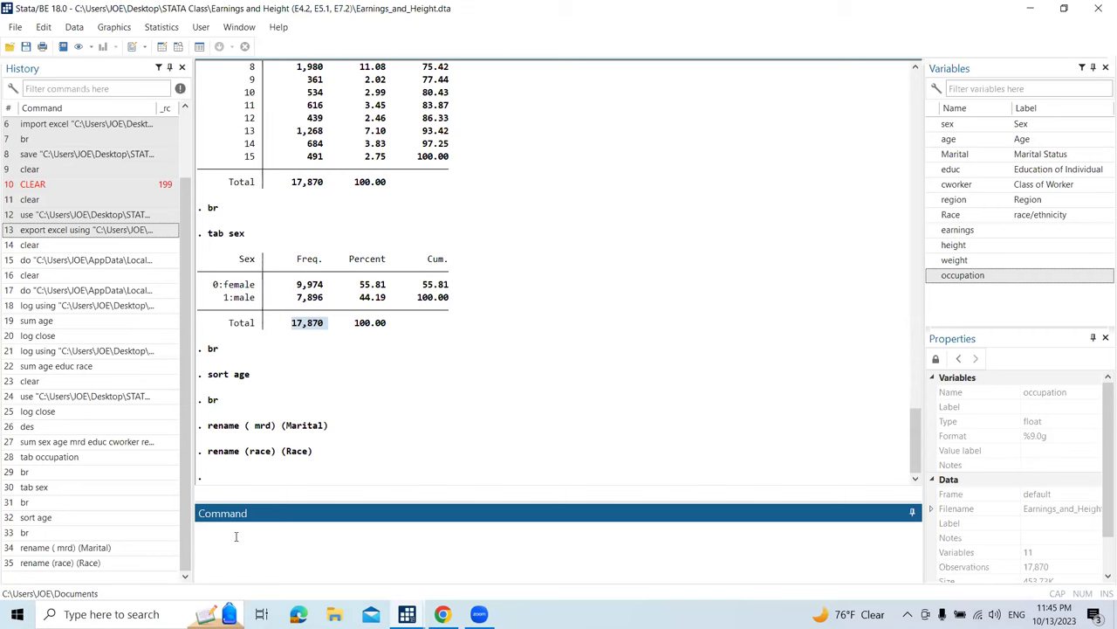
type("sort")
left_click(932, 140)
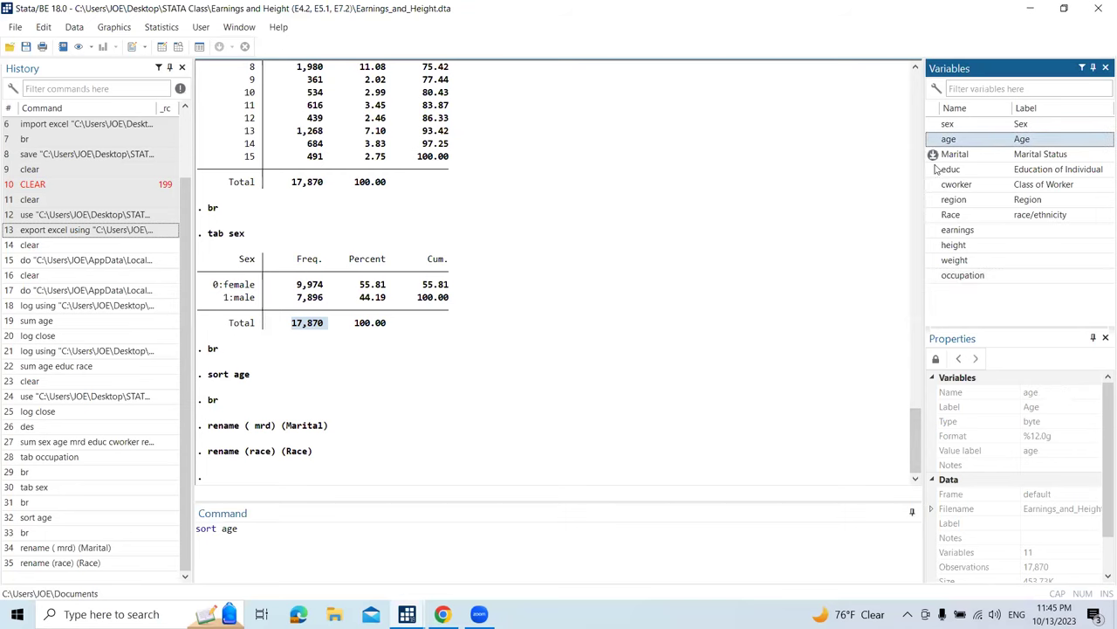
left_click(932, 232)
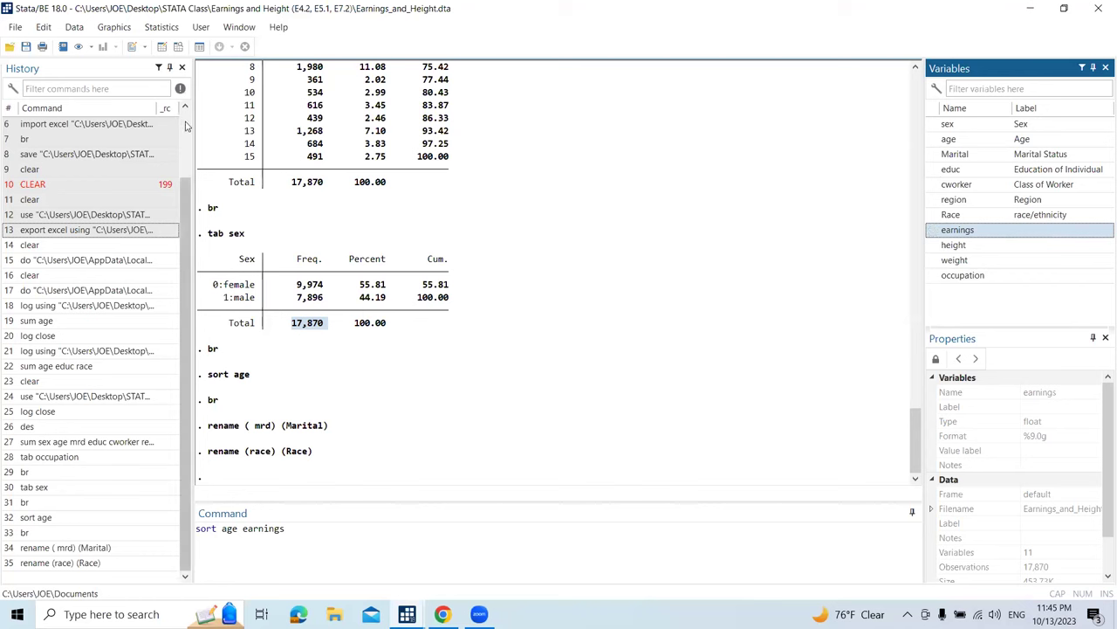
Check the dataset's current row order in the Data Editor, and run the sort age earnings command.
left_click(163, 47)
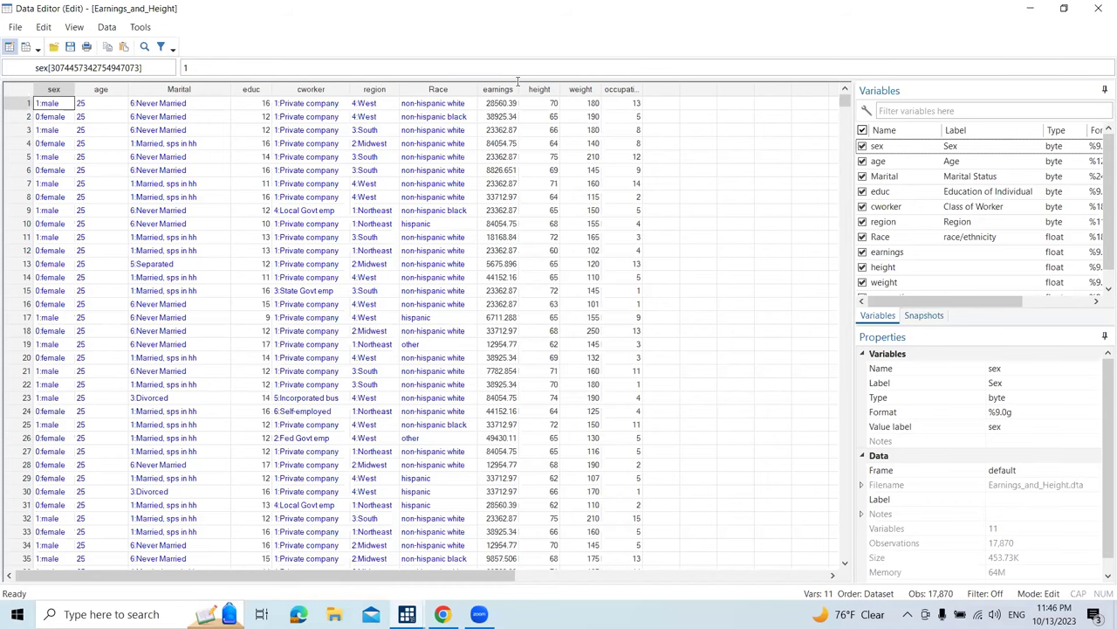
left_click(1099, 8)
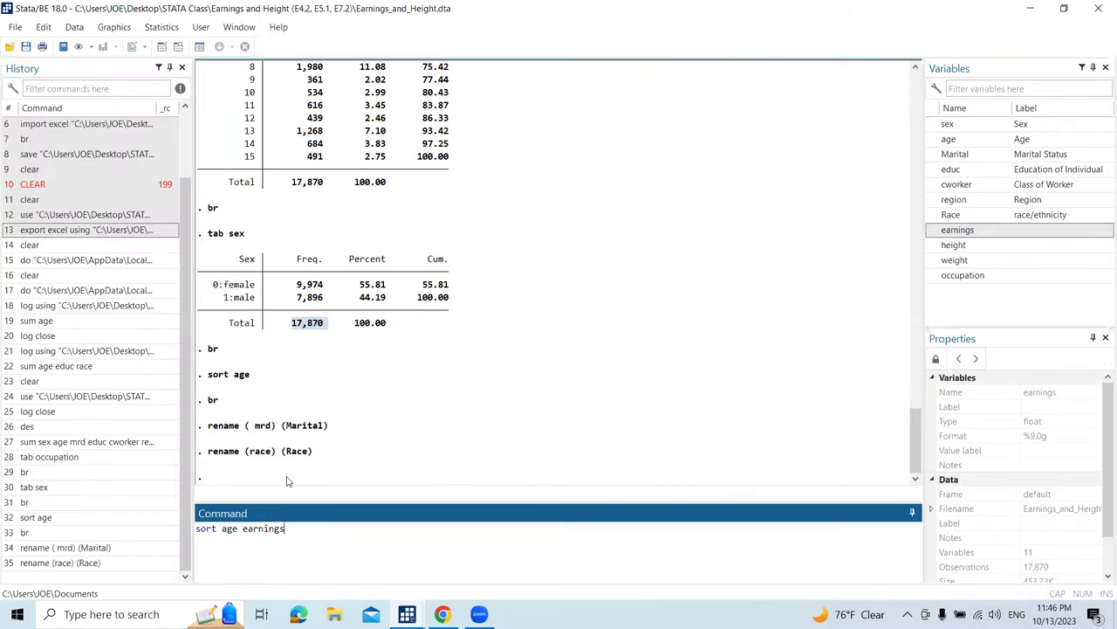
left_click_drag(222, 528, 301, 527)
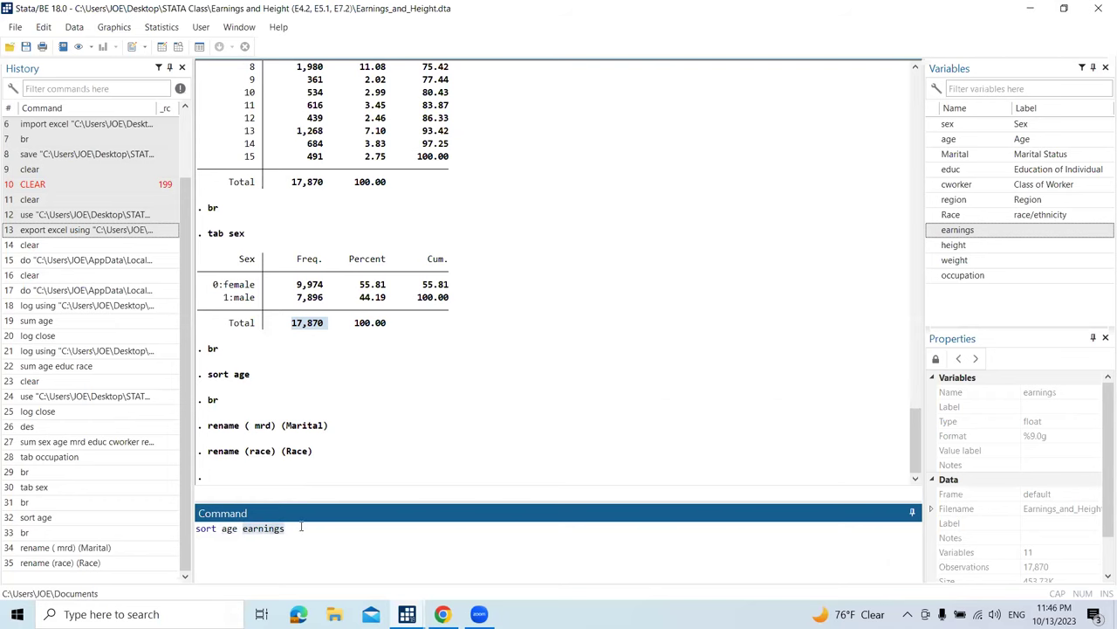
key("Return")
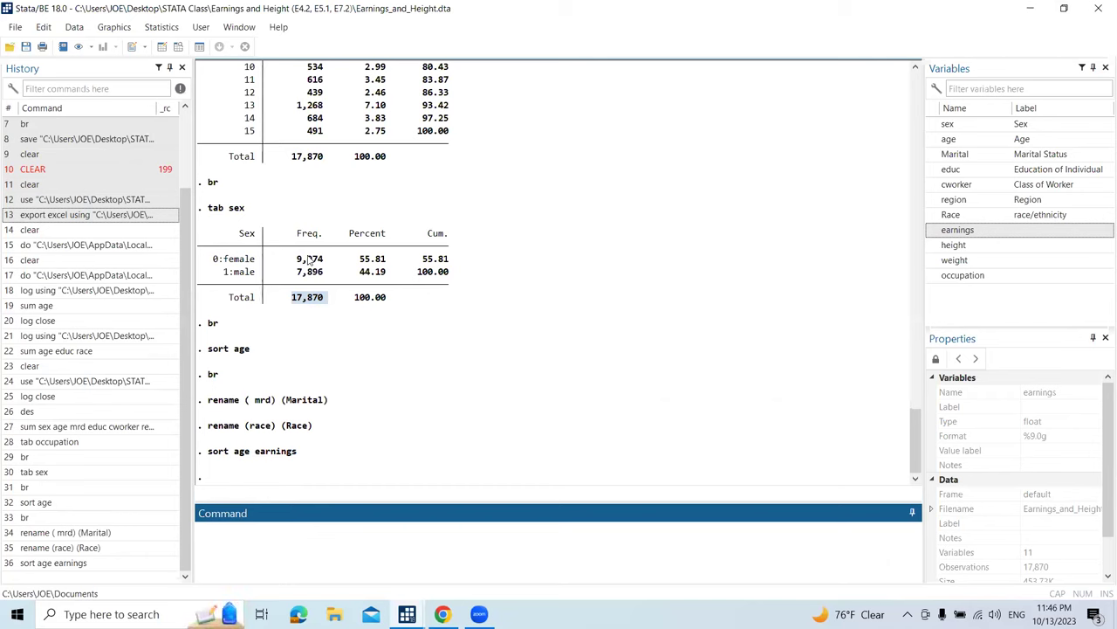
Browse the dataset with the br command to examine the age and earnings order, and close the Data Editor.
type("br")
key("Return")
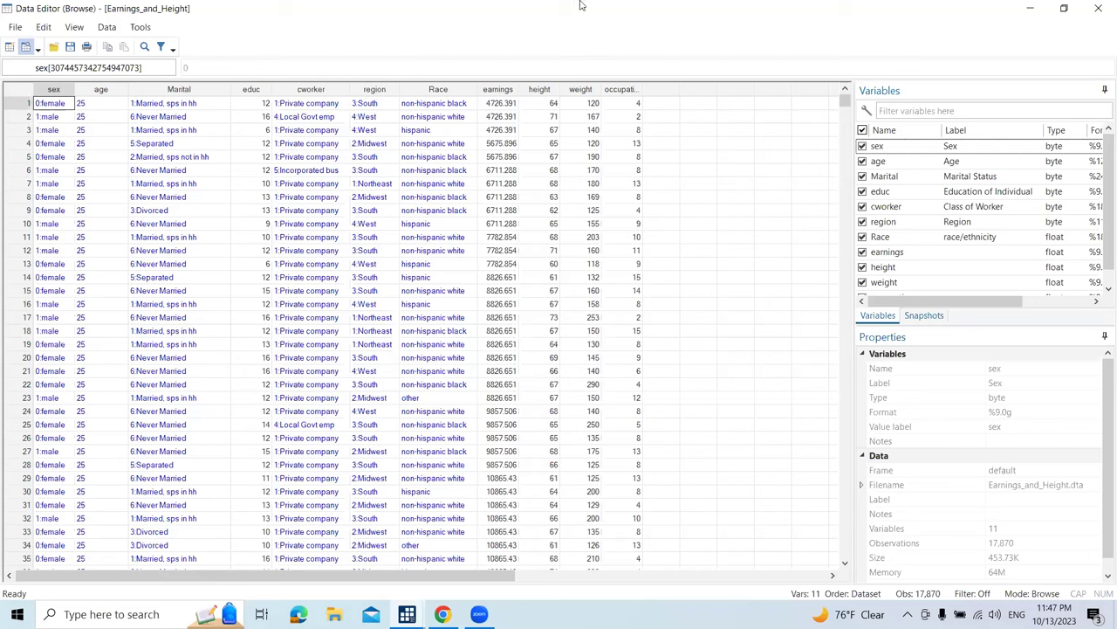
left_click(1100, 8)
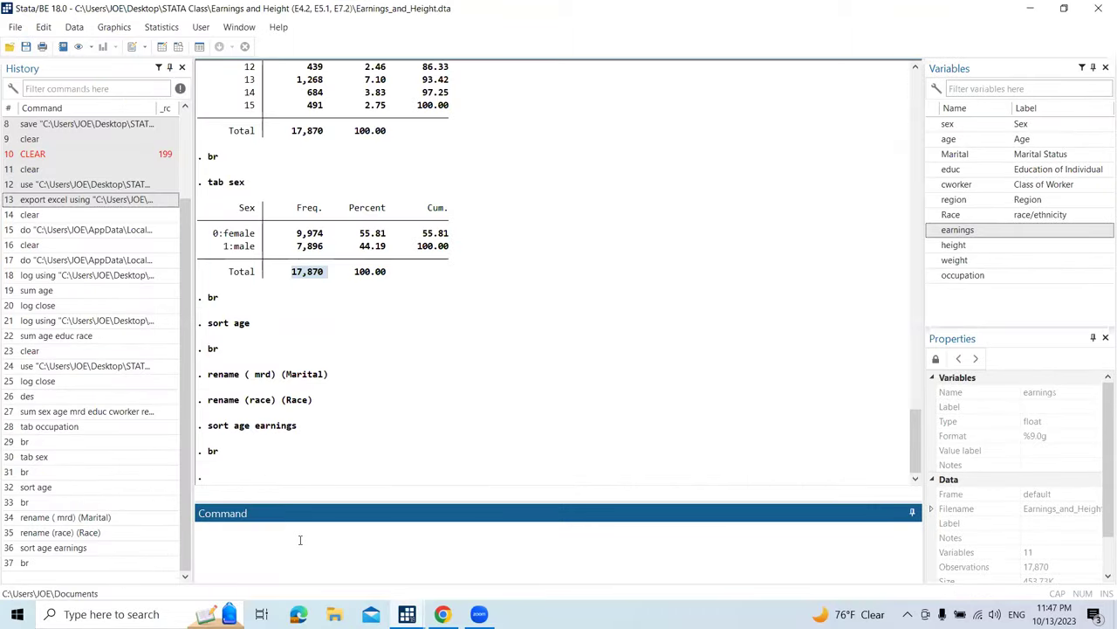
Sort the dataset by age, sex and educ, and check the row order in the Data Editor.
type("sort")
double_click(933, 139)
double_click(928, 124)
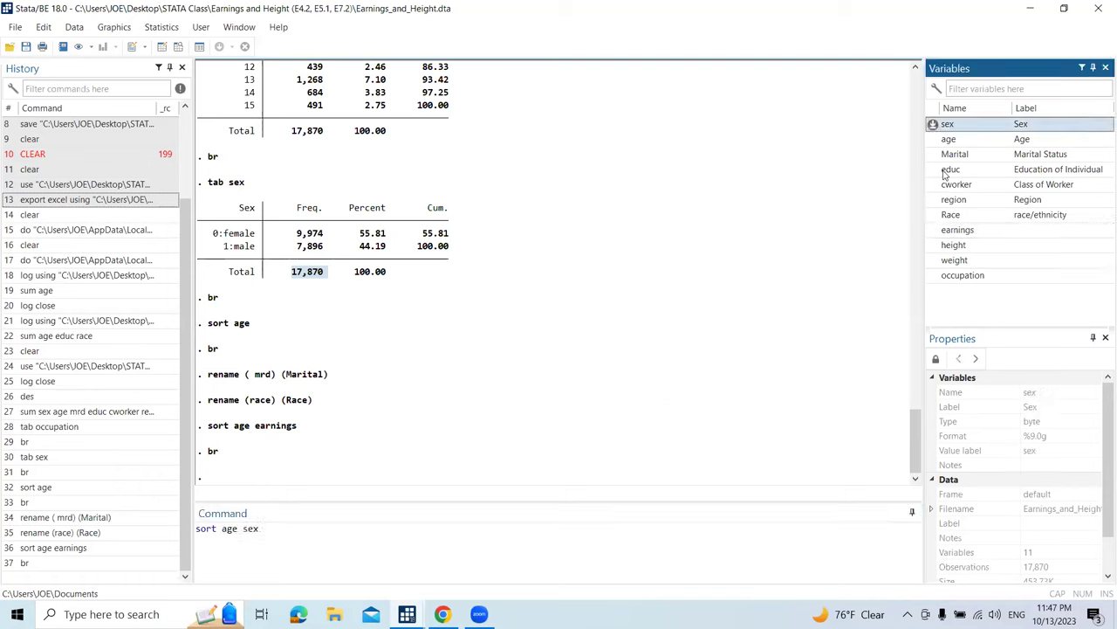
double_click(932, 169)
key("Return")
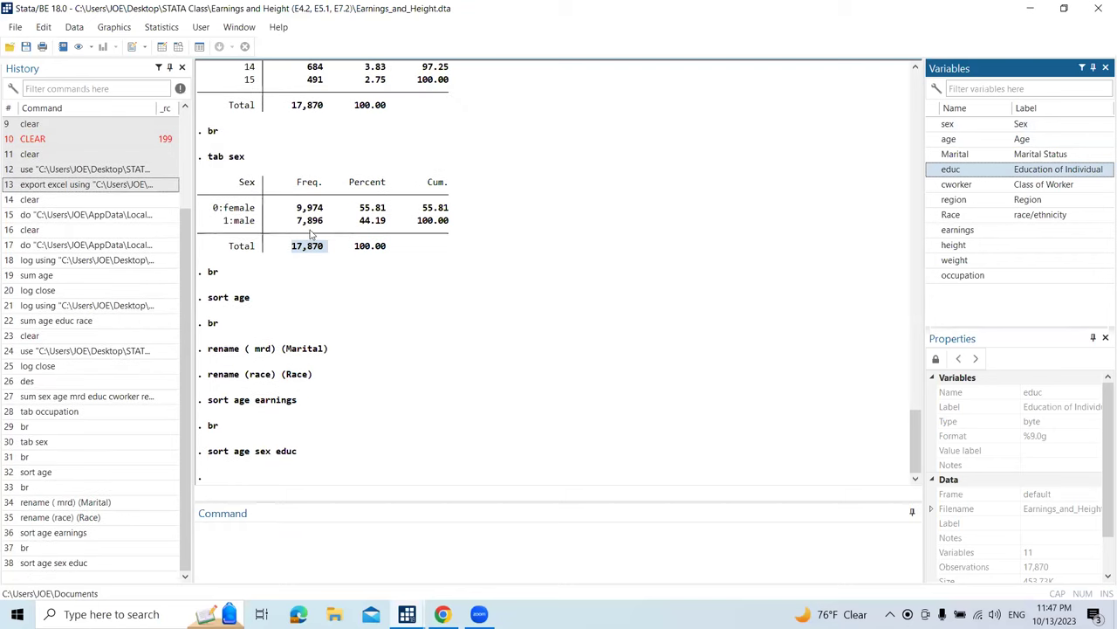
left_click(162, 47)
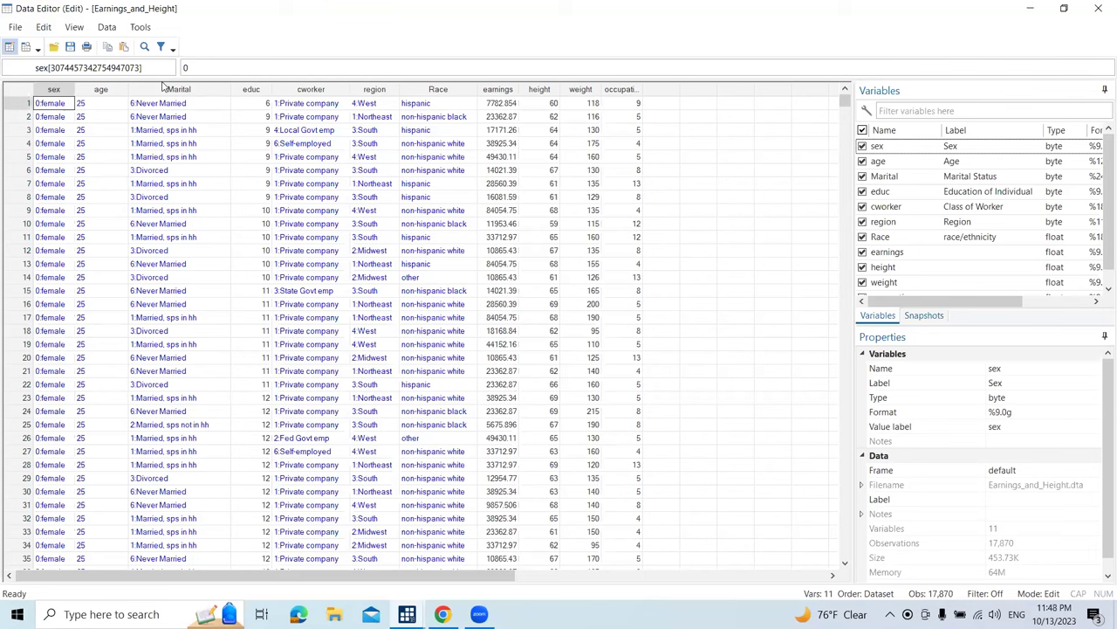
left_click(1089, 12)
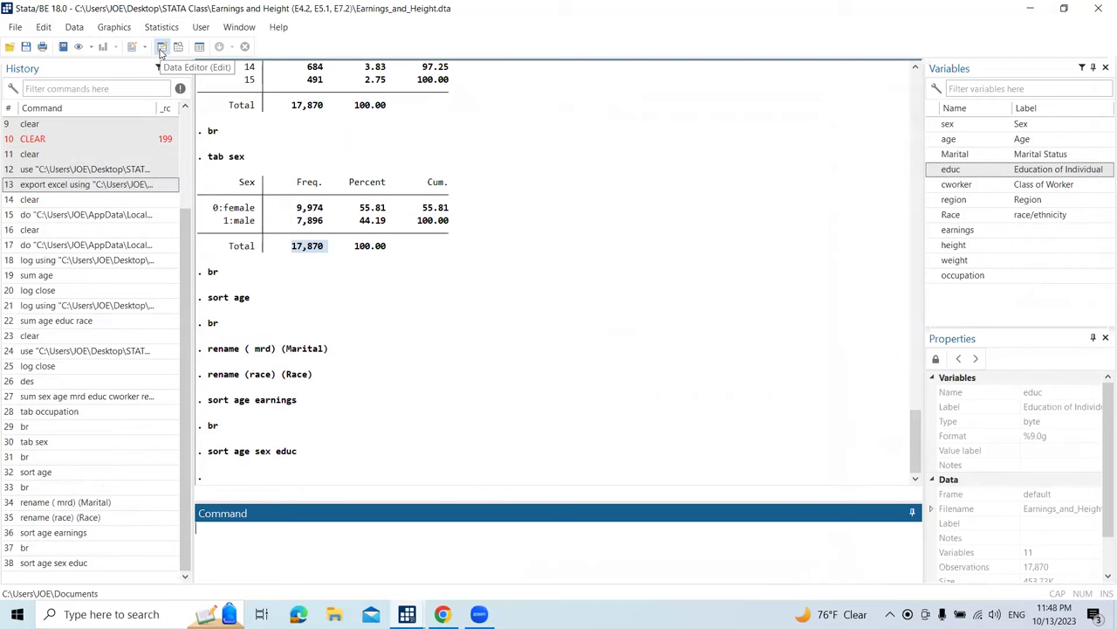
Examine the variables available for a standard ascending sort in the Sort data dialog, and close it.
left_click(74, 27)
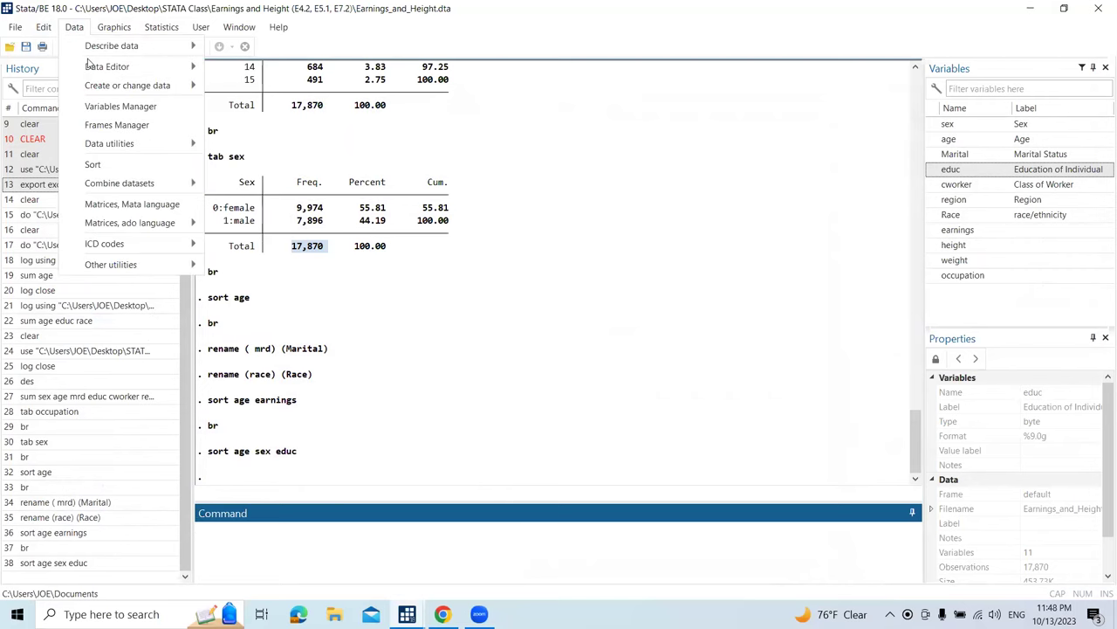
left_click(140, 165)
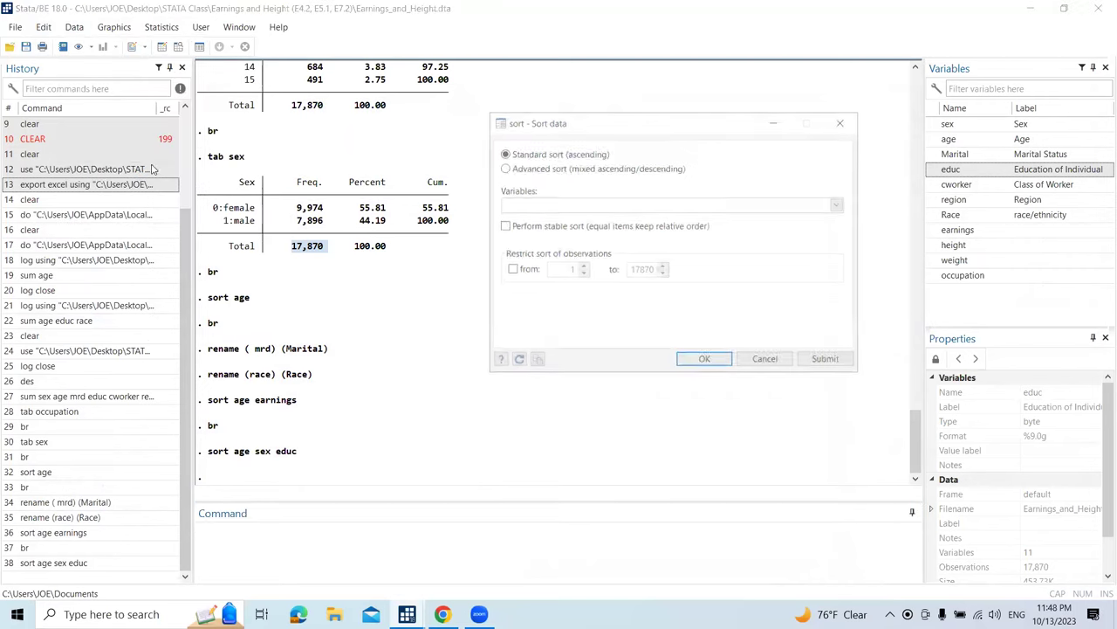
left_click(838, 206)
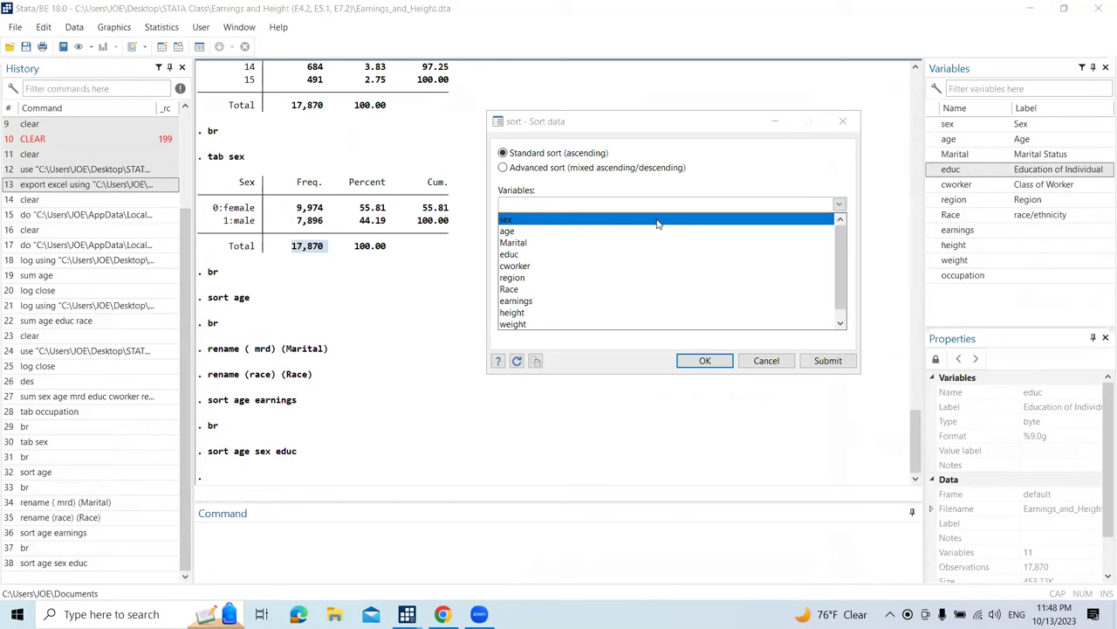
left_click(659, 193)
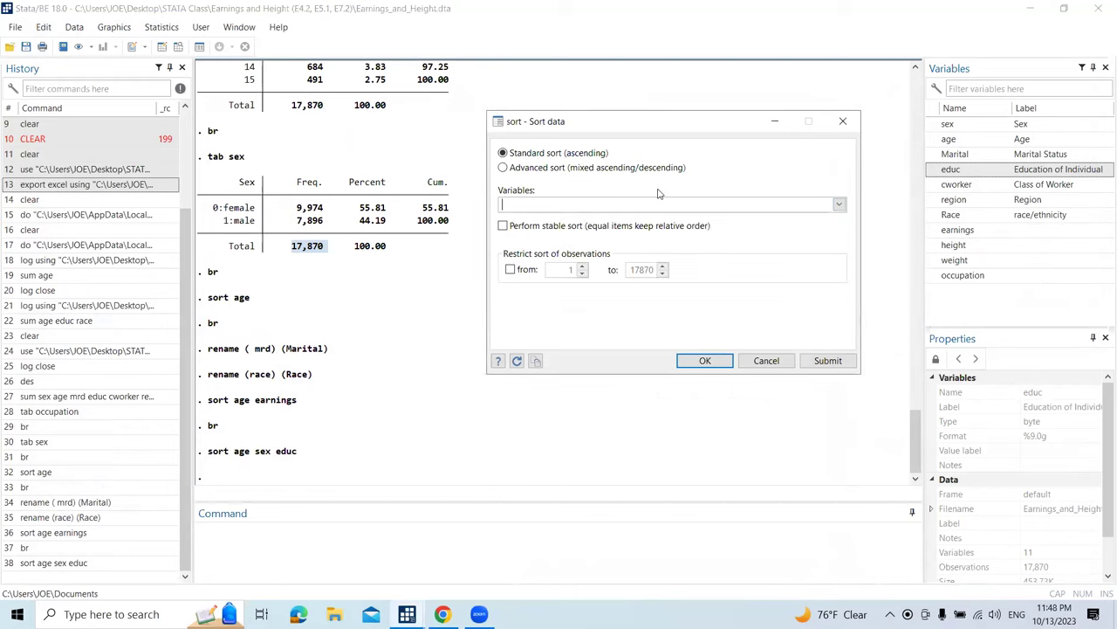
left_click(841, 119)
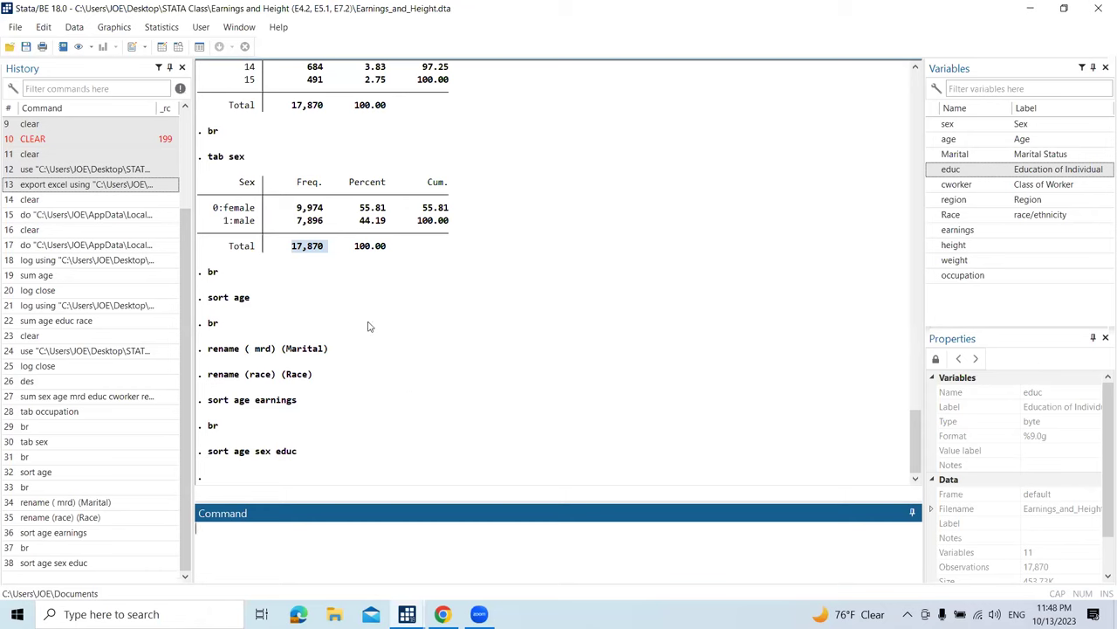
left_click(15, 27)
left_click(113, 27)
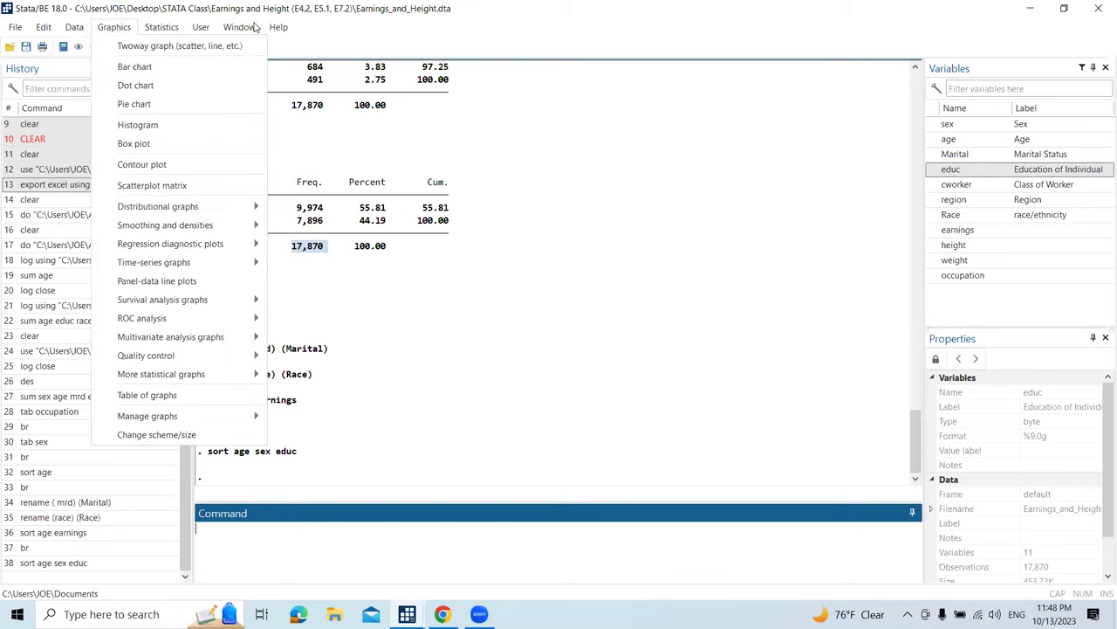
left_click(239, 27)
left_click(239, 27)
mouse_move(200, 27)
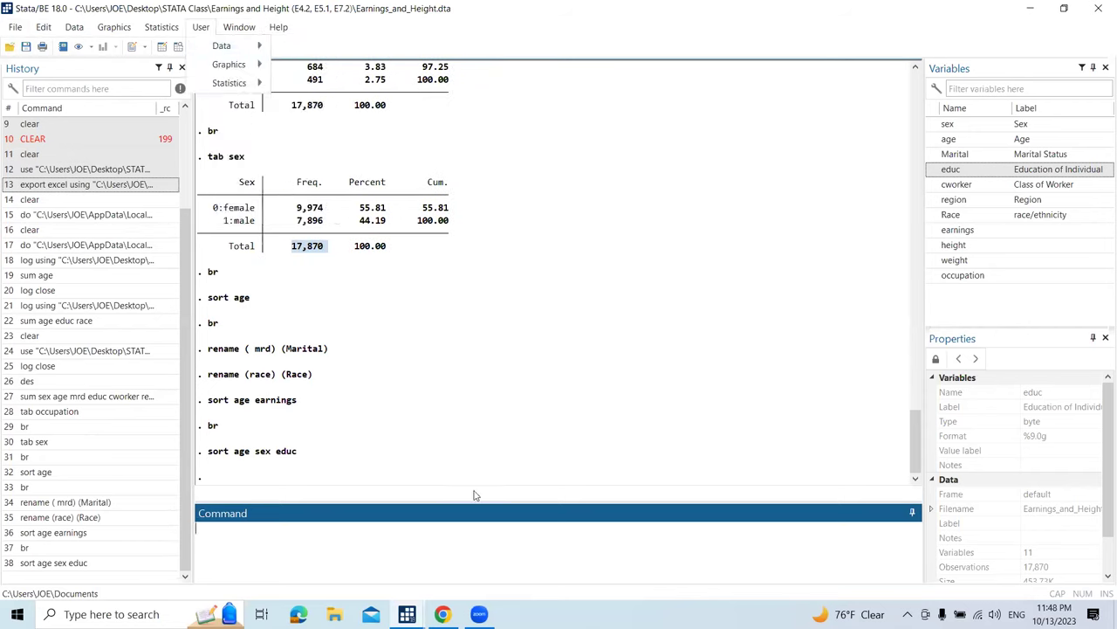
Copy the label variable syntax from the Renaming and Labelling slide in Google Slides and paste it into Stata's command line.
left_click(438, 449)
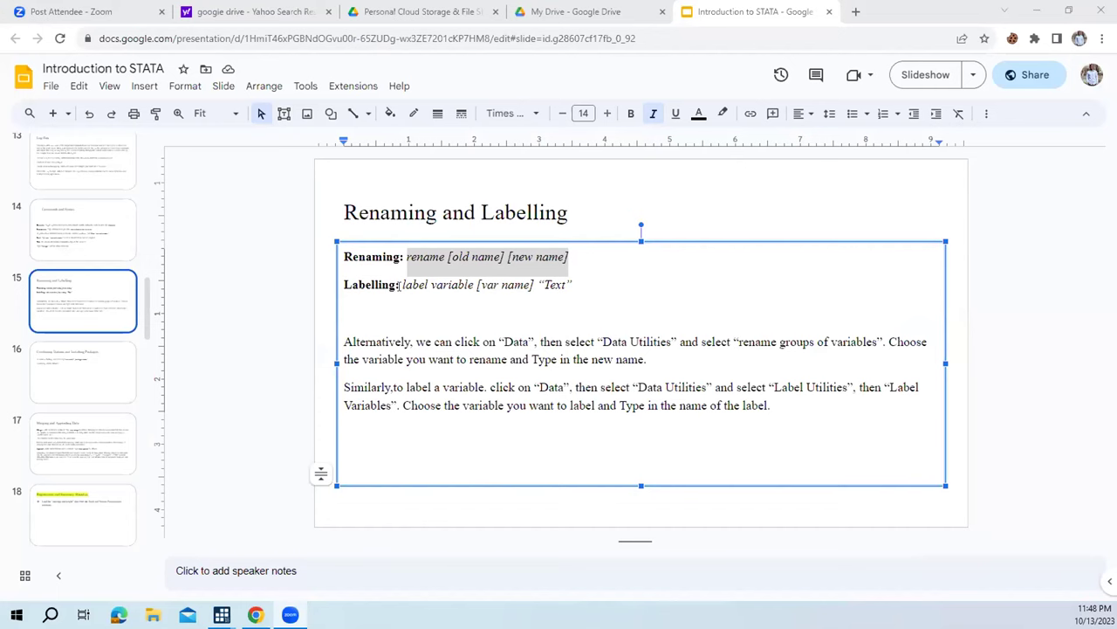
left_click_drag(402, 284, 569, 284)
key("ctrl+c")
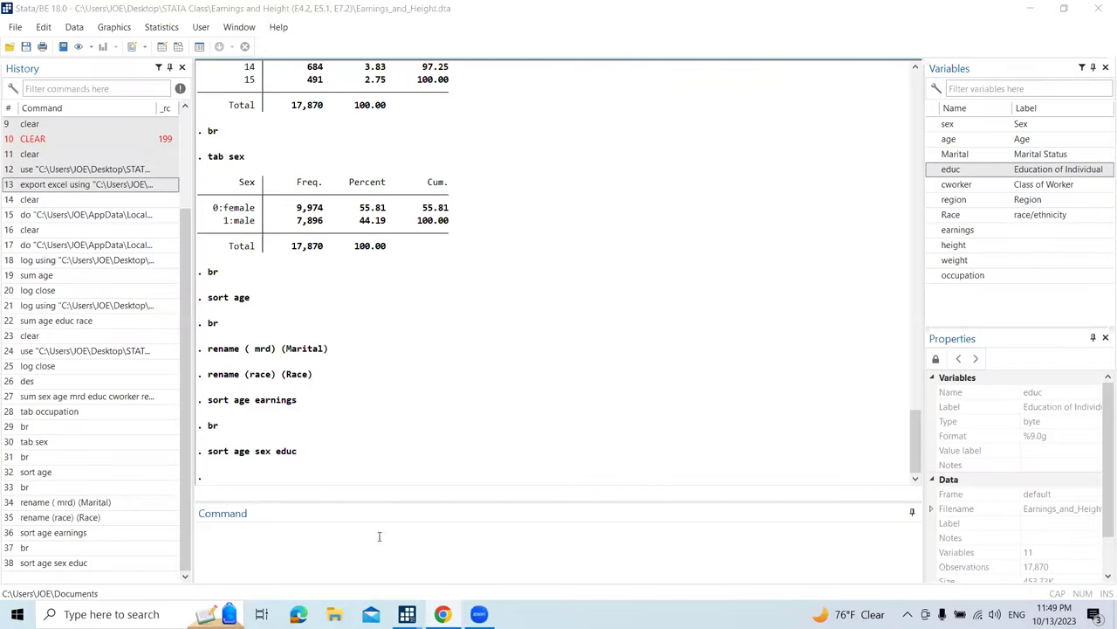
left_click(372, 546)
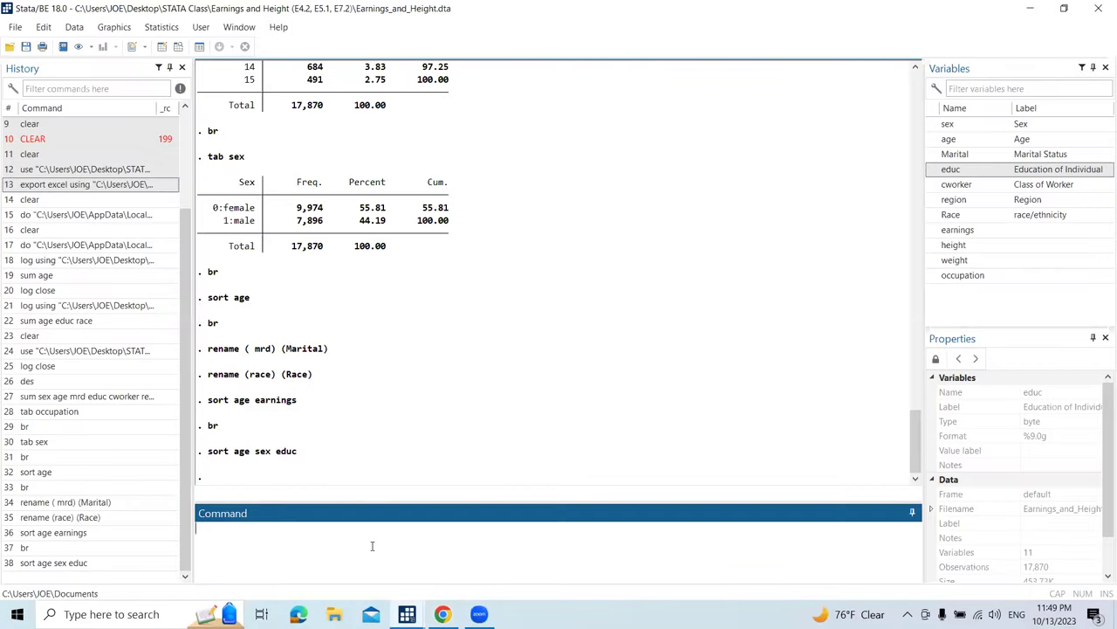
key("ctrl+v")
Replace the word variable with earnings and remove the [var name] placeholder from the pasted label command.
left_click(960, 230)
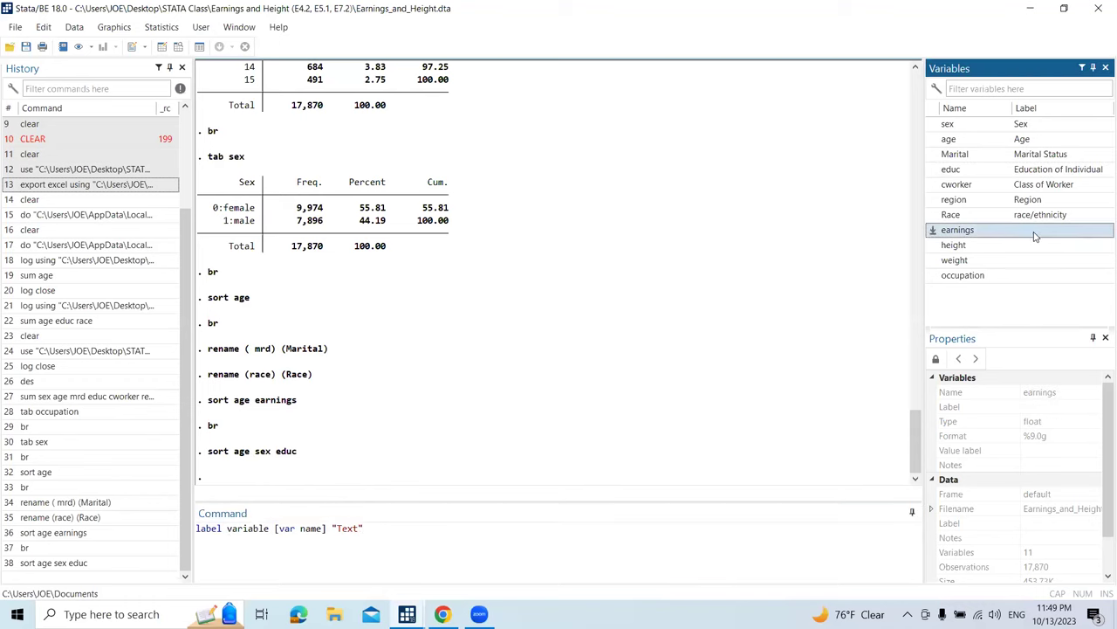
left_click(1023, 252)
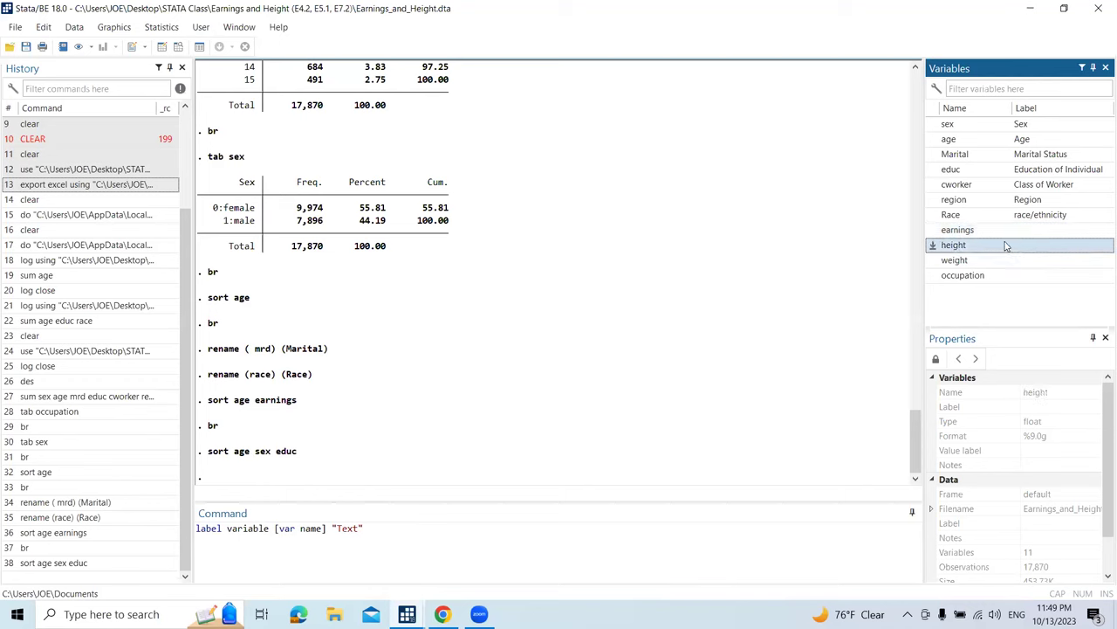
left_click(1020, 232)
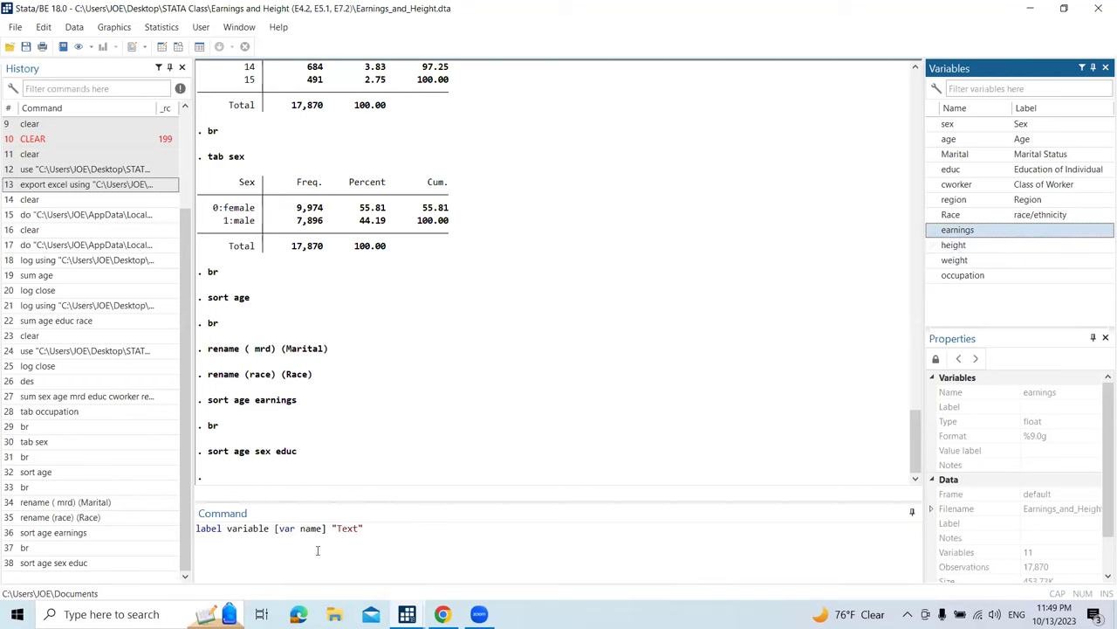
left_click(226, 528)
left_click_drag(226, 528, 268, 530)
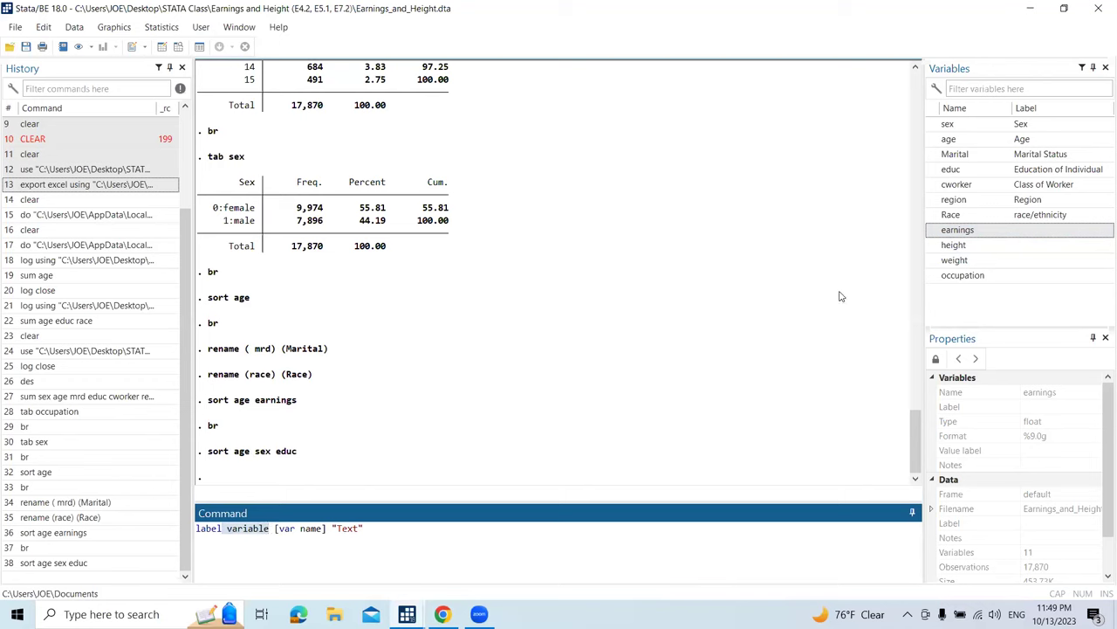
left_click(933, 231)
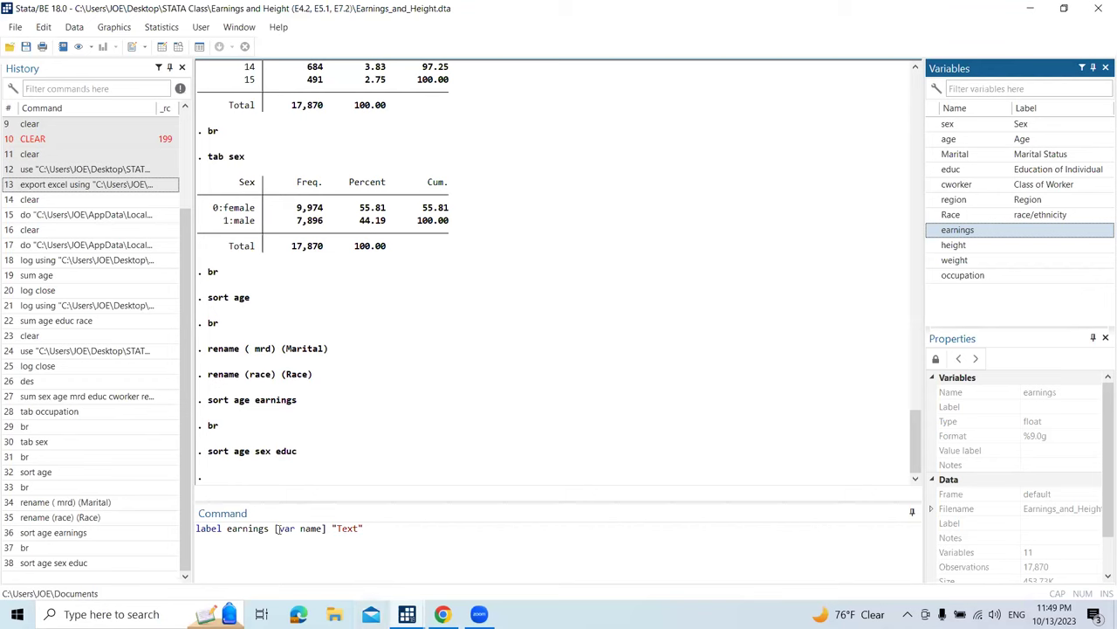
left_click_drag(277, 528, 323, 528)
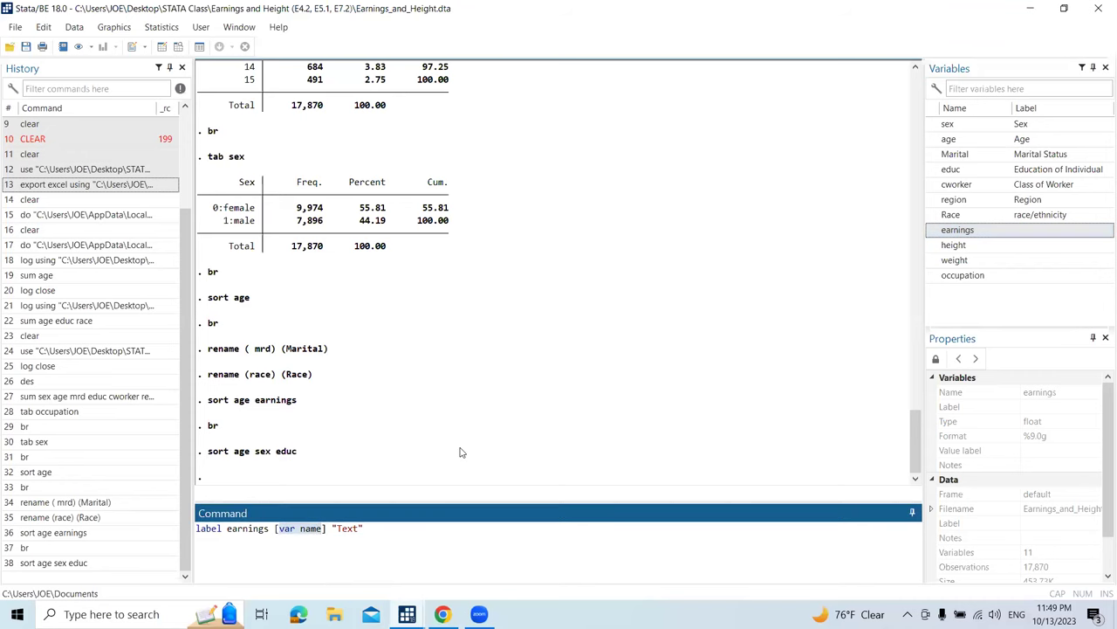
key("BackSpace")
key("BackSpace")
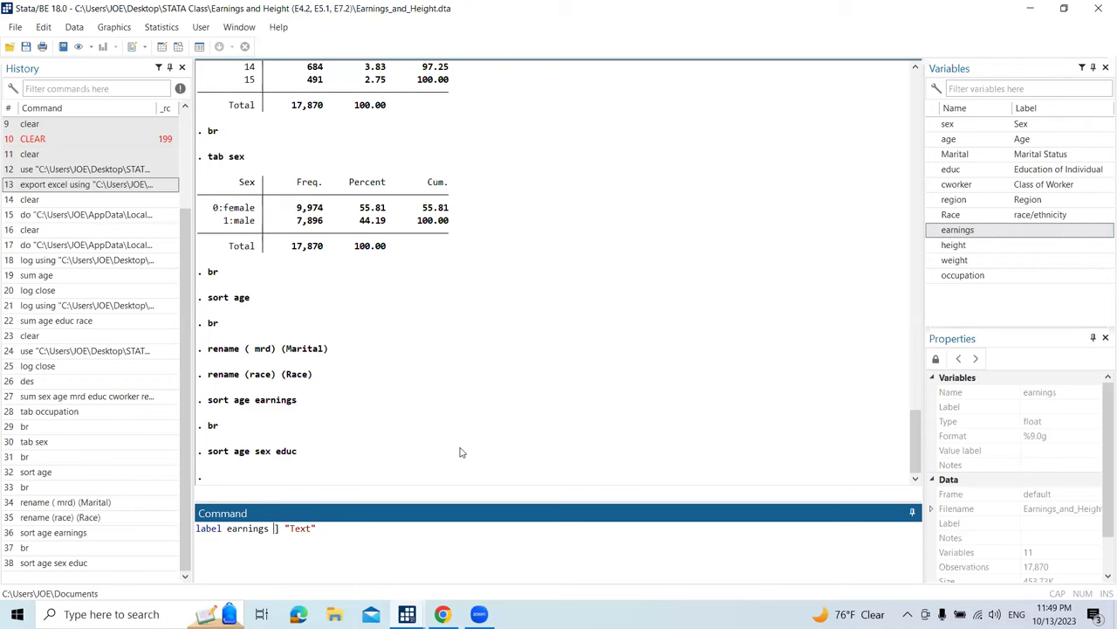
key("Delete")
key("BackSpace")
Replace the placeholder text with "Earnings of Individuals" and try to run the label earnings command.
left_click_drag(278, 528, 298, 529)
type("Earnin")
type("gs of")
type(" Indi")
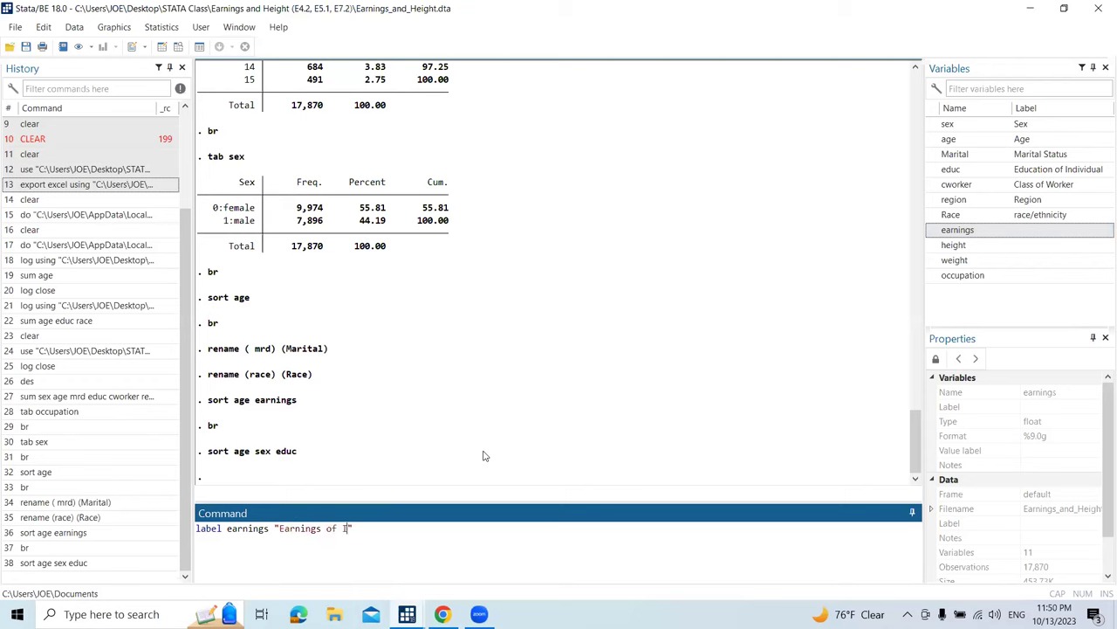
type("viduals")
key("Return")
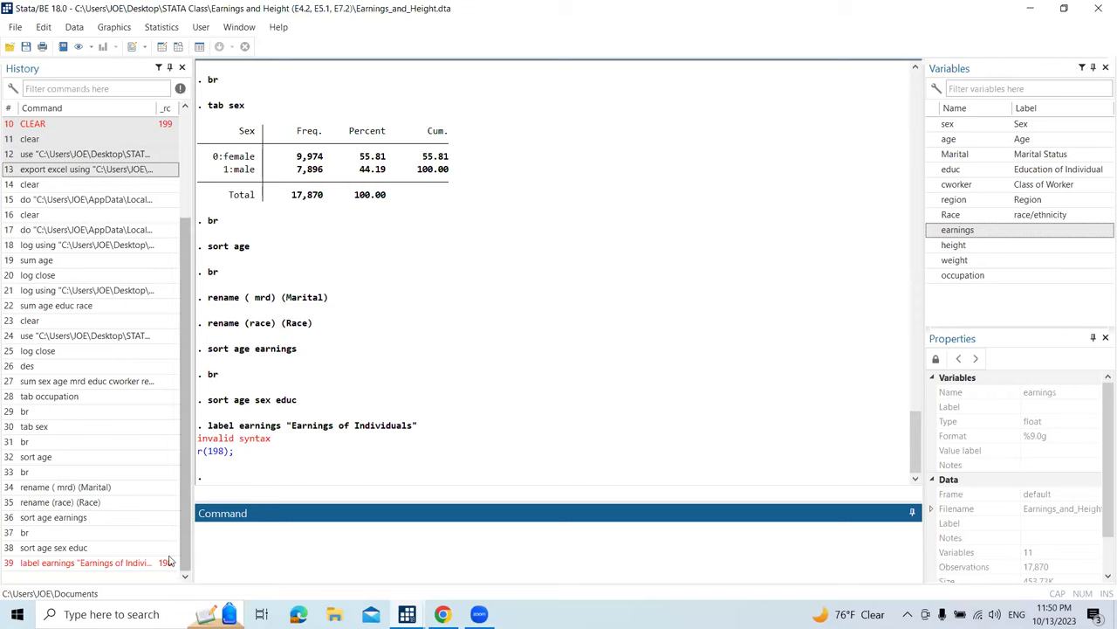
Recall the label earnings command, enclose earnings in parentheses, and try to run it again.
left_click(137, 566)
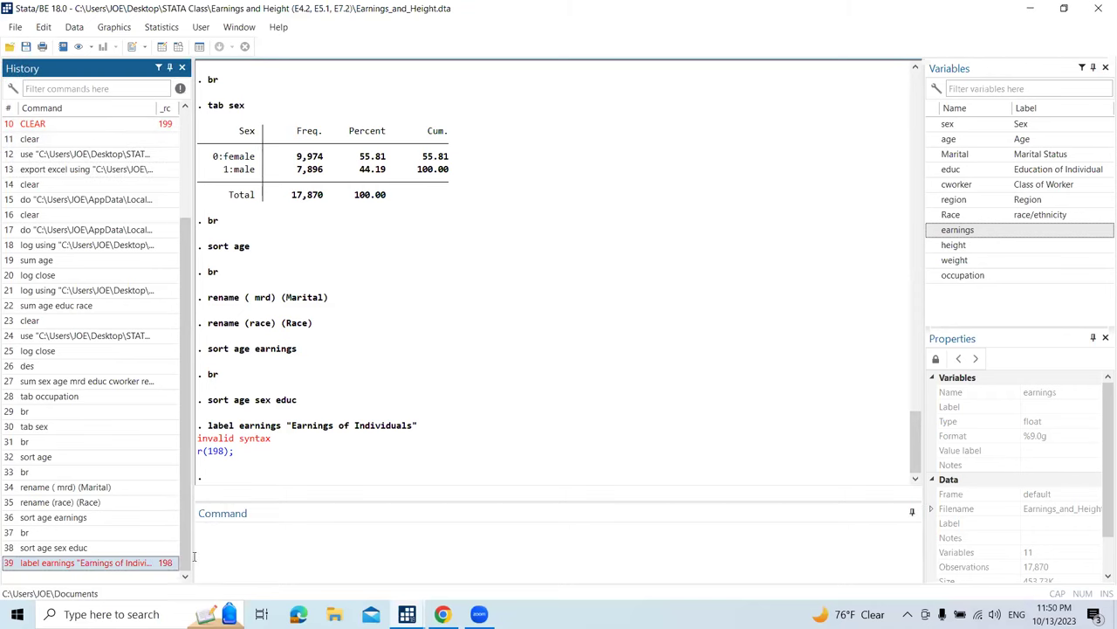
left_click(269, 529)
type(")")
key("Left")
key("Left")
key("Left")
key("Left")
key("Left")
key("Left")
key("Left")
key("Left")
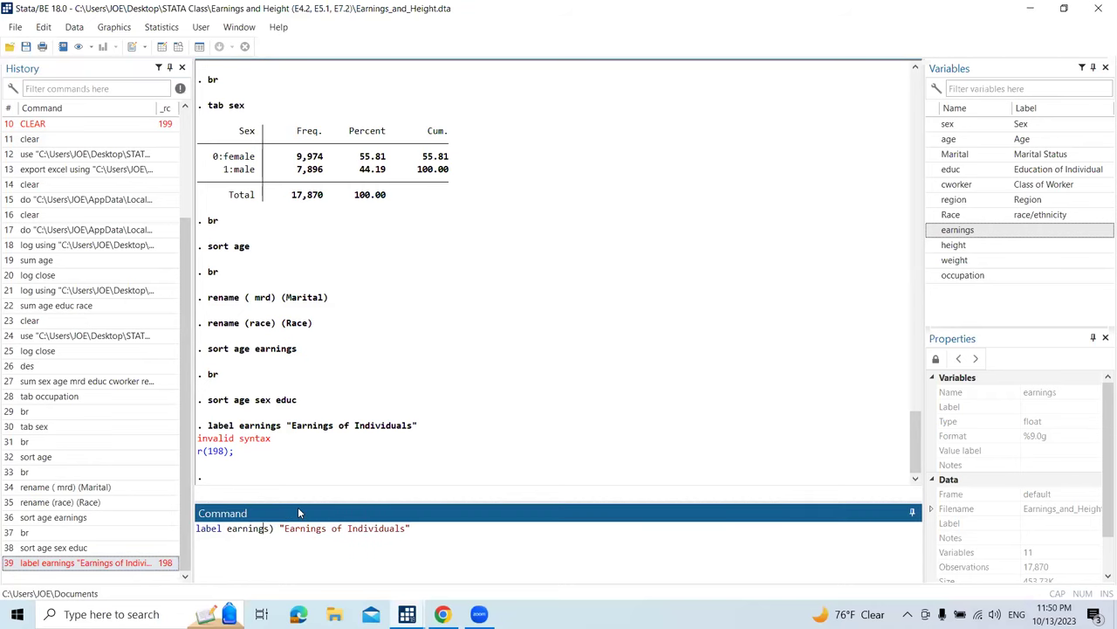
type("(")
key("Return")
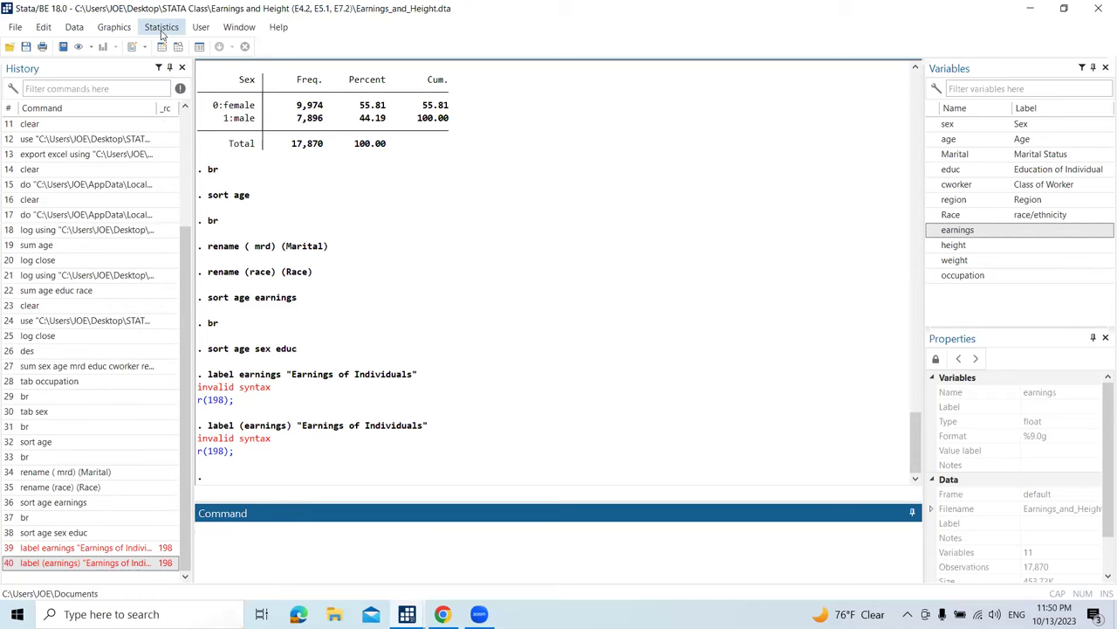
Attach the label "Earnings of Individuals" to the earnings variable with the Label variable dialog.
left_click(77, 28)
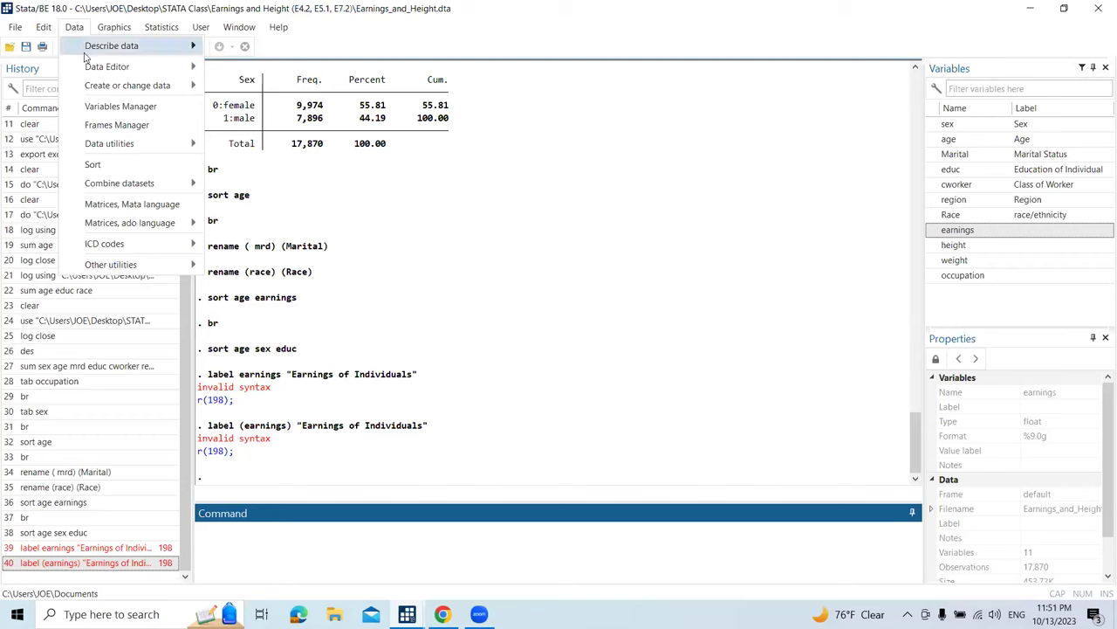
mouse_move(97, 147)
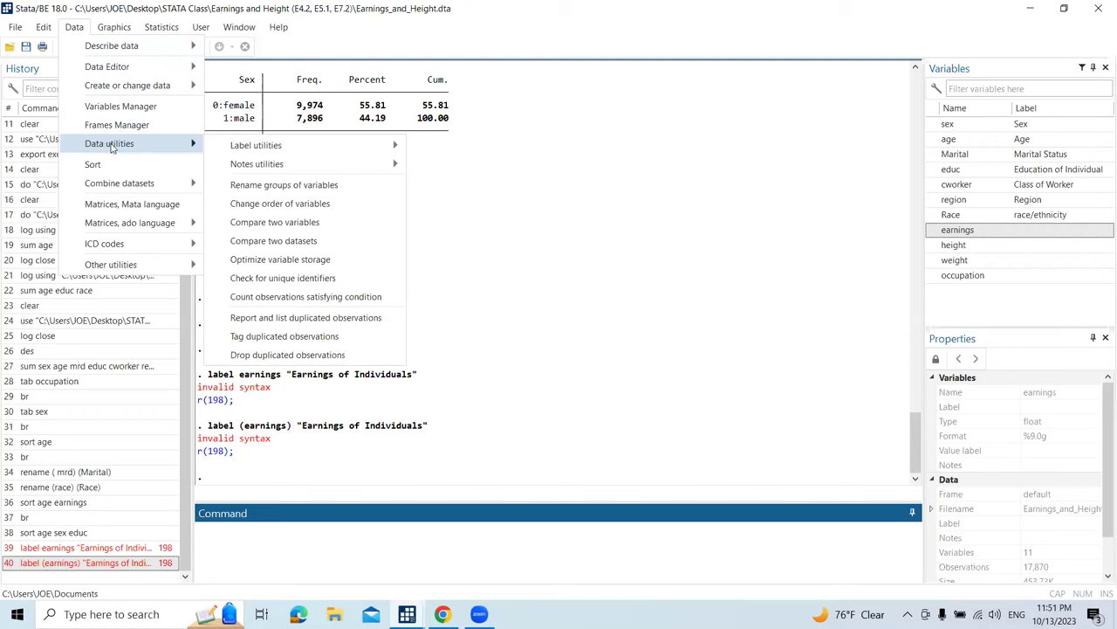
mouse_move(254, 149)
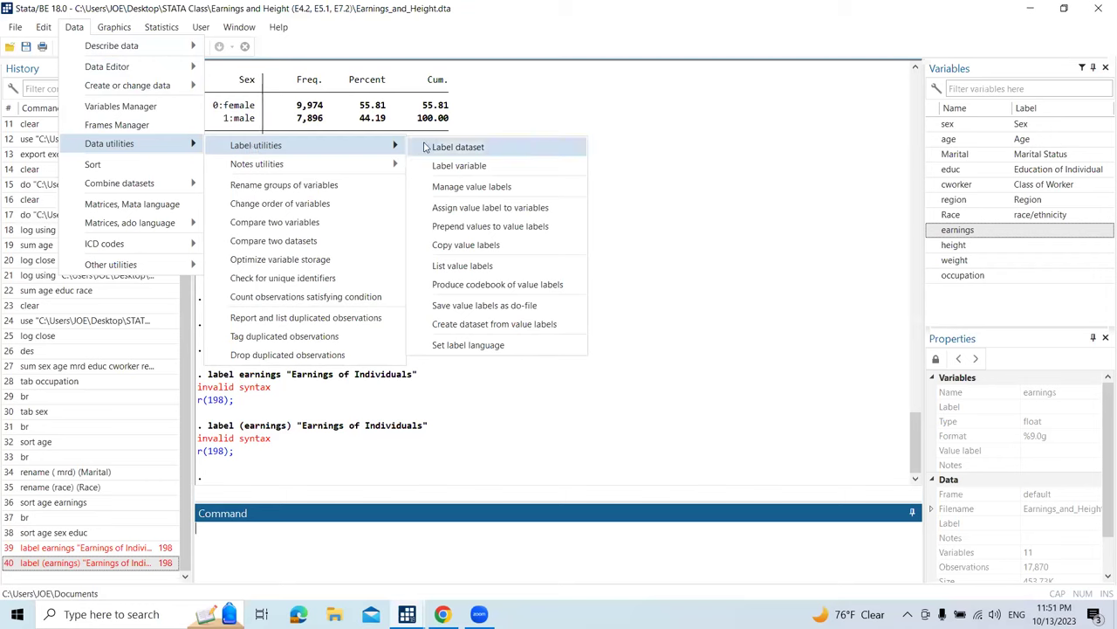
left_click(465, 166)
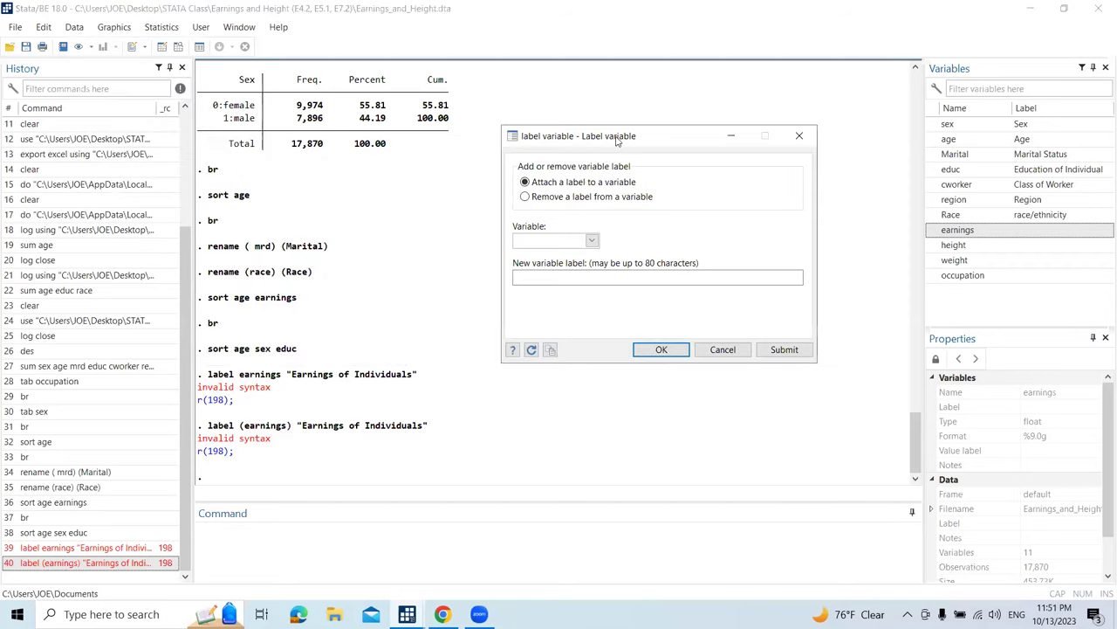
left_click(591, 242)
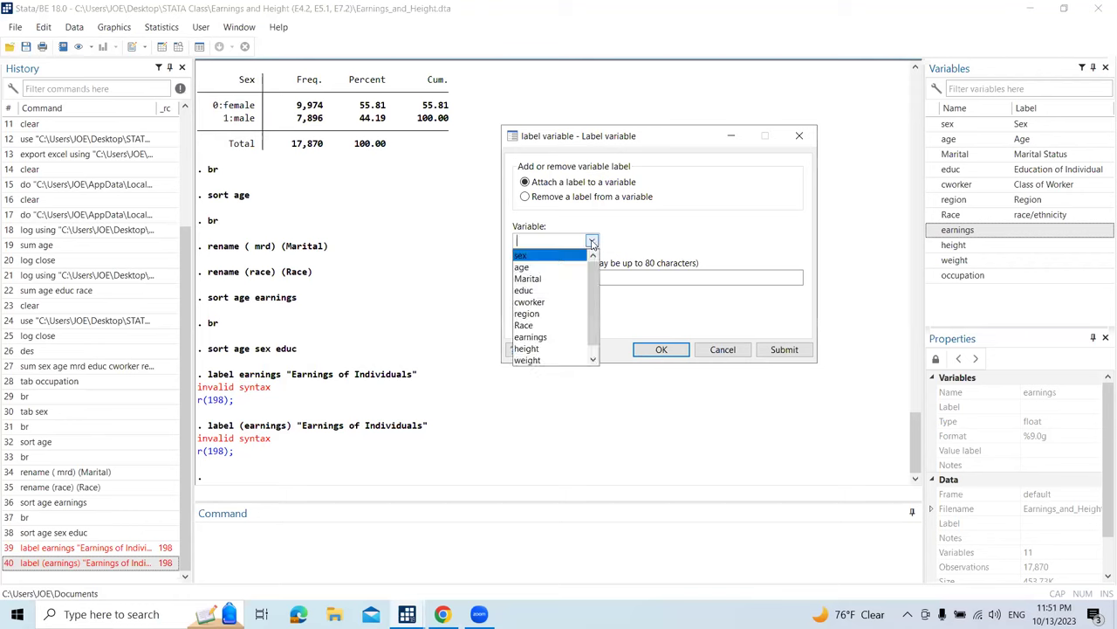
left_click(542, 336)
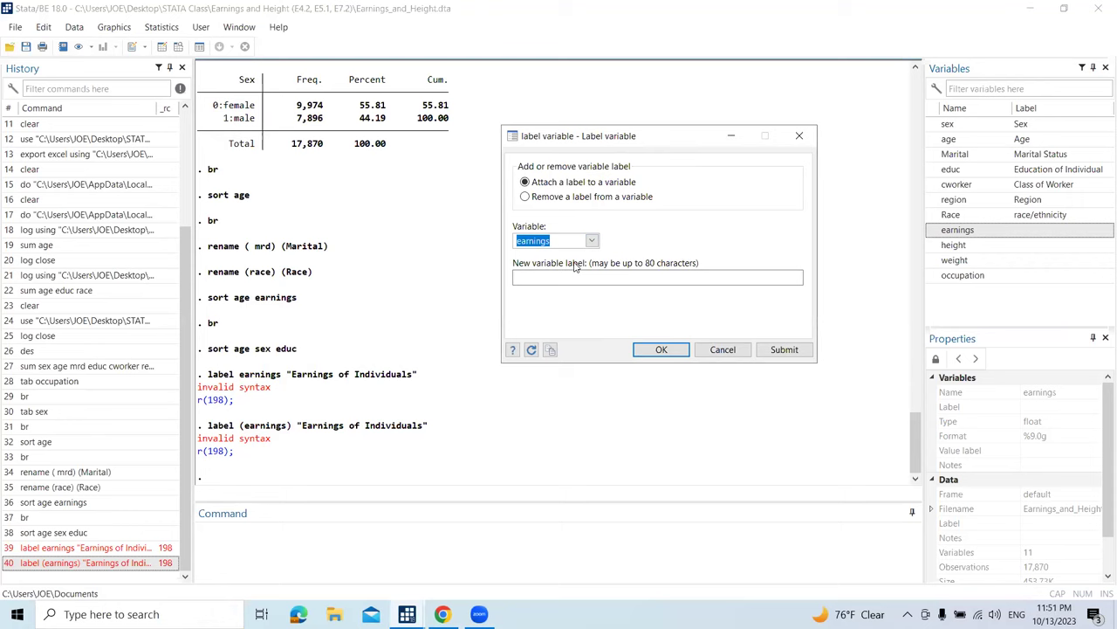
left_click(656, 278)
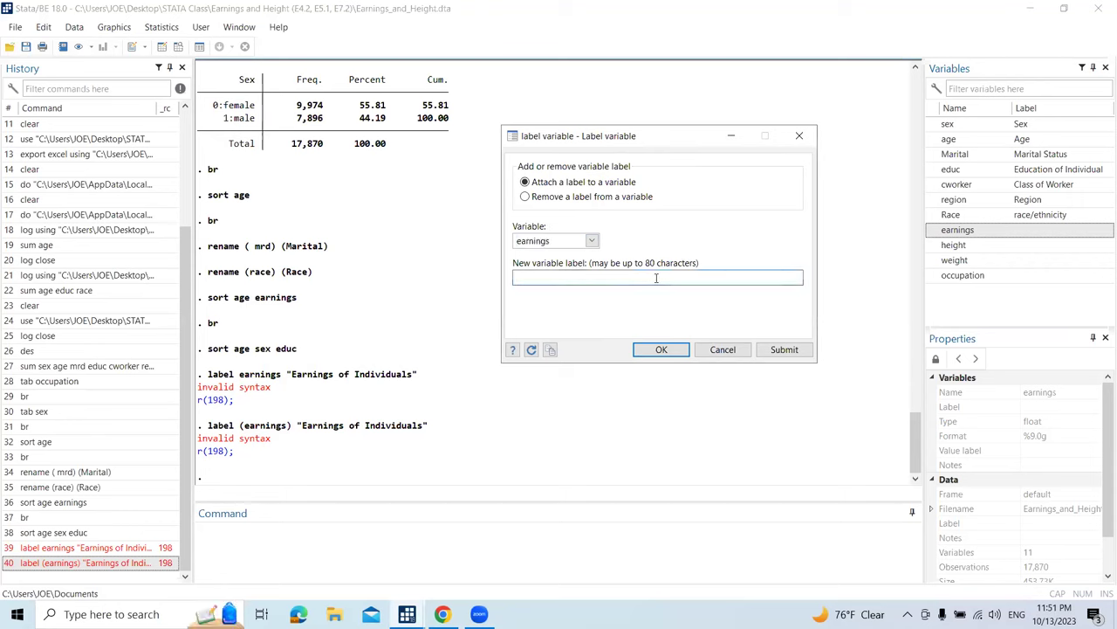
type("Earnings of Individuals")
left_click(669, 351)
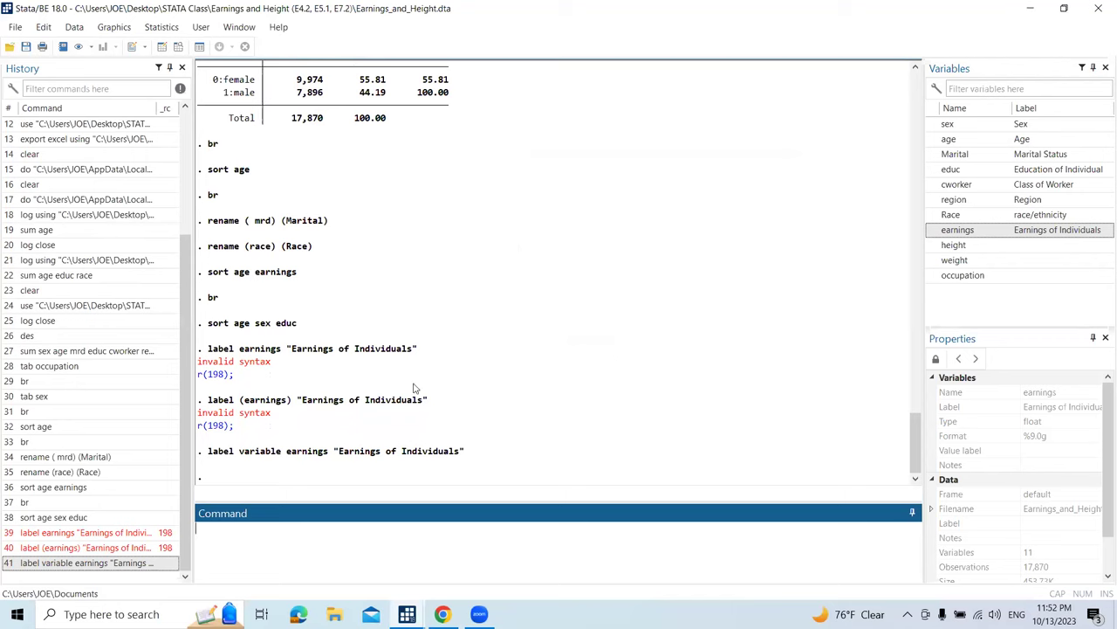
Copy the executed label variable earnings command from the results and paste it into the command line.
left_click(958, 71)
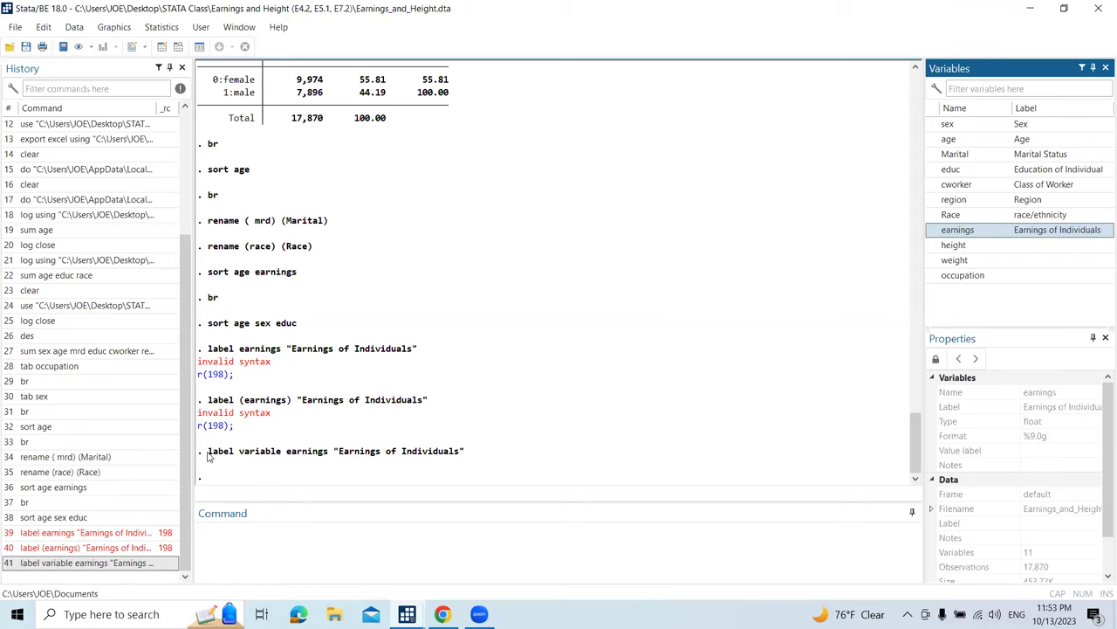
left_click_drag(208, 454, 459, 453)
key("ctrl+c")
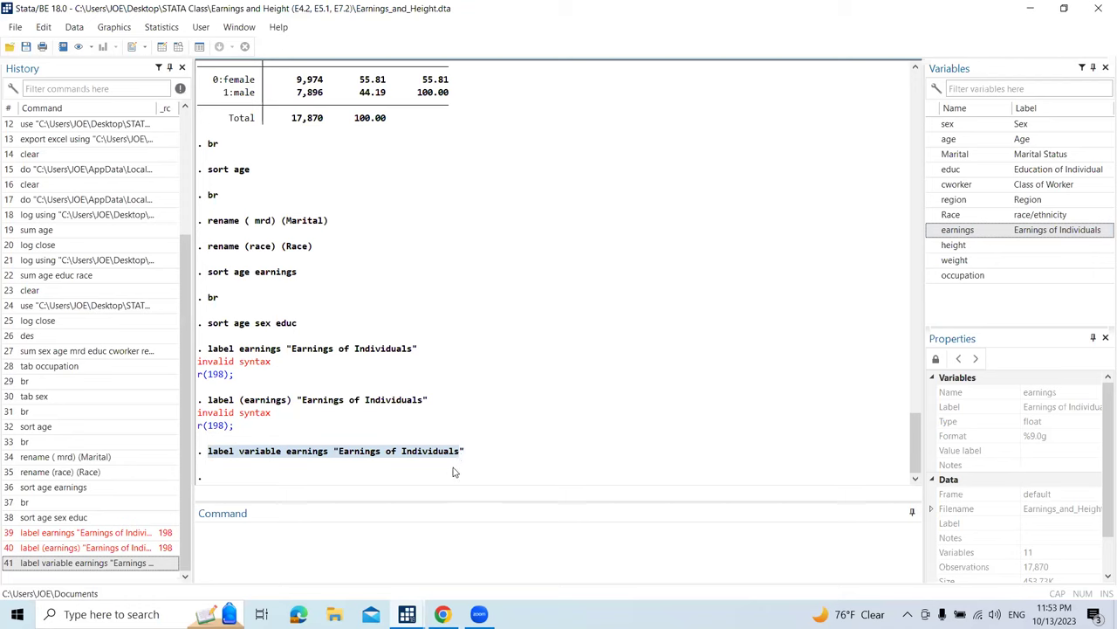
left_click(405, 531)
key("ctrl+v")
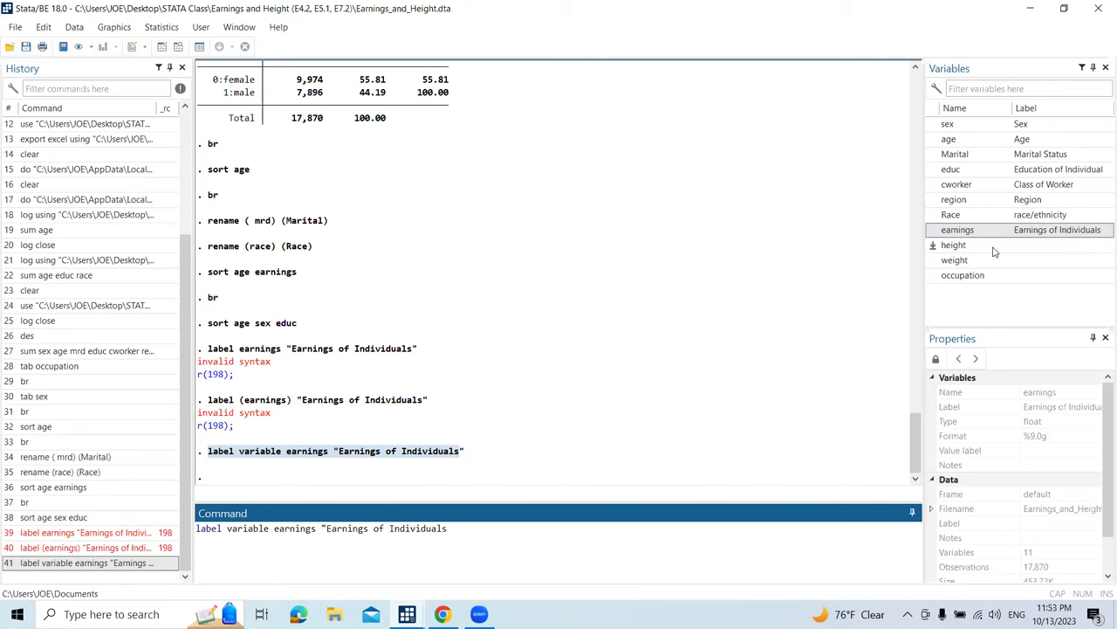
Replace the variable earnings with height in the pasted label variable command.
left_click(962, 251)
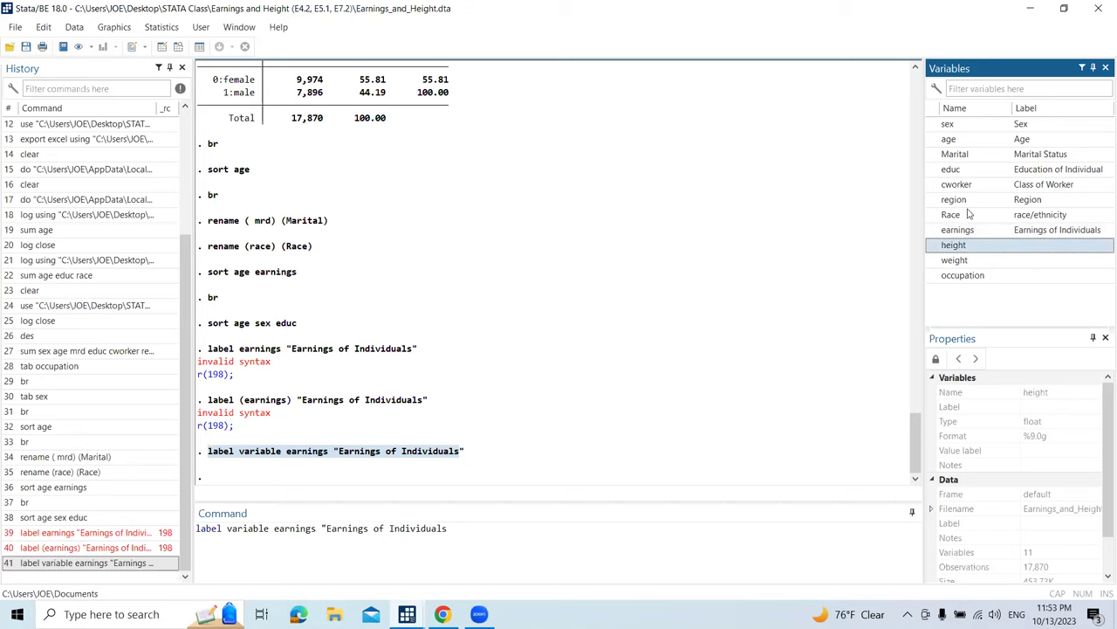
left_click(208, 528)
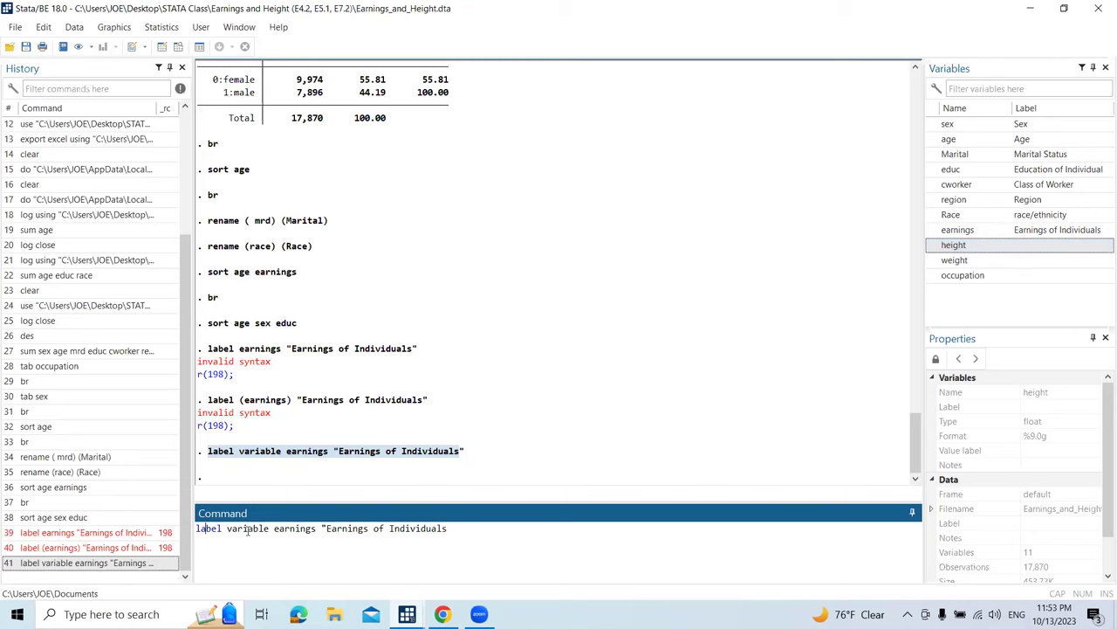
left_click(315, 529)
left_click_drag(315, 529, 272, 529)
left_click(933, 246)
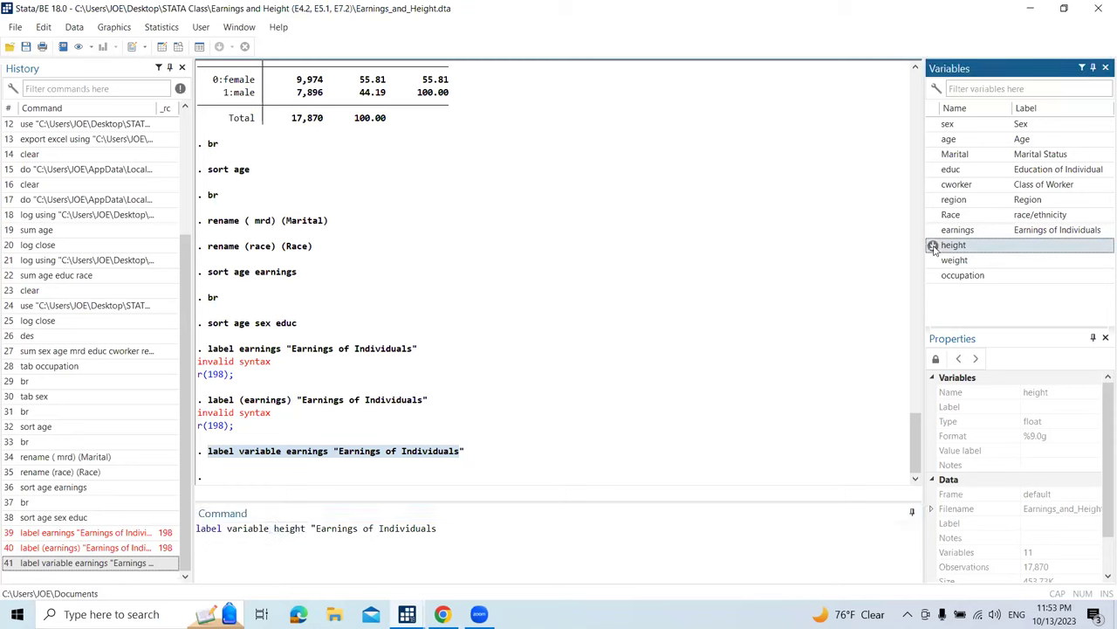
Change the label text to "Height of Individuals" and run the label variable height command.
left_click(316, 528)
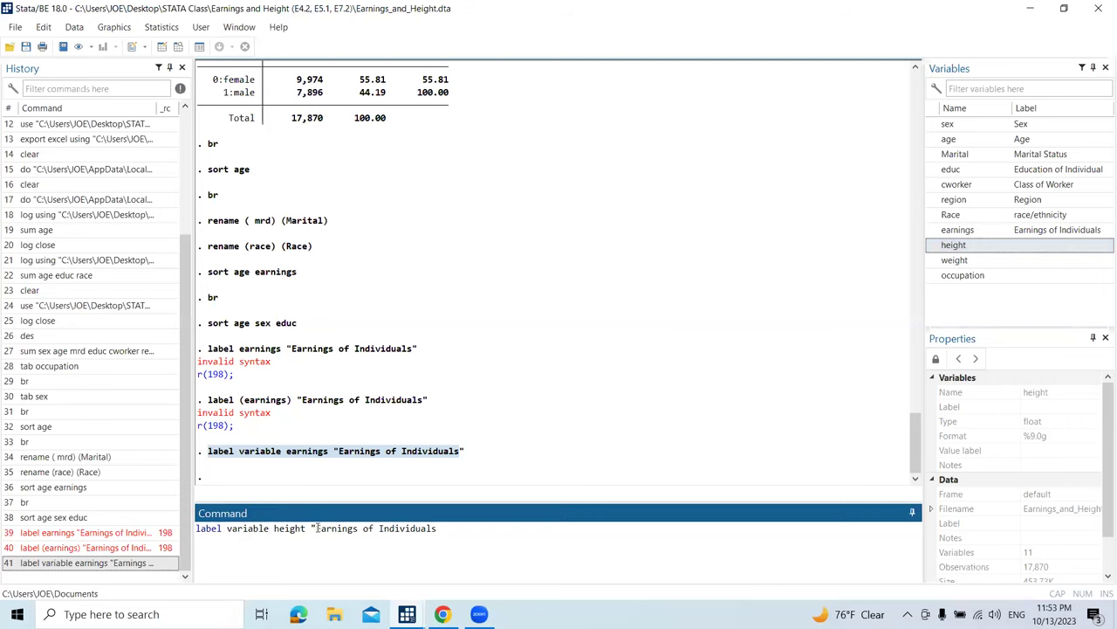
left_click_drag(316, 528, 360, 529)
type("Height")
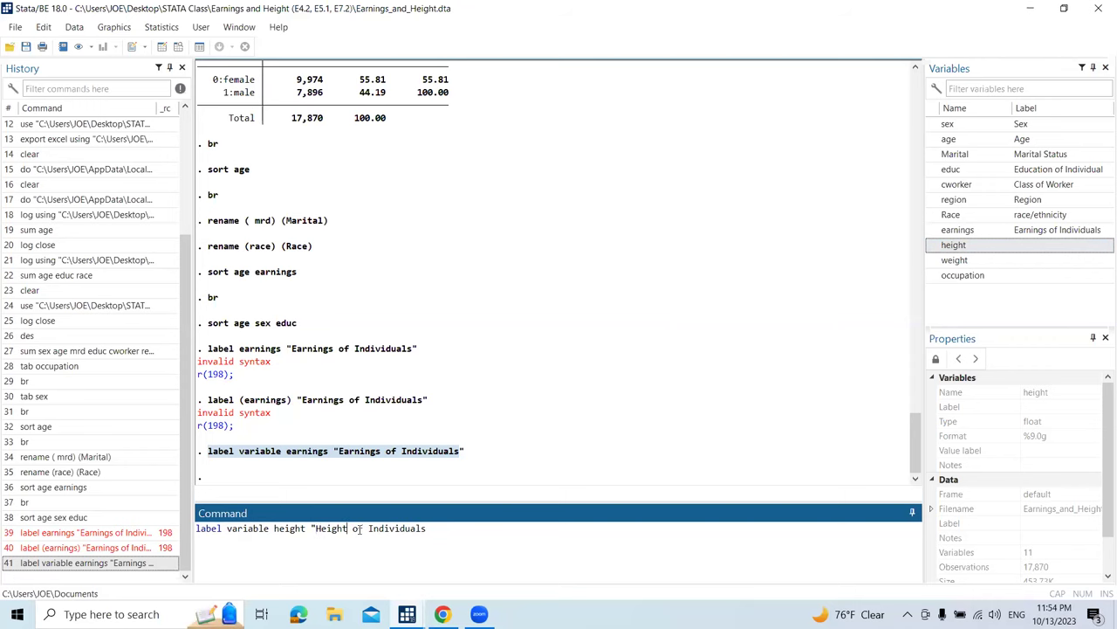
key("Return")
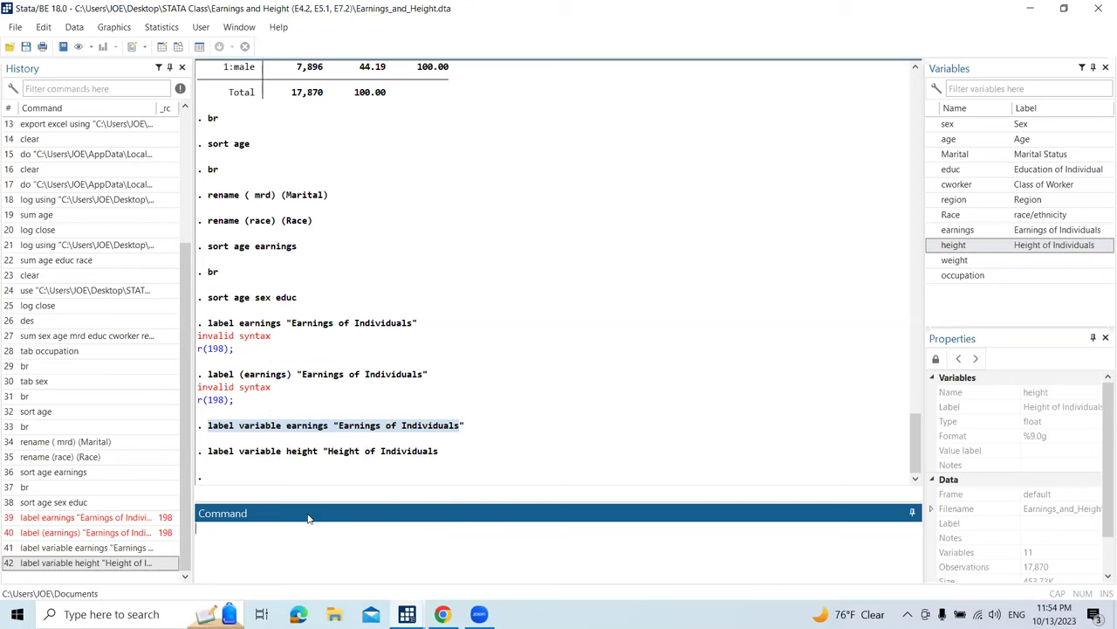
Recall the label variable height command from the command history and copy it.
right_click(64, 566)
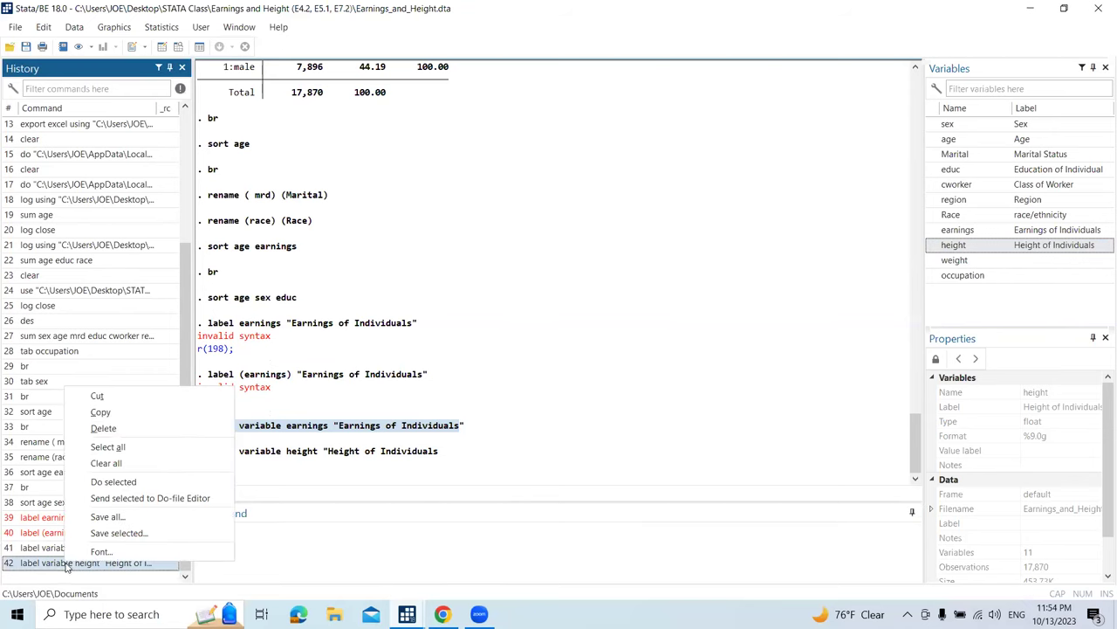
left_click(34, 566)
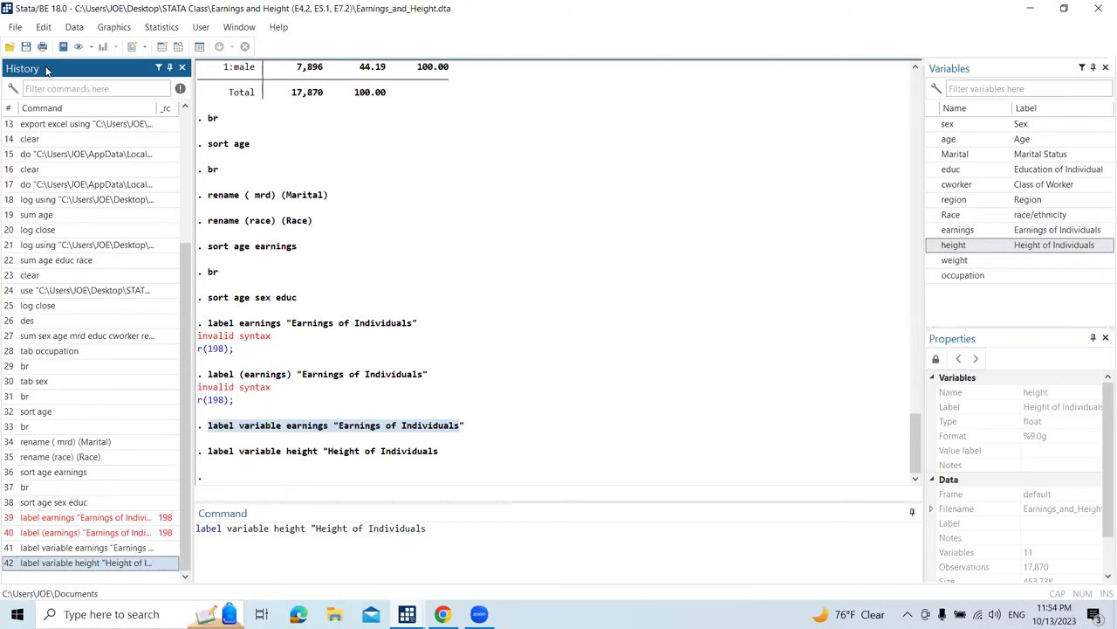
right_click(50, 566)
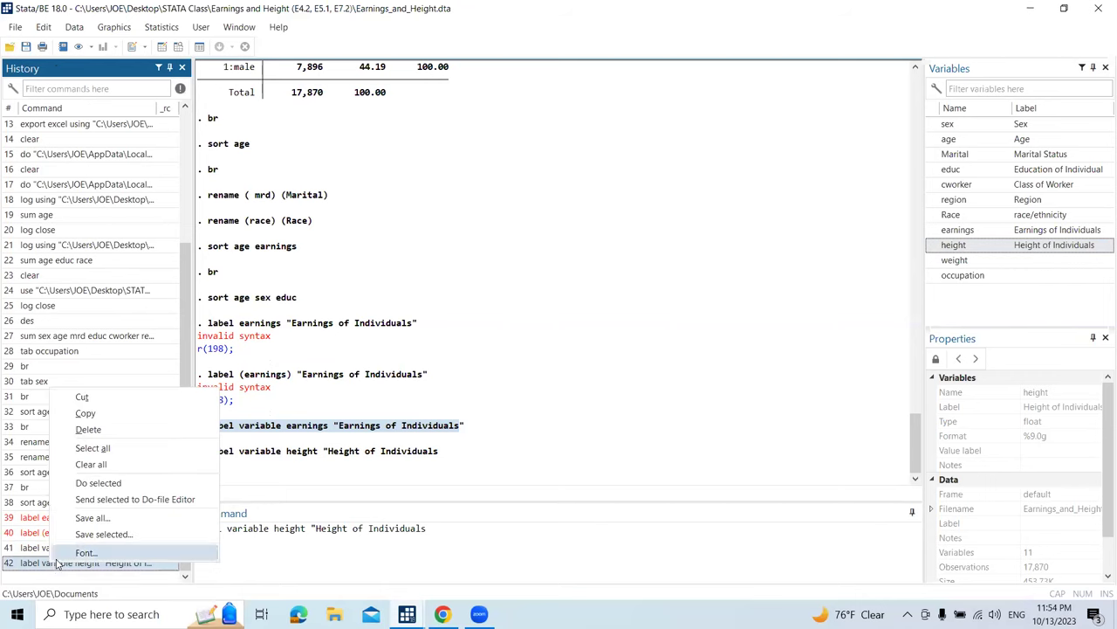
left_click(85, 414)
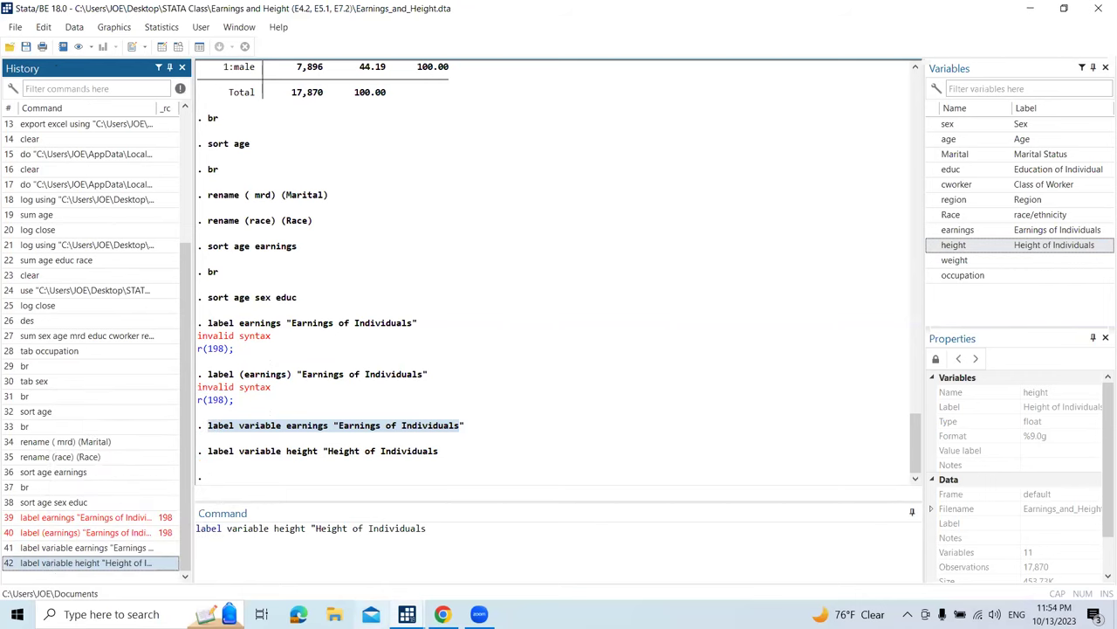
Close the leftover rename groups of variables dialog and empty the command line.
left_click(407, 613)
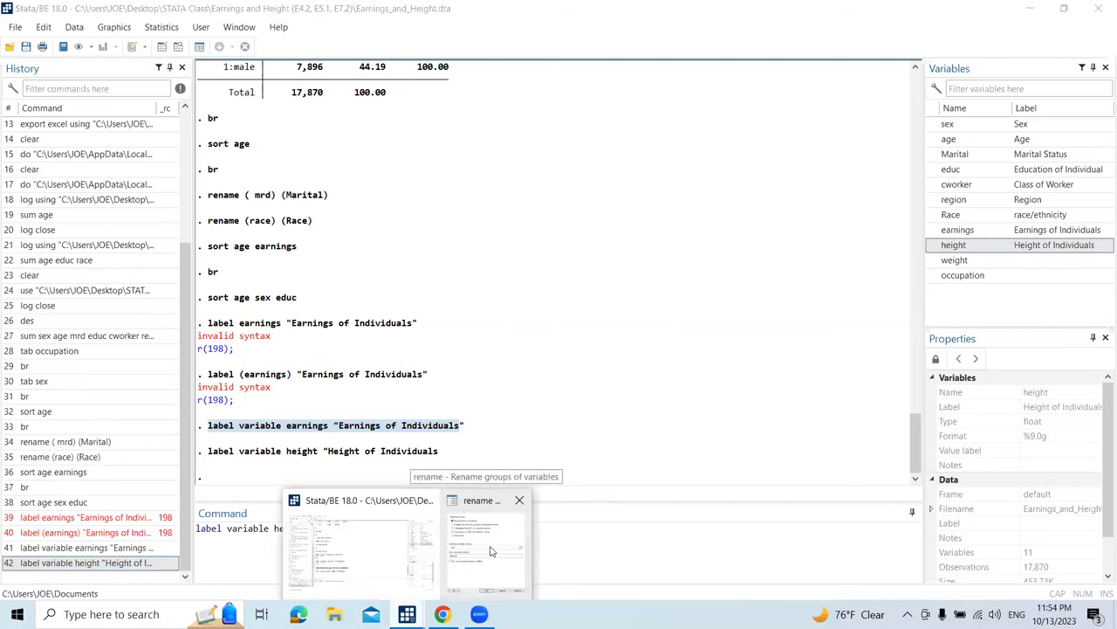
left_click(519, 500)
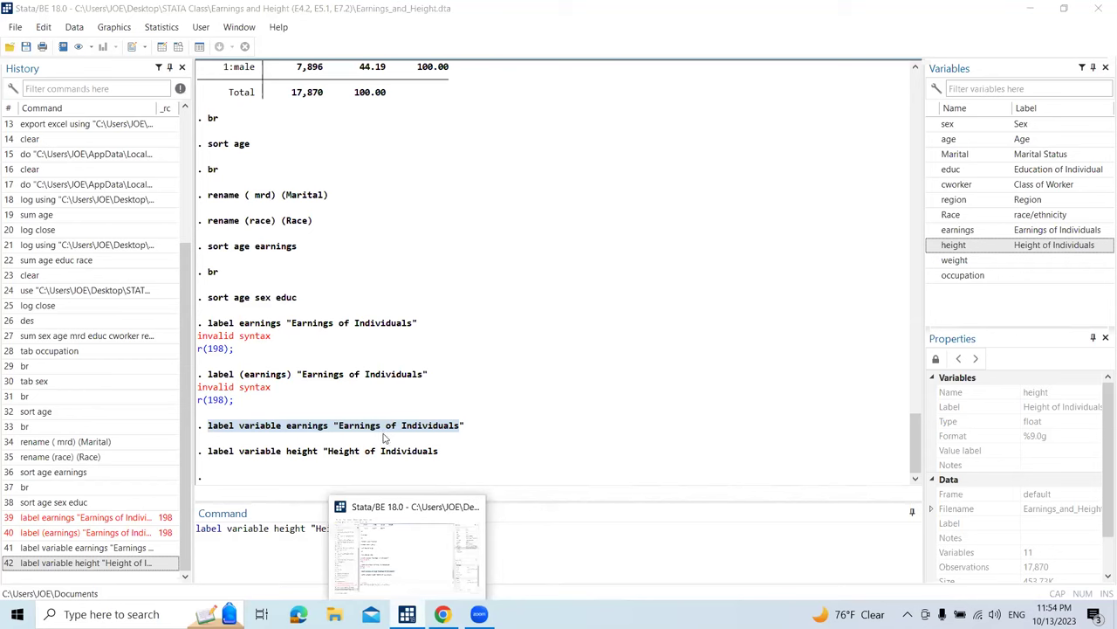
left_click(385, 471)
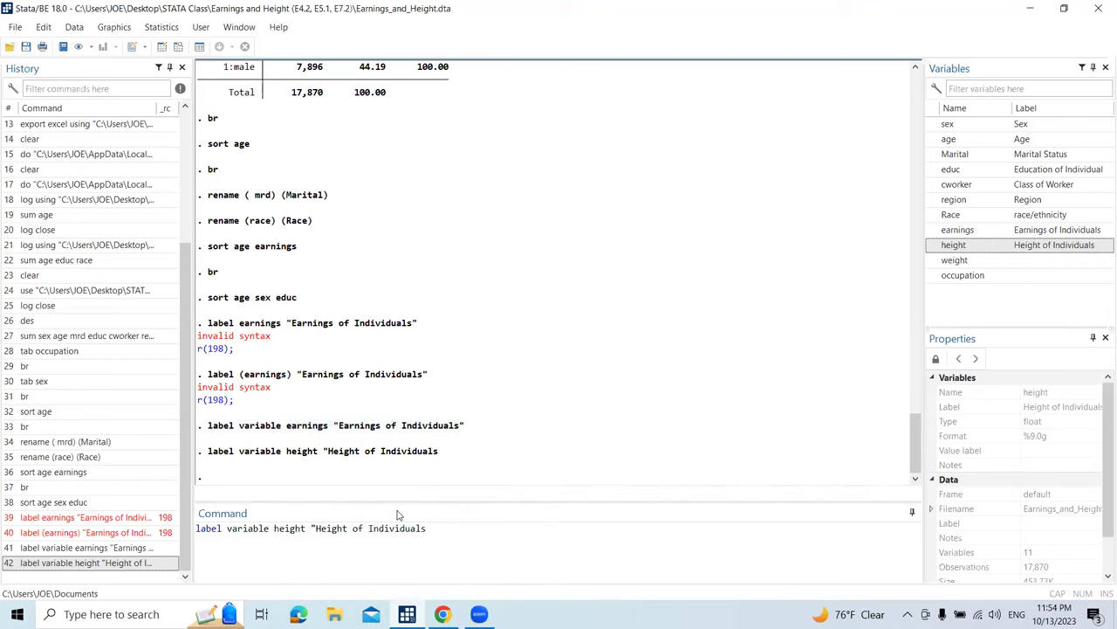
left_click_drag(429, 527, 171, 526)
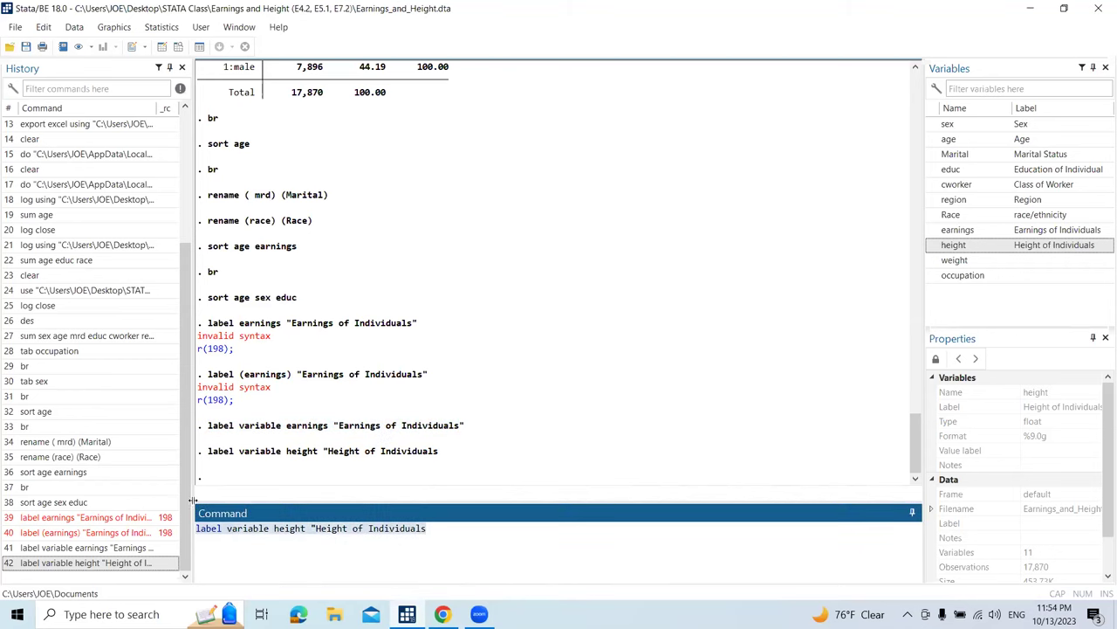
key("BackSpace")
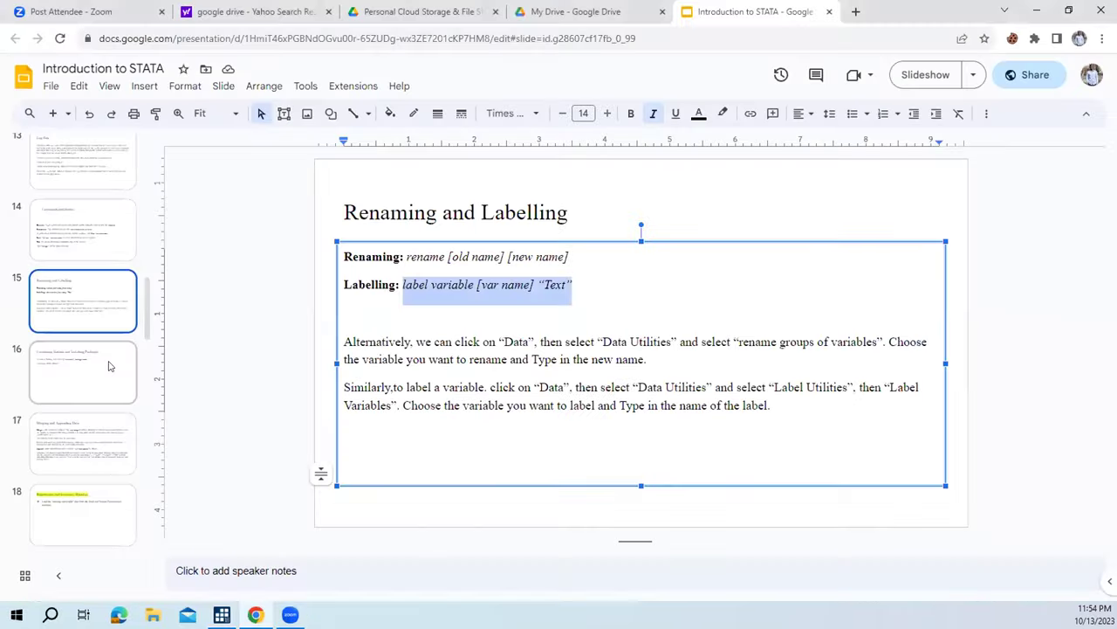
View the slide on combining datasets and installing packages in the Google Slides presentation, and return to Stata.
left_click(108, 365)
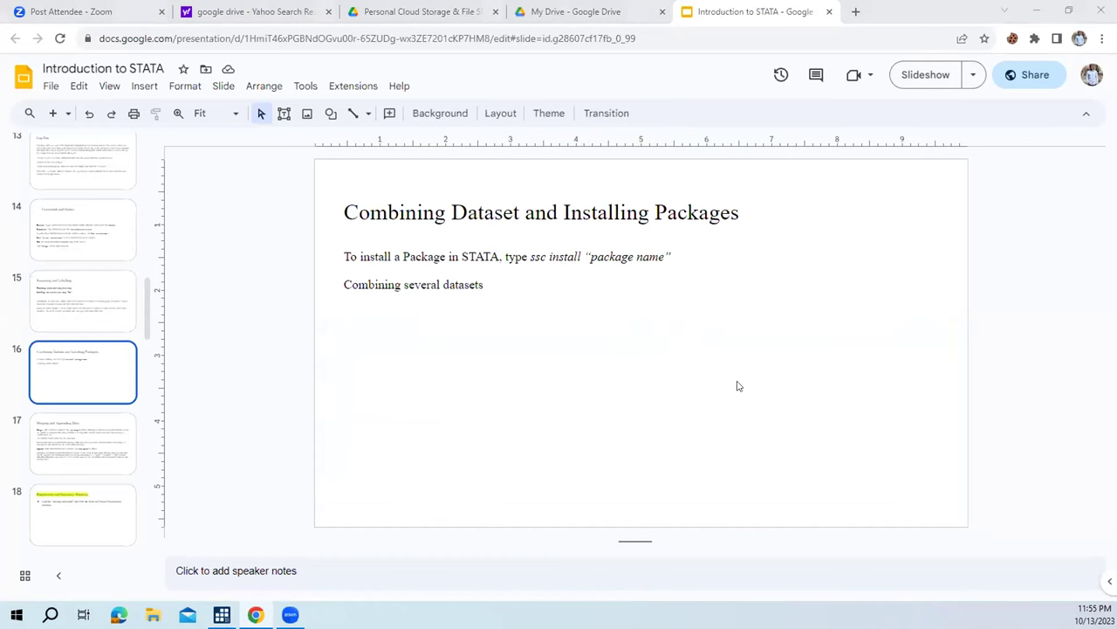
key("alt+Tab")
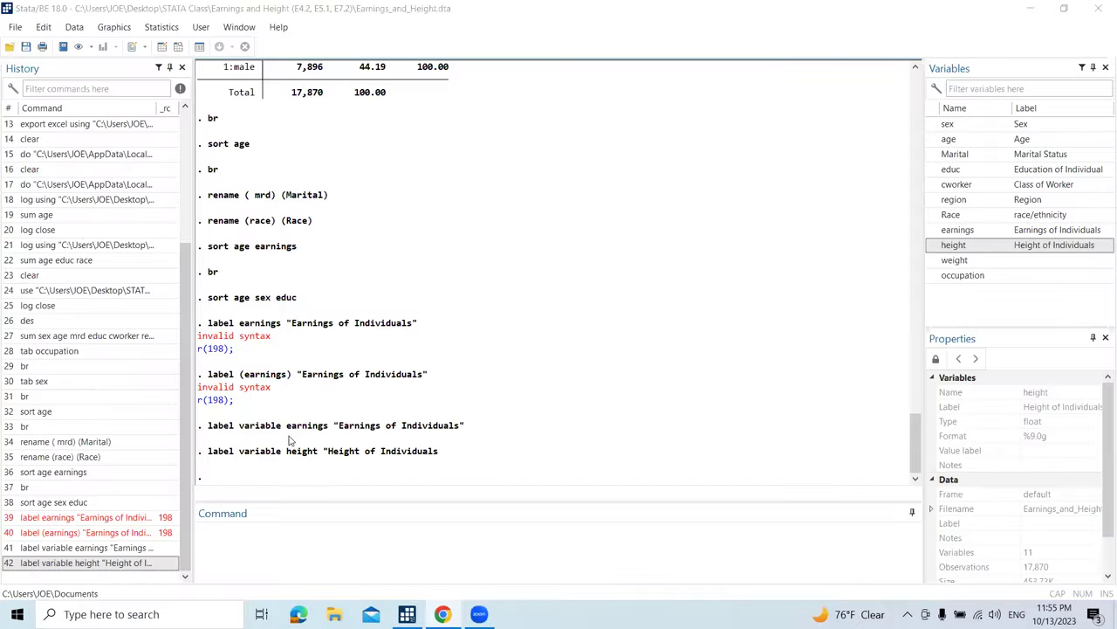
Run a regression of earnings on height with the reg command.
left_click(267, 529)
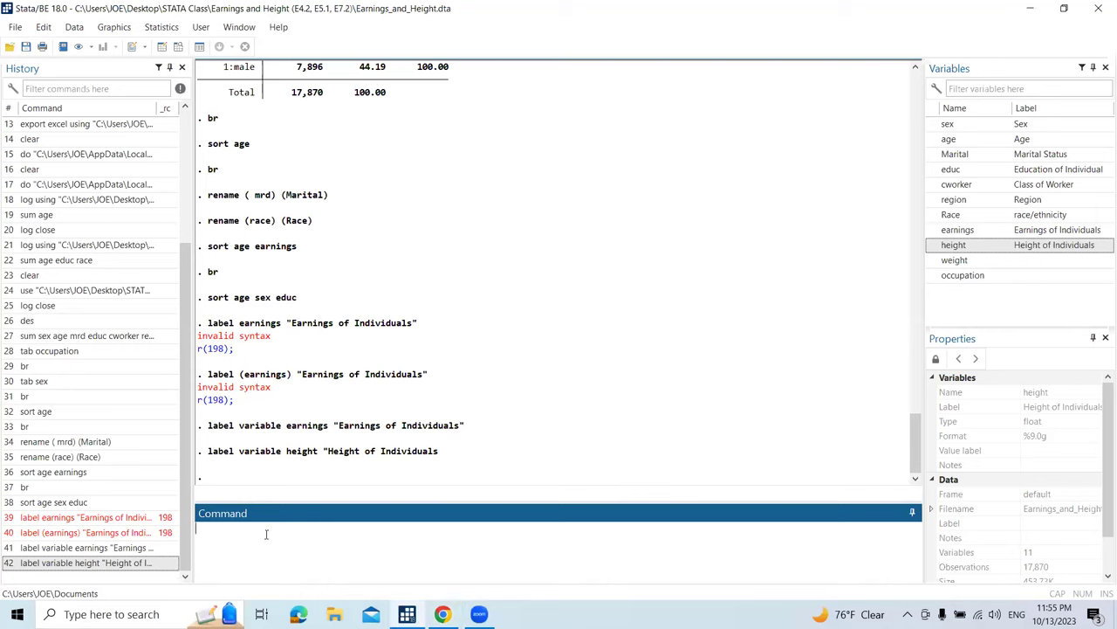
type("reg")
left_click(933, 231)
left_click(934, 247)
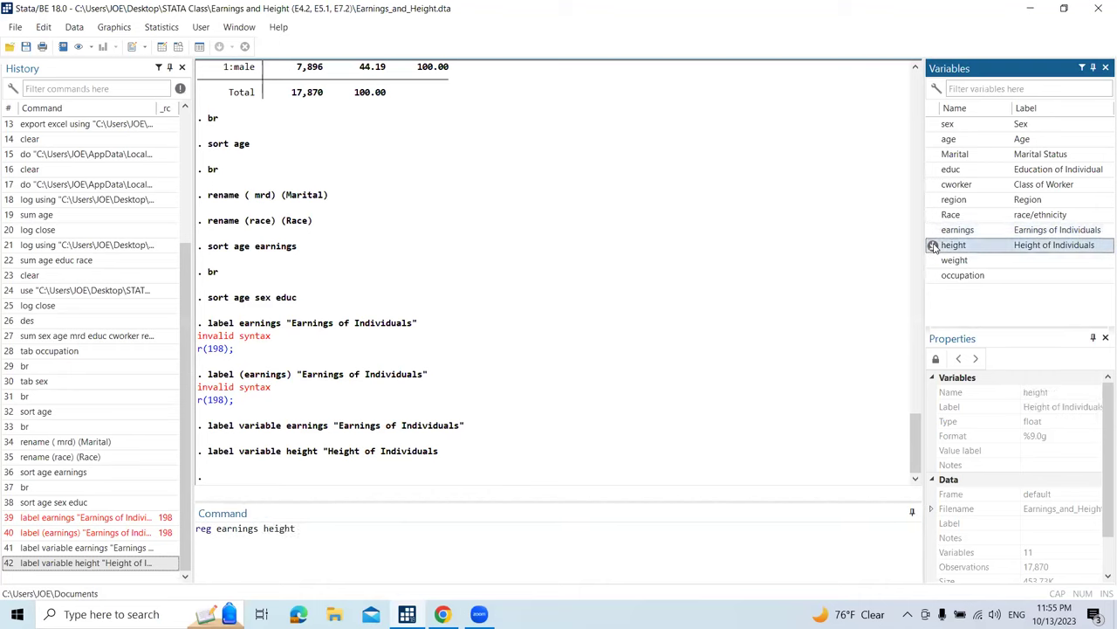
key("Return")
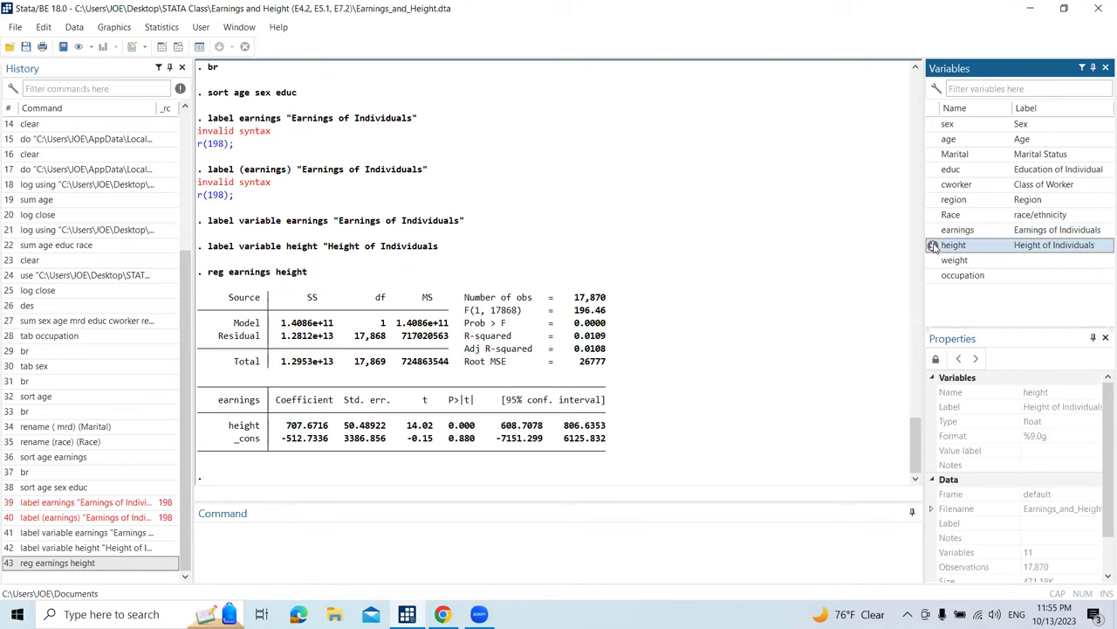
Paste the install "package name" template into the command line and prefix it with ssc.
left_click(658, 534)
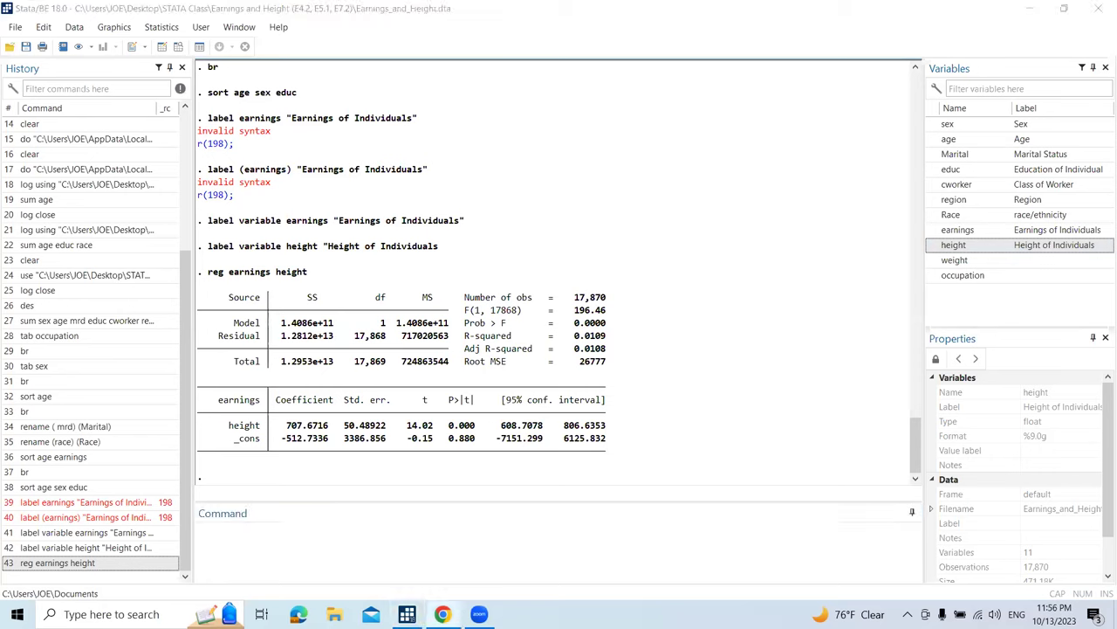
left_click(259, 532)
key("ctrl+v")
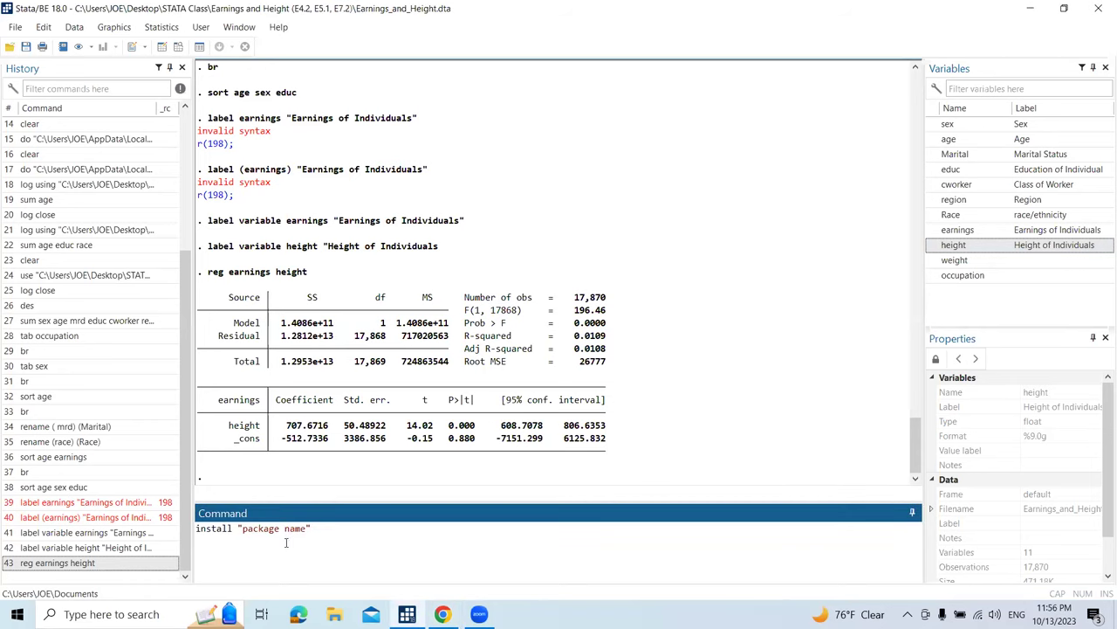
left_click_drag(312, 528, 289, 529)
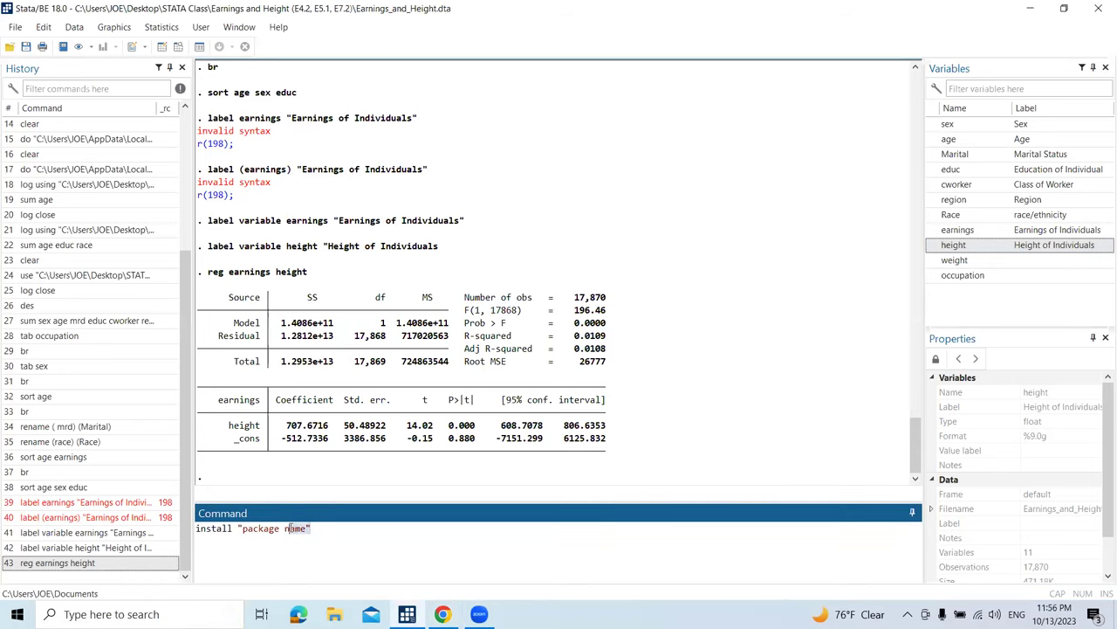
left_click(288, 447)
key("Home")
type("ssc")
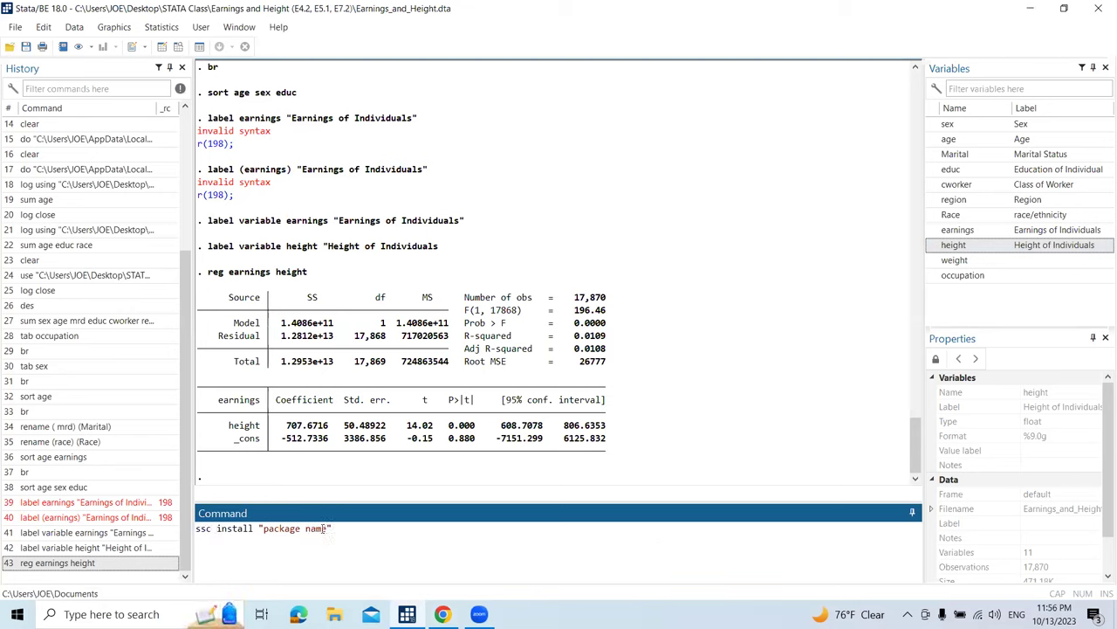
Replace the "package name" placeholder with outreg2 and run the ssc install command.
left_click_drag(328, 529, 259, 529)
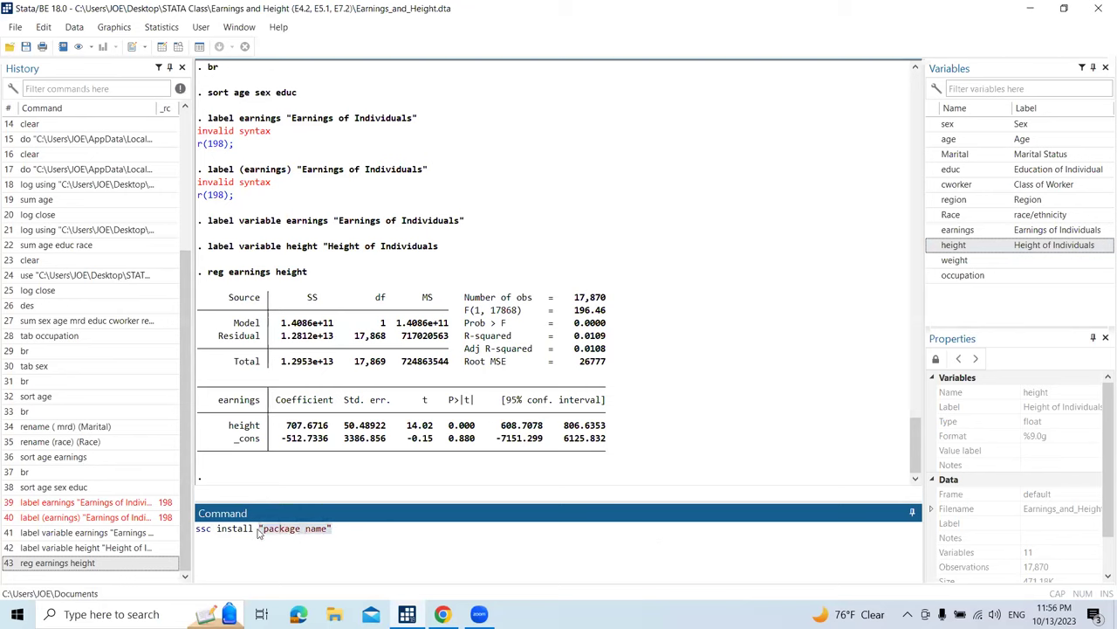
key("BackSpace")
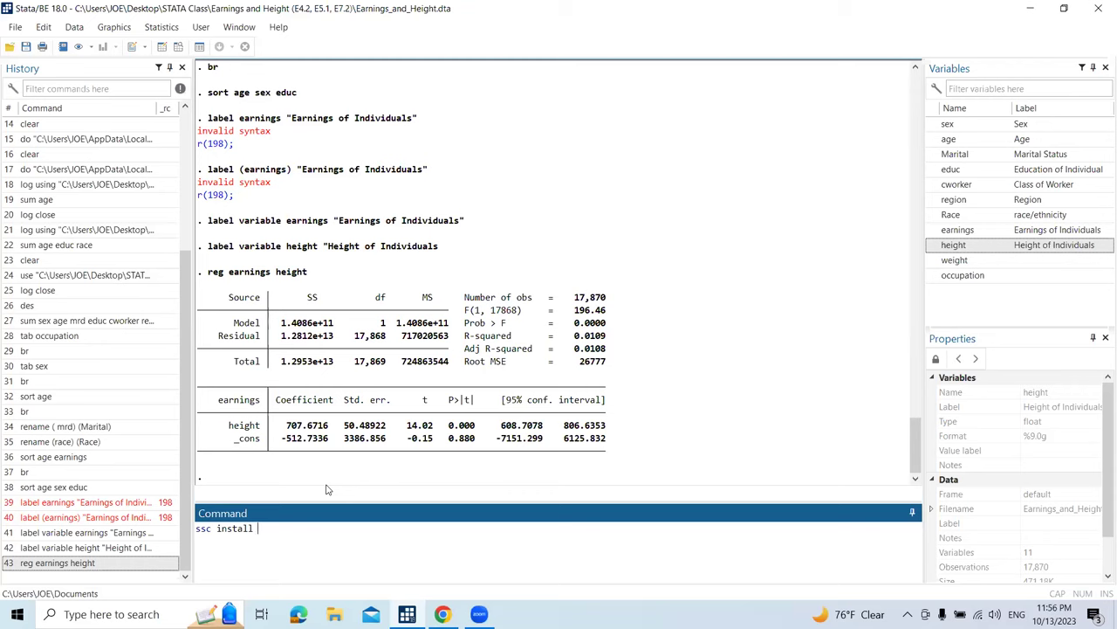
type("outreg2")
left_click_drag(297, 529, 257, 530)
left_click(299, 529)
key("Return")
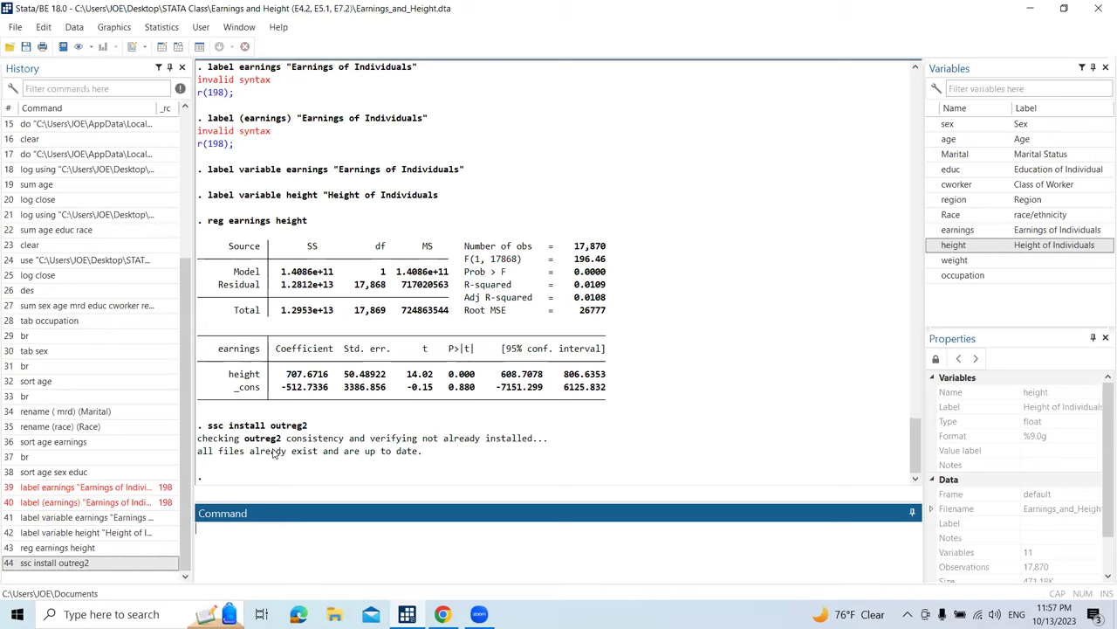
Examine the messages returned by the outreg2 installation, highlighting both lines.
left_click_drag(200, 445, 559, 448)
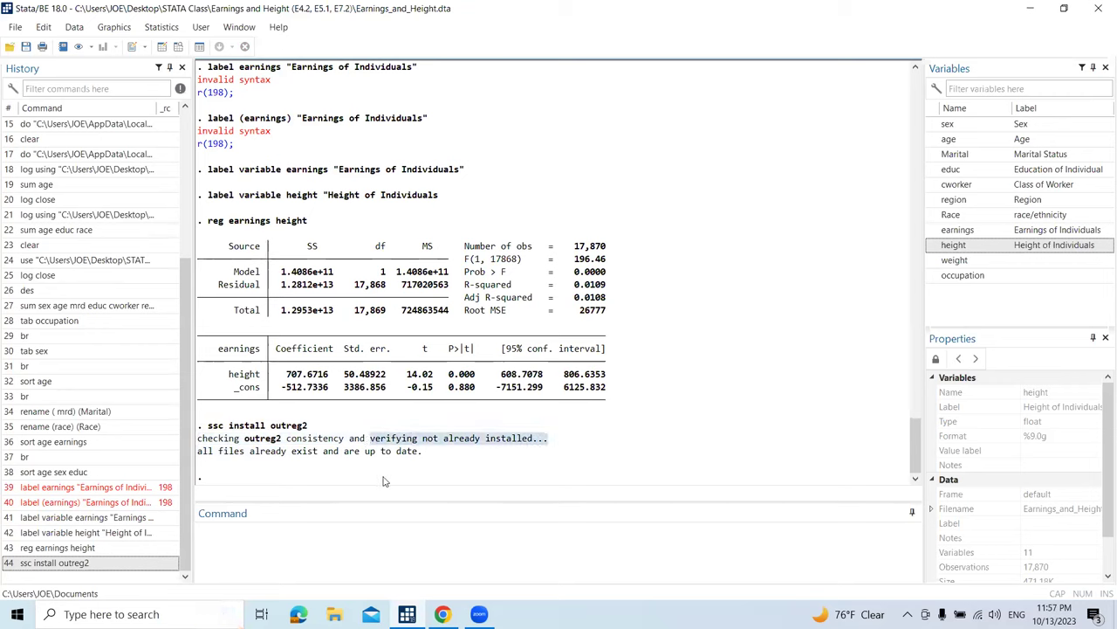
left_click(198, 454)
left_click_drag(198, 454, 429, 467)
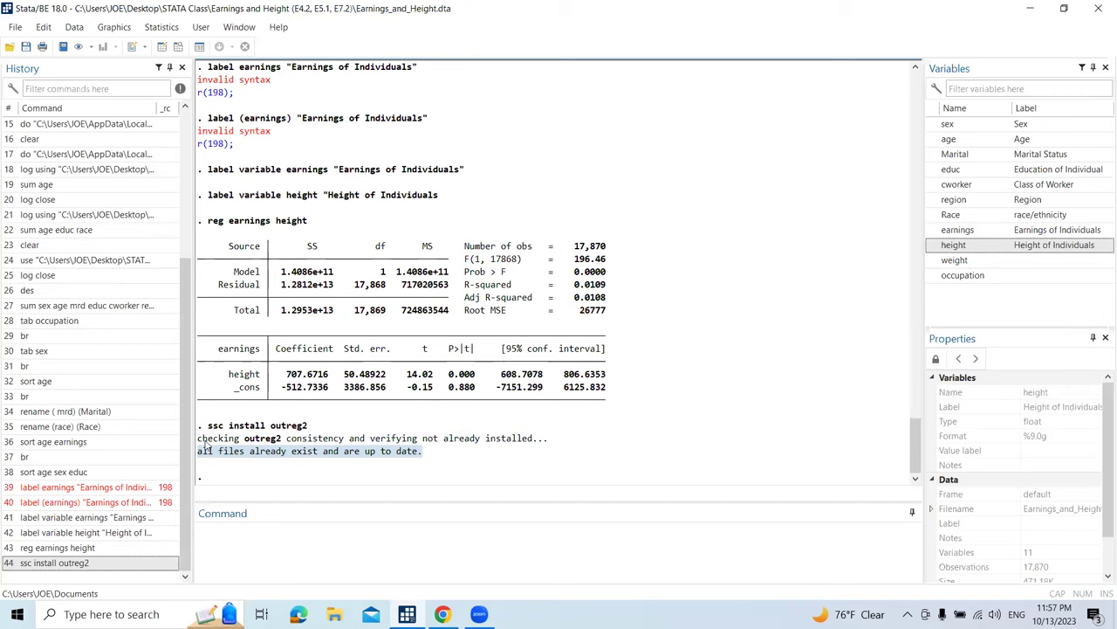
left_click_drag(199, 439, 426, 454)
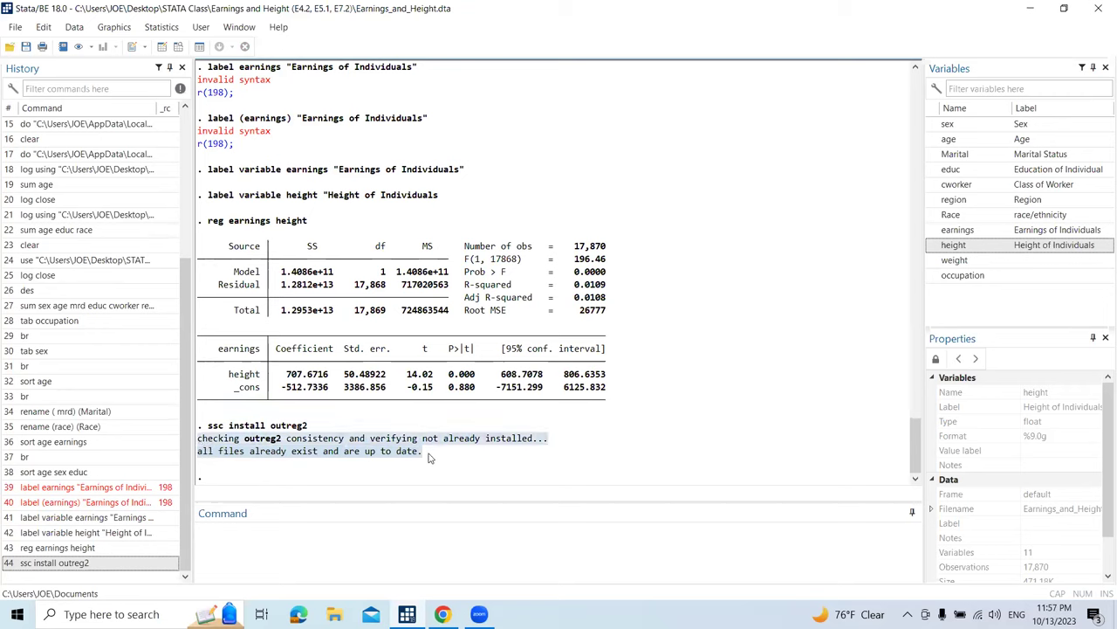
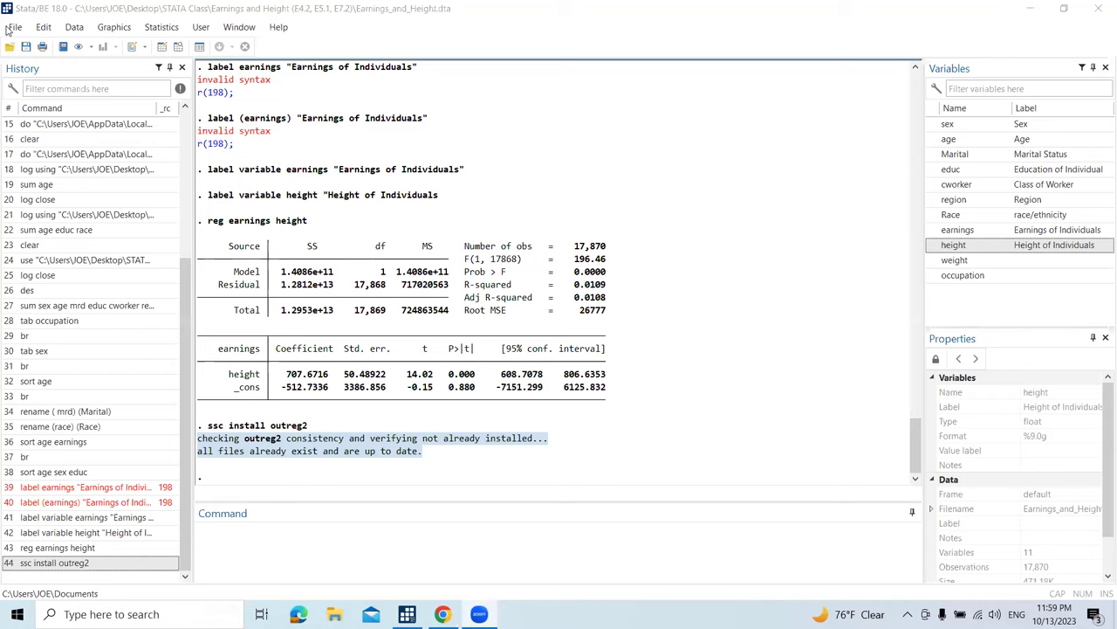
Clear the Earnings_and_Height dataset from memory with the clear command.
left_click(308, 542)
type("clear")
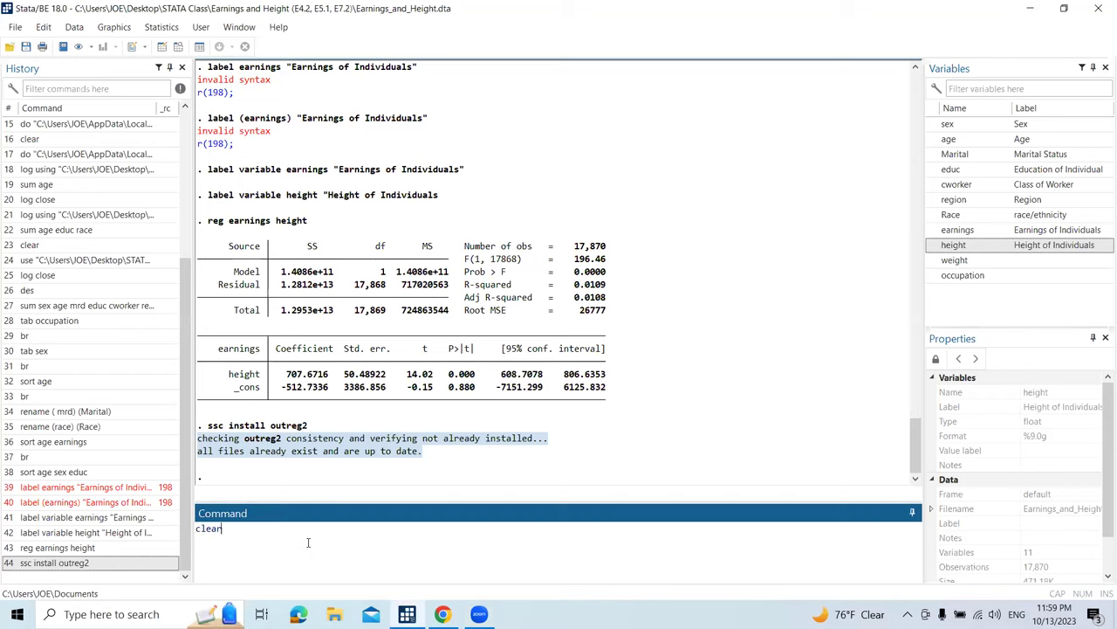
key("Return")
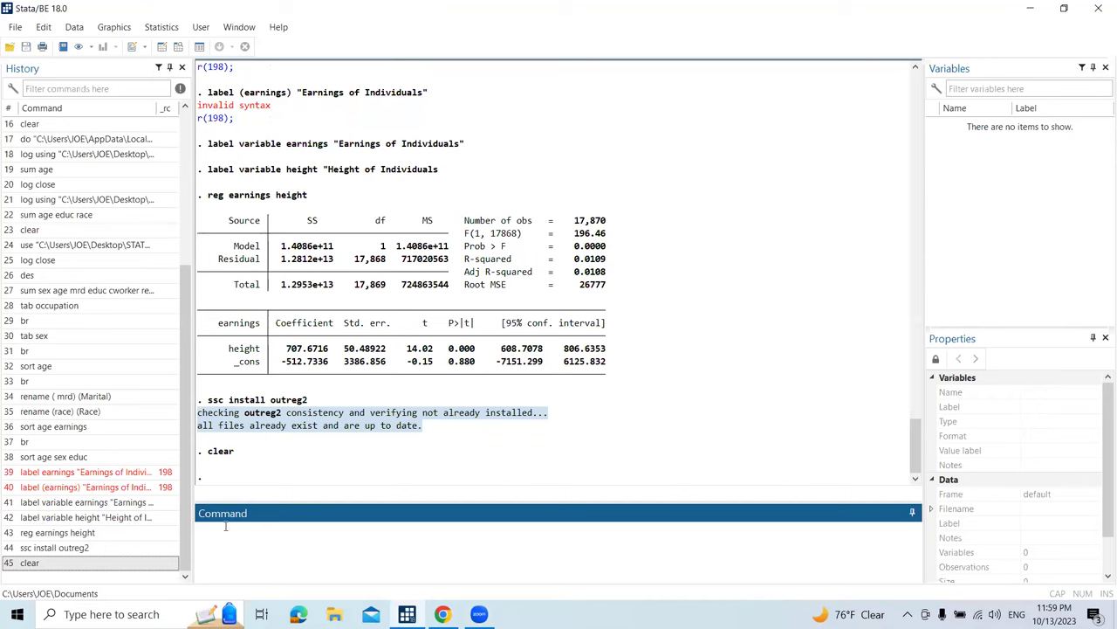
Look through the Stata 18 manual example datasets for the Base Reference Manual and close the viewer.
left_click(15, 29)
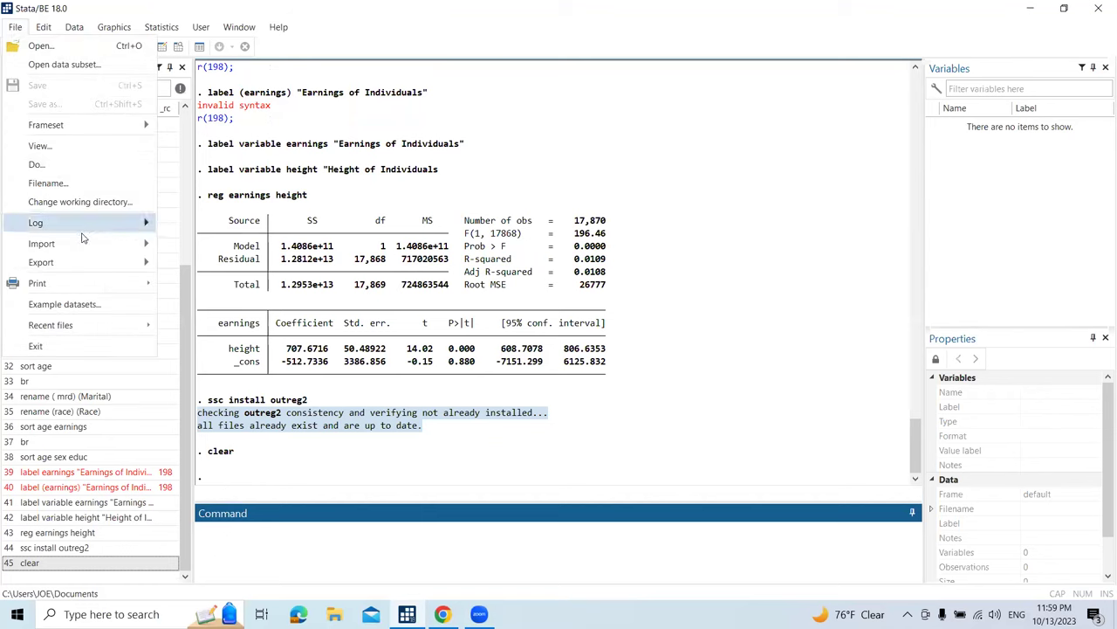
left_click(73, 307)
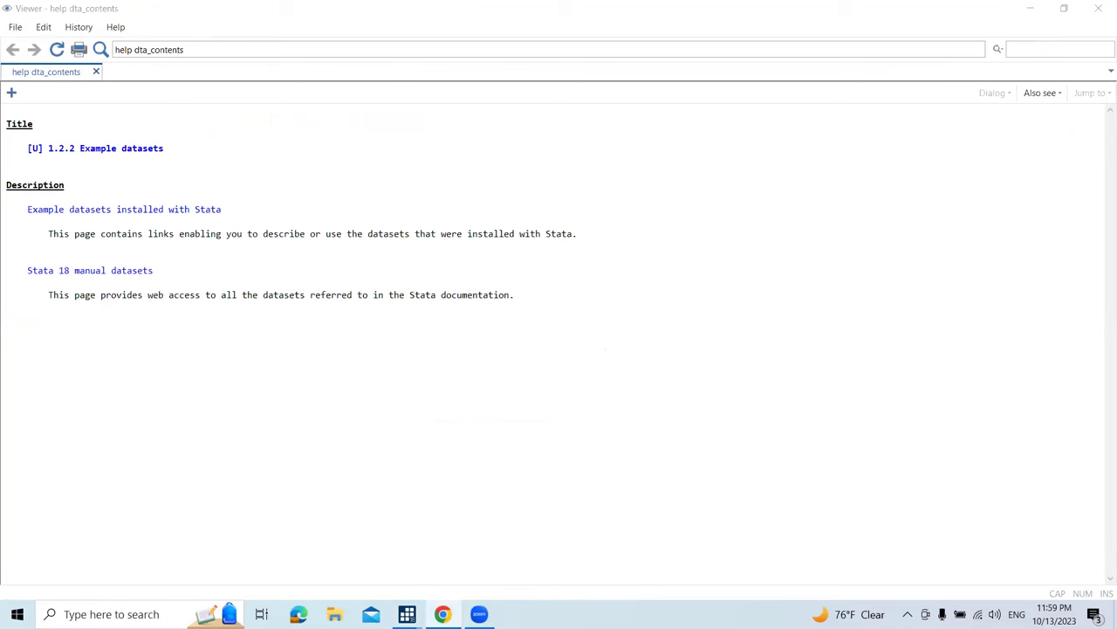
left_click(63, 272)
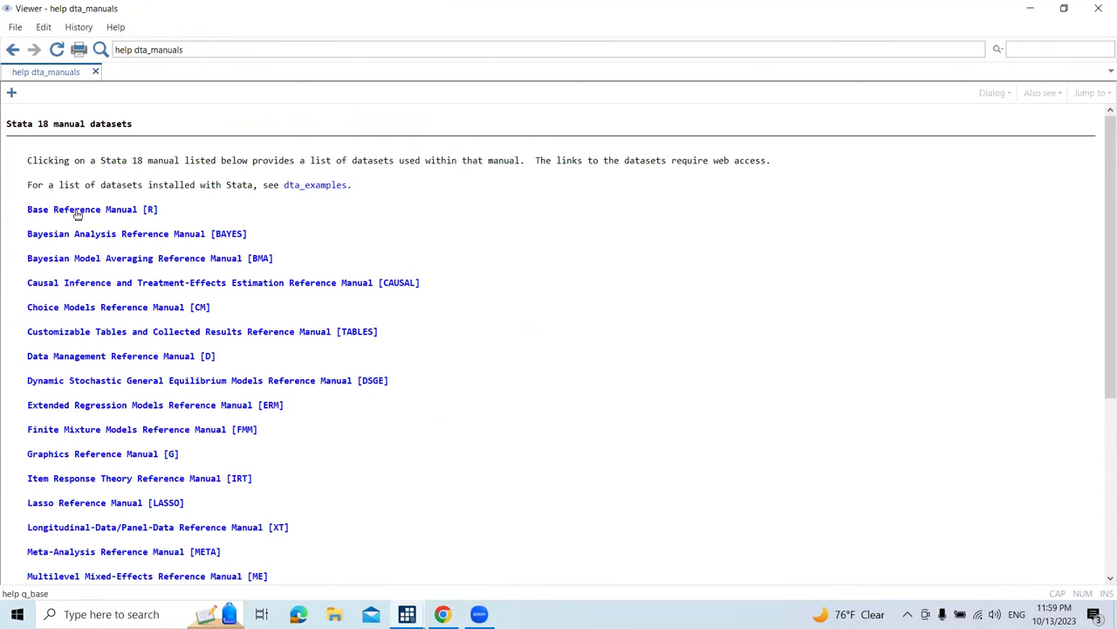
left_click(77, 211)
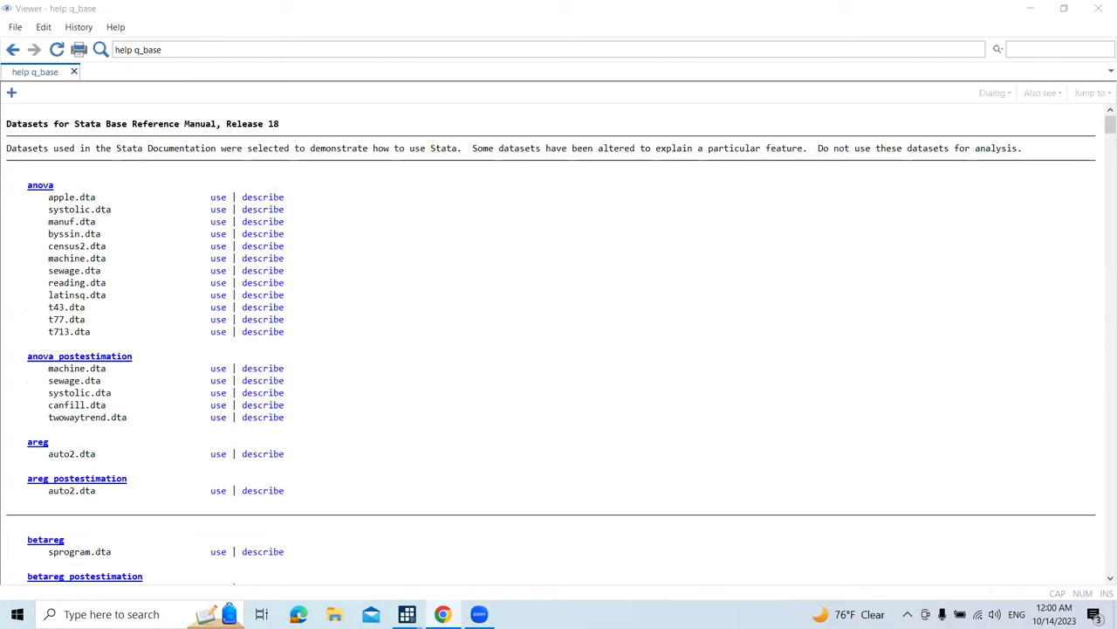
left_click(13, 49)
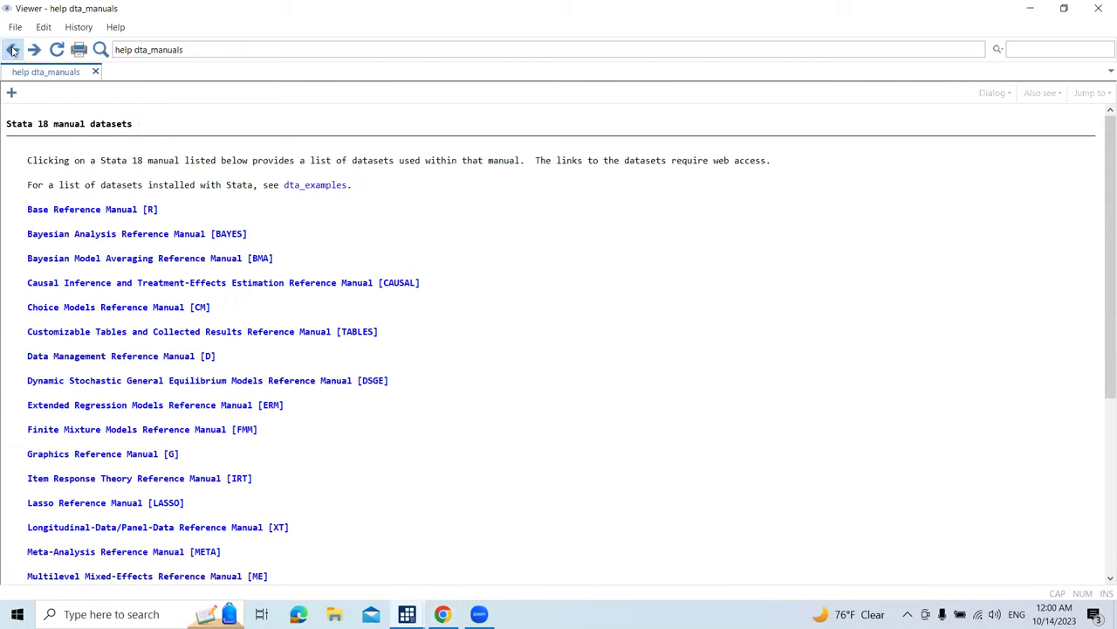
left_click(13, 49)
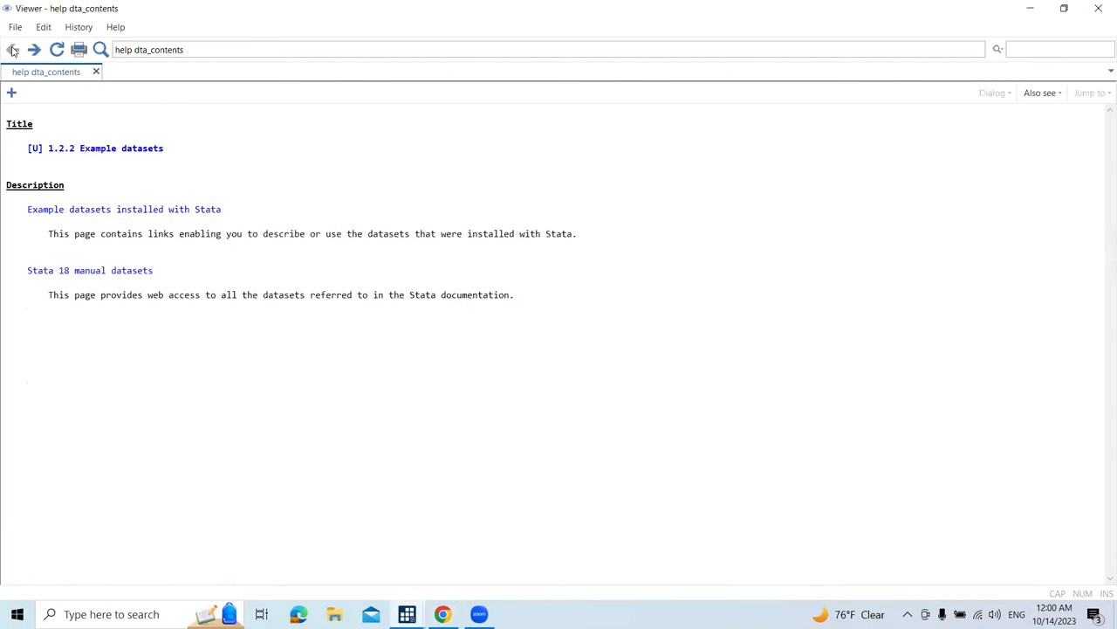
left_click(1098, 8)
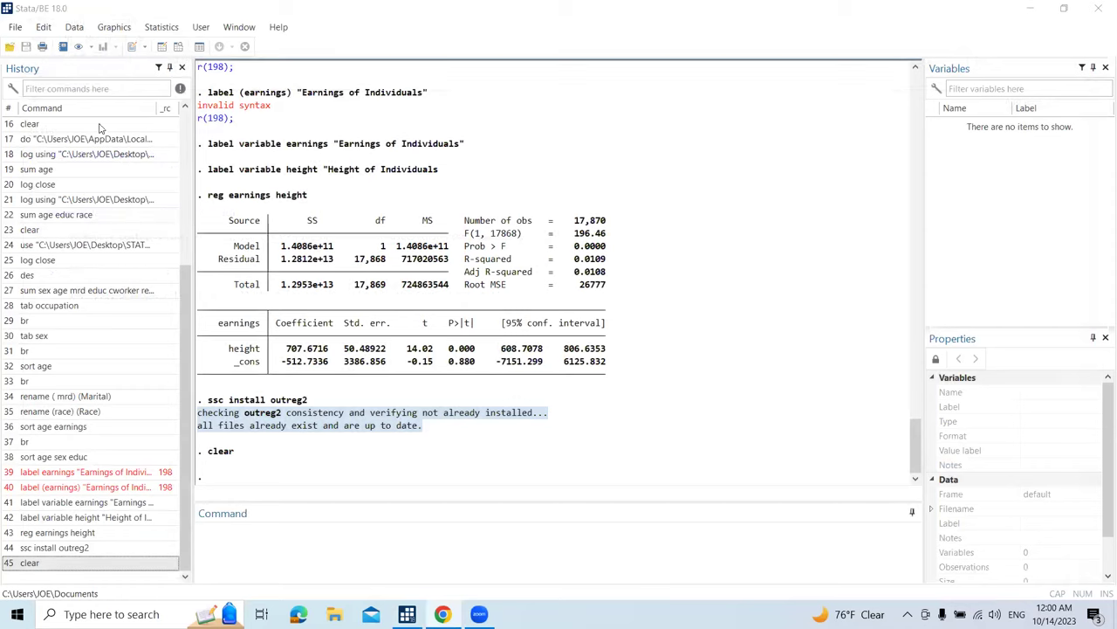
Load the apple.dta example dataset from the anova section of the Stata 18 Base Reference Manual datasets.
left_click(16, 28)
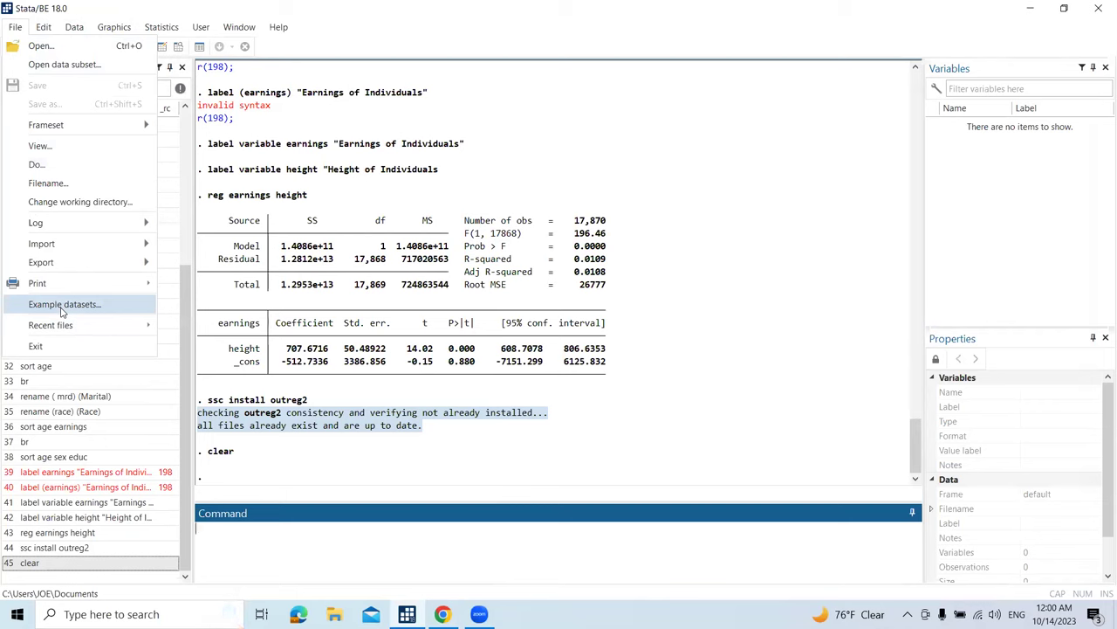
left_click(61, 312)
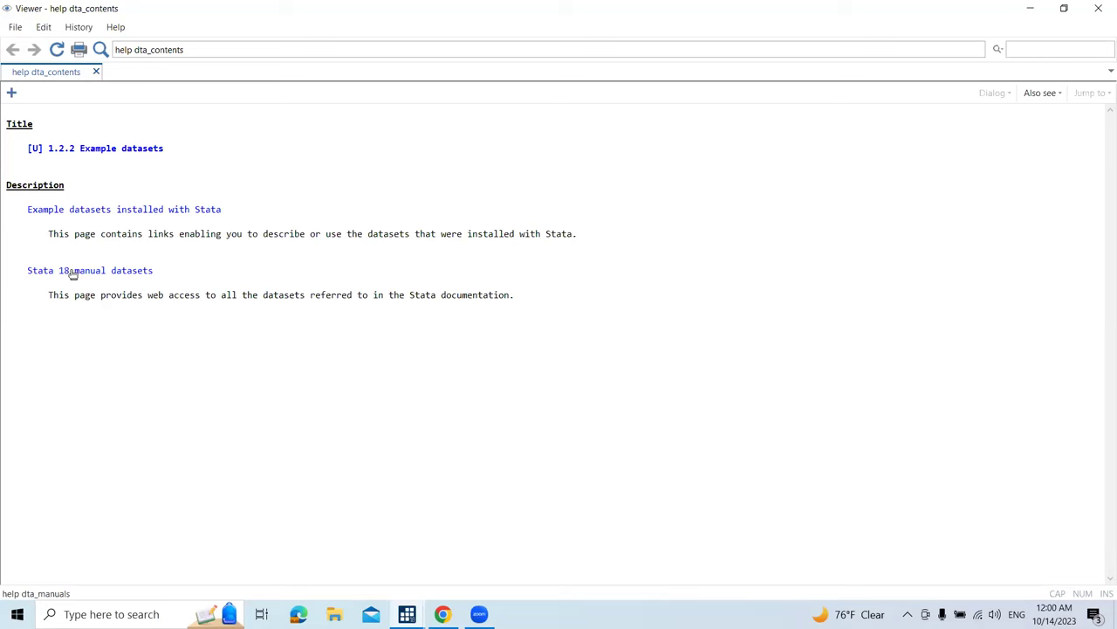
left_click(73, 271)
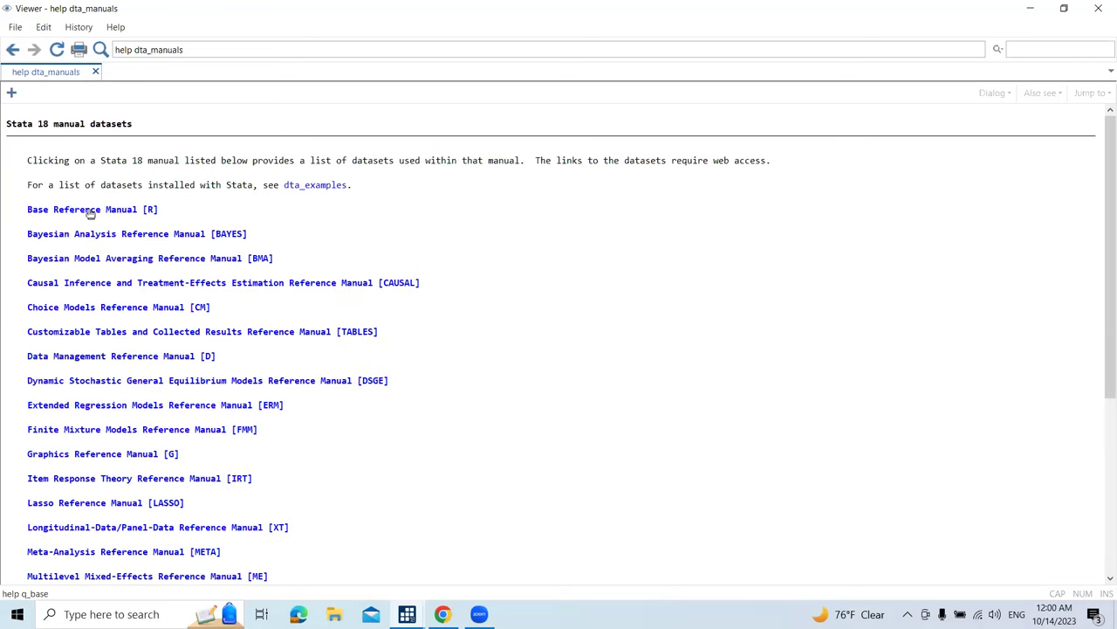
left_click(90, 213)
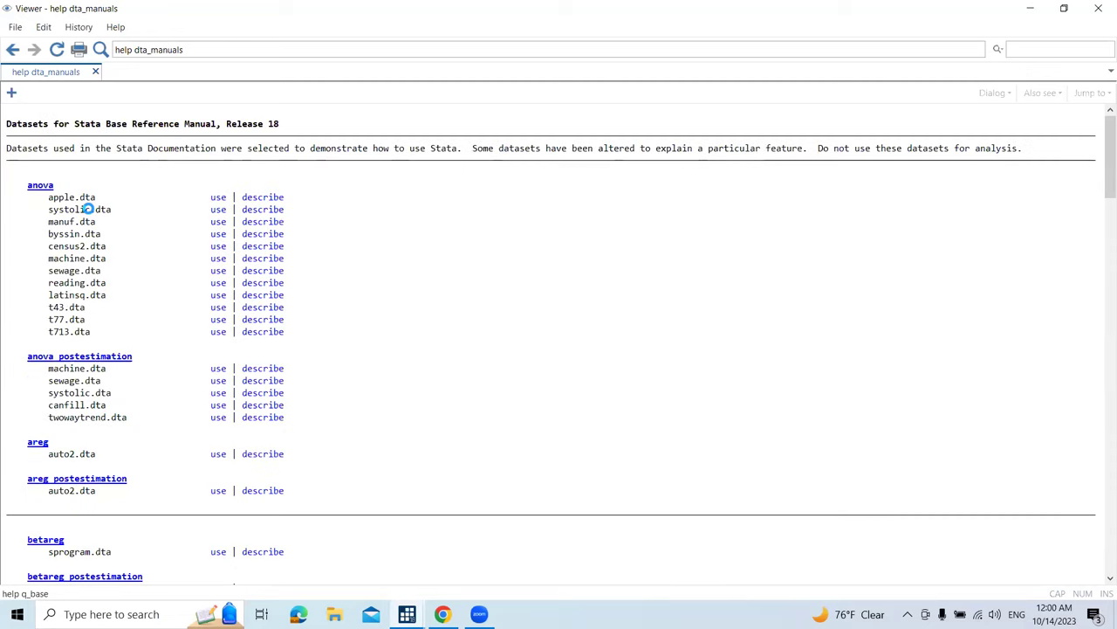
scroll(70, 323, "down", 5)
scroll(70, 325, "up", 5)
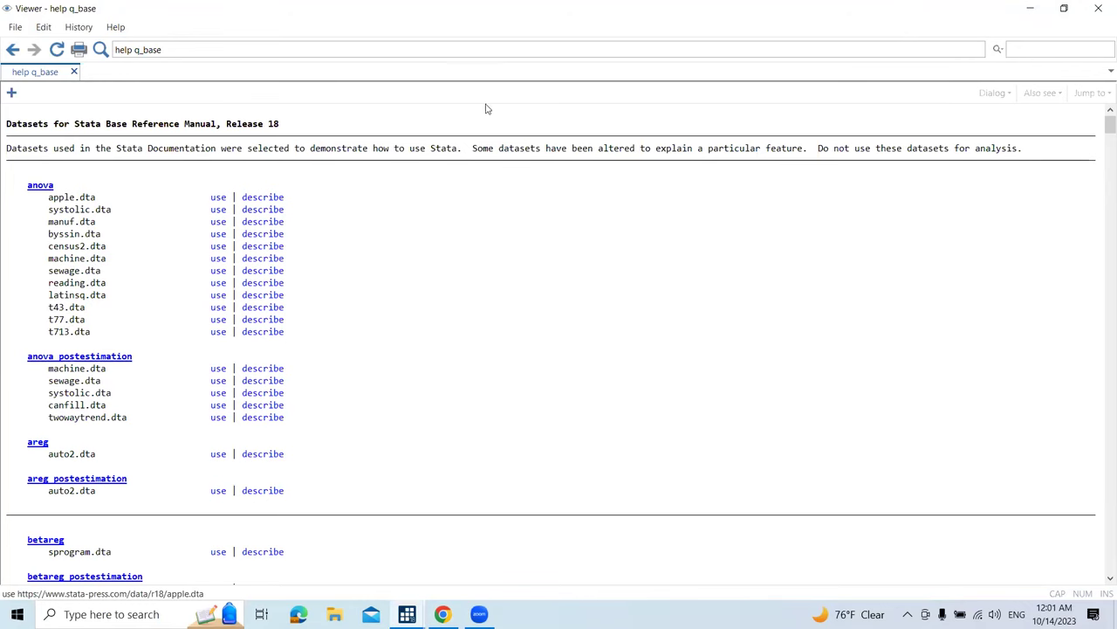
left_click(1039, 8)
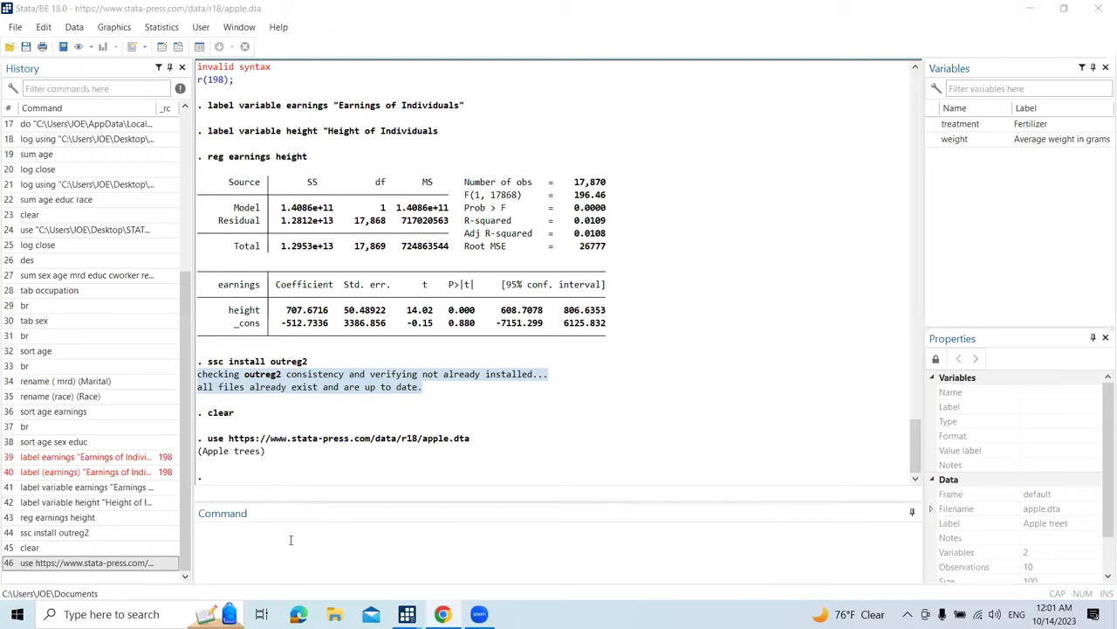
mouse_move(406, 613)
double_click(942, 128)
double_click(954, 138)
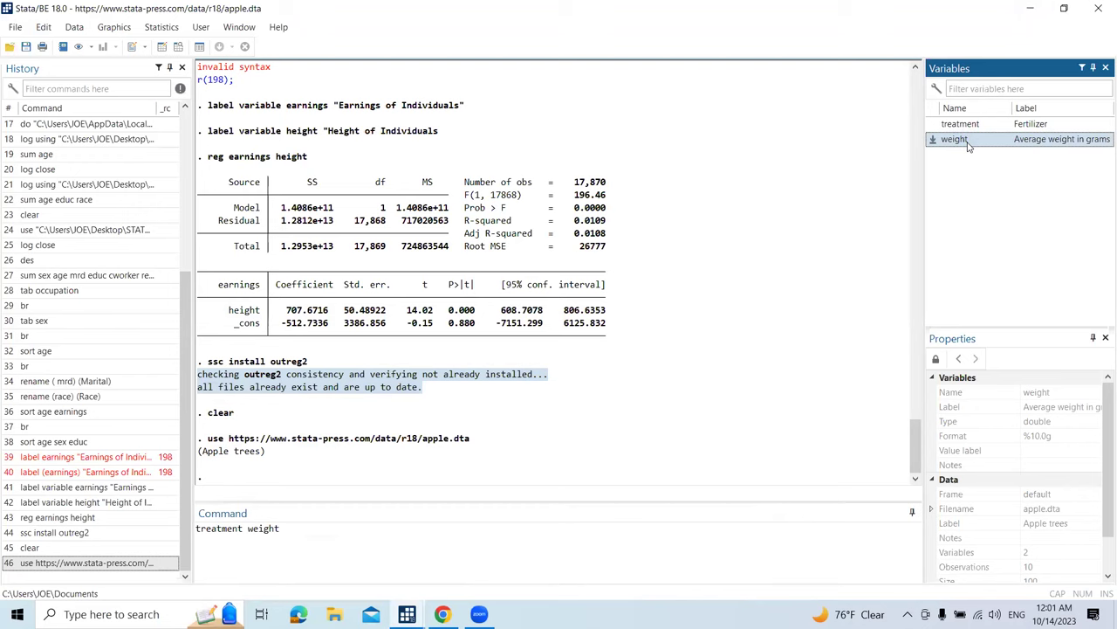
left_click_drag(288, 528, 196, 530)
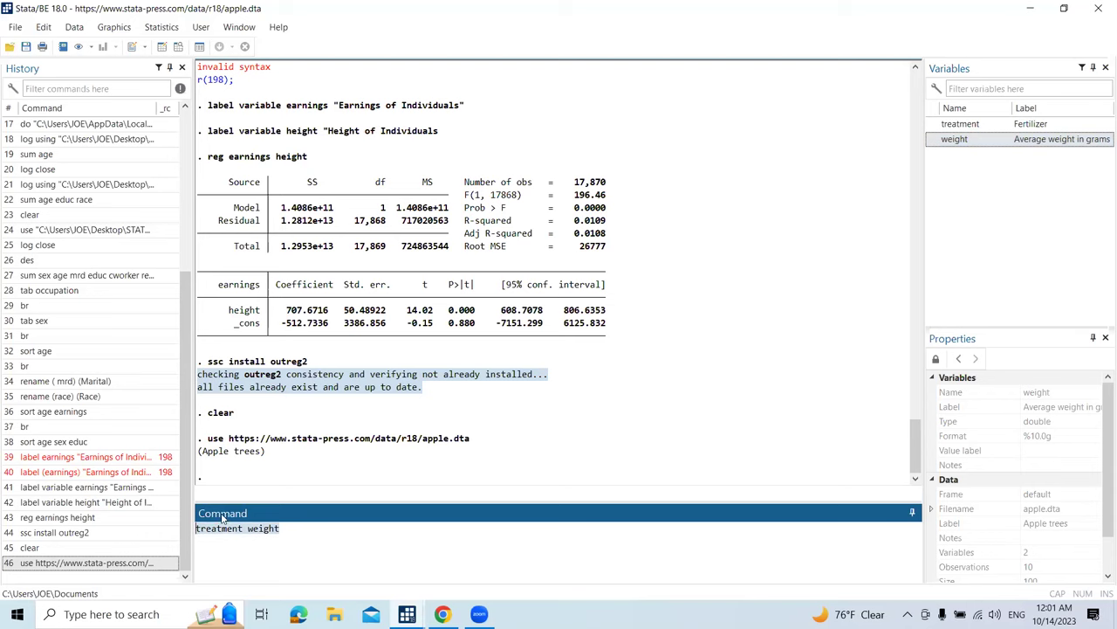
key("BackSpace")
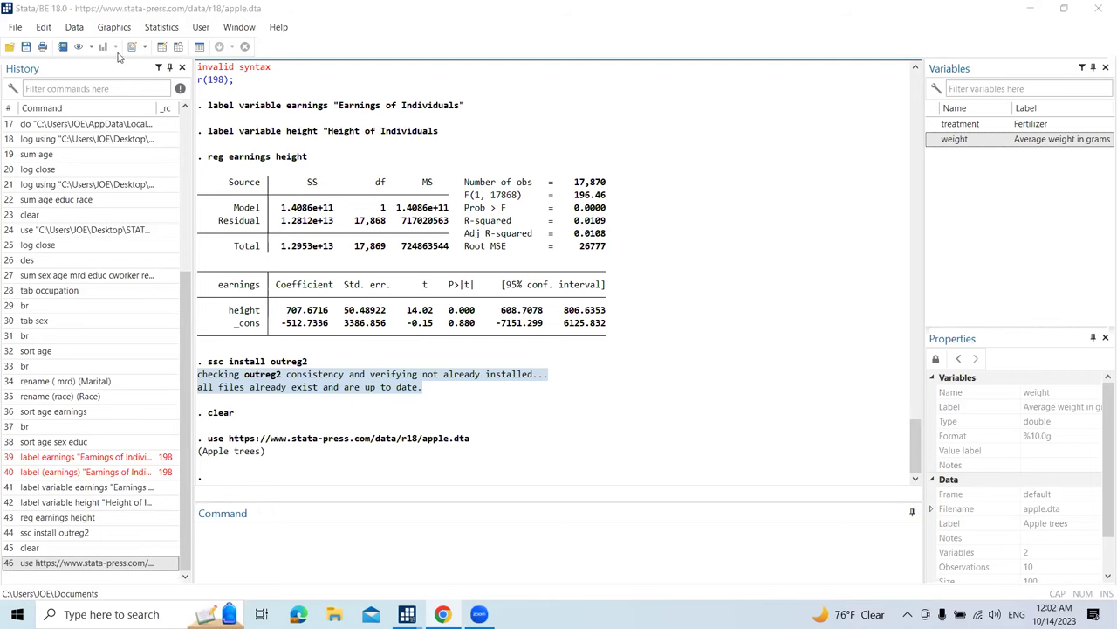
Run a one-way ANOVA with weight as the response variable and treatment as the factor variable.
left_click(160, 28)
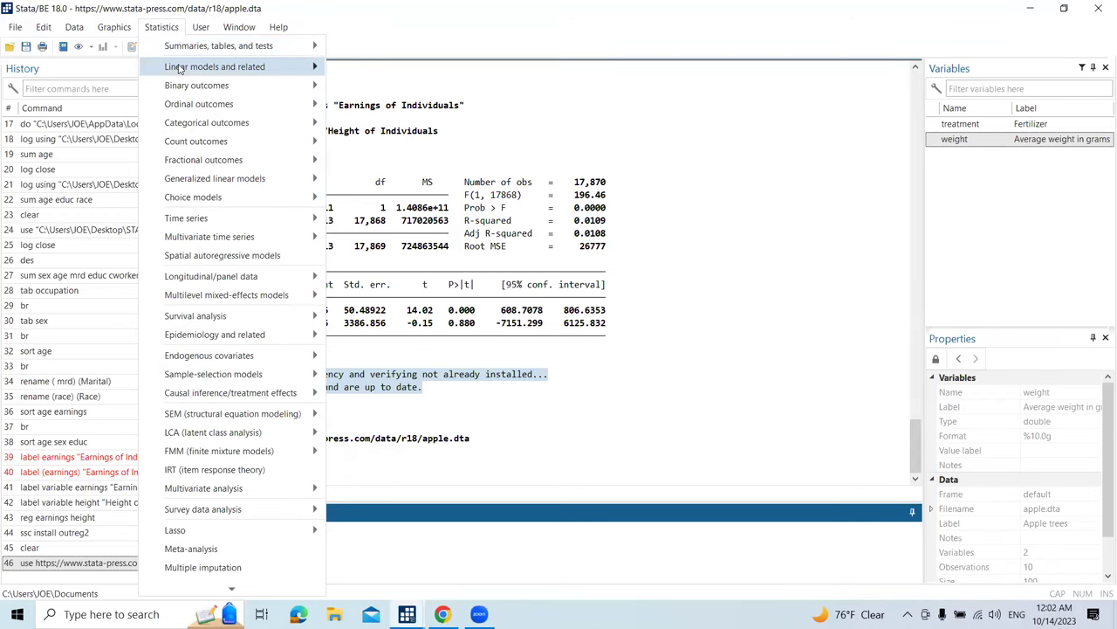
mouse_move(179, 69)
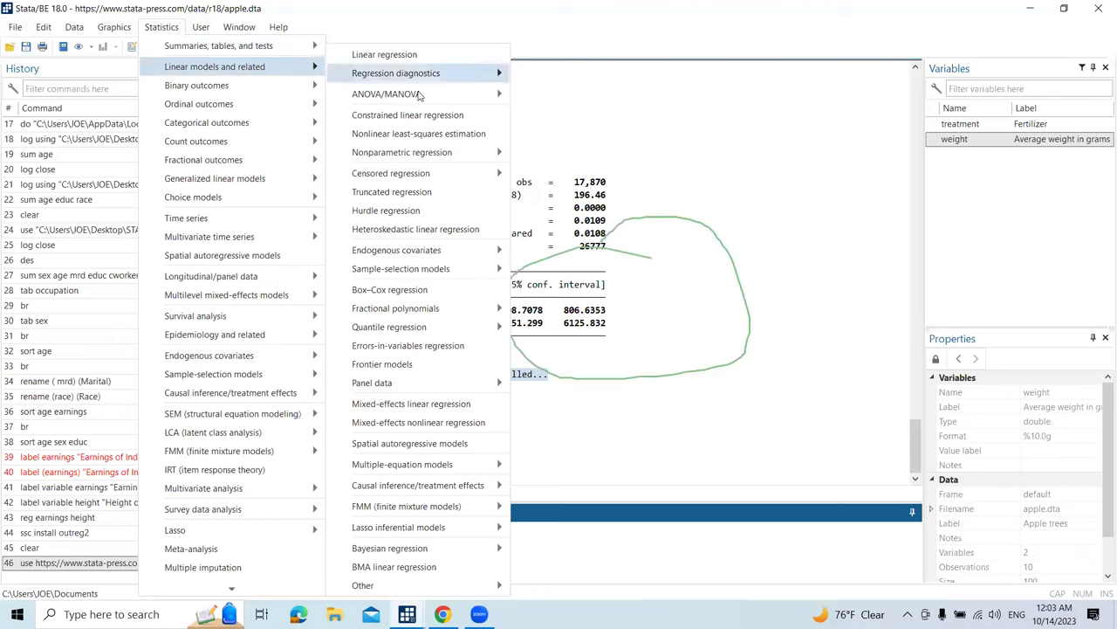
mouse_move(427, 97)
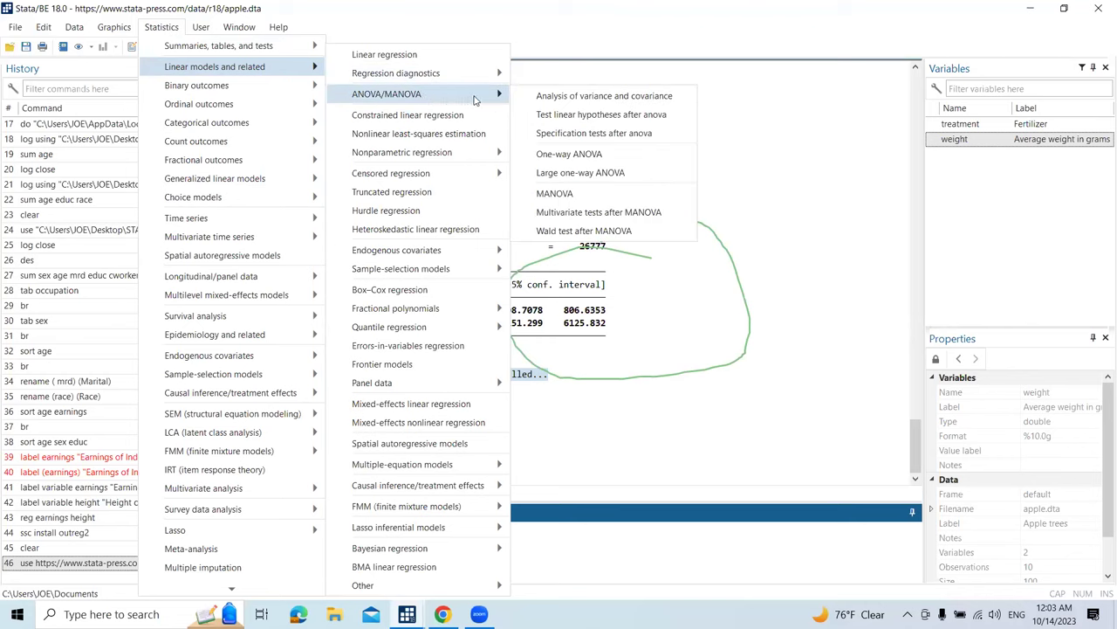
left_click(600, 156)
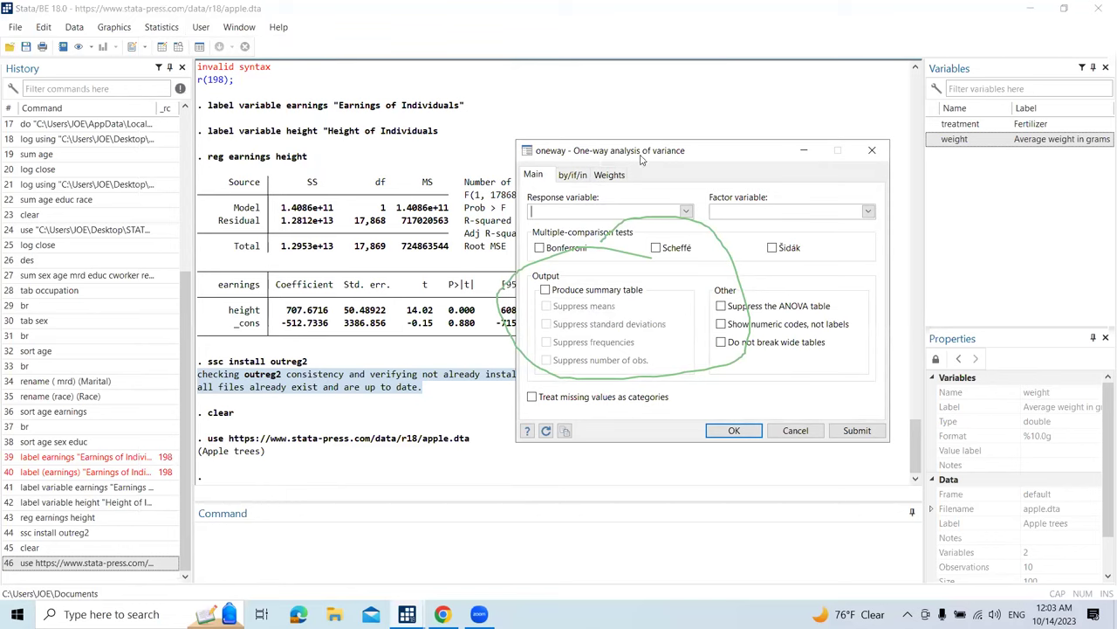
left_click(687, 212)
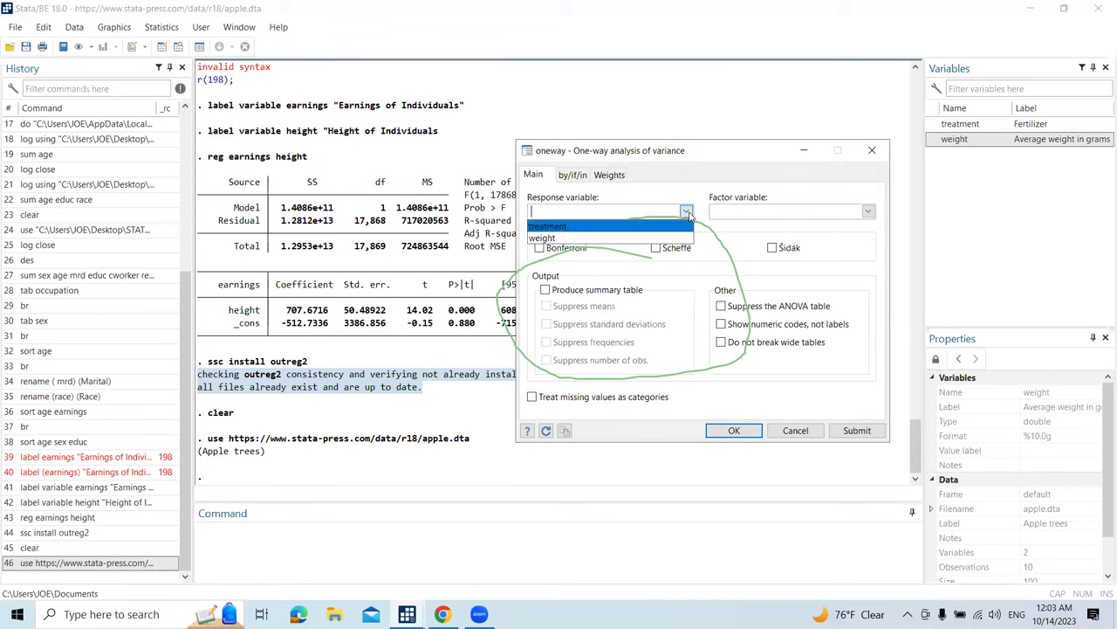
left_click(546, 237)
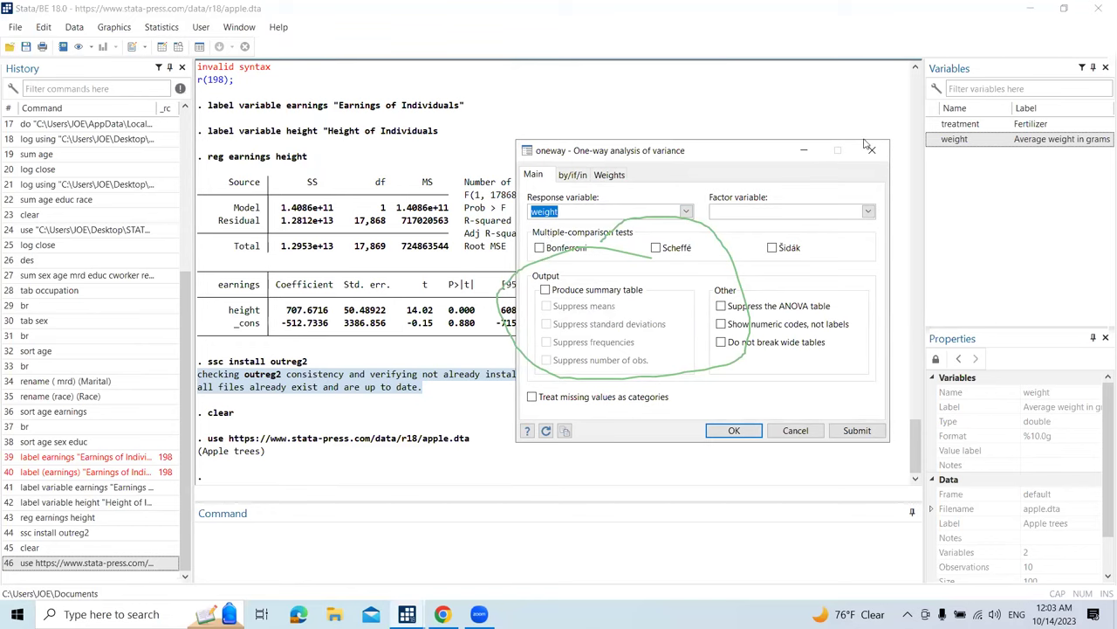
left_click(868, 213)
left_click(732, 228)
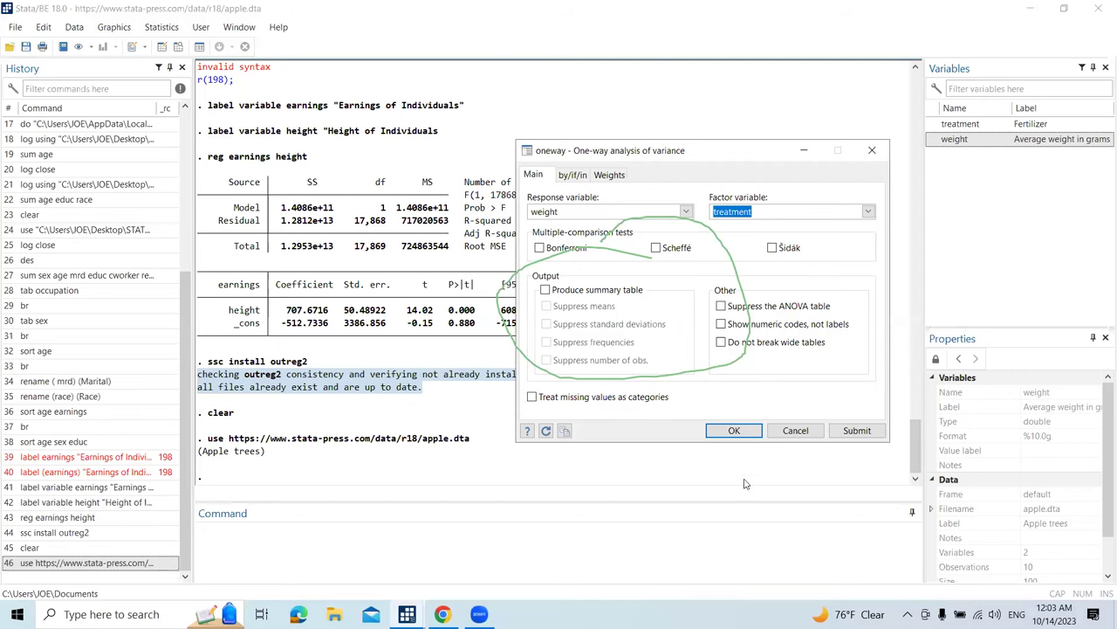
left_click(734, 430)
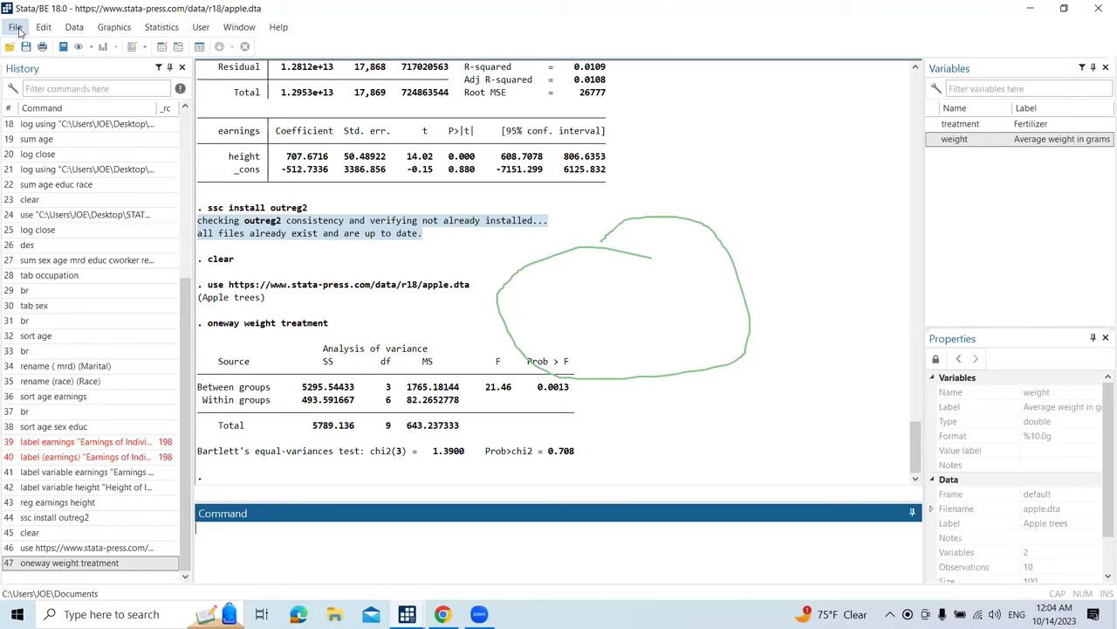
Reload apple.dta from the Base Reference Manual example datasets, describe it, and close the viewer.
left_click(16, 31)
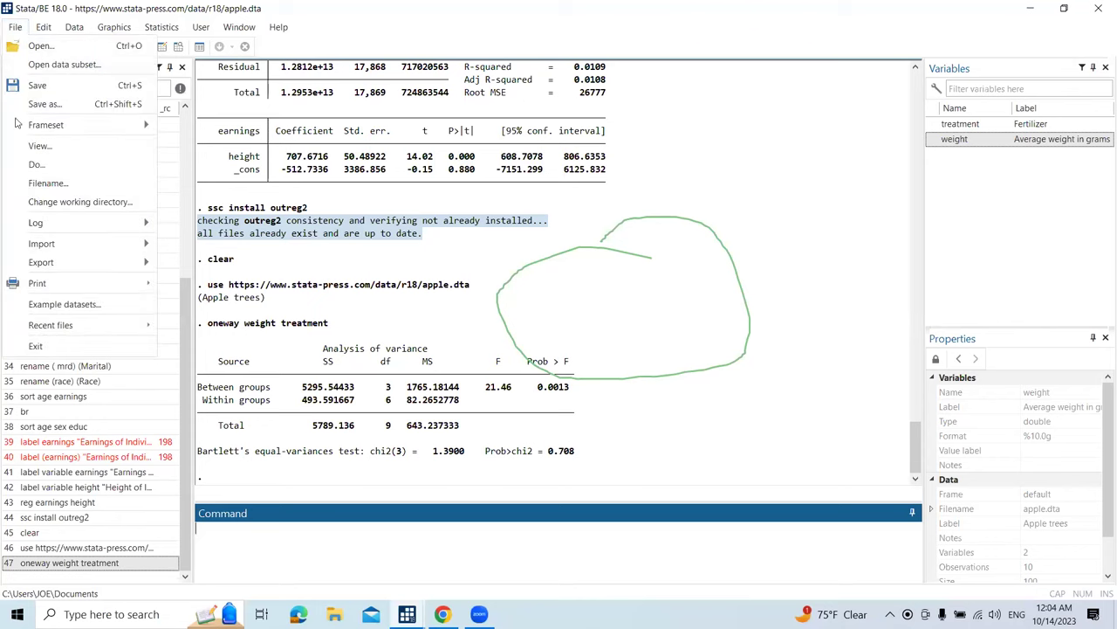
left_click(38, 308)
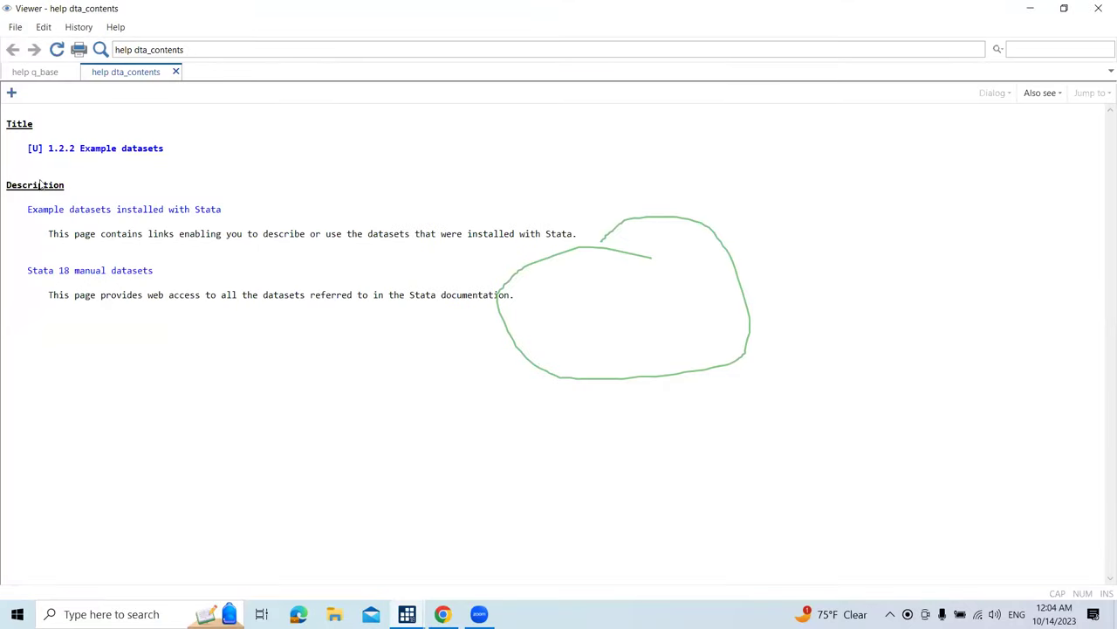
left_click(81, 274)
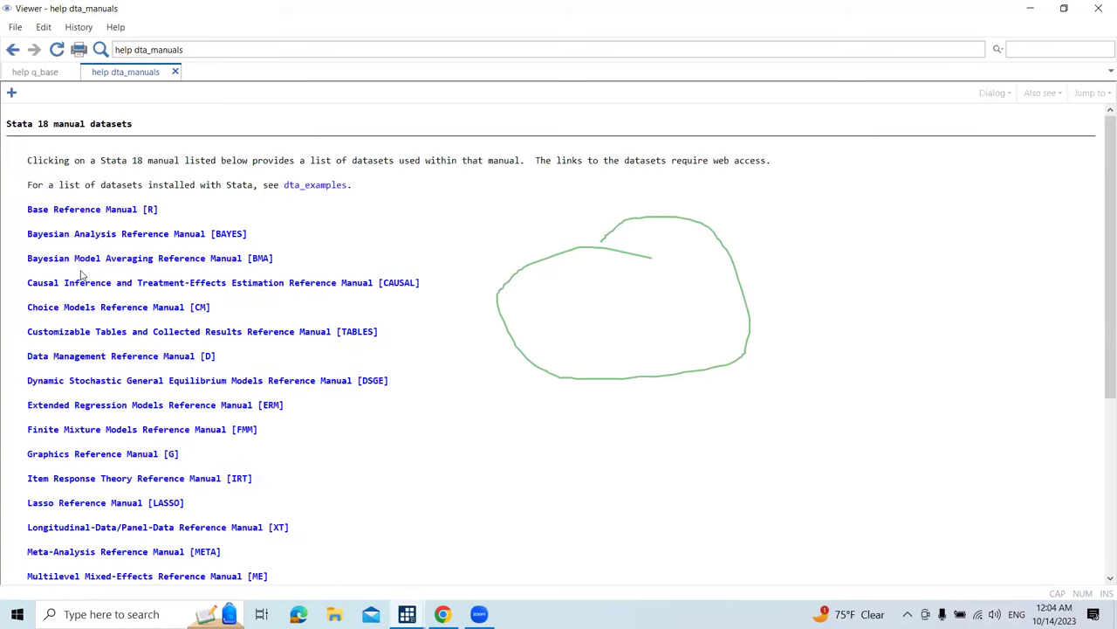
left_click(91, 211)
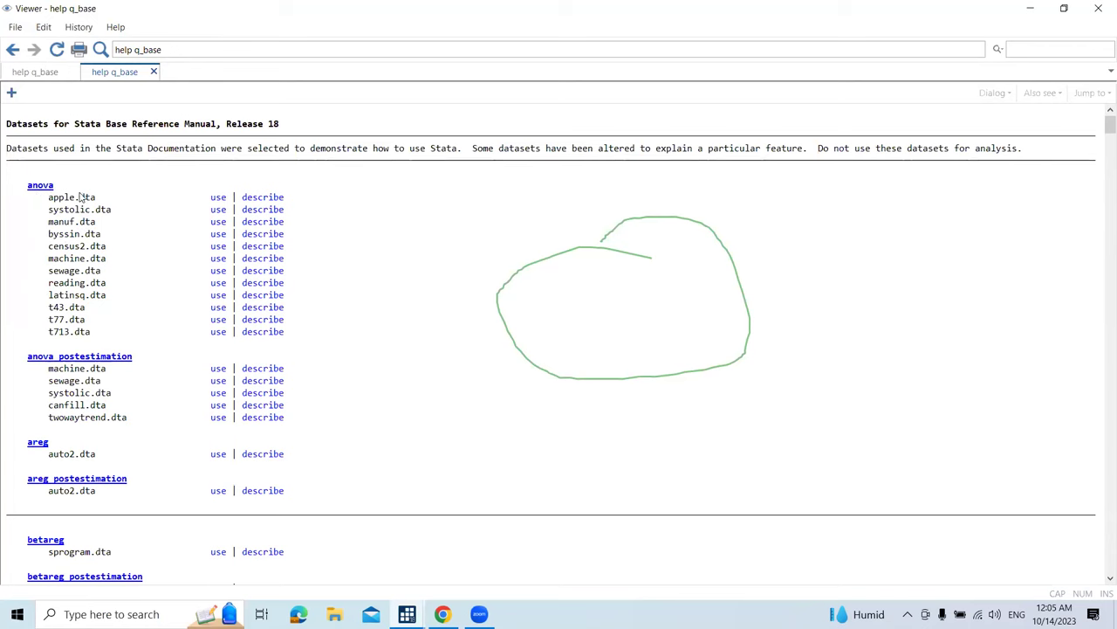
left_click_drag(50, 200, 96, 201)
left_click(1099, 9)
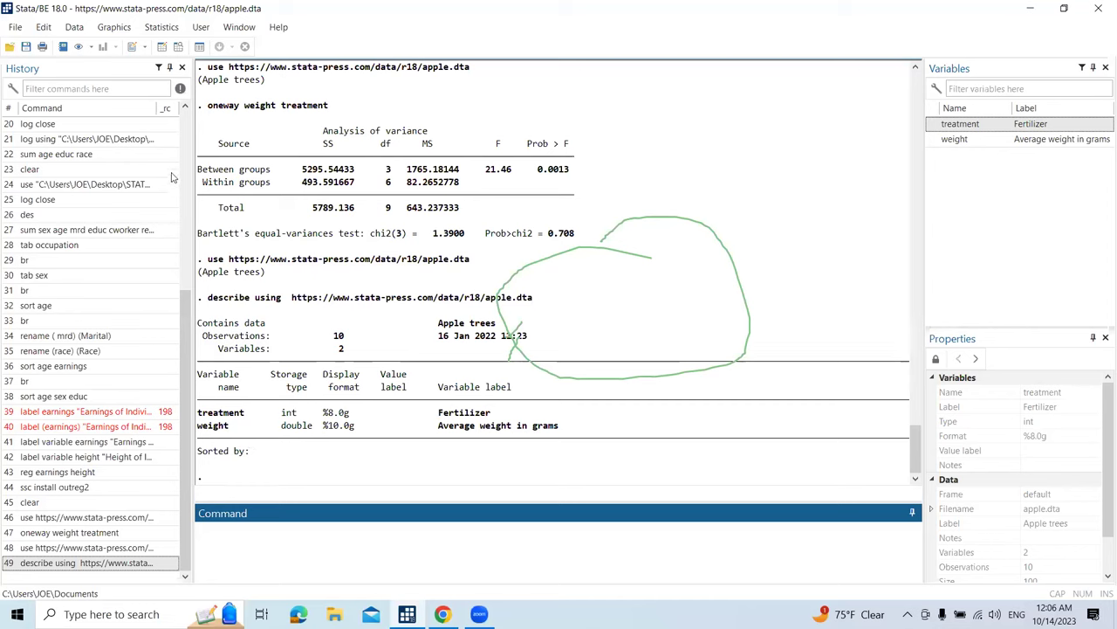
Run a one-way ANOVA with response variable weight and factor variable treatment, and highlight the H0 statement on the ANOVA slide.
left_click(162, 29)
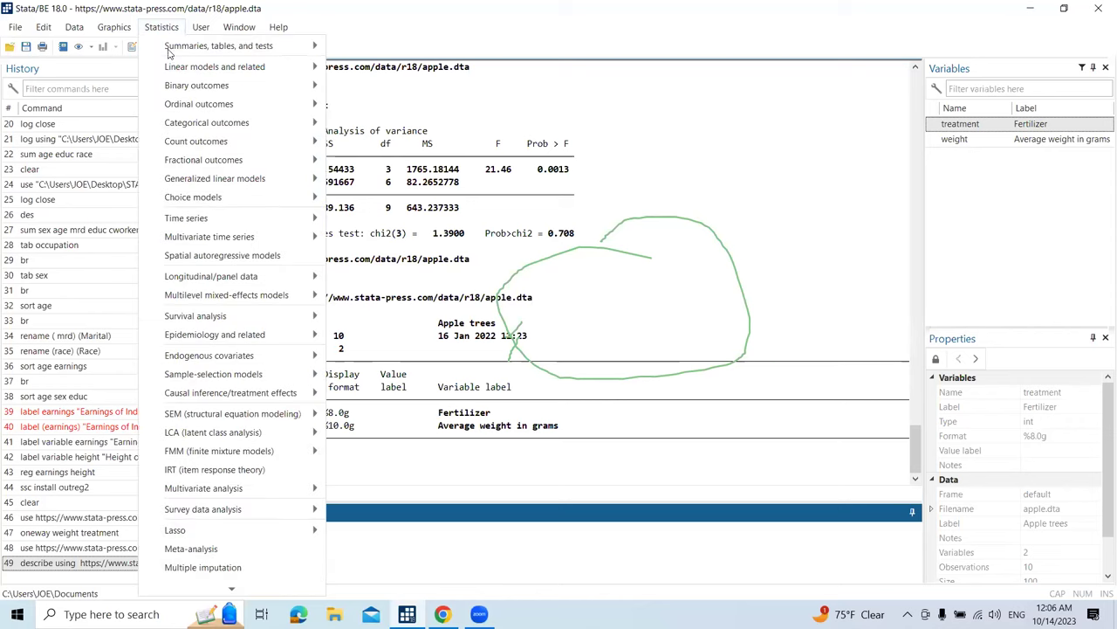
mouse_move(178, 71)
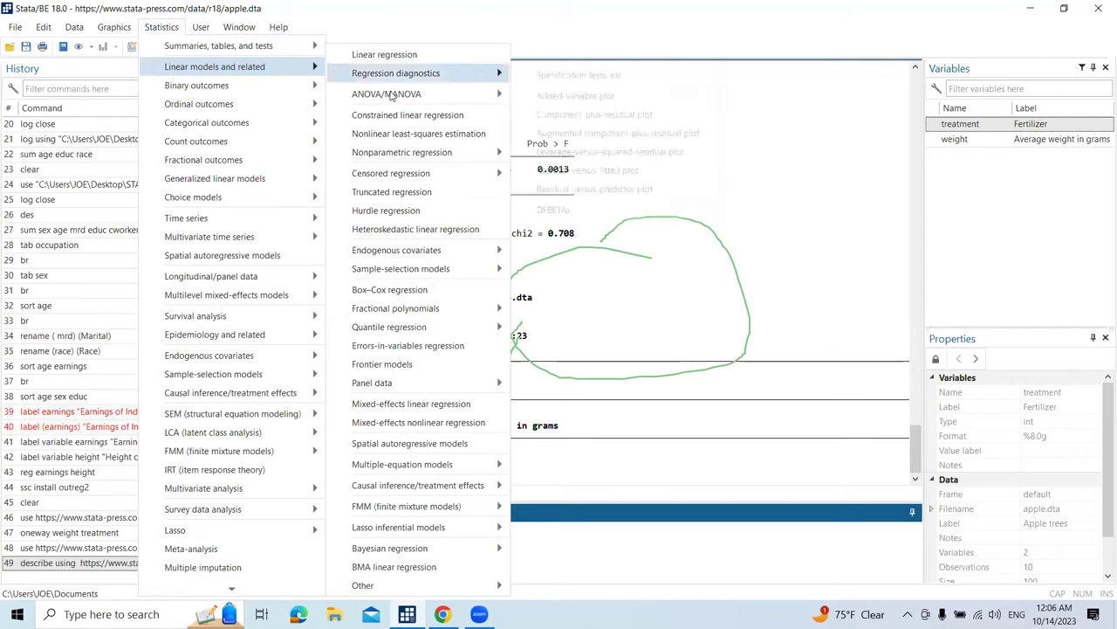
mouse_move(391, 96)
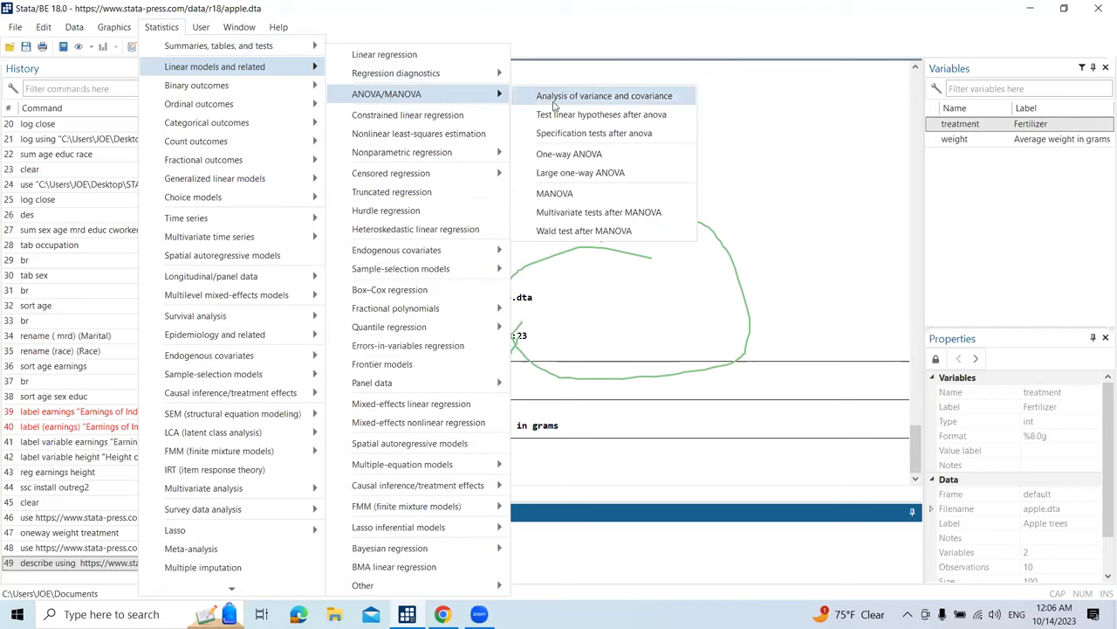
left_click(572, 157)
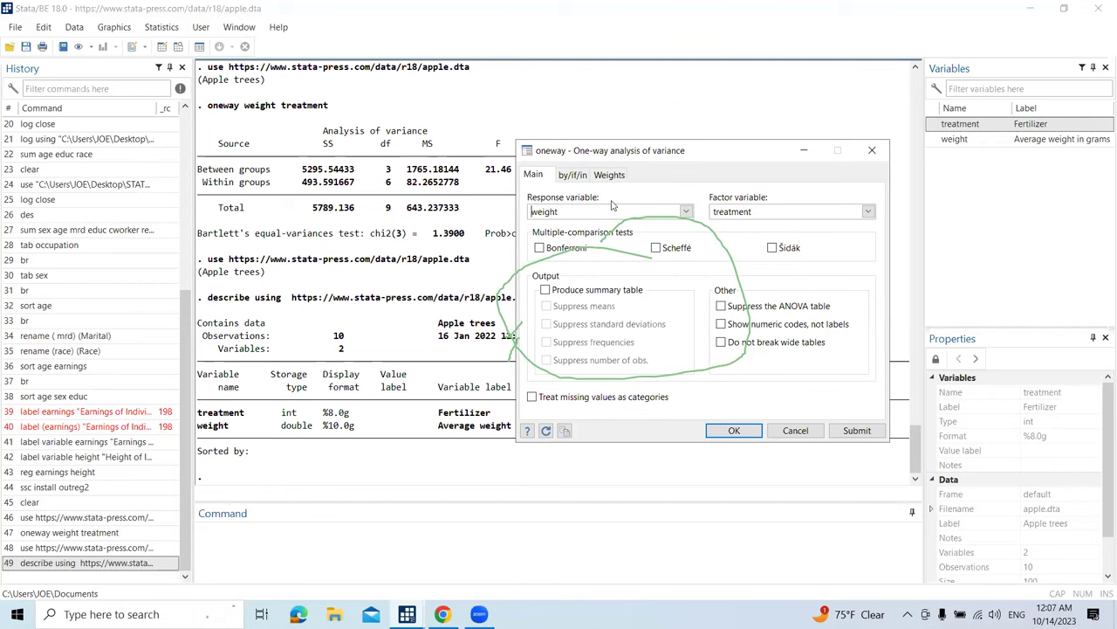
left_click(685, 213)
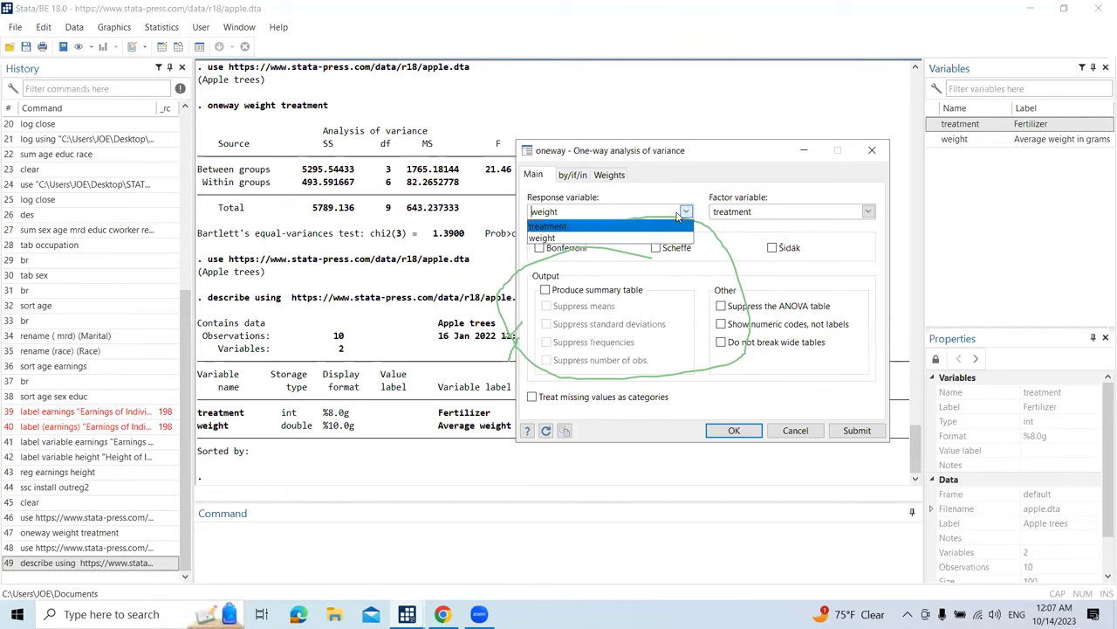
left_click(627, 239)
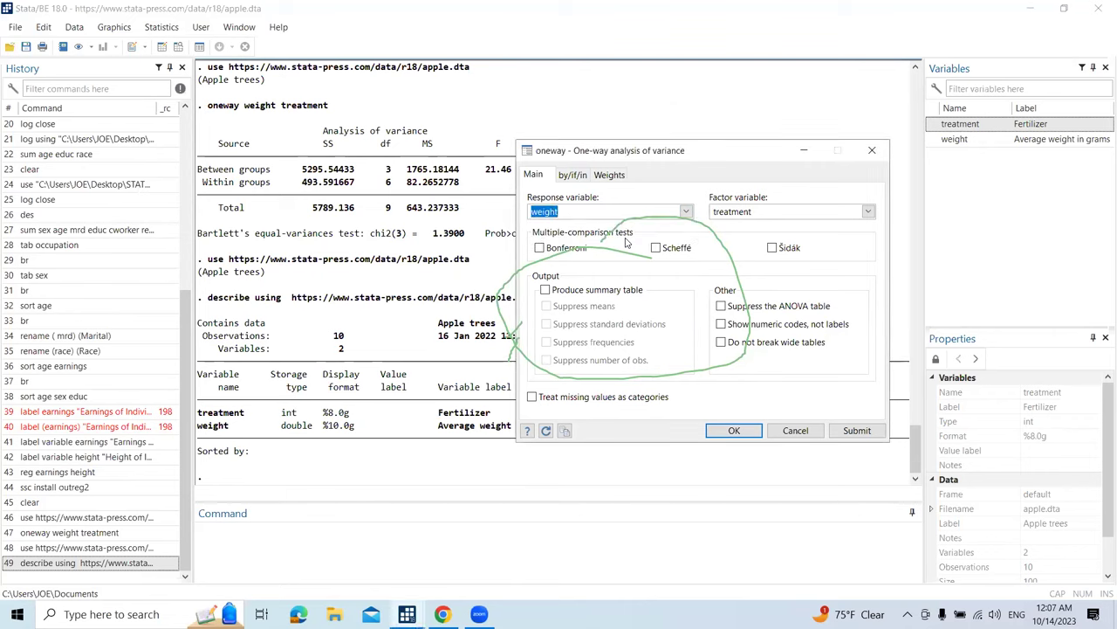
left_click(869, 212)
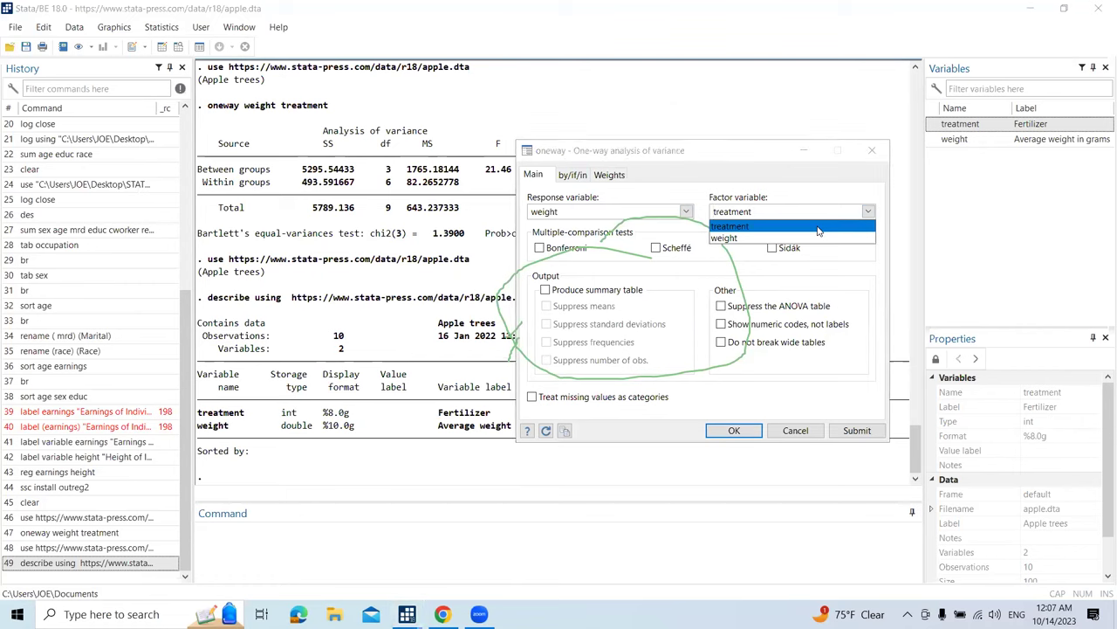
left_click(818, 227)
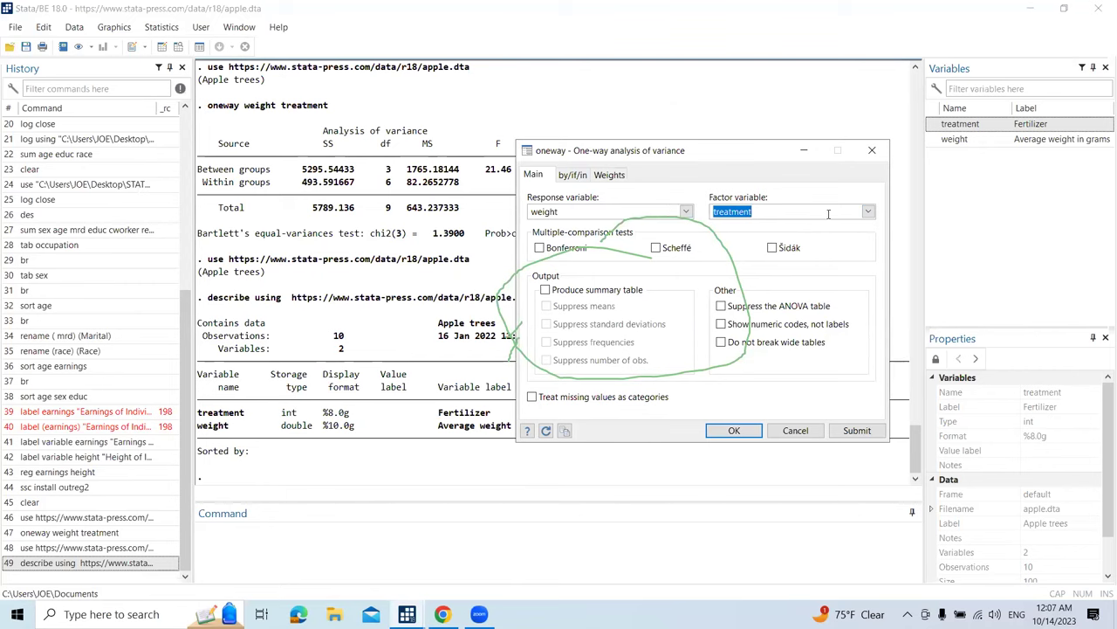
left_click(731, 431)
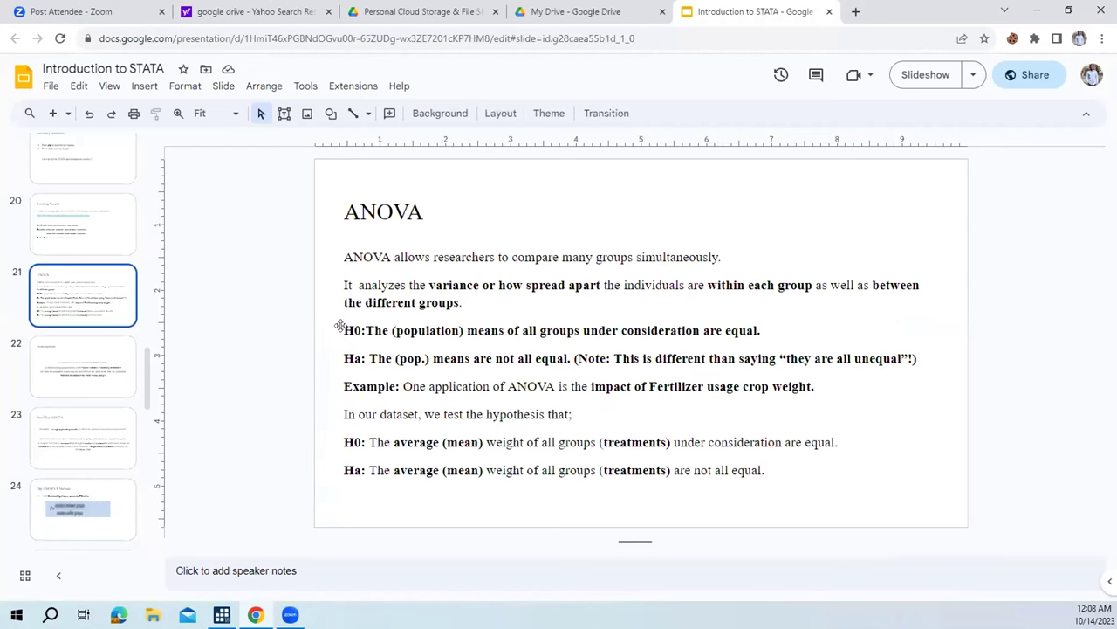
left_click_drag(342, 330, 759, 330)
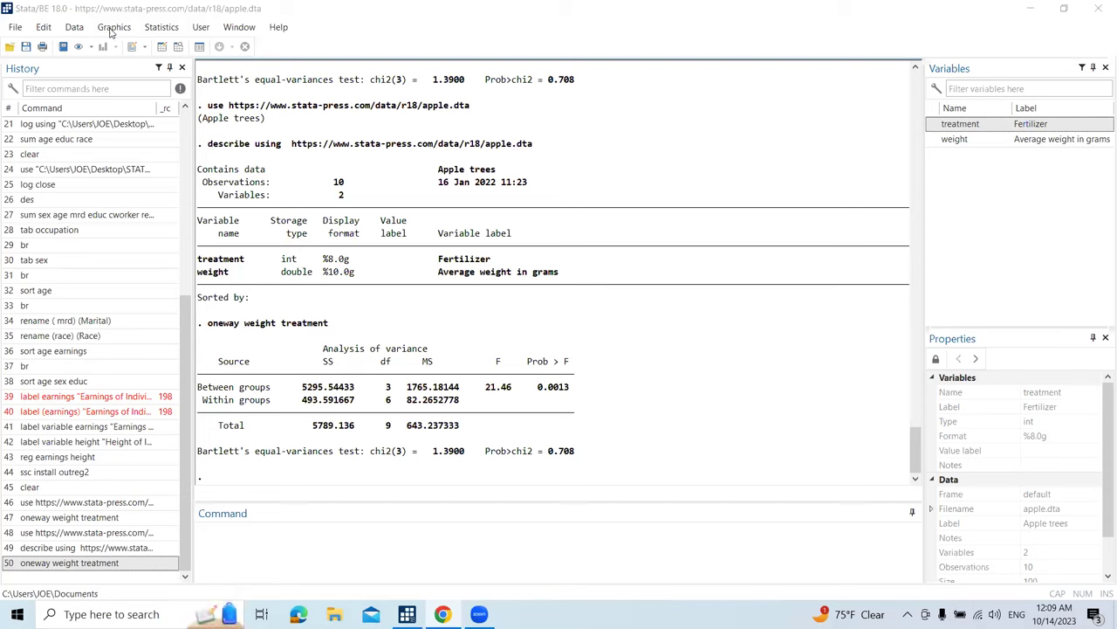
left_click(113, 28)
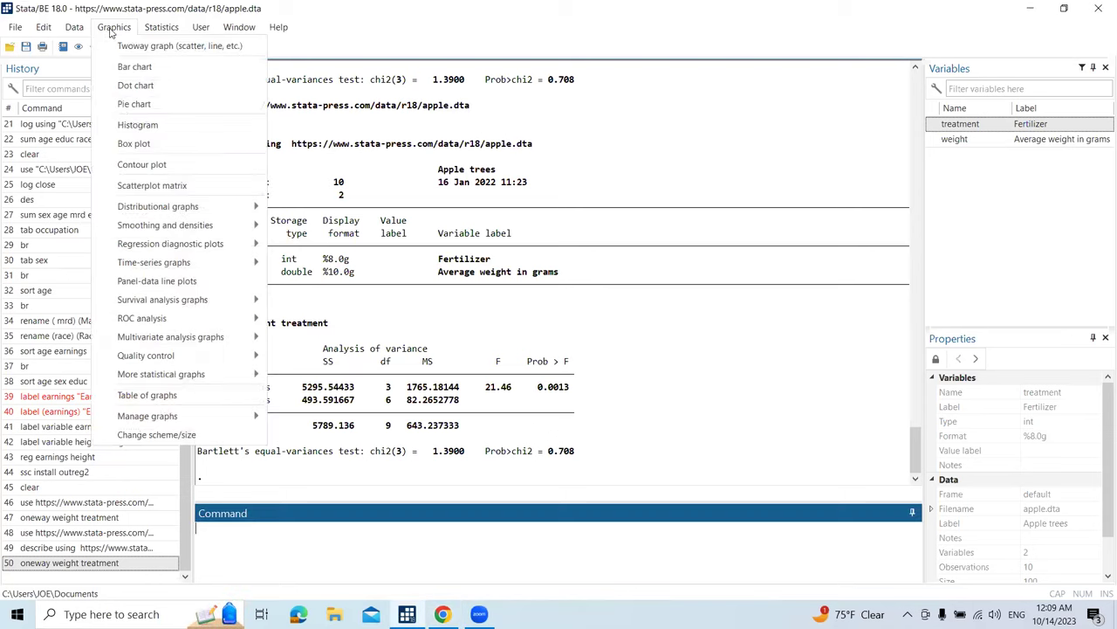
left_click(143, 144)
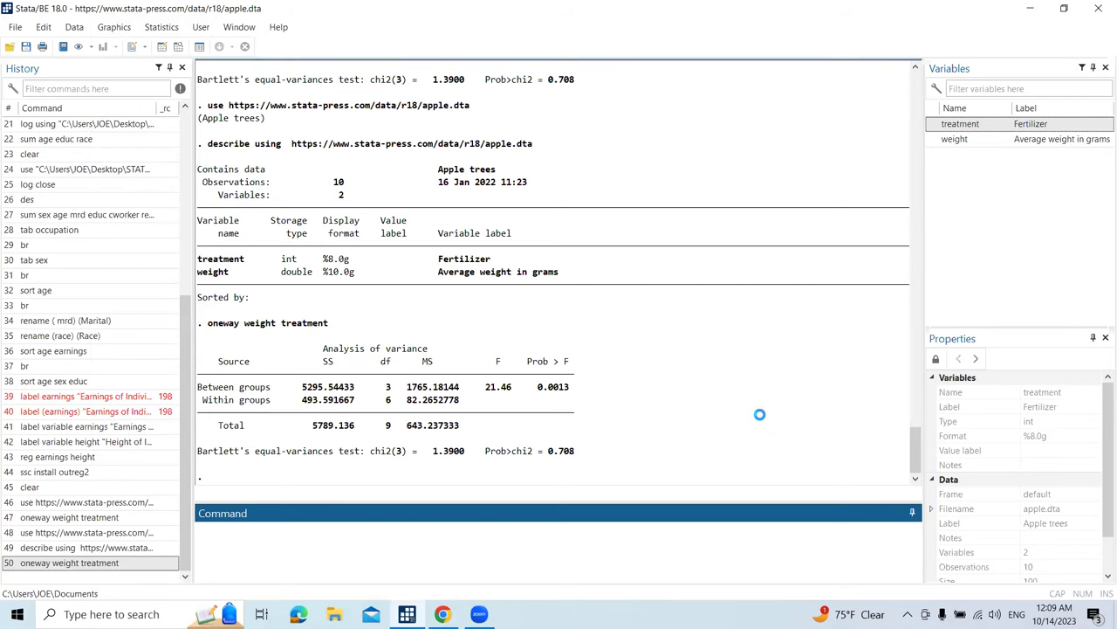
left_click(995, 165)
Set up a vertical box plot with weight as the plotted variable.
left_click(113, 27)
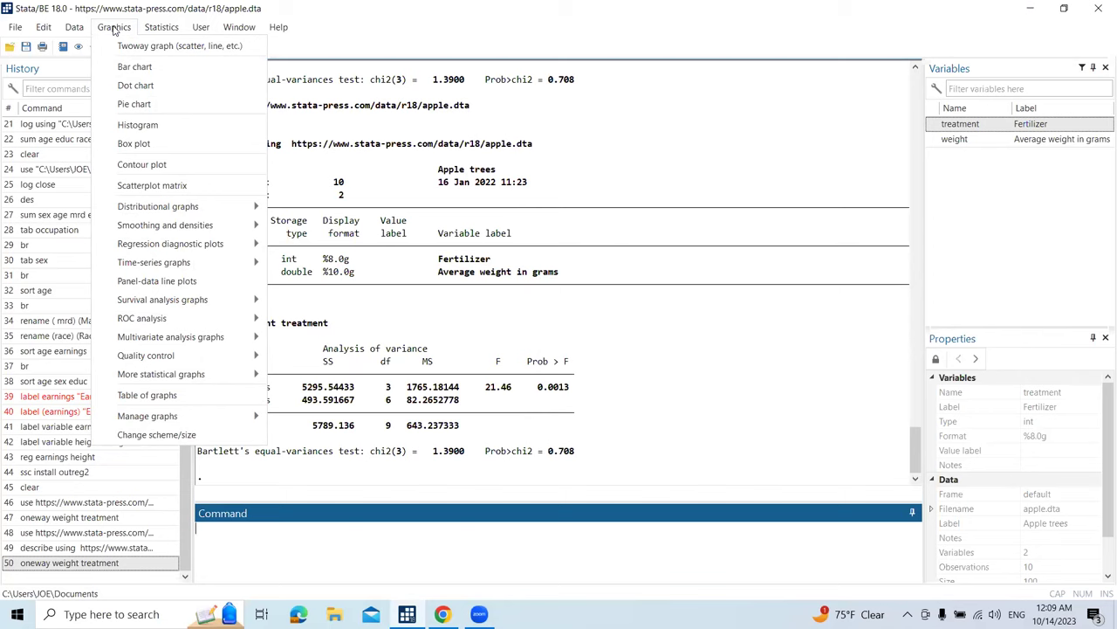
left_click(127, 143)
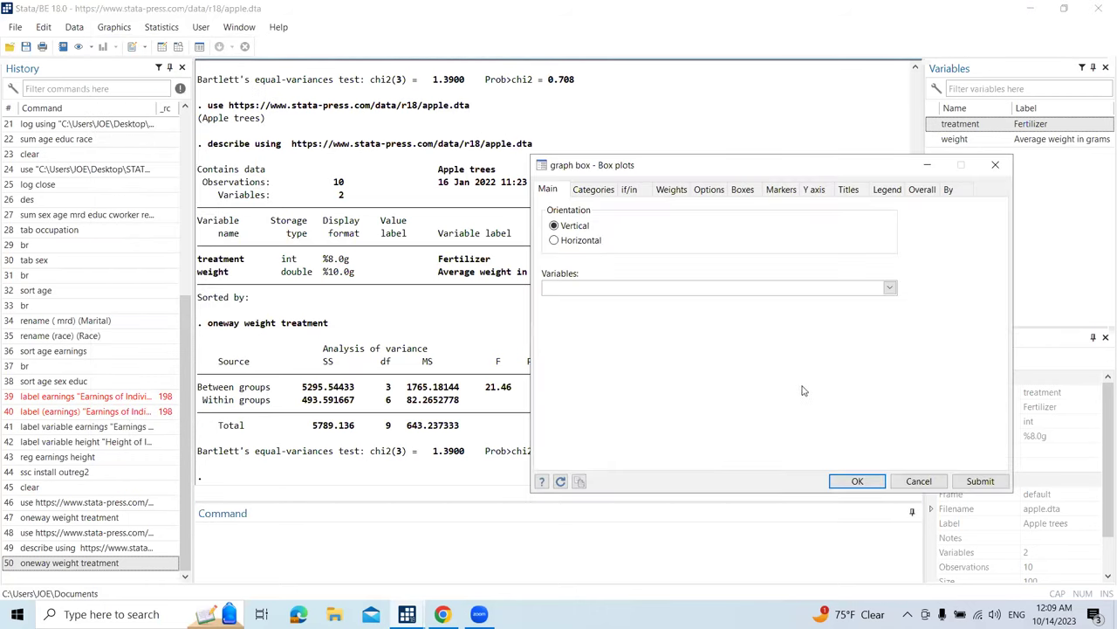
left_click(891, 289)
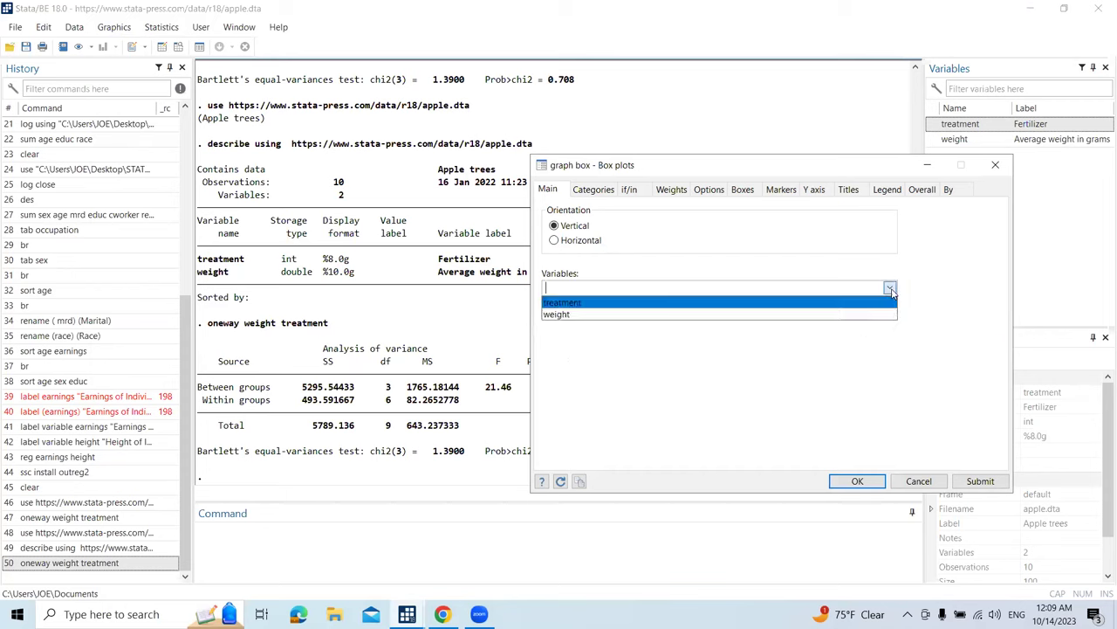
left_click(623, 314)
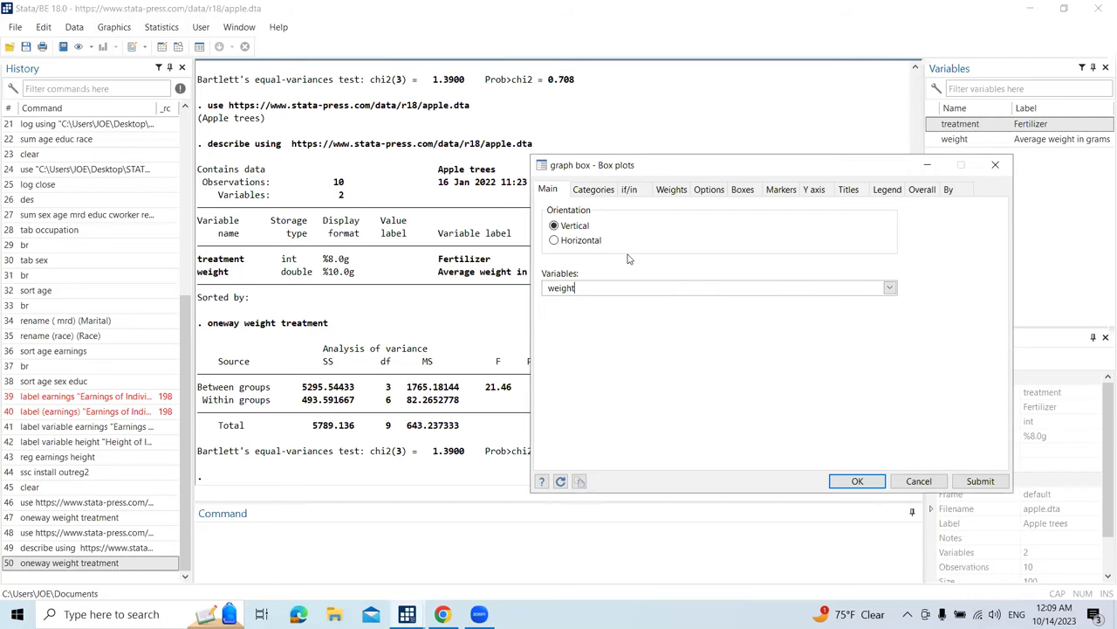
Group the box plot by treatment as Group 1, generate the graph, and close it after viewing.
left_click(580, 193)
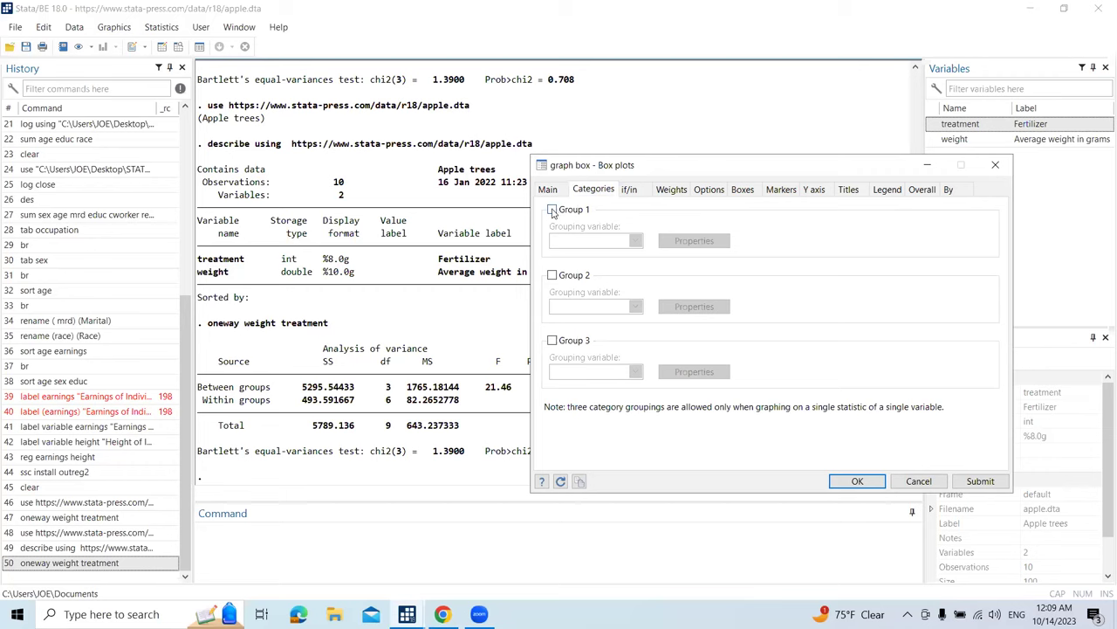
left_click(552, 211)
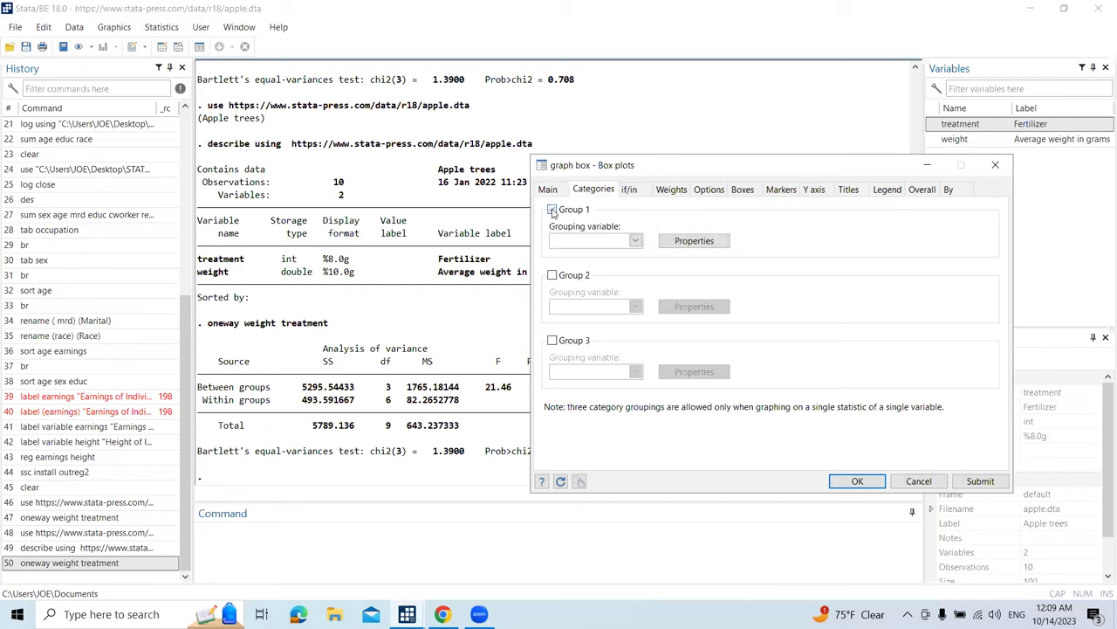
left_click(636, 241)
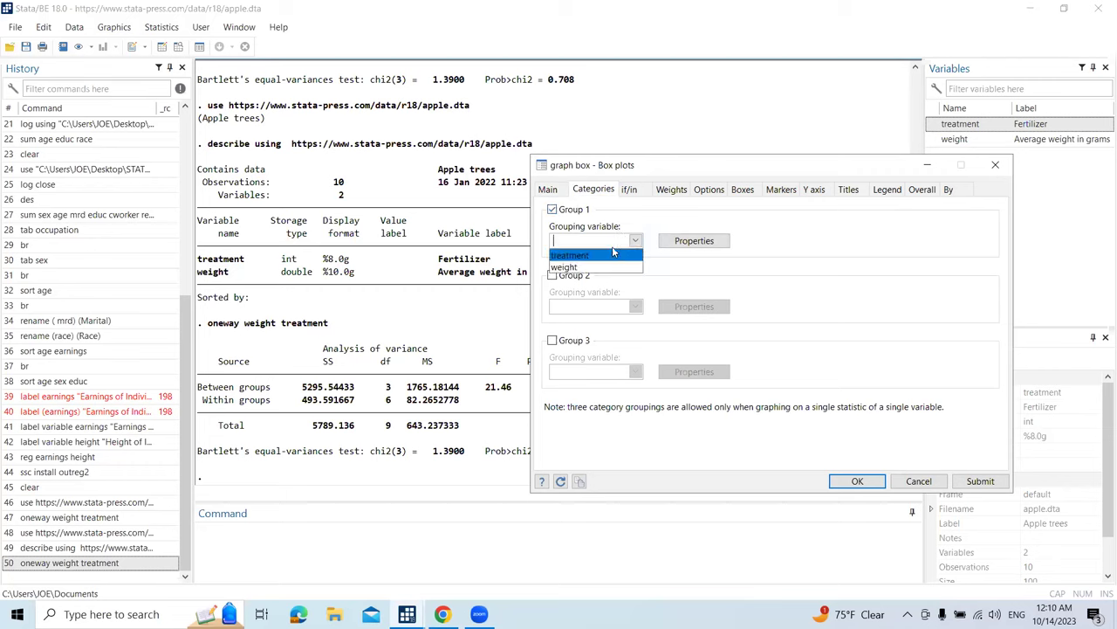
left_click(591, 256)
left_click(857, 481)
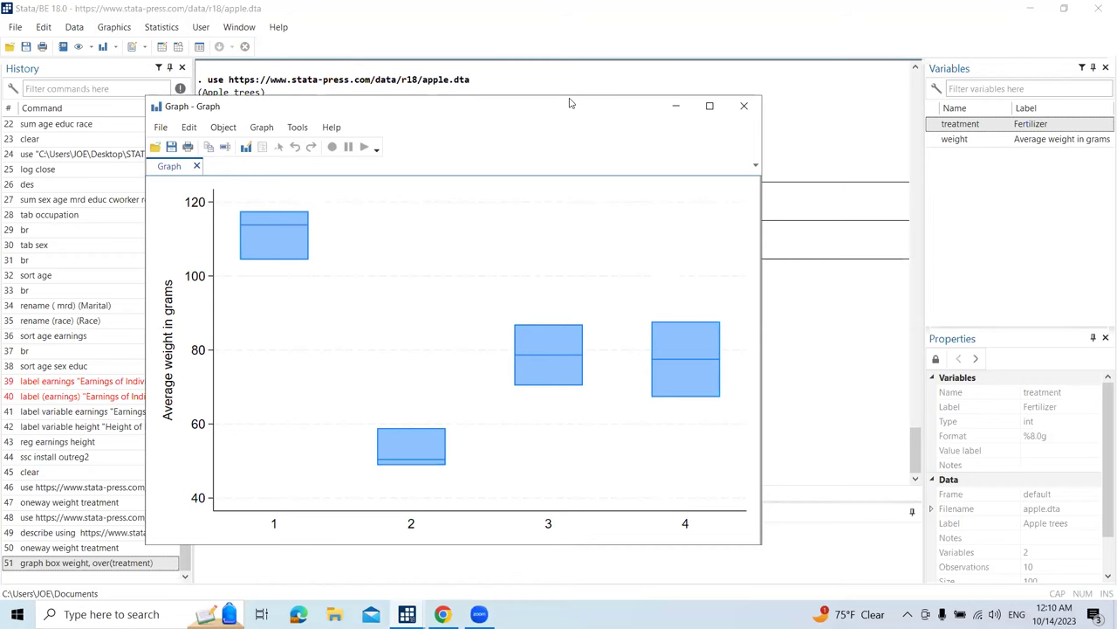
left_click_drag(560, 106, 569, 103)
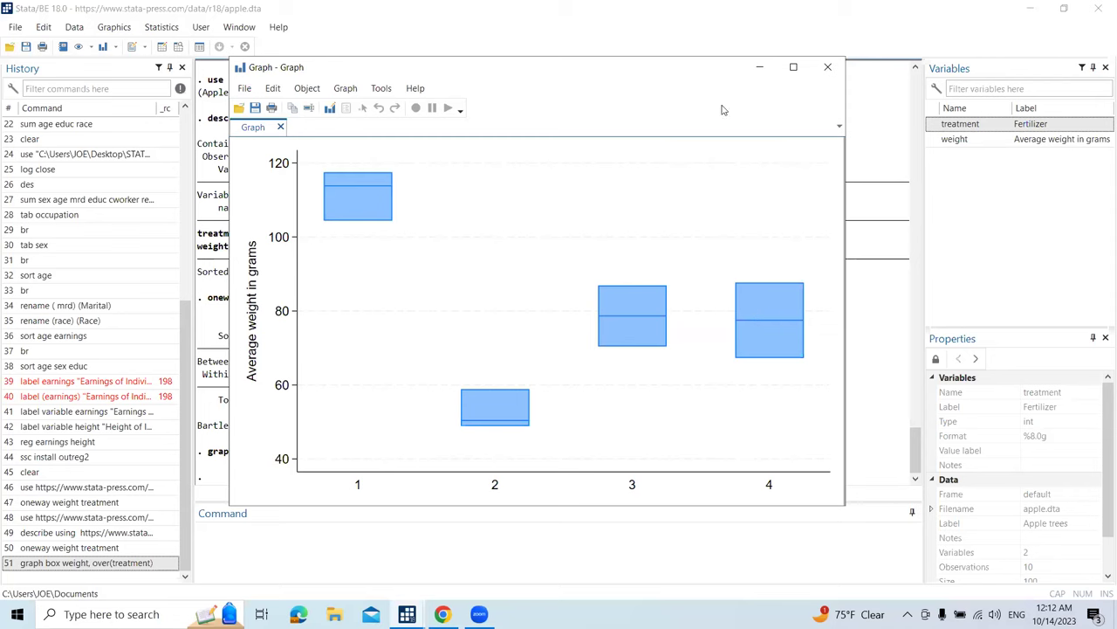
left_click(827, 69)
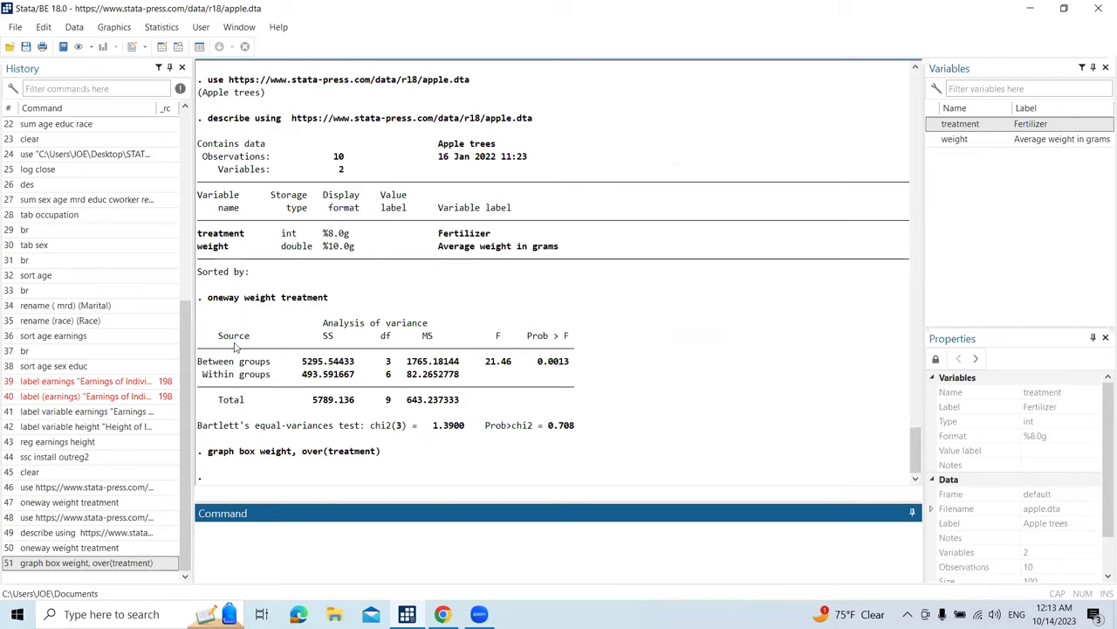
Highlight the Between groups and Within groups labels in the ANOVA table, and redisplay the weight-by-treatment box plot for comparison before closing it.
left_click_drag(198, 362, 271, 367)
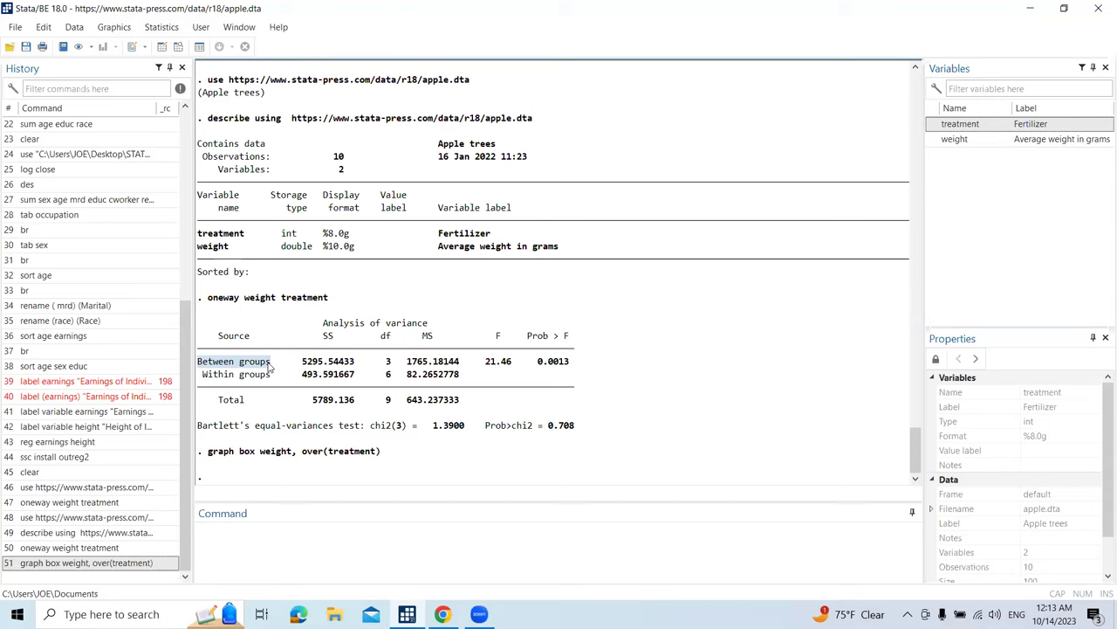
left_click_drag(203, 375, 272, 375)
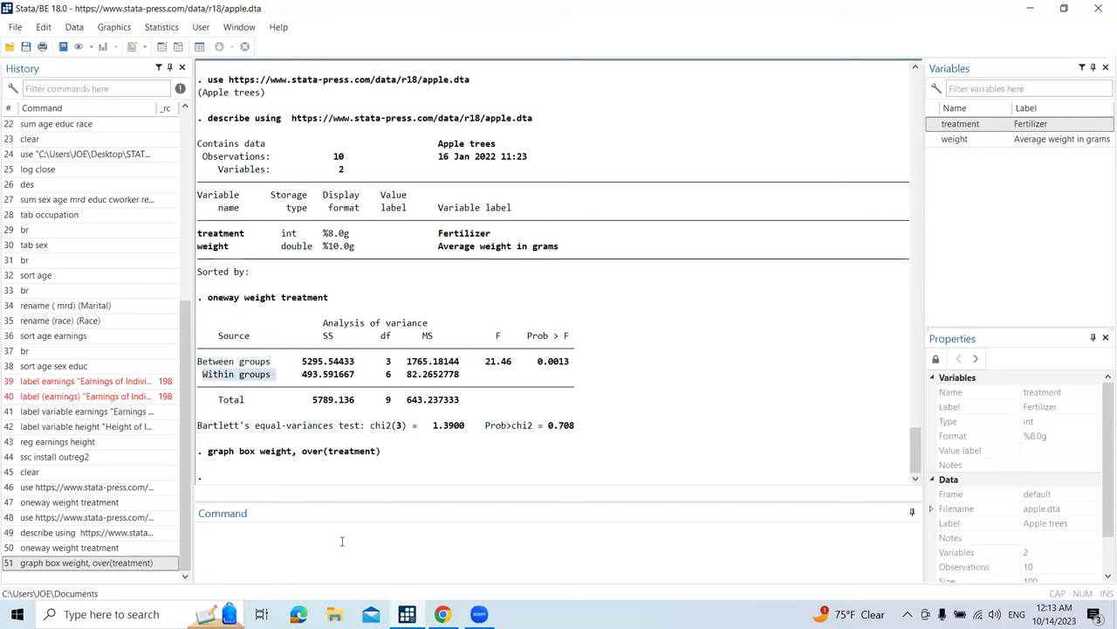
double_click(90, 563)
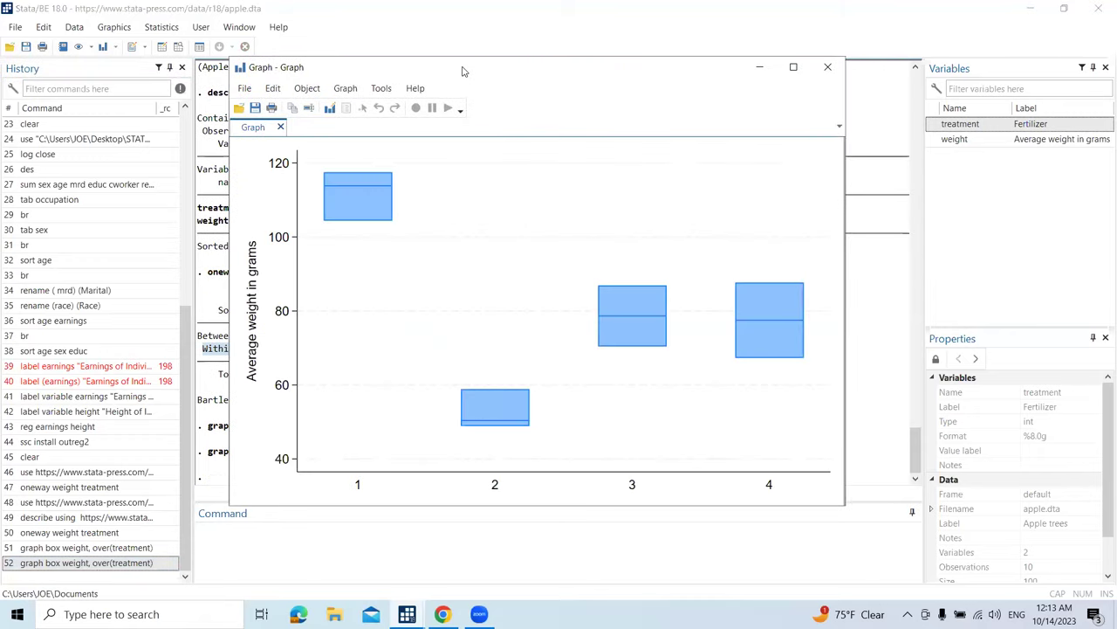
left_click_drag(464, 71, 729, 76)
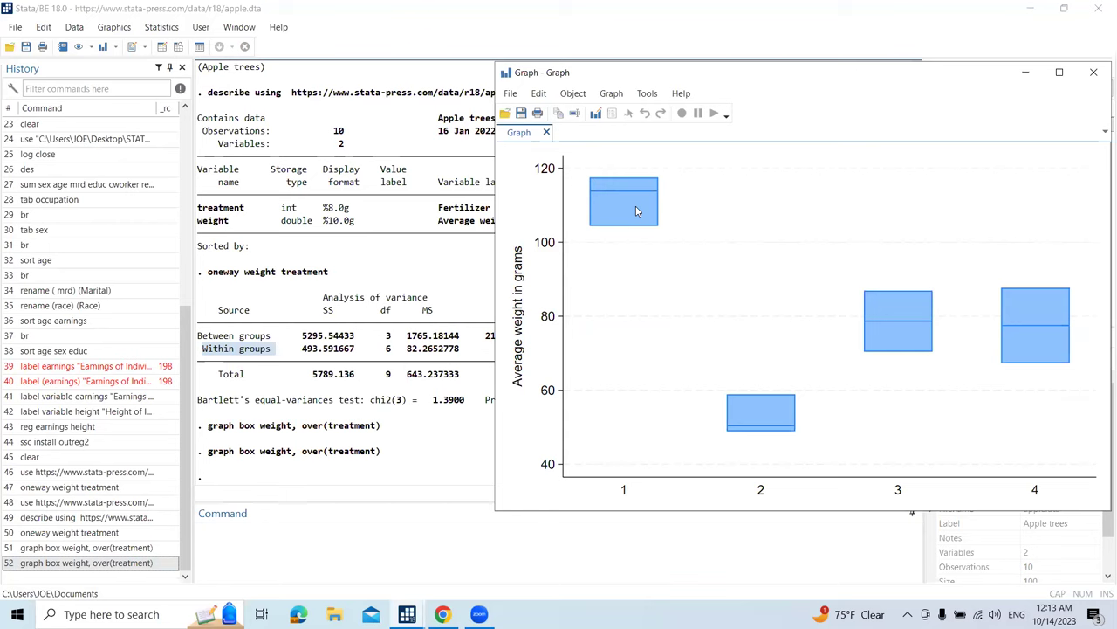
left_click(1093, 74)
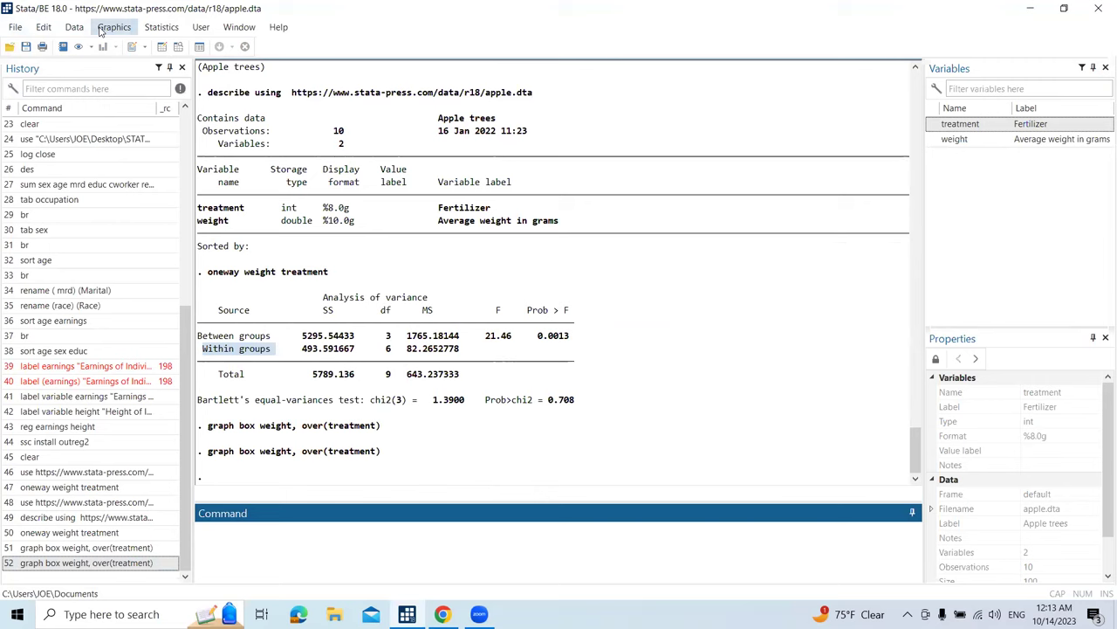
Recall the command graph box weight, over(treatment) from the history and run it again, moving the graph clear of the ANOVA results.
left_click(112, 564)
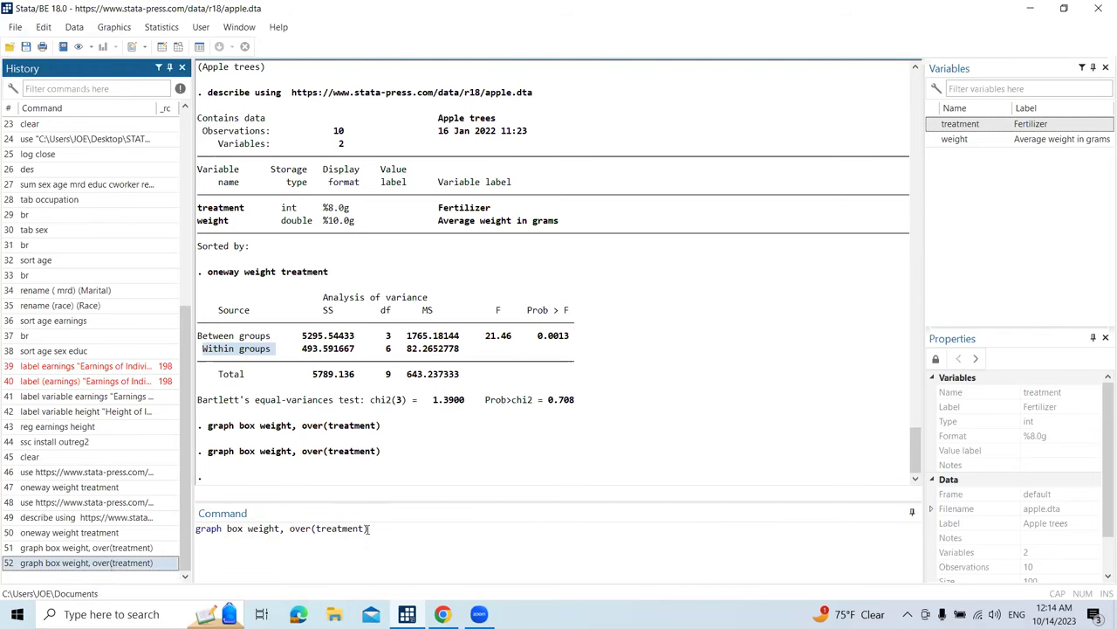
left_click_drag(369, 528, 194, 529)
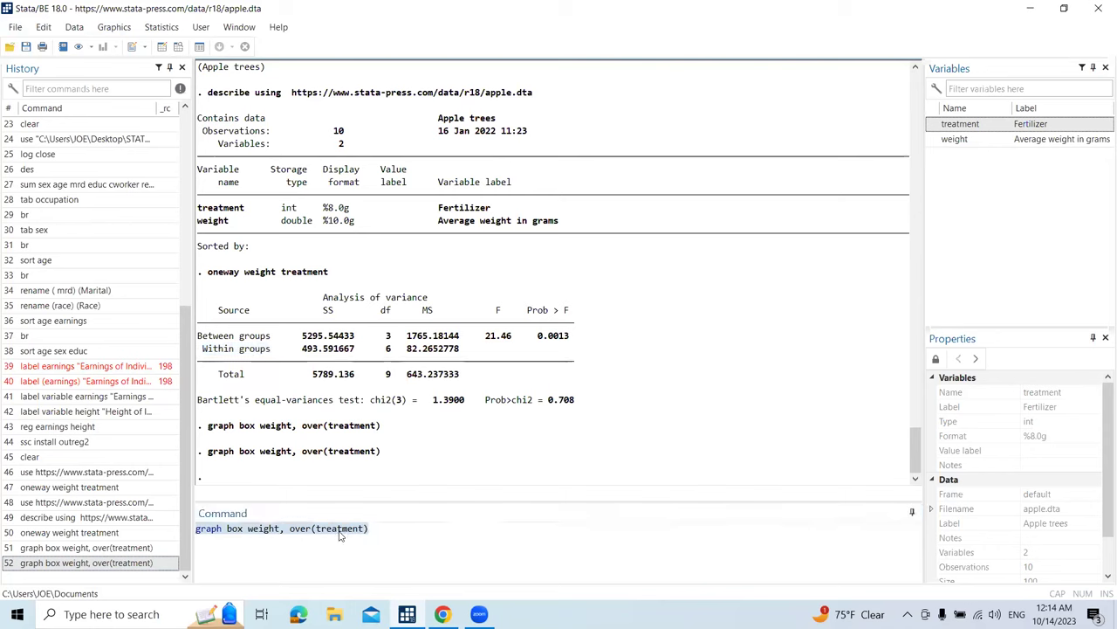
left_click_drag(369, 528, 186, 526)
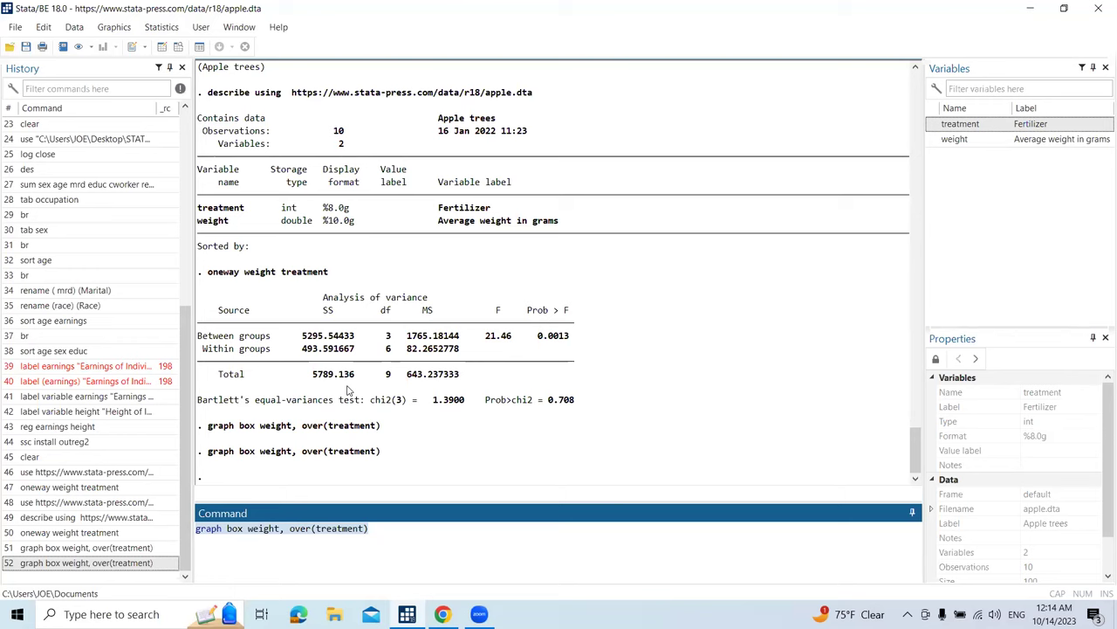
key("Return")
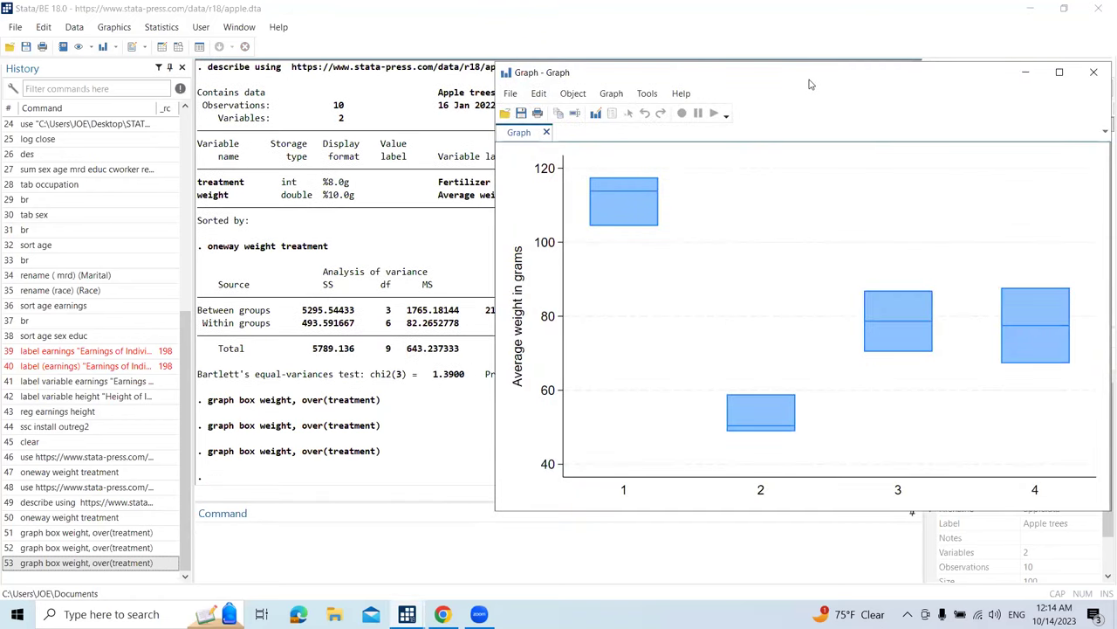
left_click_drag(809, 83, 828, 86)
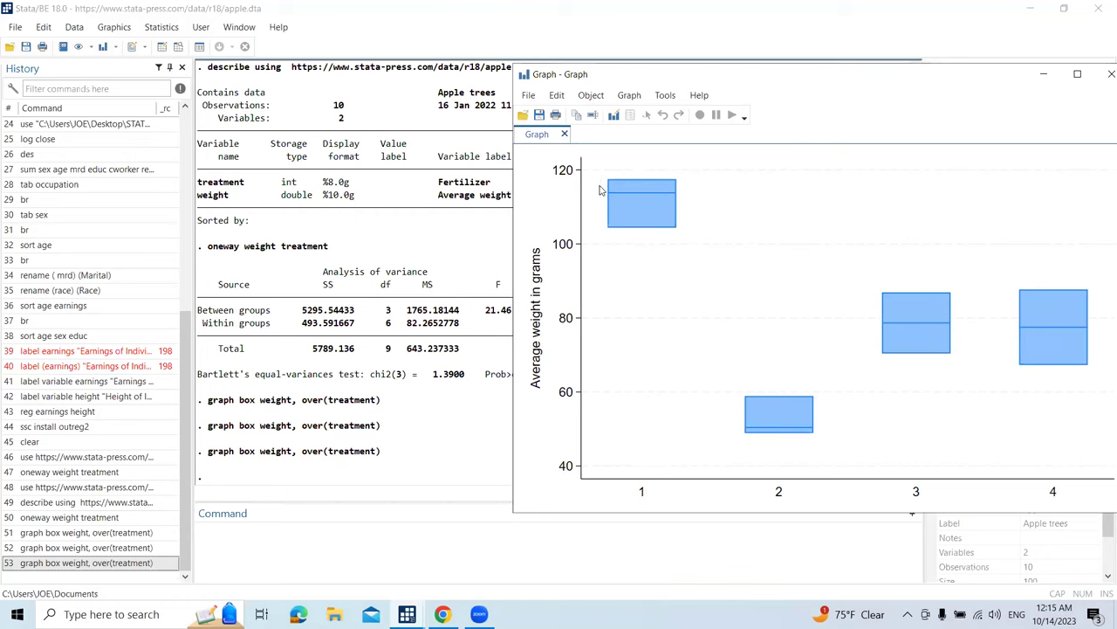
Recall graph box weight, over(treatment) into the command line without running it, review the existing box plot again, and minimize the graph.
left_click(153, 562)
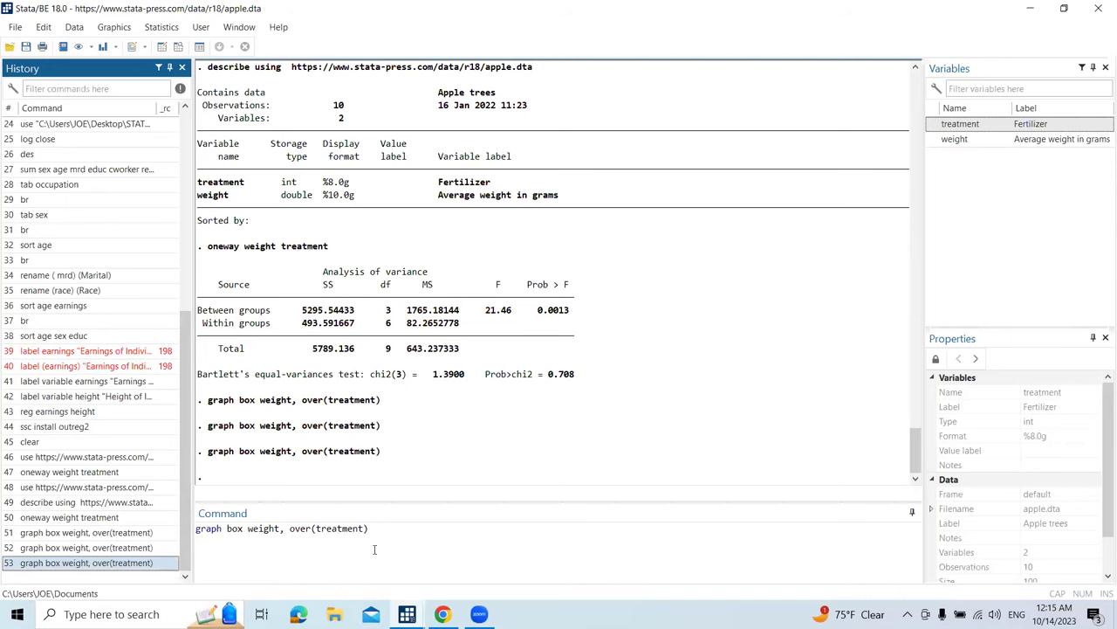
mouse_move(407, 614)
left_click(489, 541)
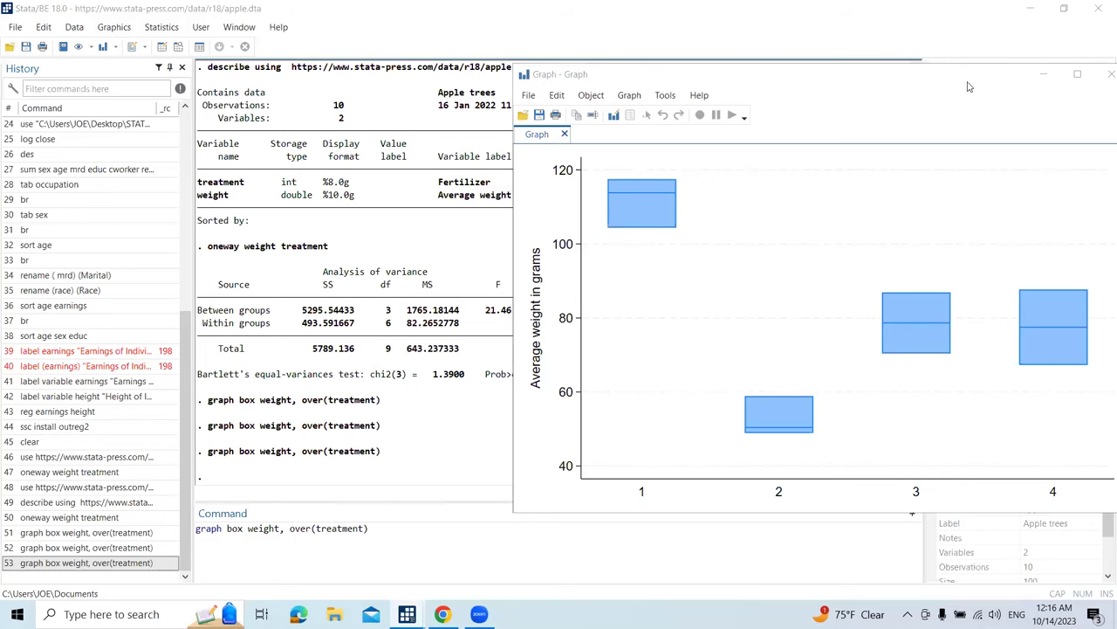
left_click(1043, 74)
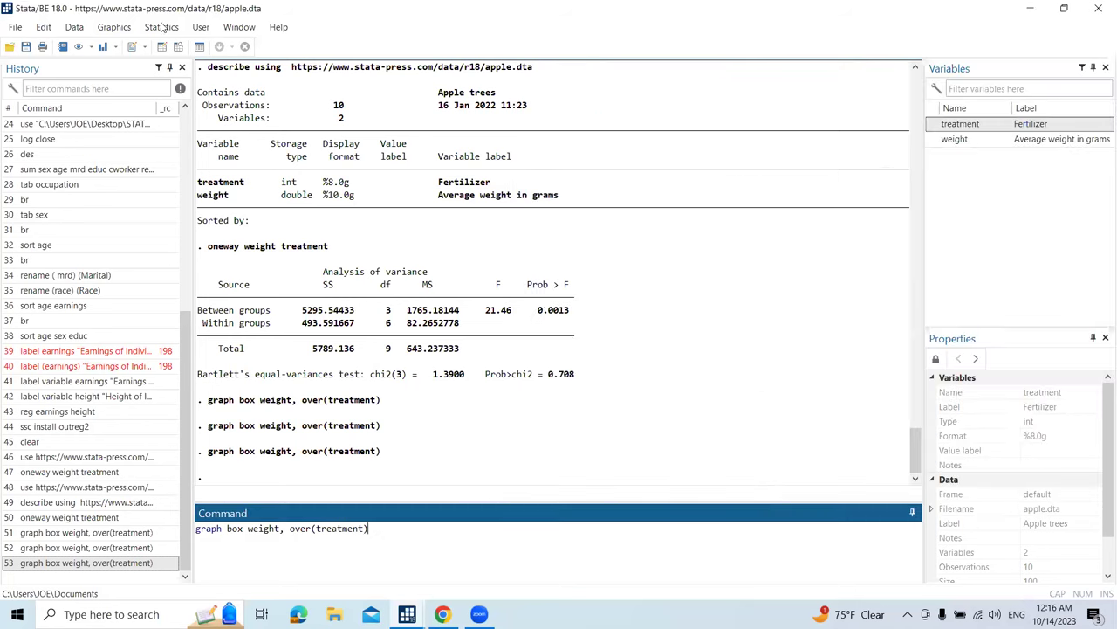
left_click(111, 29)
left_click(152, 141)
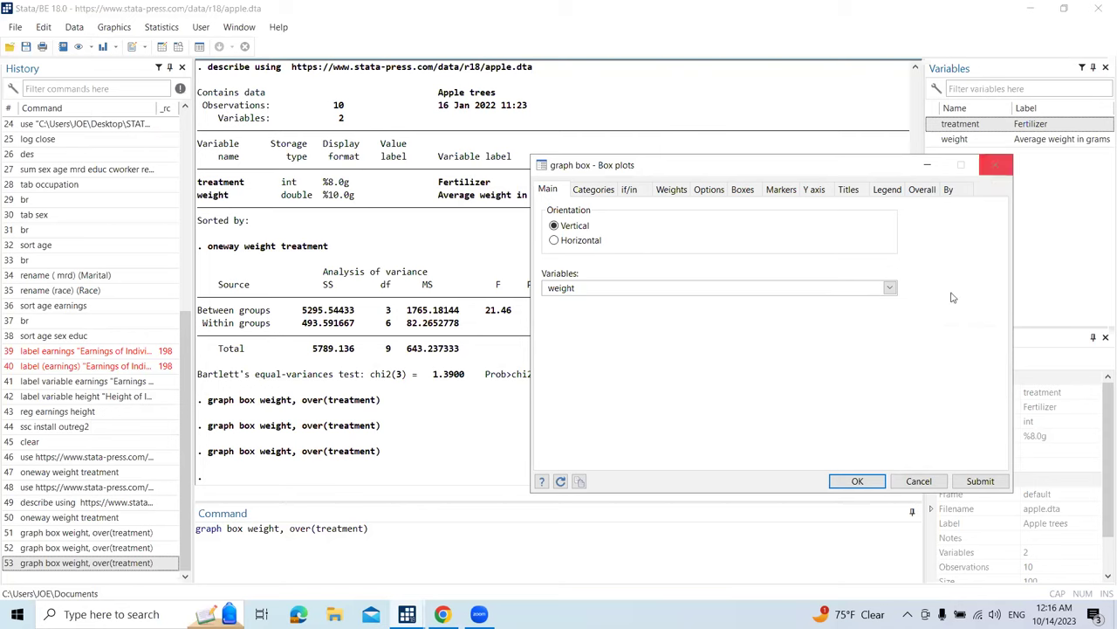
left_click(919, 480)
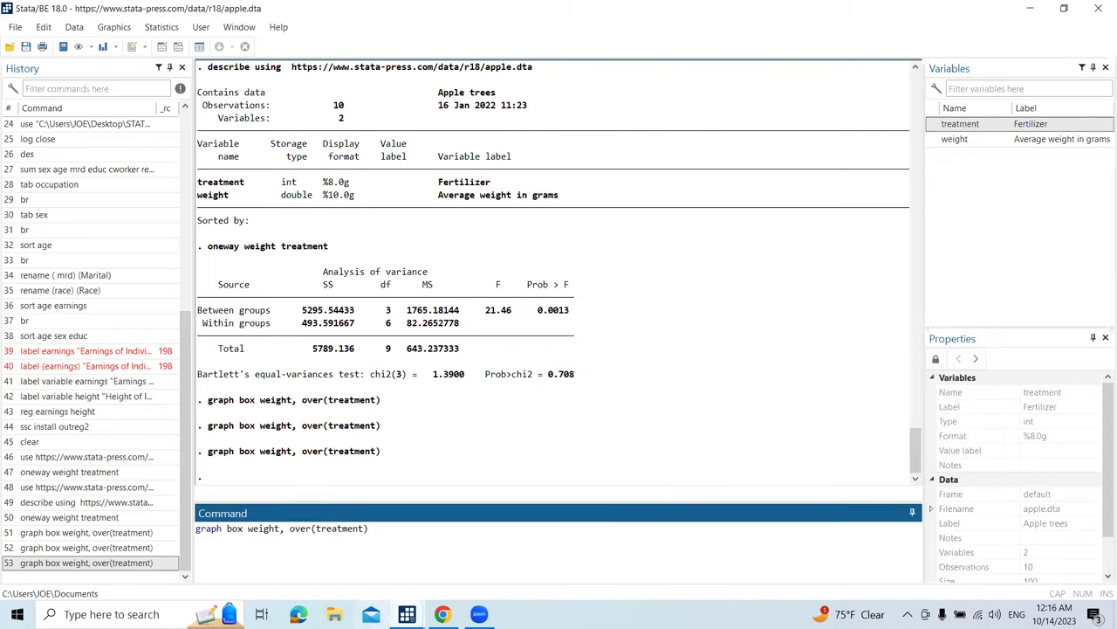
Bring the box plot back beside the ANOVA table, then highlight the between-groups and within-groups sums of squares.
mouse_move(407, 614)
left_click(546, 550)
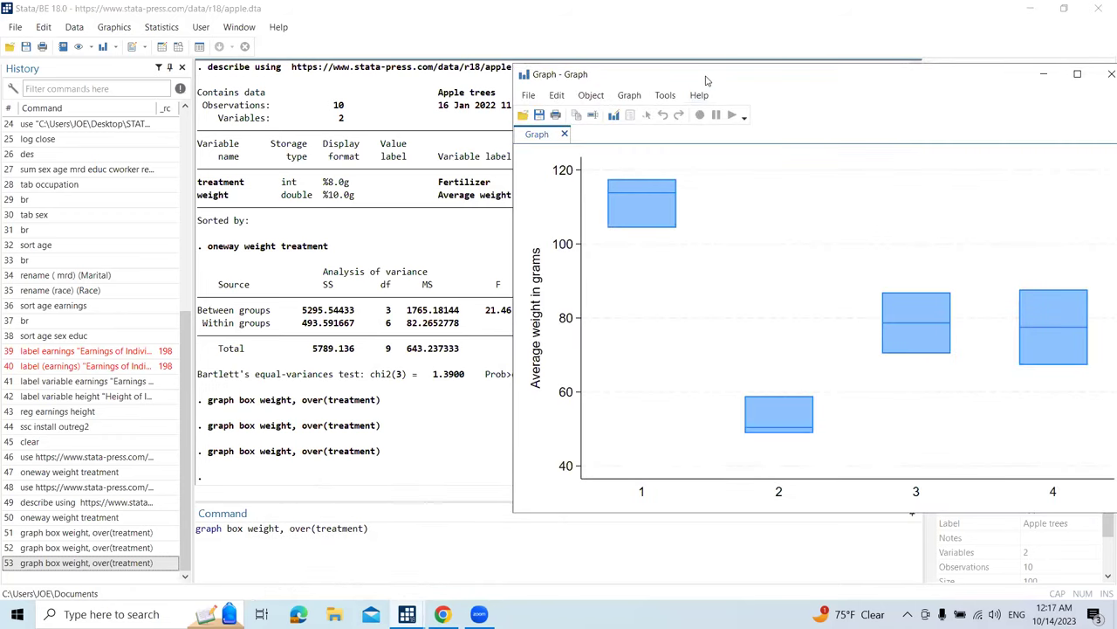
left_click_drag(708, 80, 736, 79)
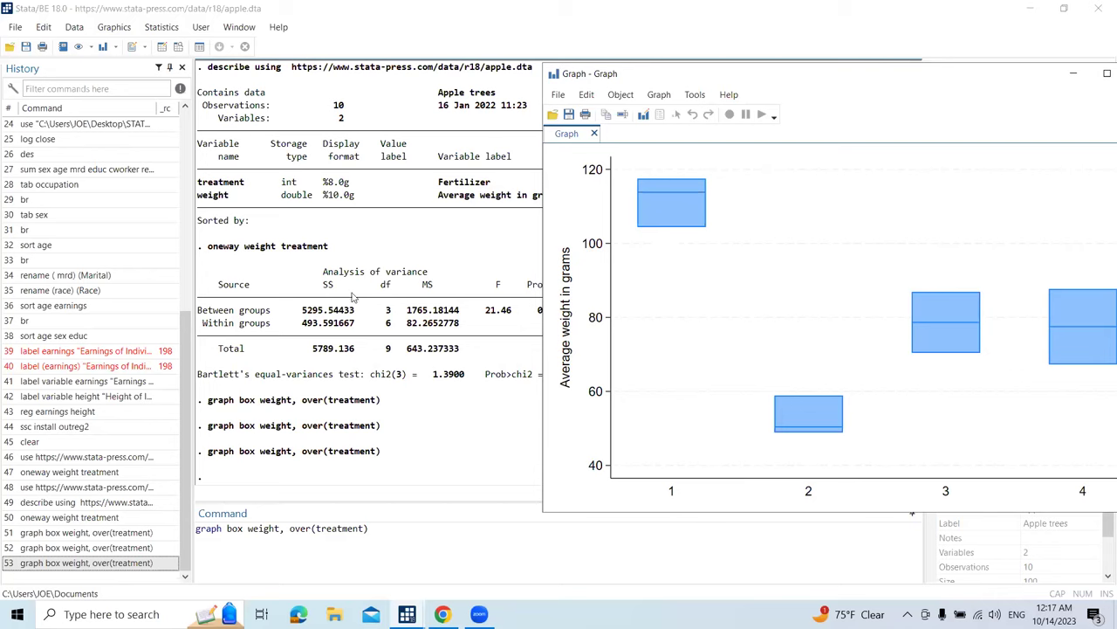
left_click(295, 314)
left_click_drag(295, 313, 351, 315)
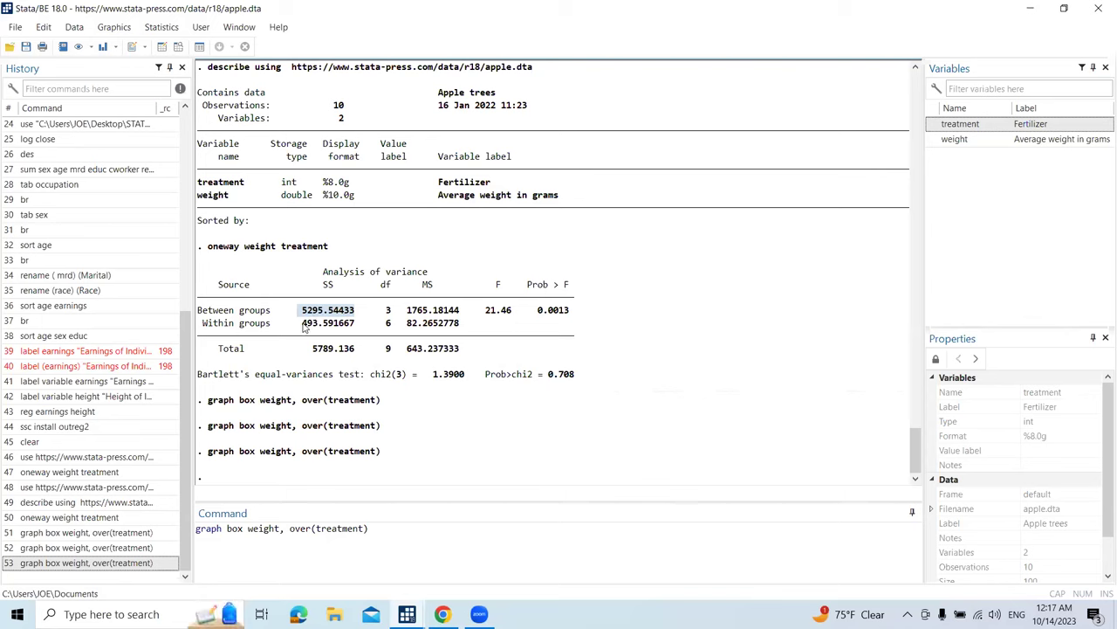
left_click(305, 328)
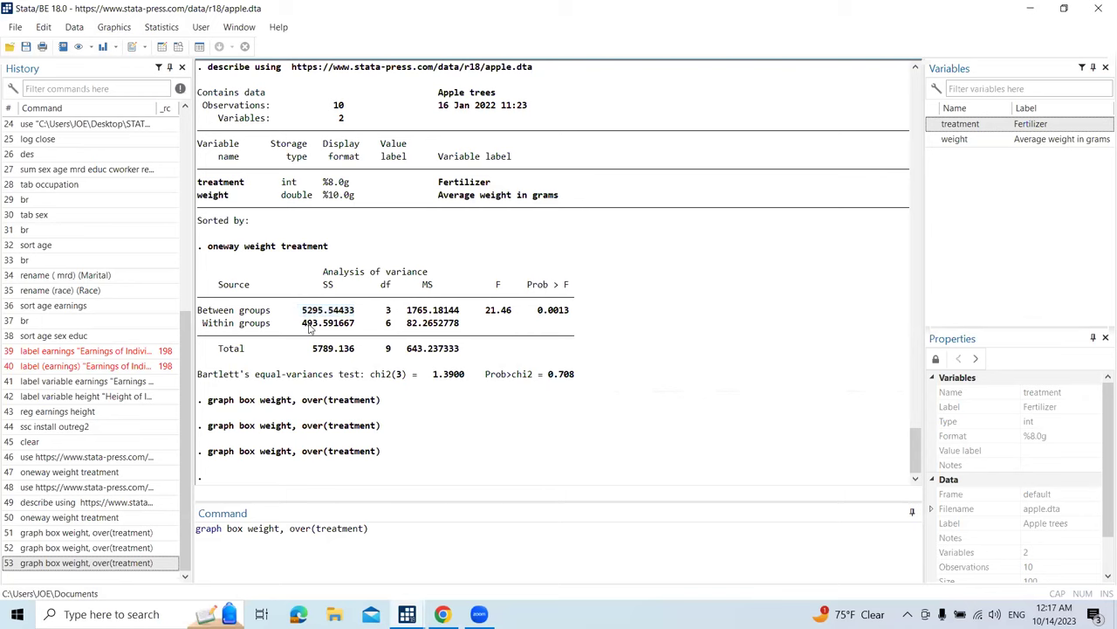
left_click_drag(325, 329, 335, 330)
Review the treatment box plot again and compare it with the SS values for Between groups and Within groups.
mouse_move(407, 614)
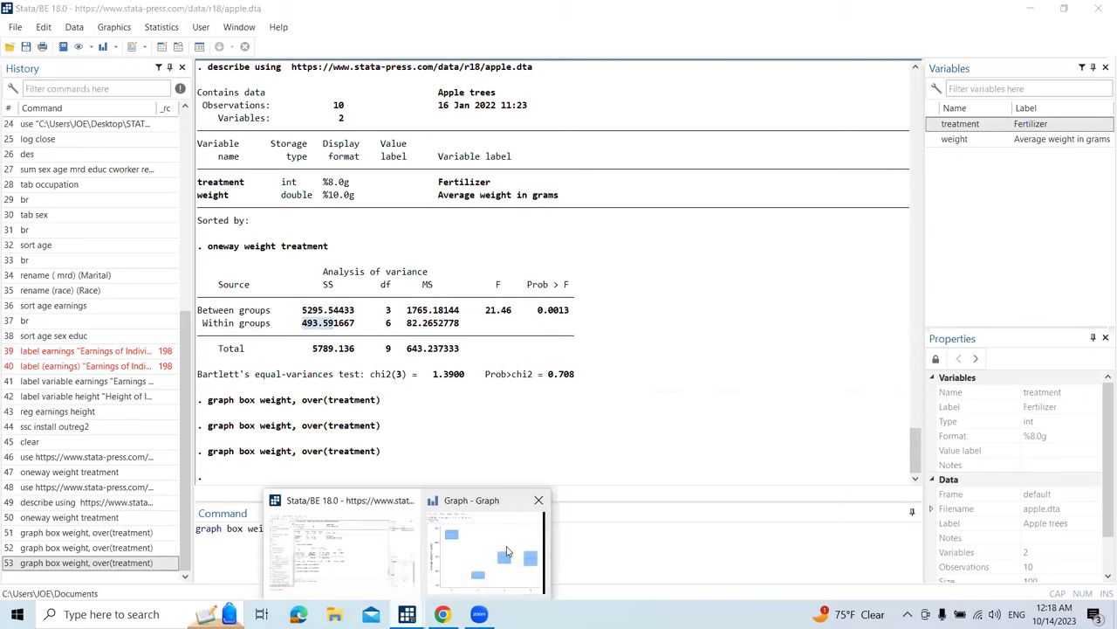
left_click(537, 547)
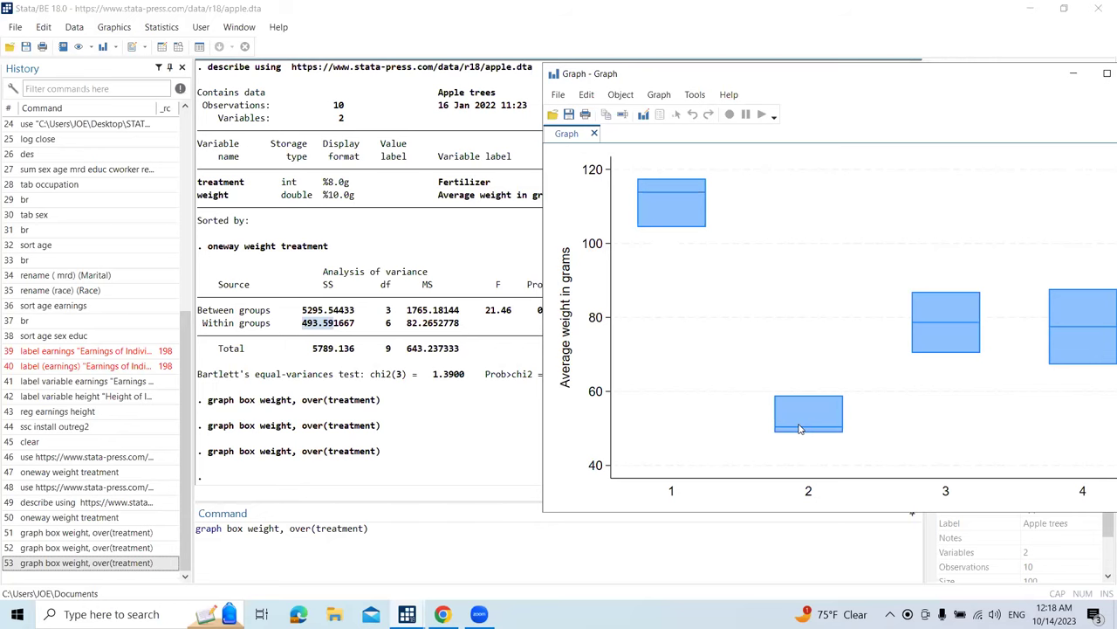
left_click_drag(303, 312, 354, 316)
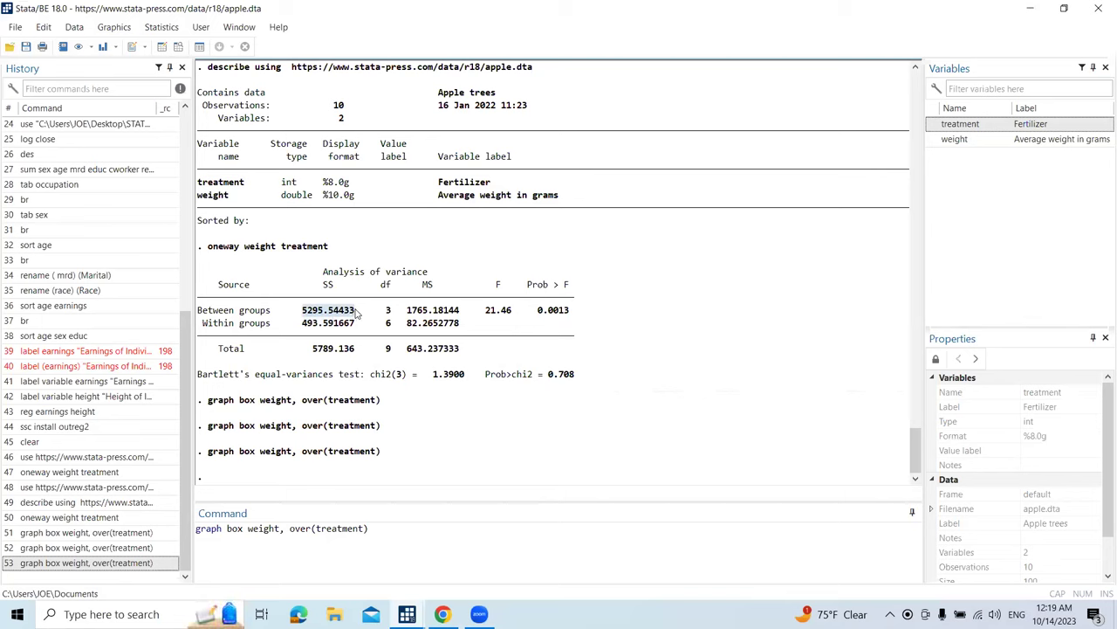
left_click_drag(302, 323, 350, 325)
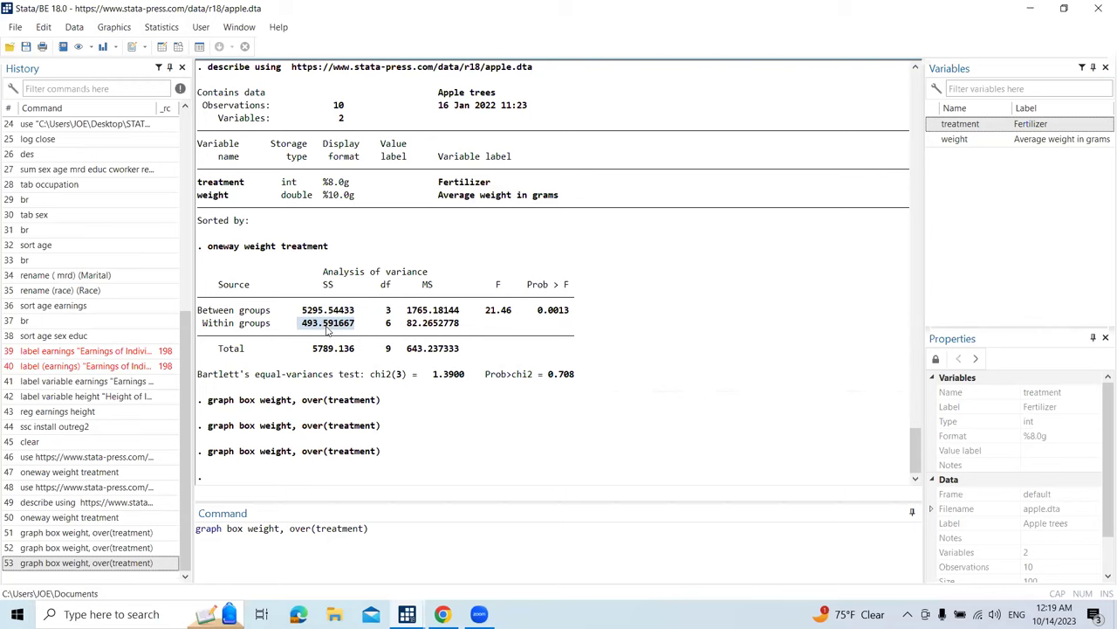
Check the treatment column in the Data Editor against the df column, and highlight the between-groups degrees of freedom.
left_click(386, 286)
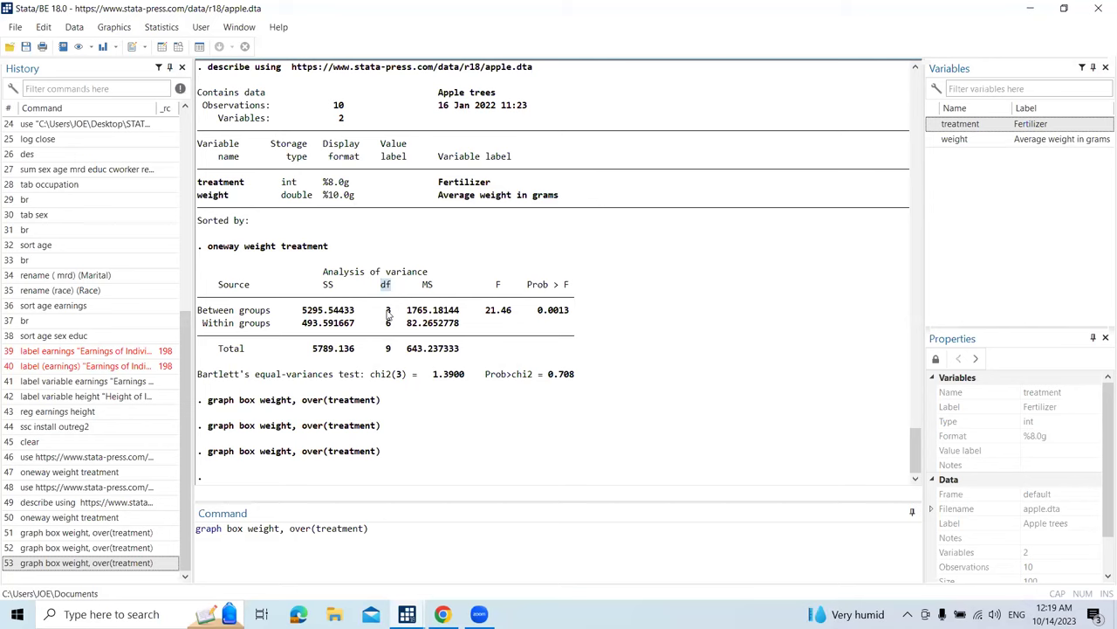
left_click(163, 49)
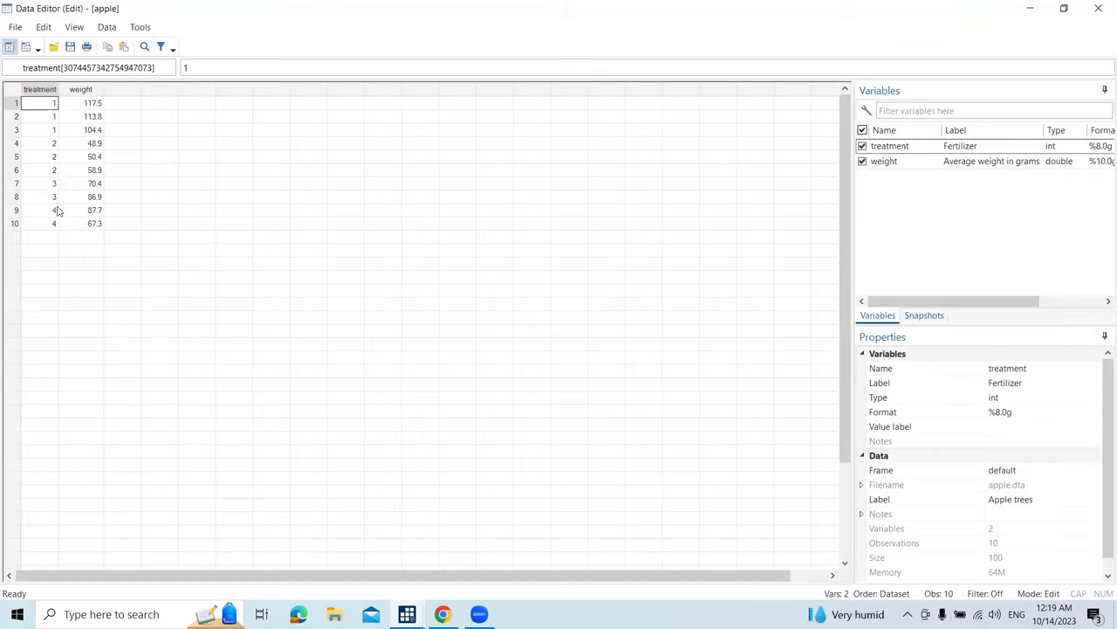
left_click(1100, 8)
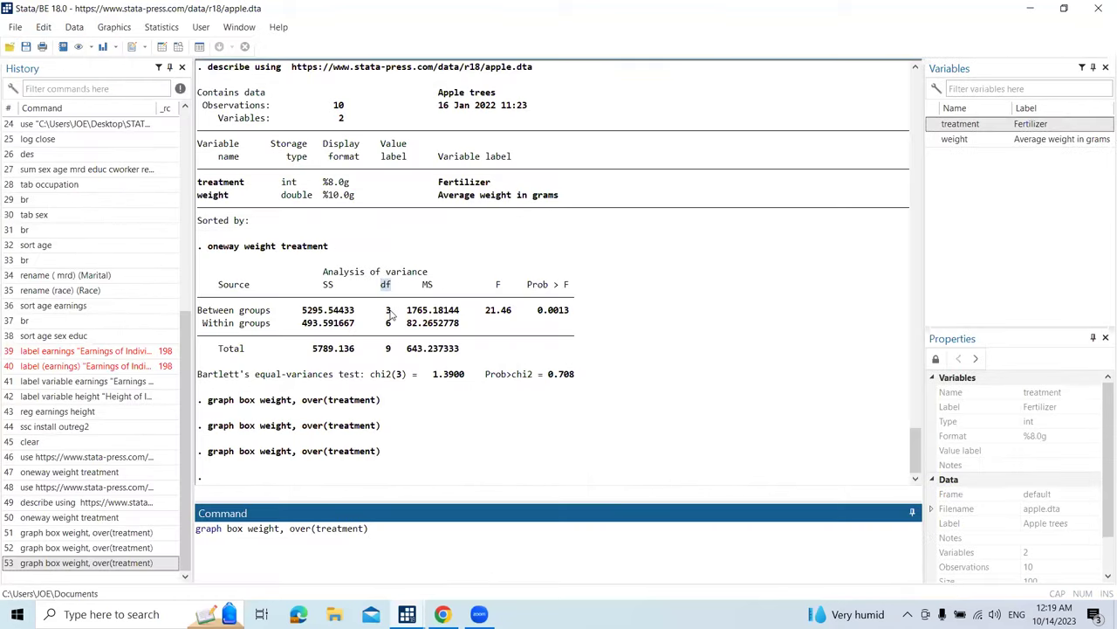
double_click(391, 312)
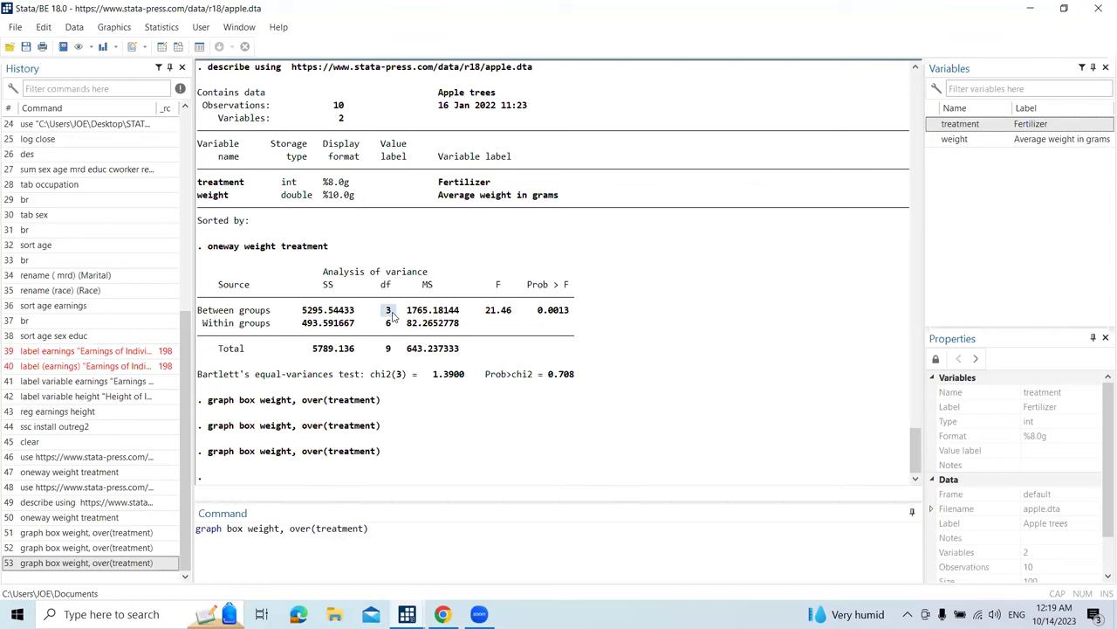
Reopen the Data Editor, point out one row for each of treatments 1 to 4, and close it.
left_click(160, 48)
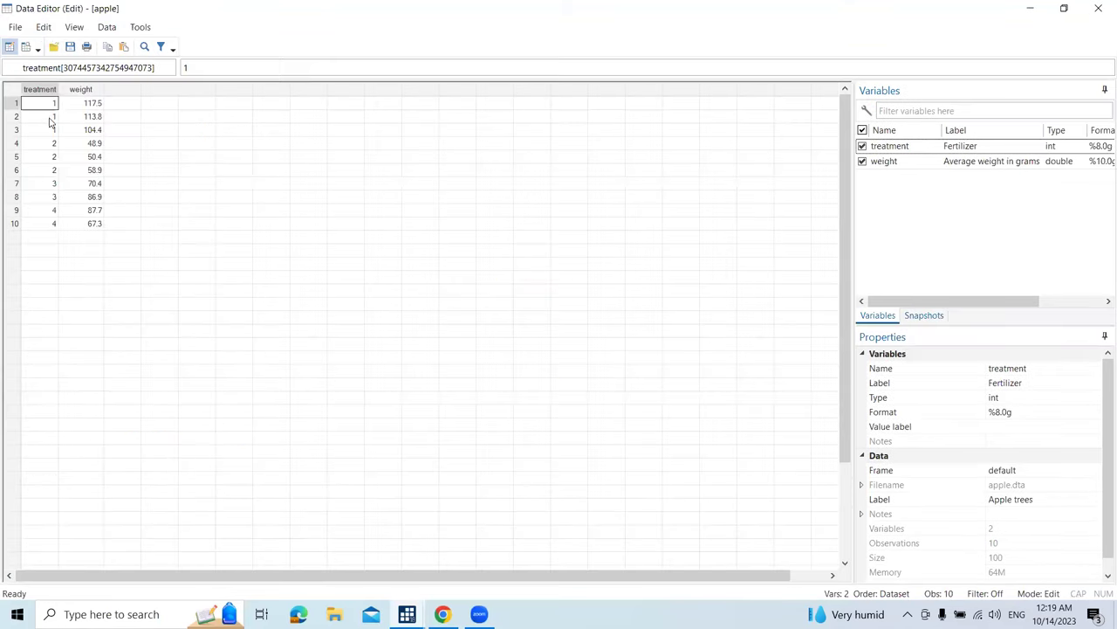
left_click(52, 130)
left_click(53, 171)
left_click(52, 197)
left_click(50, 225)
left_click(1098, 8)
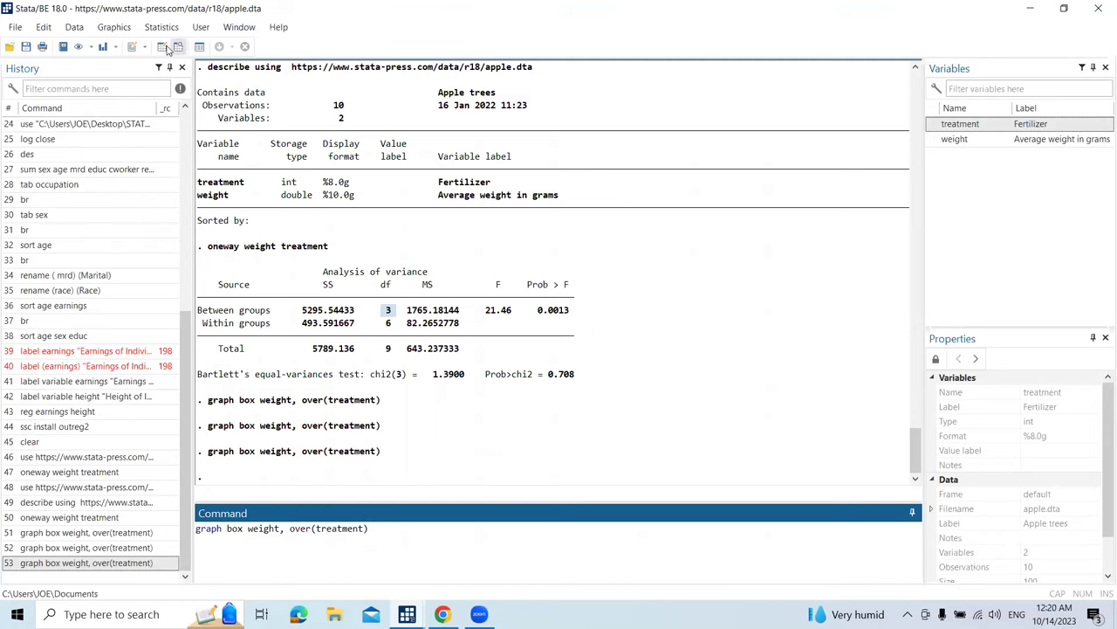
Count the observations in the Data Editor by selecting rows 1 through 10 one by one, then close it.
key("ctrl+8")
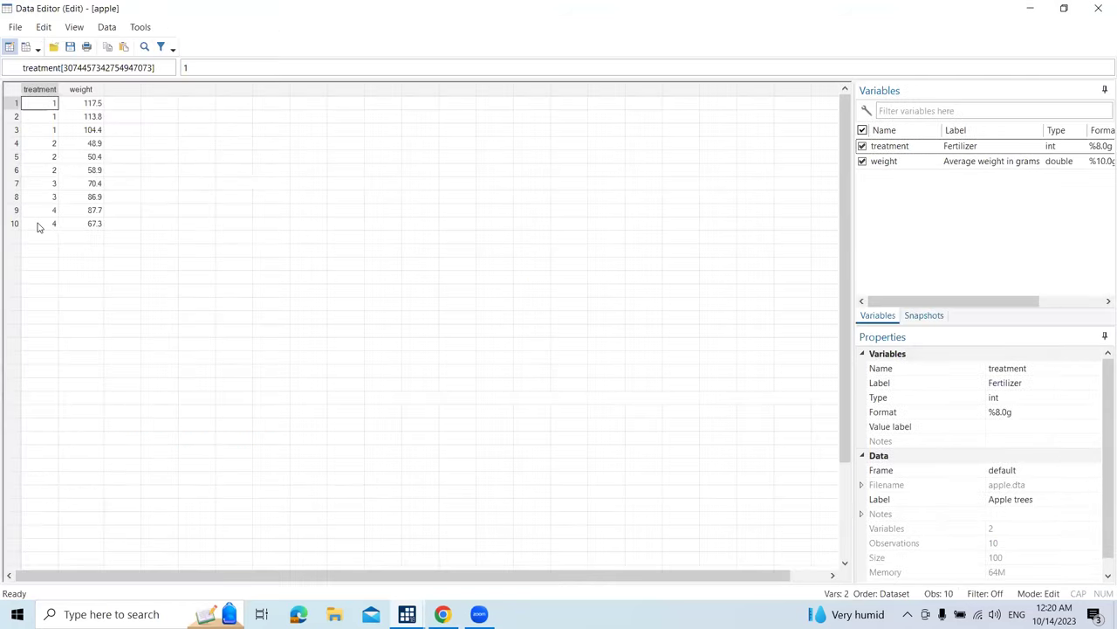
left_click(16, 225)
left_click(15, 223)
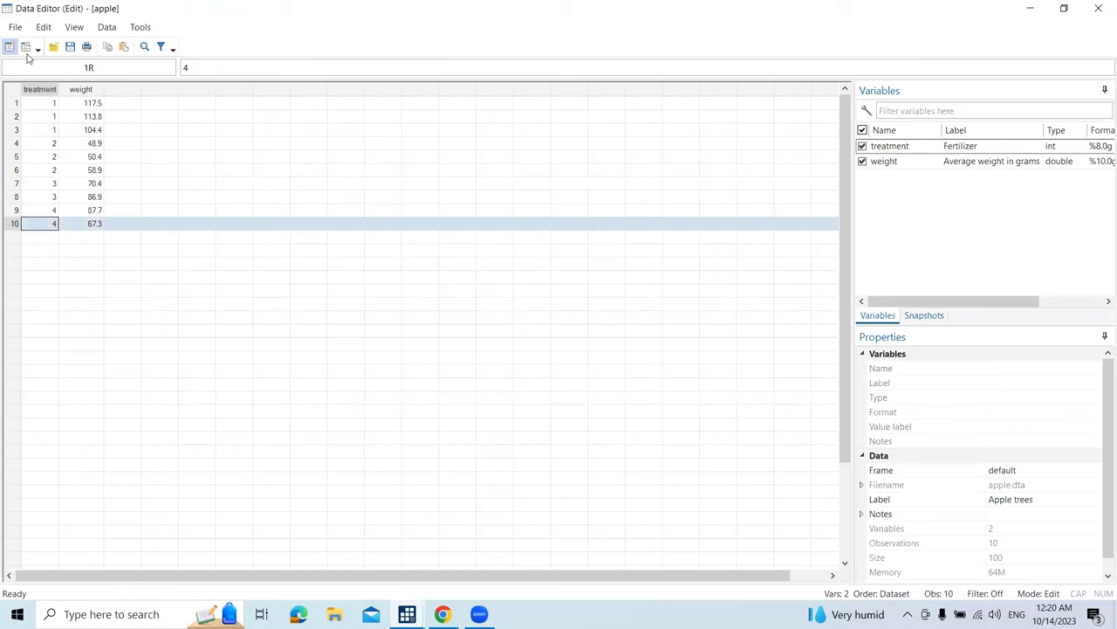
left_click(15, 104)
left_click(16, 117)
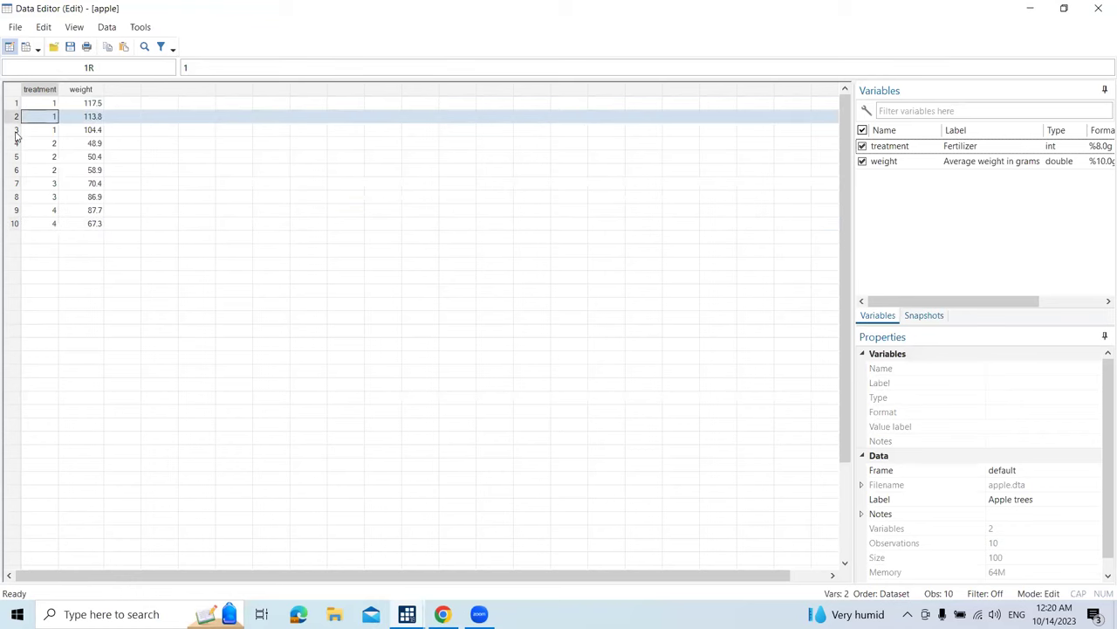
left_click(17, 130)
left_click(15, 143)
left_click(15, 157)
left_click(16, 170)
left_click(16, 183)
left_click(16, 196)
left_click(16, 210)
left_click(15, 223)
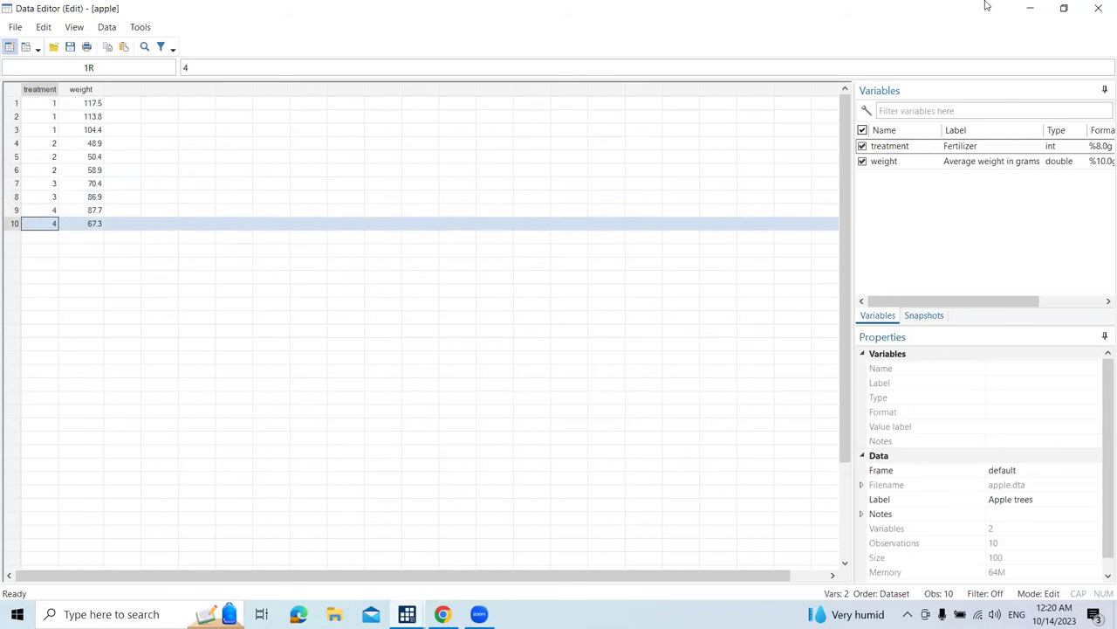
left_click(1096, 7)
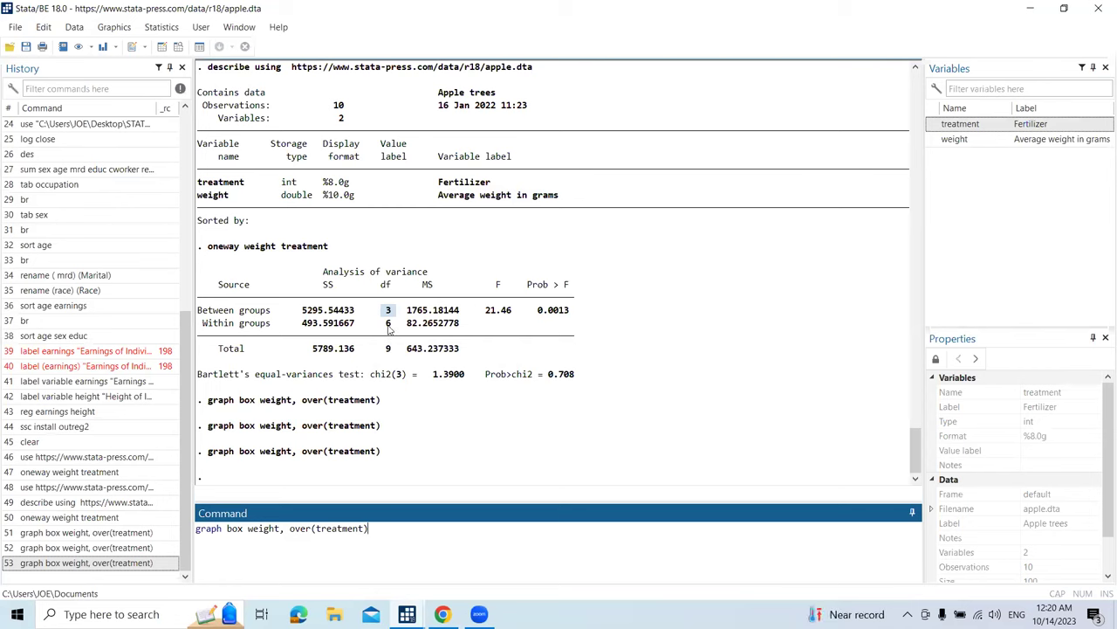
Highlight the within-groups degrees of freedom and check them against the dataset in the Data Editor.
left_click(390, 325)
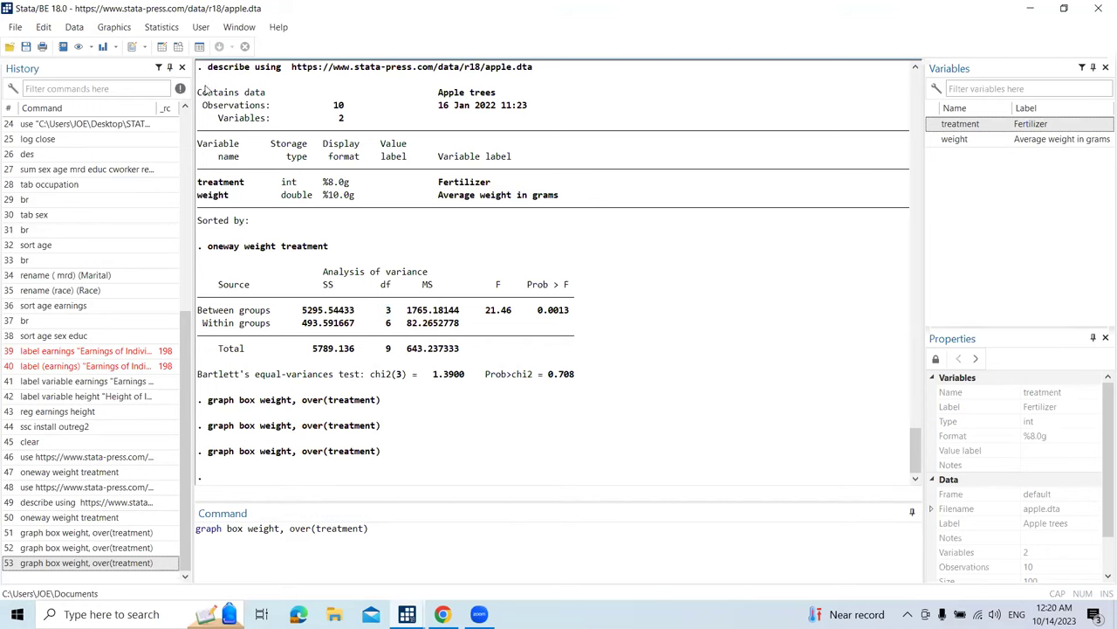
left_click(162, 46)
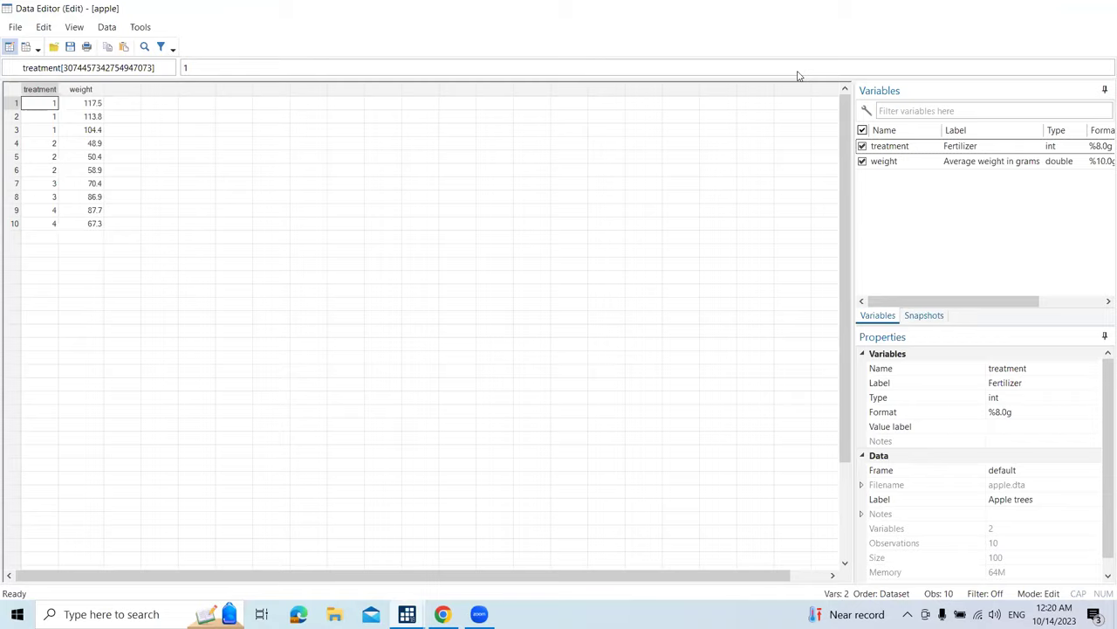
key("alt+F4")
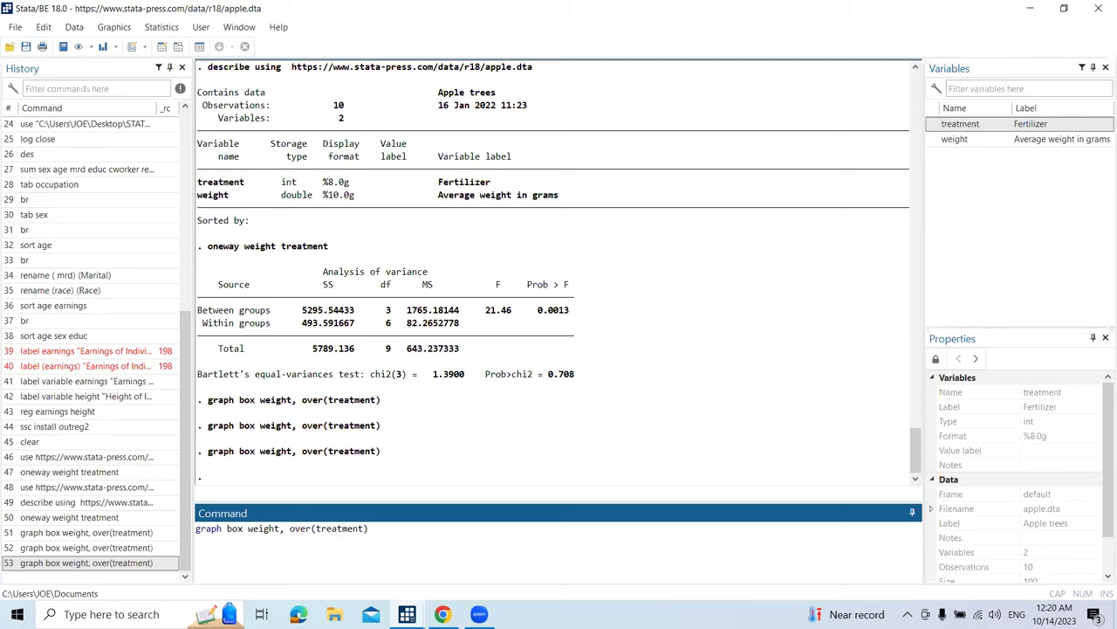
key("alt+Tab")
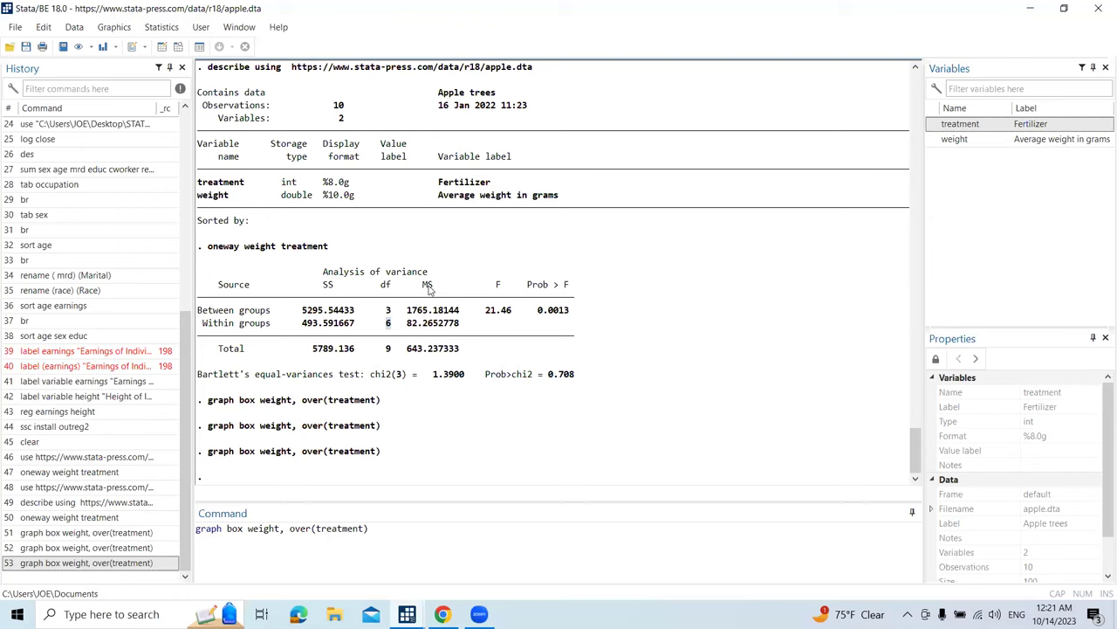
Highlight the MS heading, the between-groups SS and df, the F statistic and its Prob > F value in the ANOVA table.
double_click(428, 286)
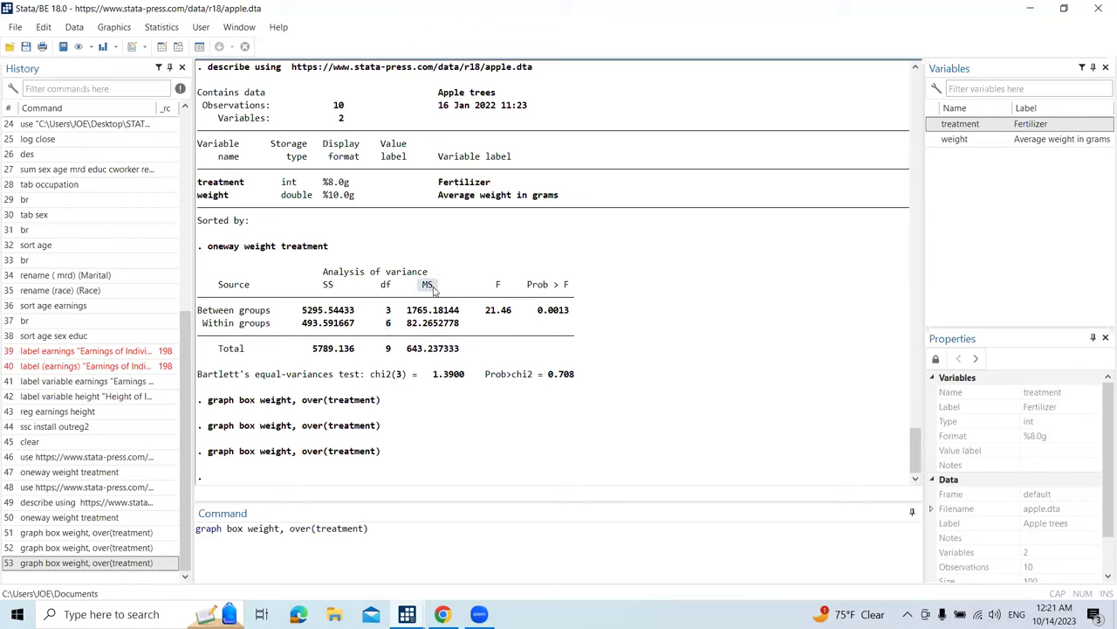
left_click_drag(302, 311, 387, 316)
double_click(387, 313)
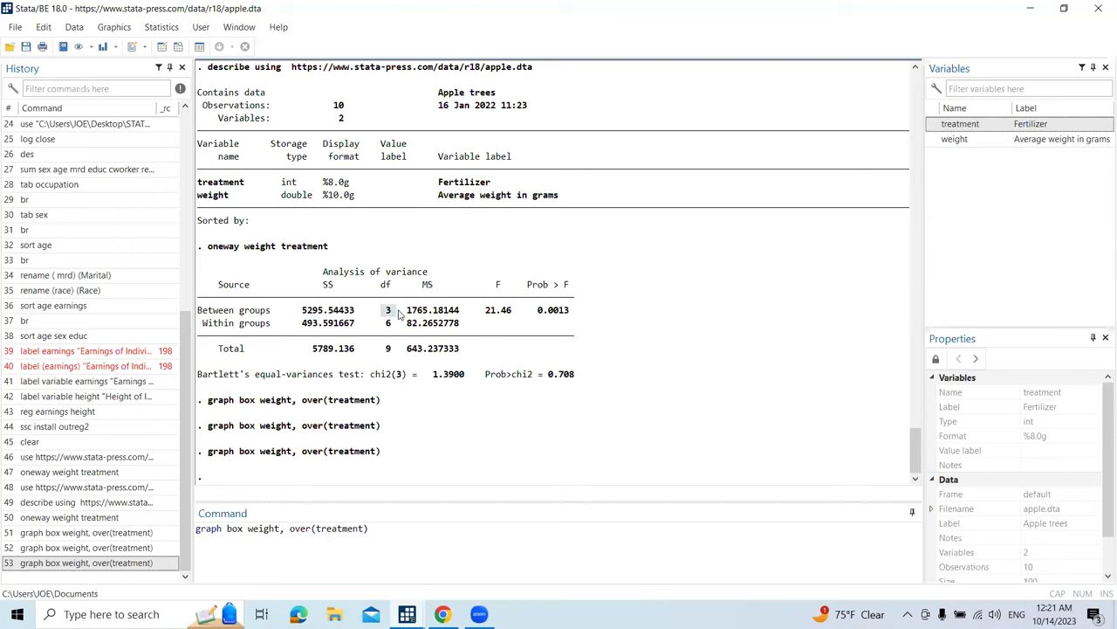
double_click(502, 316)
left_click_drag(502, 316, 511, 319)
left_click_drag(535, 312, 565, 318)
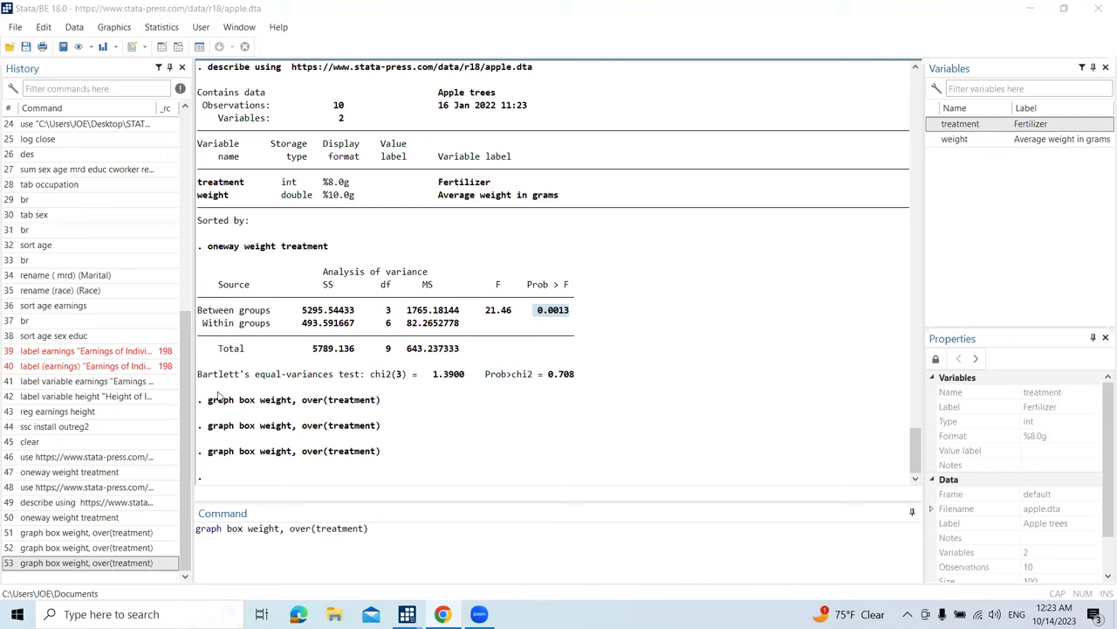
Highlight the name of Bartlett's equal-variances test and its Prob>chi2 value below the ANOVA table.
left_click_drag(197, 380, 332, 382)
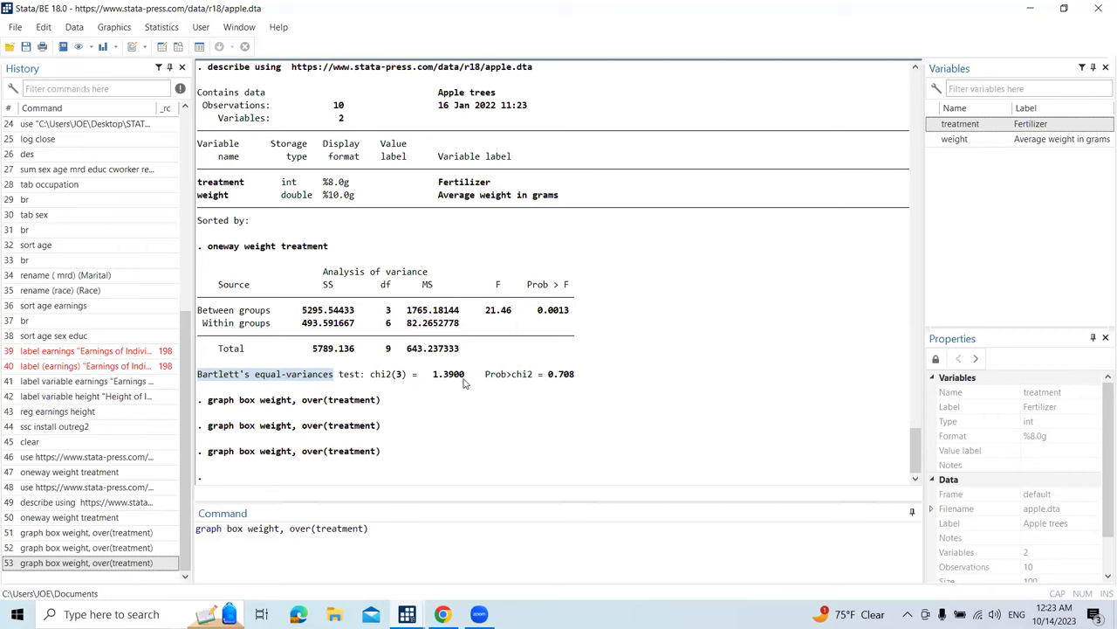
left_click_drag(485, 375, 576, 377)
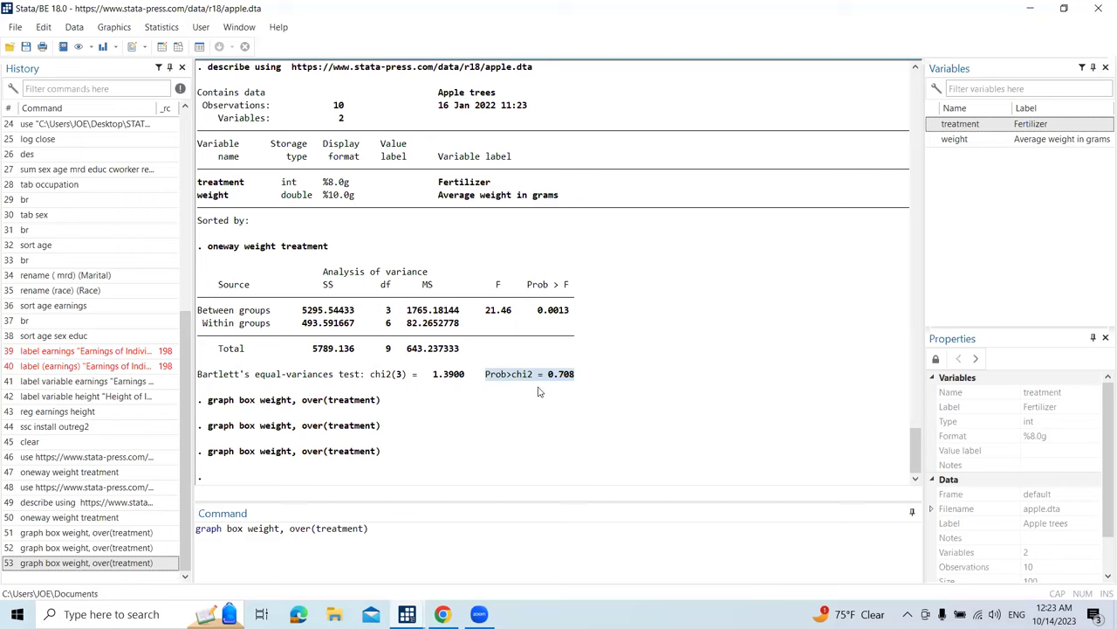
left_click_drag(255, 375, 332, 382)
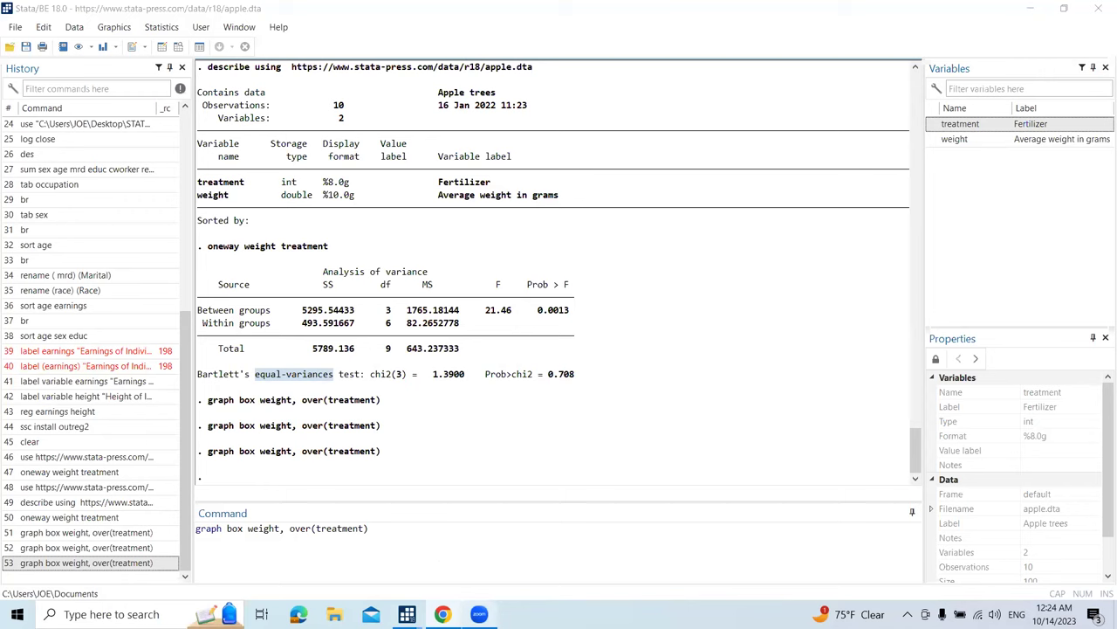
Lower the system volume to 46.
mouse_move(479, 613)
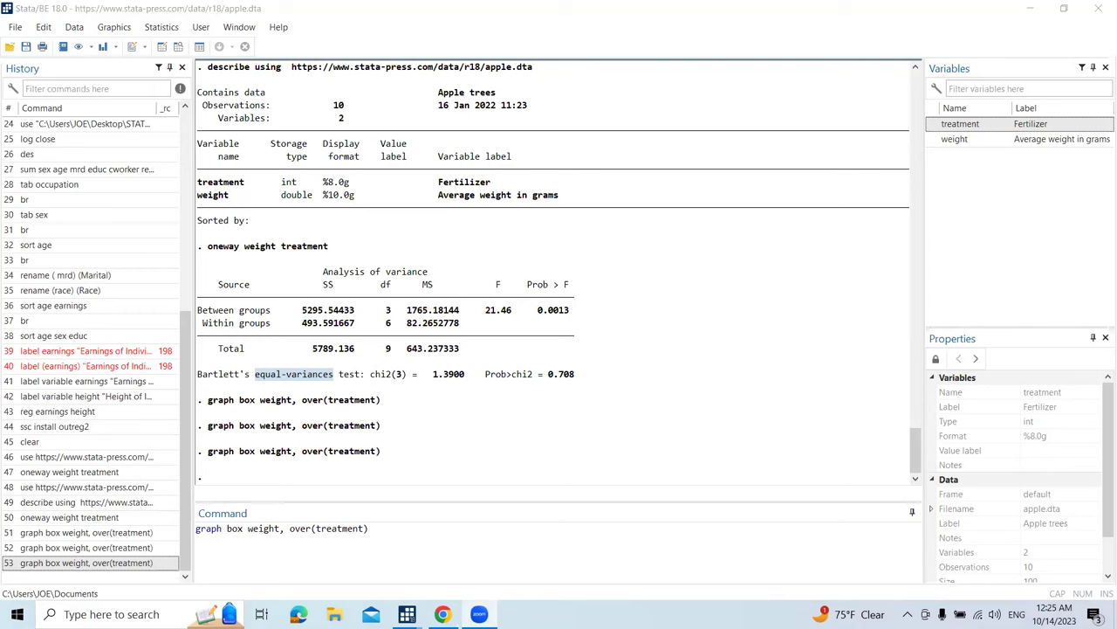
key("XF86AudioRaiseVolume")
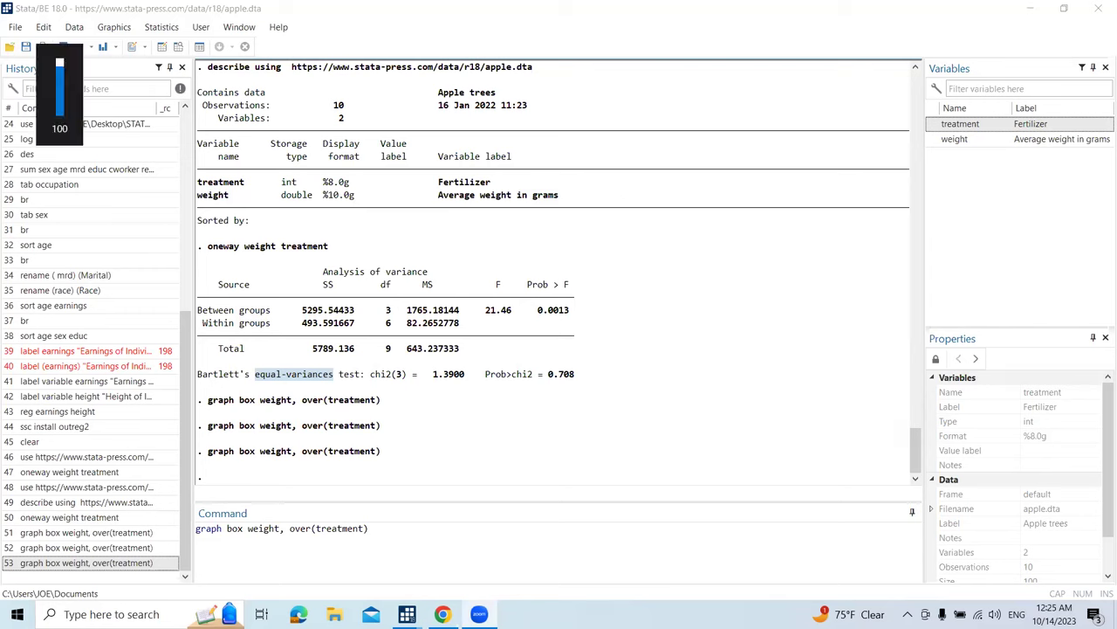
key("XF86AudioLowerVolume")
key("XF86AudioLowerVolume")
key("XF86AudioLowerVolume")
key("XF86AudioLowerVolume")
key("XF86AudioLowerVolume")
key("XF86AudioLowerVolume")
key("XF86AudioLowerVolume")
key("XF86AudioLowerVolume")
key("XF86AudioLowerVolume")
key("XF86AudioLowerVolume")
key("XF86AudioLowerVolume")
key("XF86AudioLowerVolume")
key("XF86AudioLowerVolume")
key("XF86AudioLowerVolume")
key("XF86AudioLowerVolume")
key("XF86AudioLowerVolume")
key("XF86AudioLowerVolume")
key("XF86AudioLowerVolume")
key("XF86AudioLowerVolume")
key("XF86AudioLowerVolume")
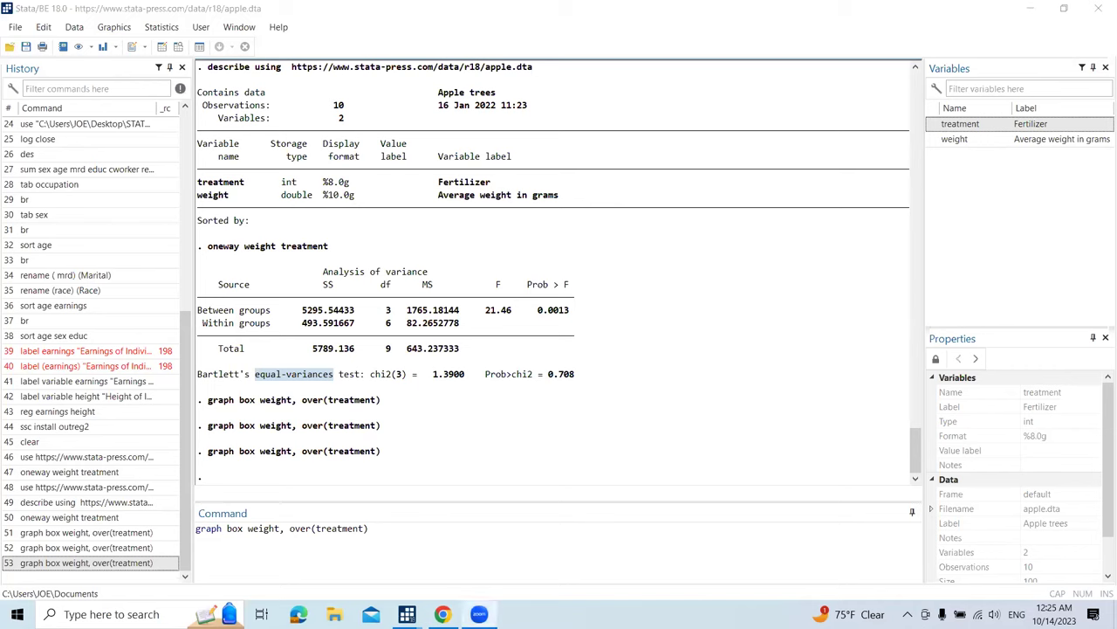
key("XF86AudioRaiseVolume")
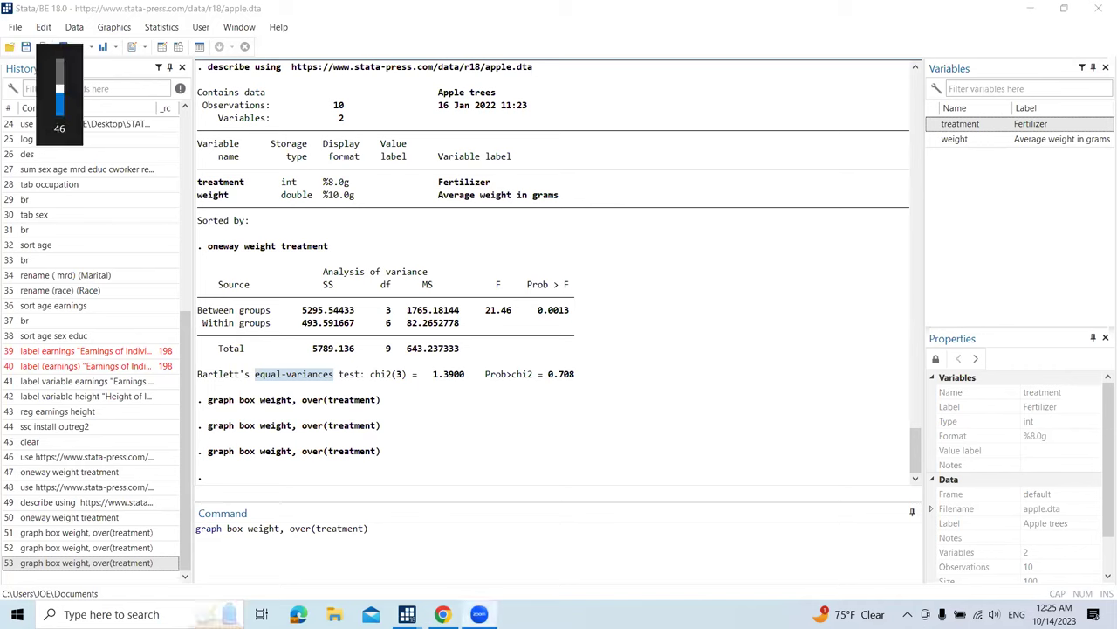
Raise the system volume to 66.
key("XF86AudioRaiseVolume")
key("XF86AudioRaiseVolume")
key("XF86AudioRaiseVolume")
key("XF86AudioRaiseVolume")
key("XF86AudioRaiseVolume")
key("XF86AudioRaiseVolume")
key("XF86AudioRaiseVolume")
key("XF86AudioRaiseVolume")
key("XF86AudioRaiseVolume")
key("XF86AudioRaiseVolume")
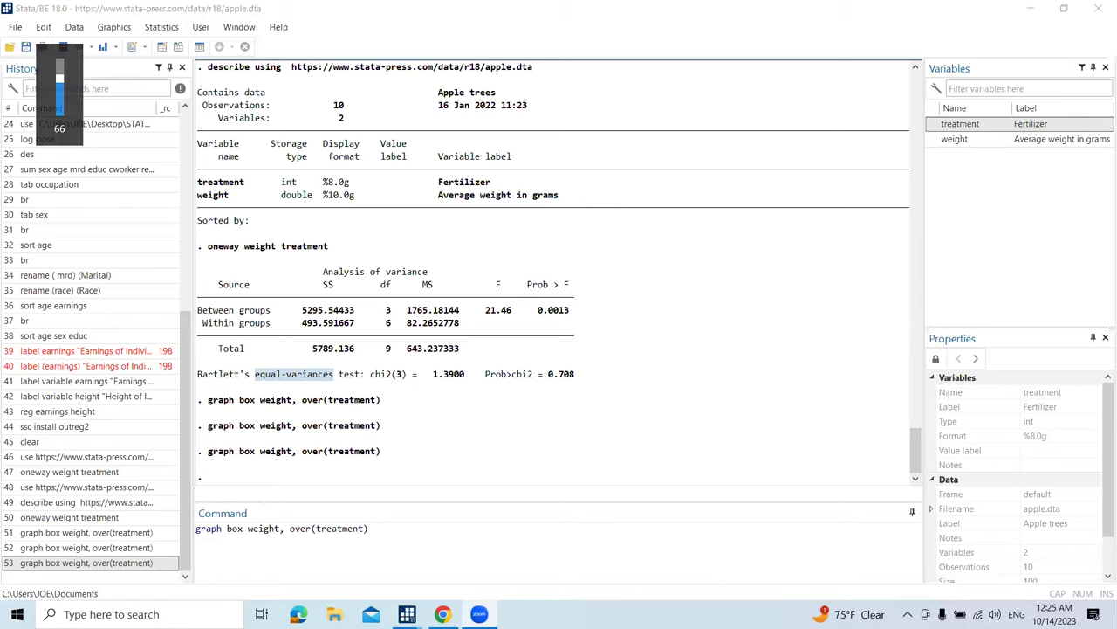
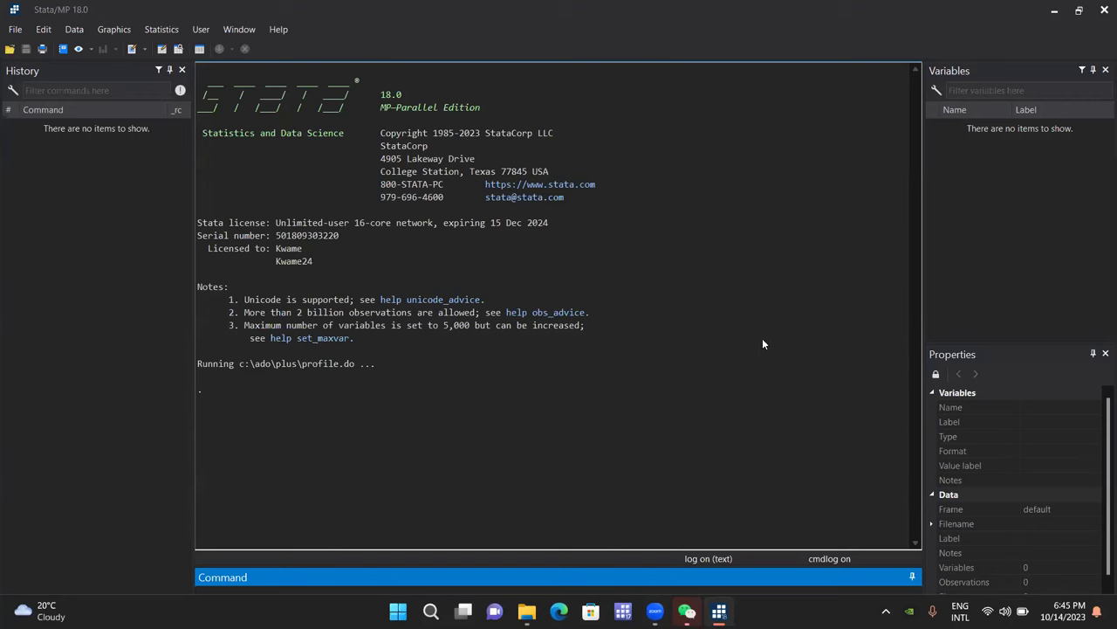
Restore the maximized Stata window to a smaller floating size.
mouse_move(688, 611)
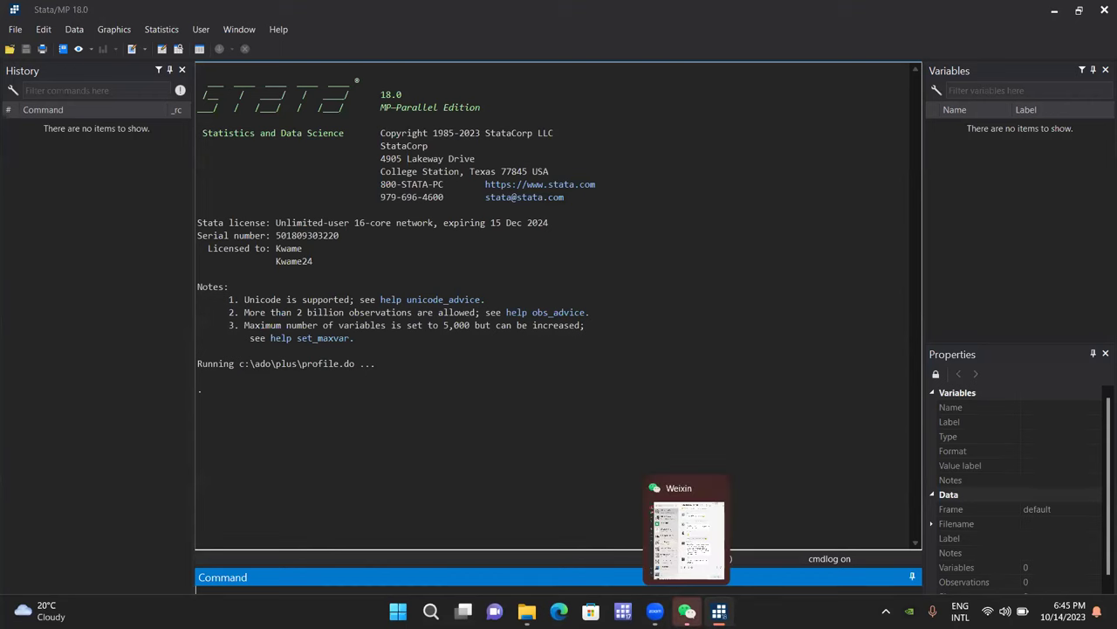
mouse_move(712, 598)
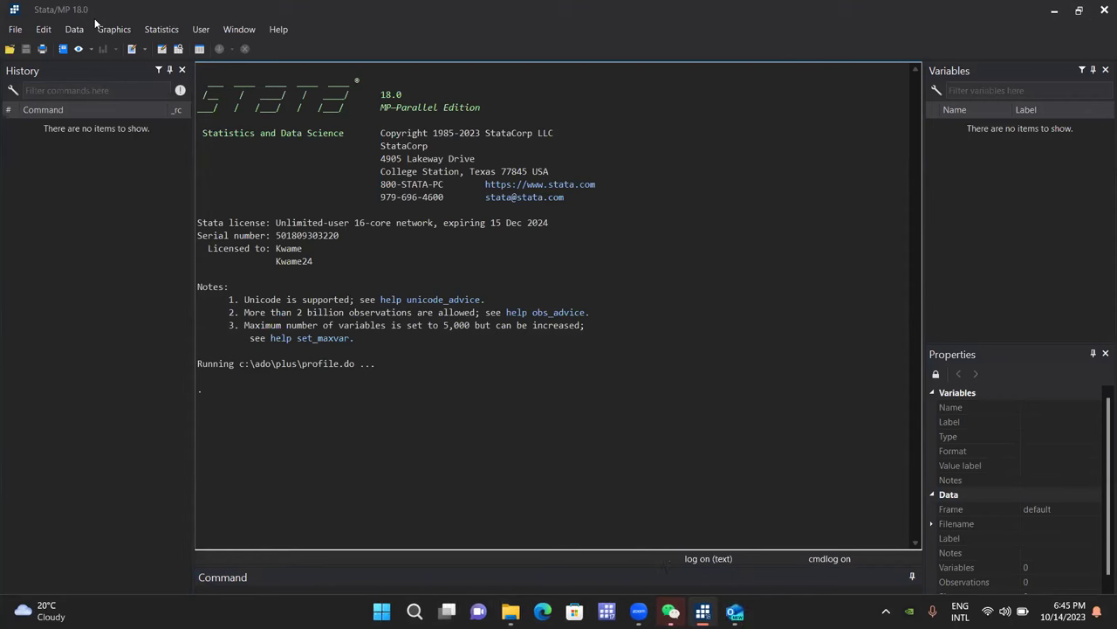
left_click(1074, 12)
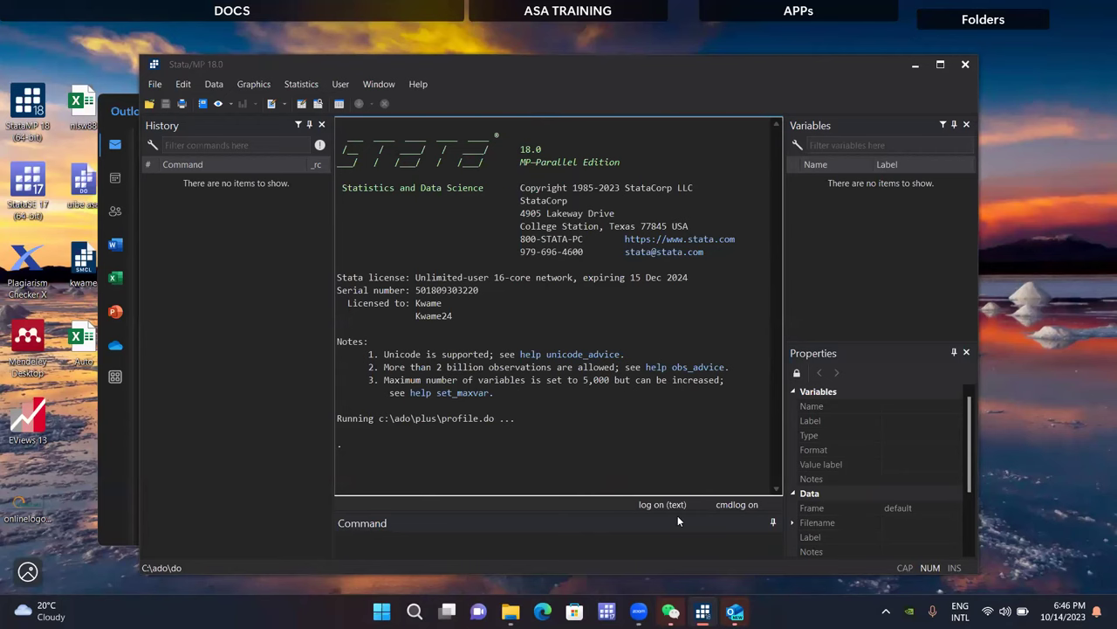
Switch to Outlook, close its loading mail window and minimize the inbox window to uncover Stata.
left_click(734, 611)
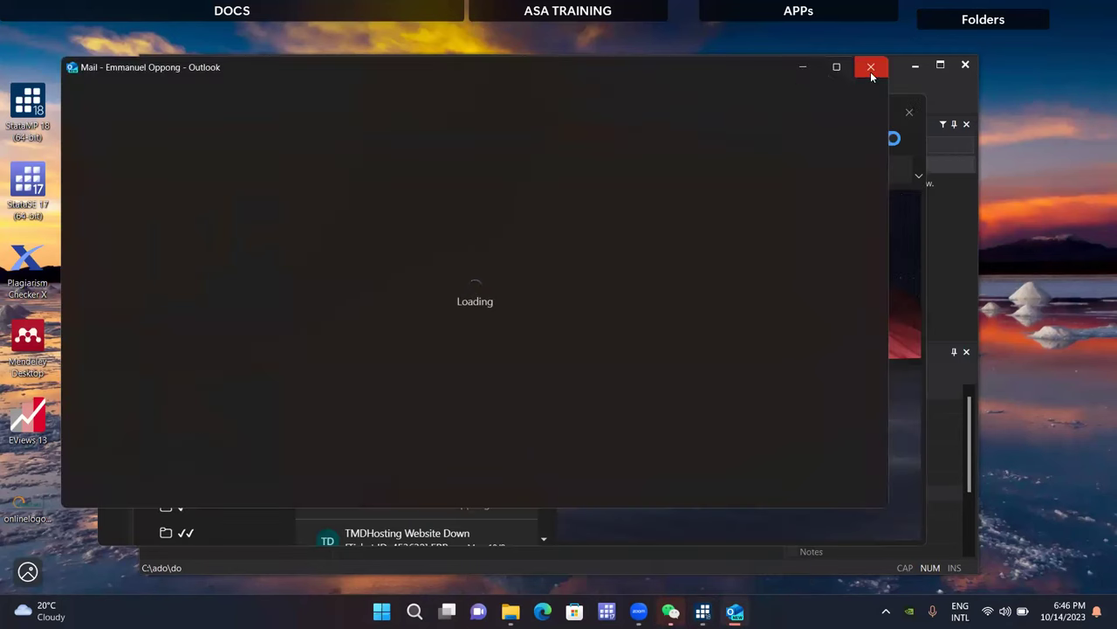
left_click(868, 77)
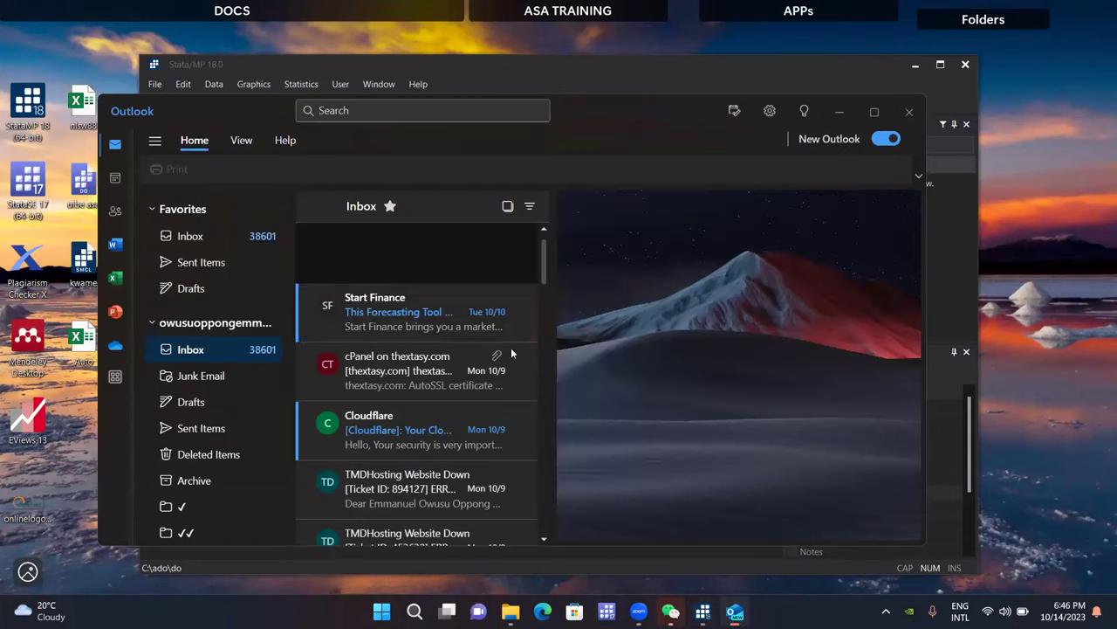
left_click(841, 111)
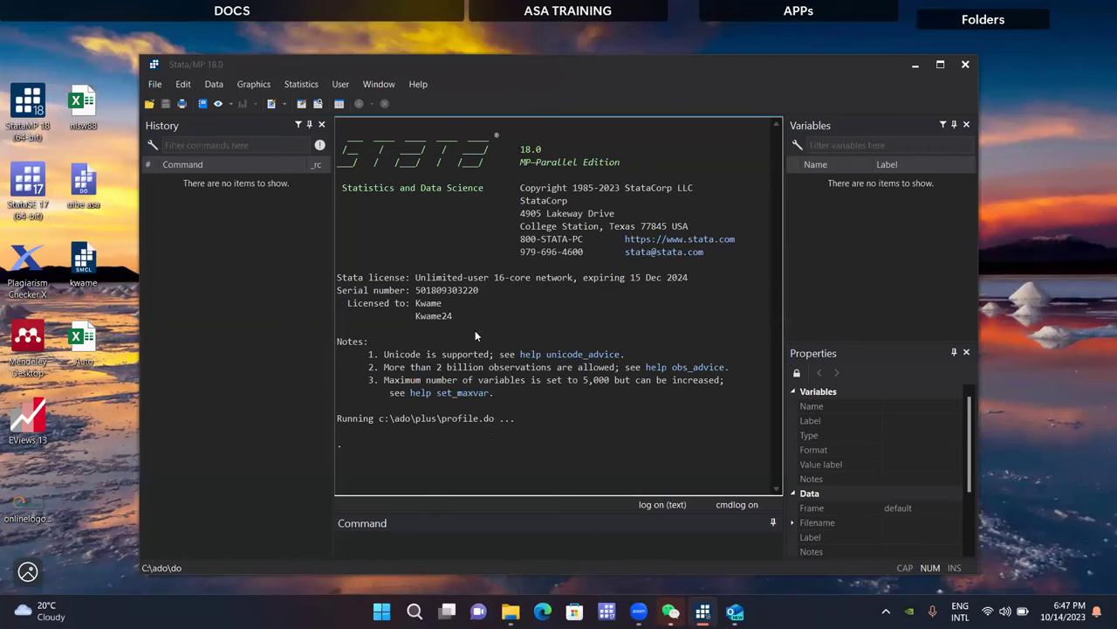
Run the comment lines "* 20 minutes of questions*" and "*group*" in Stata.
left_click(378, 534)
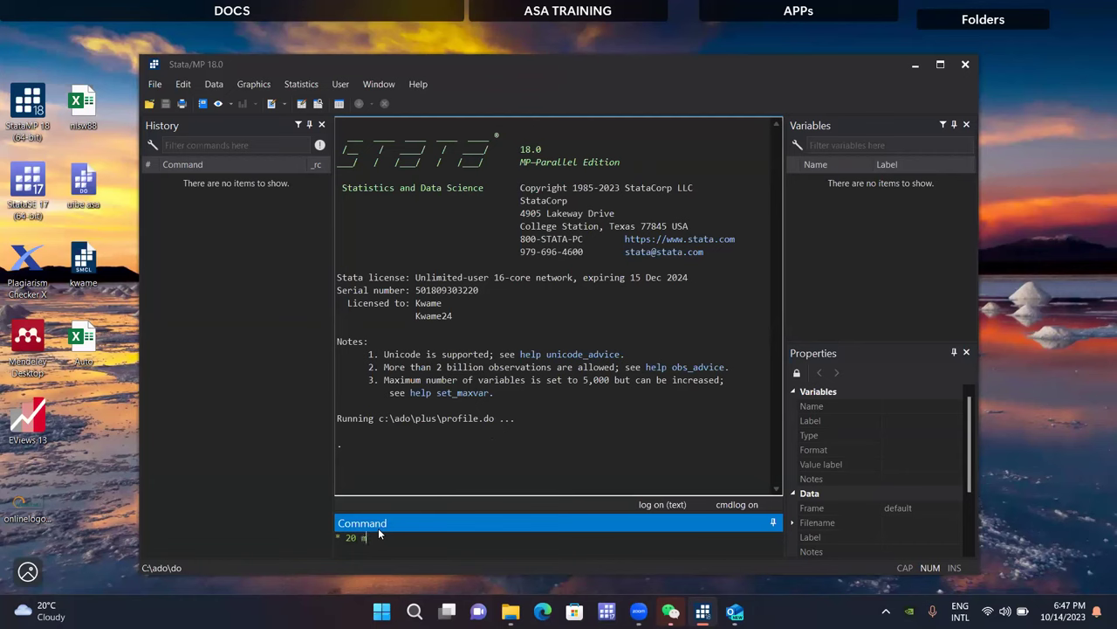
type("nutes then")
key("BackSpace")
key("BackSpace")
key("BackSpace")
key("BackSpace")
key("BackSpace")
key("BackSpace")
type("of questions*")
key("Return")
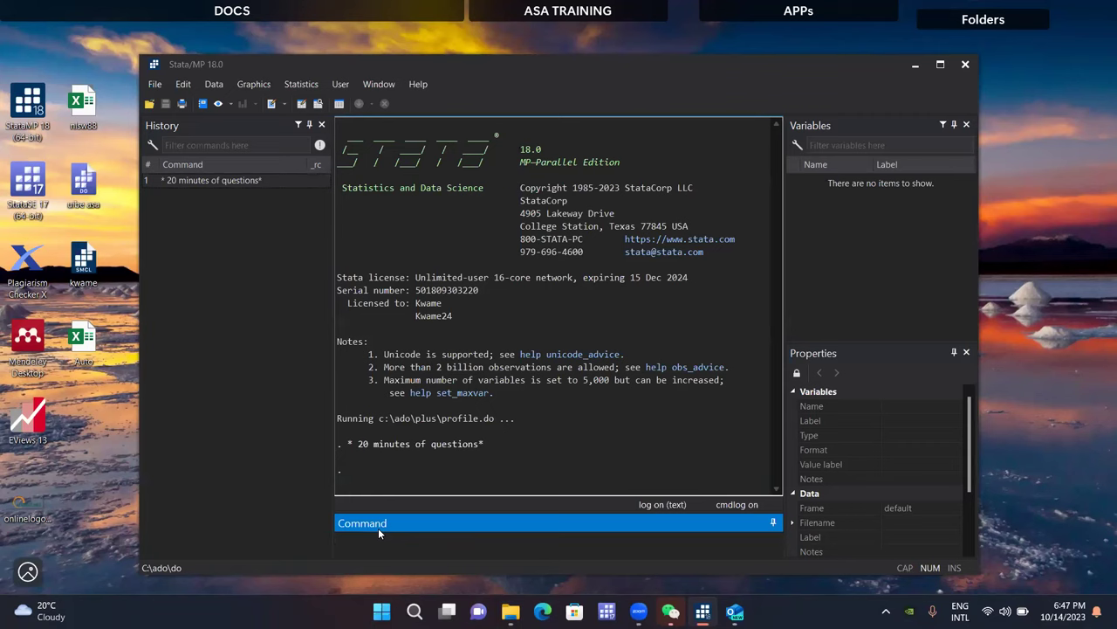
type("*group*")
key("Return")
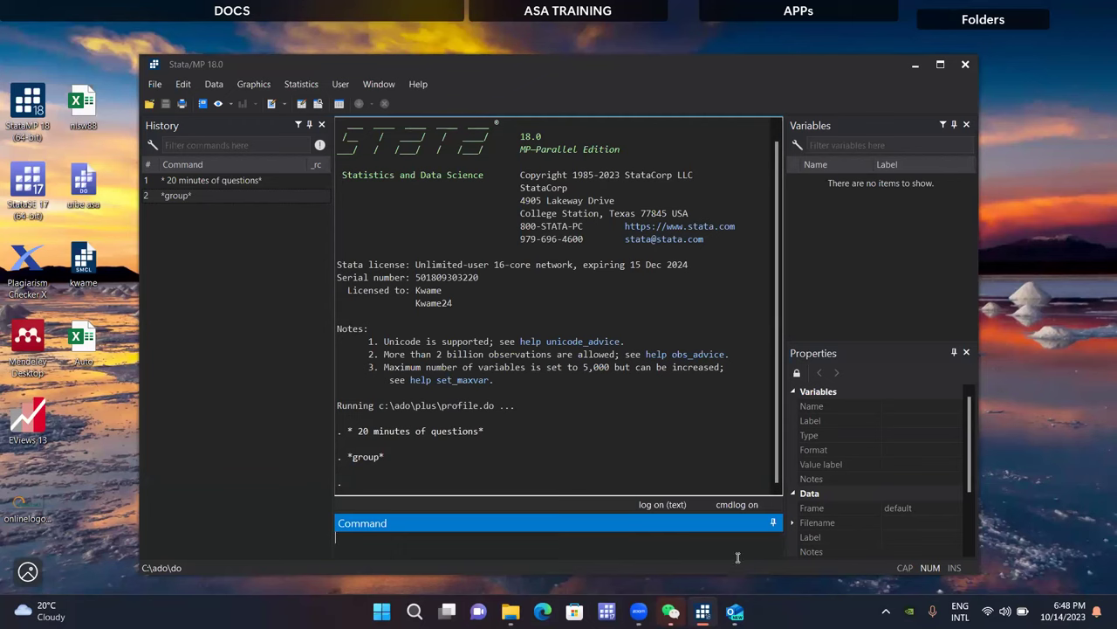
Check the Stata tutorial group chat in Weixin and return to Stata.
mouse_move(703, 611)
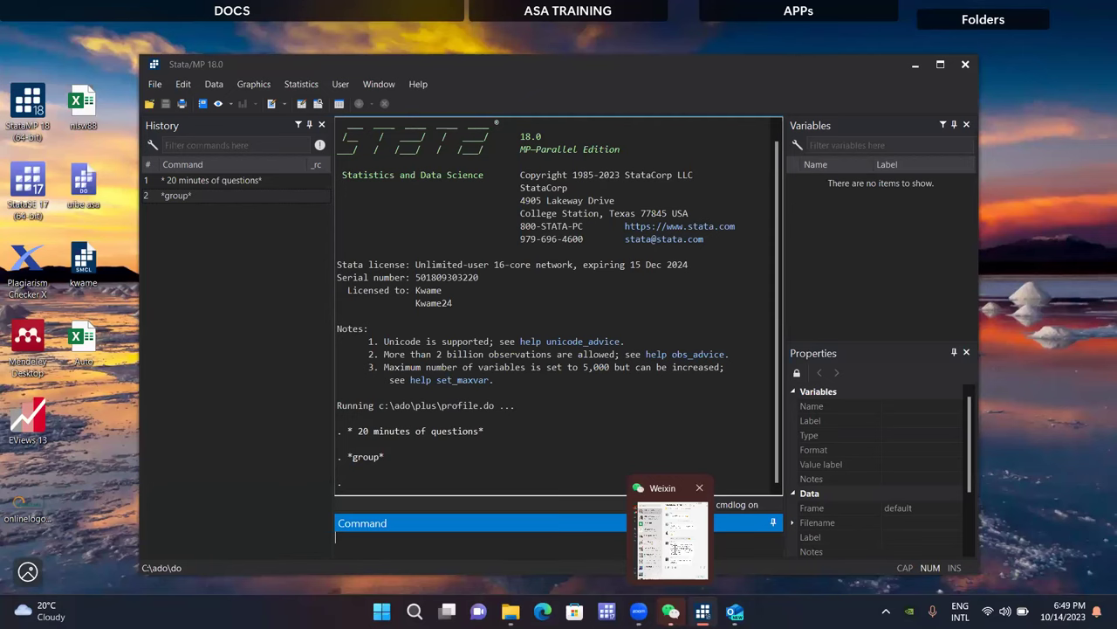
left_click(674, 548)
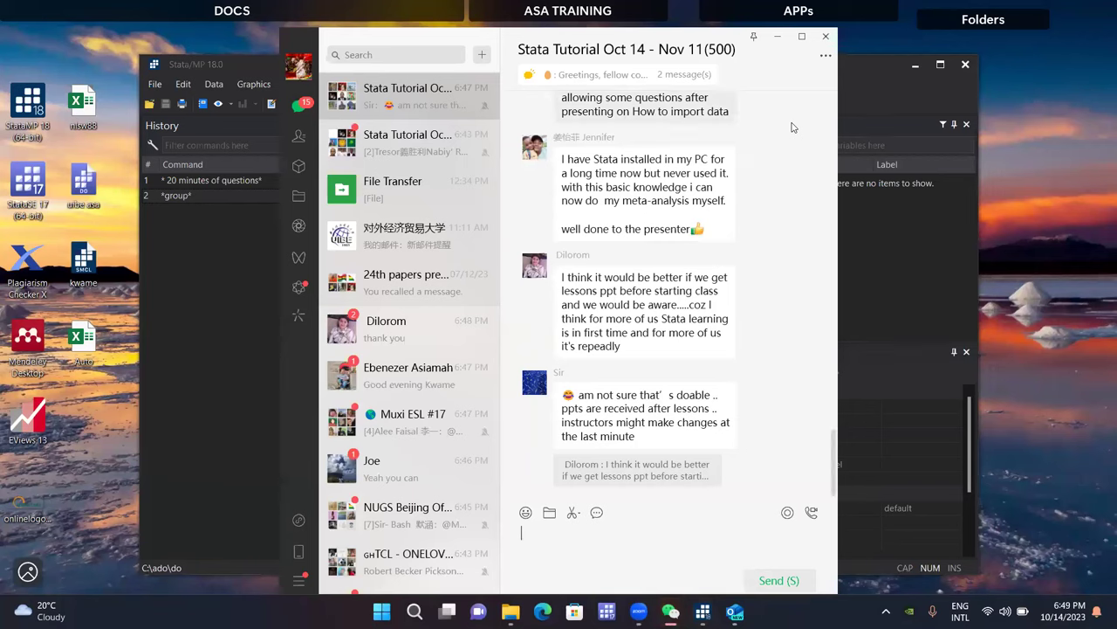
left_click(777, 36)
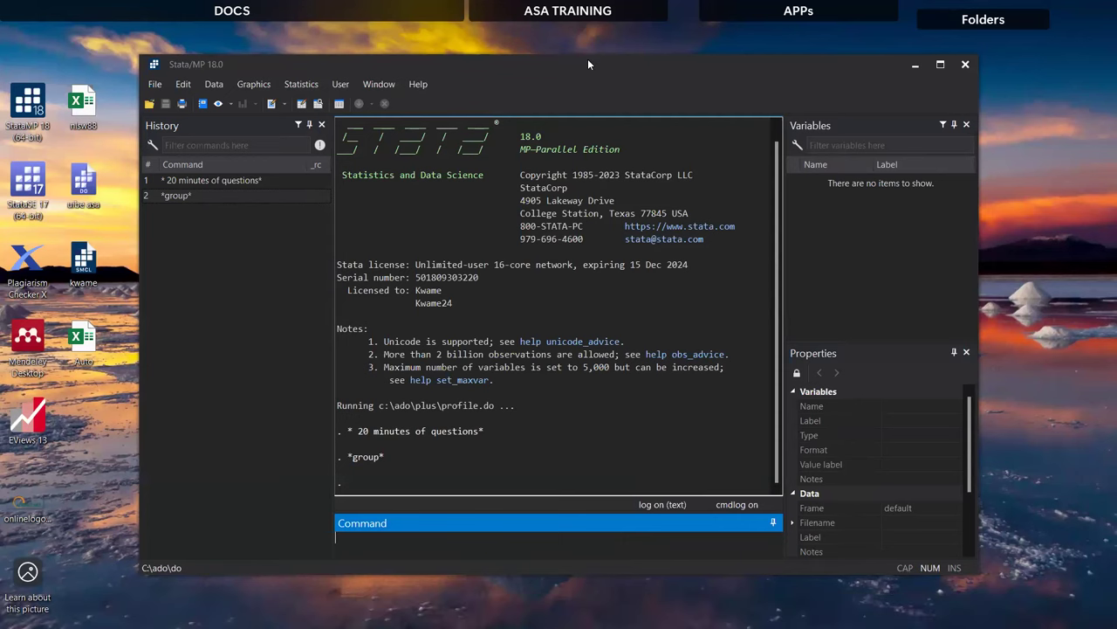
left_click(592, 249)
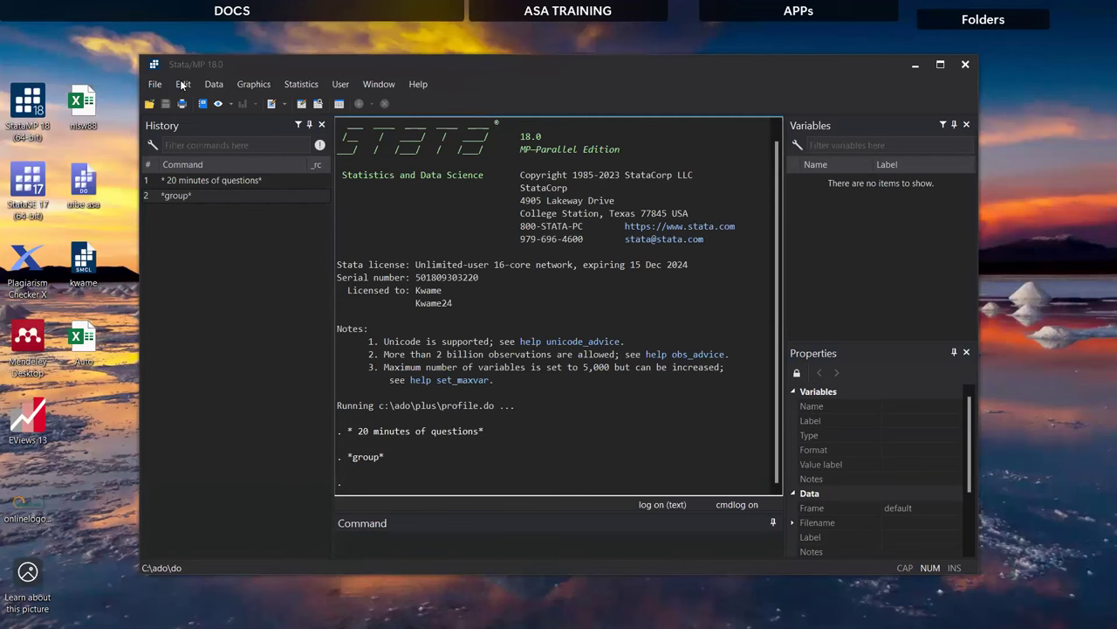
left_click(449, 534)
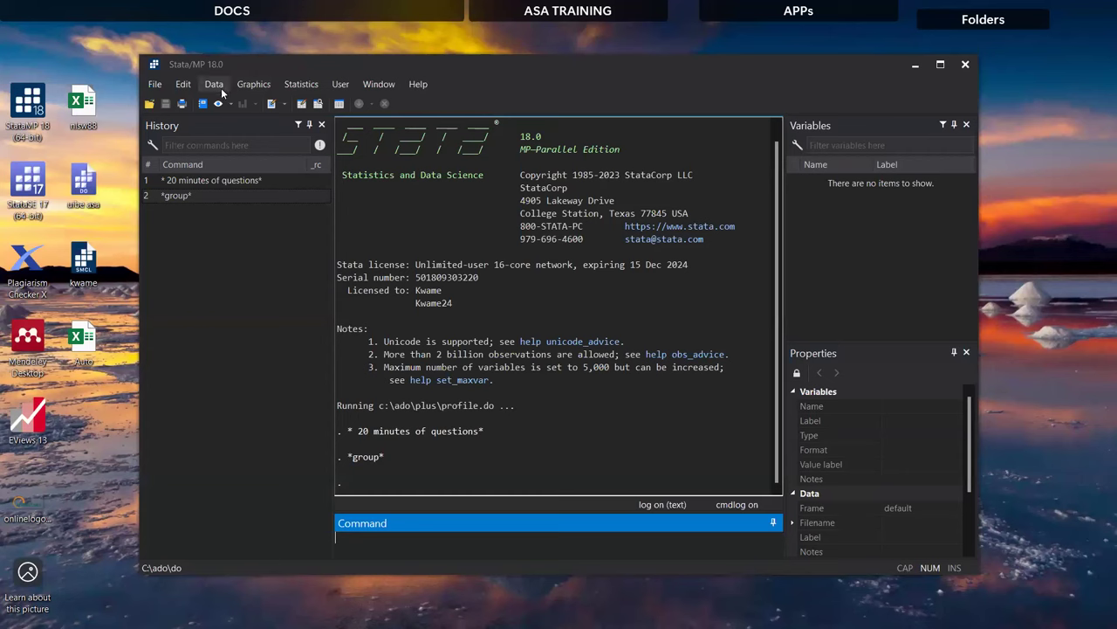
left_click(216, 87)
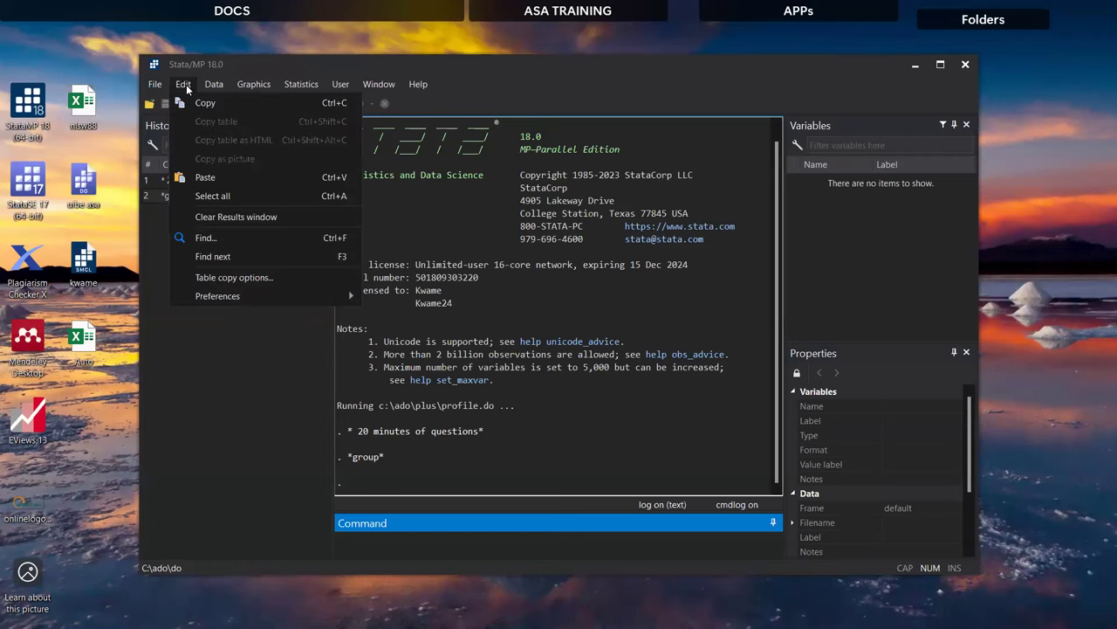
mouse_move(206, 85)
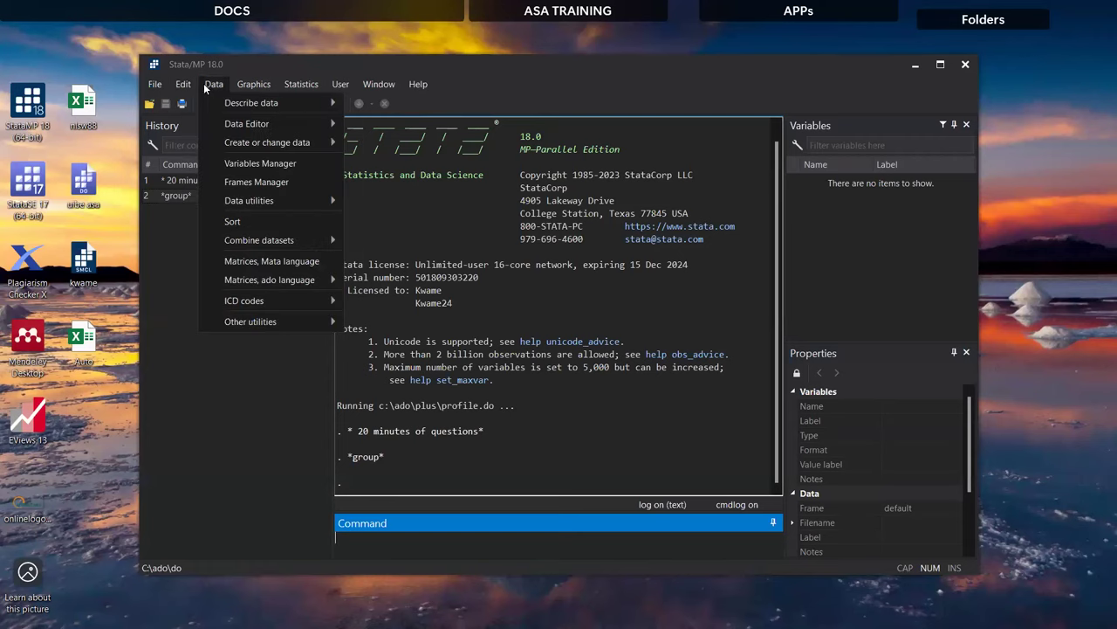
left_click(159, 86)
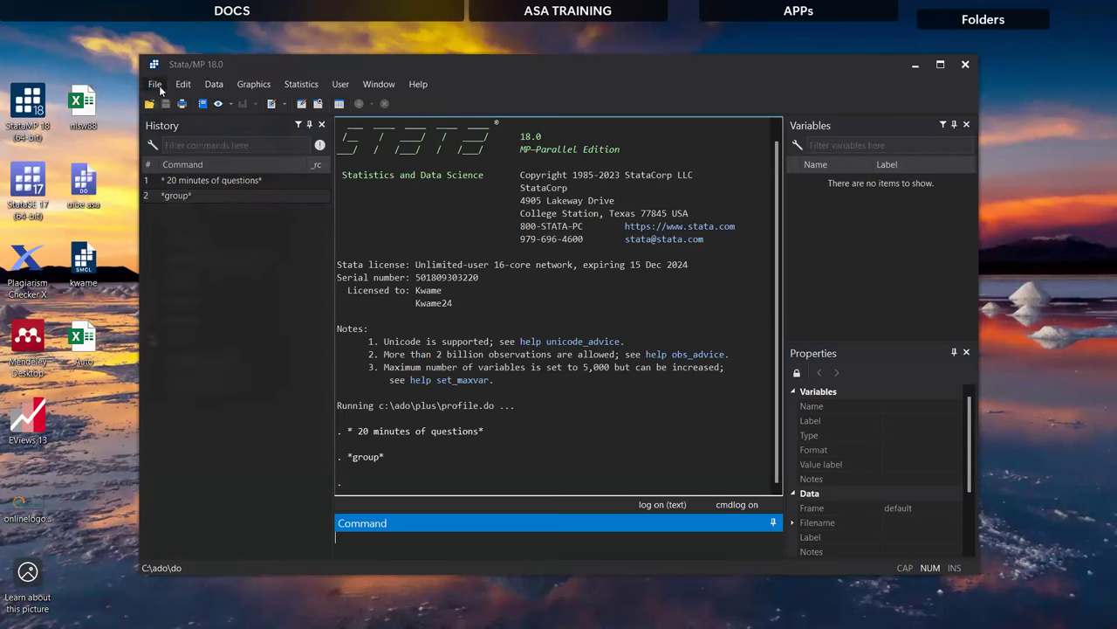
left_click(159, 85)
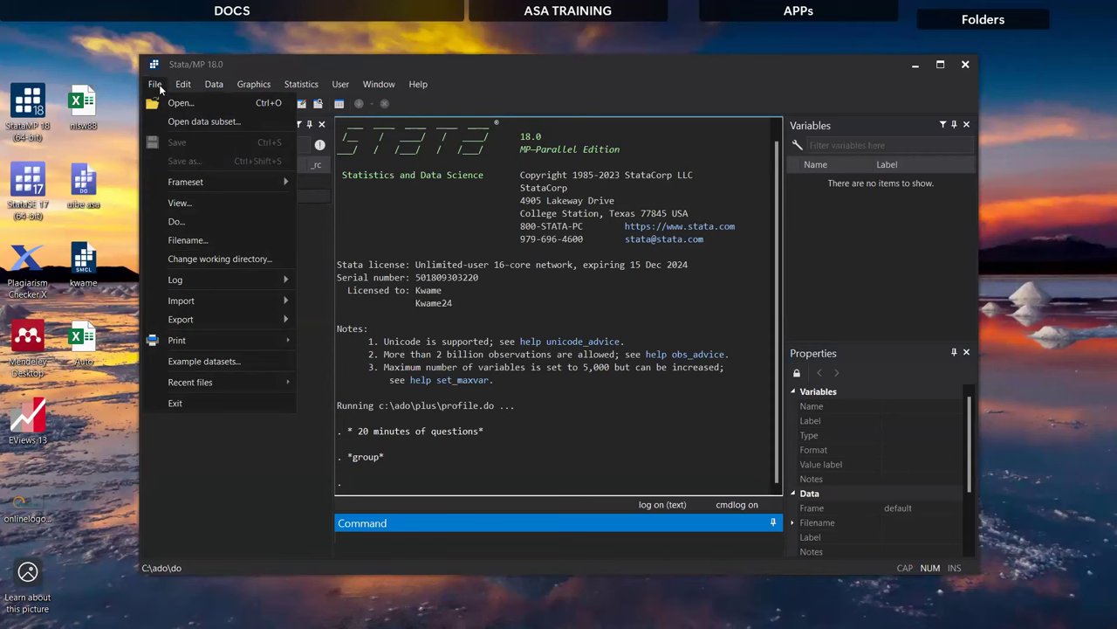
left_click(246, 81)
left_click(245, 81)
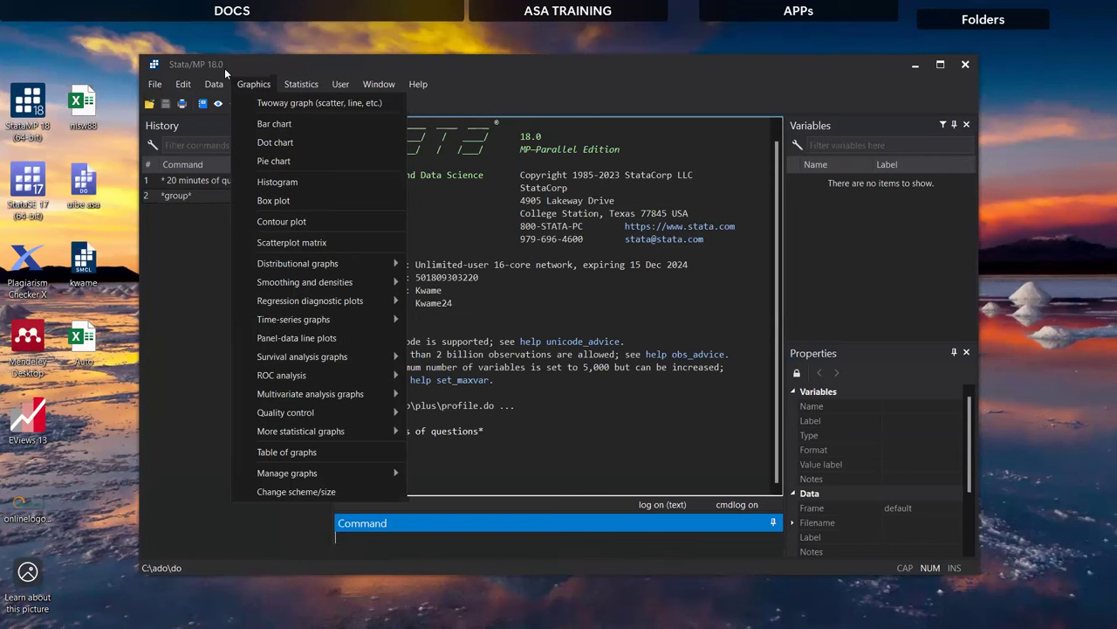
left_click(304, 86)
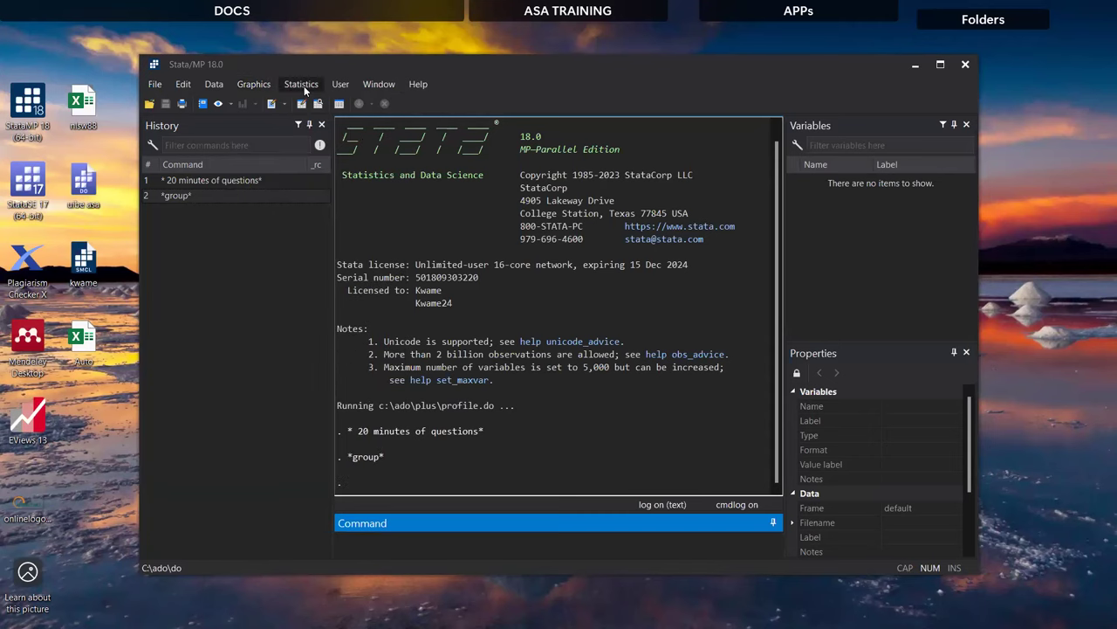
left_click(304, 86)
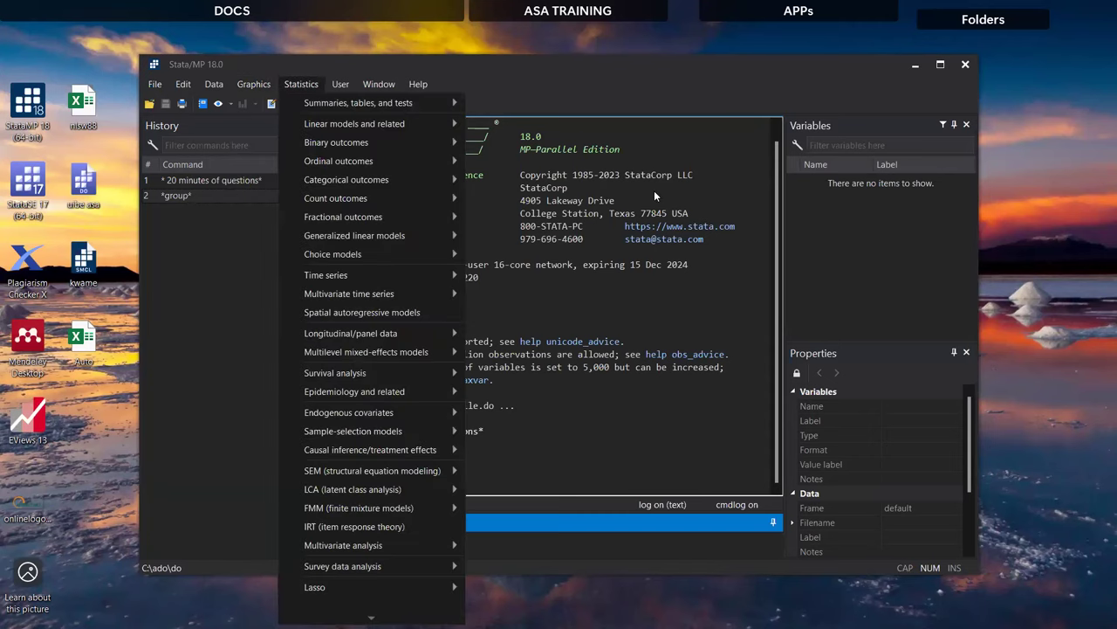
key("Right")
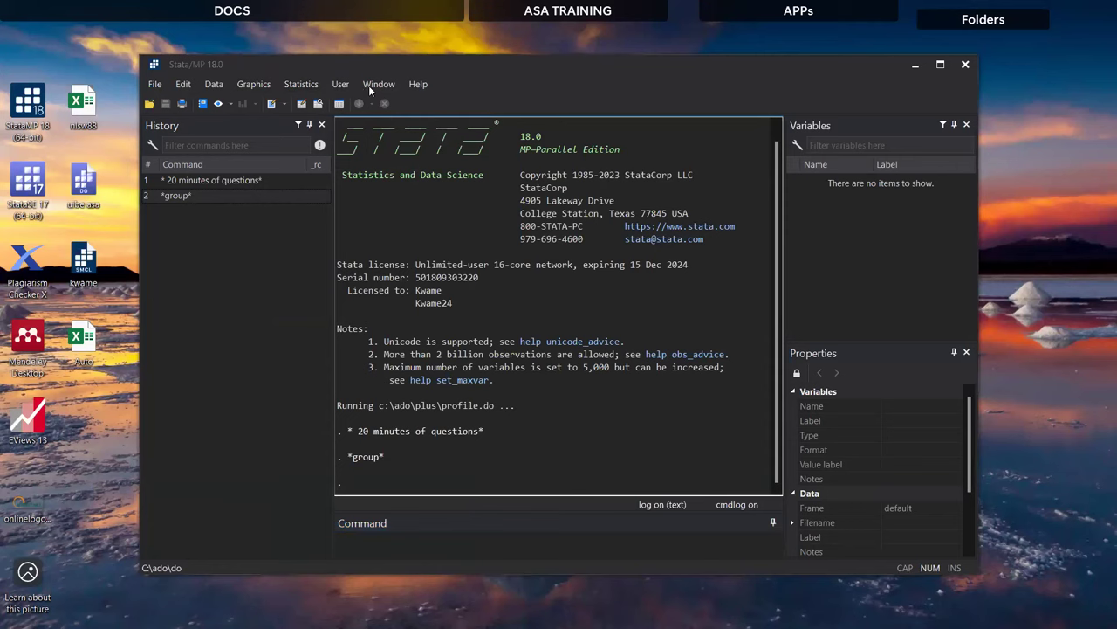
left_click(375, 85)
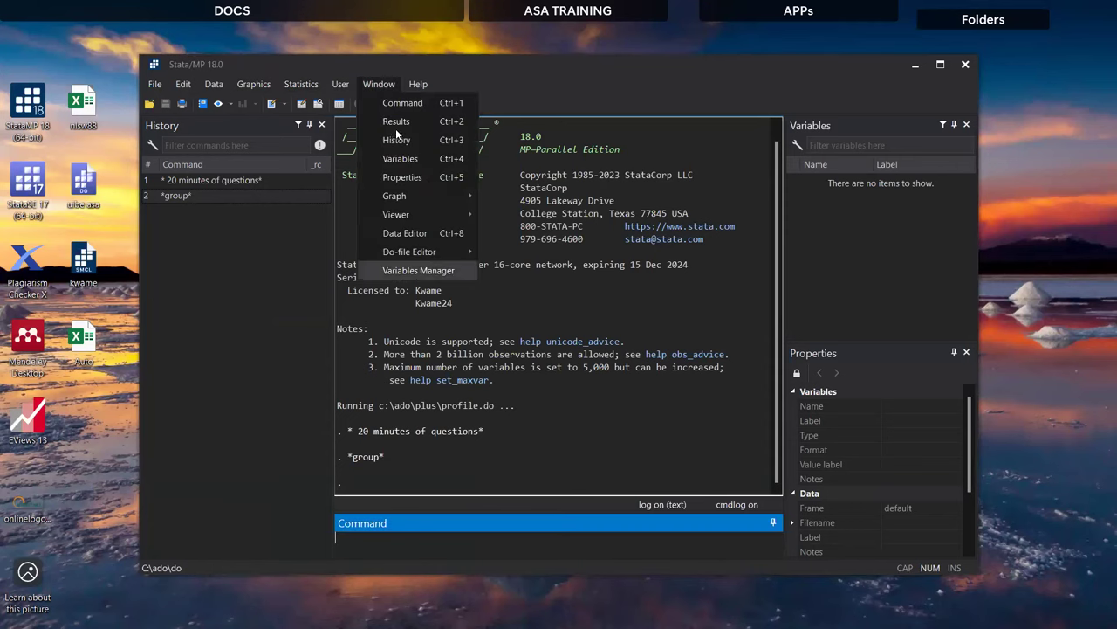
left_click(341, 83)
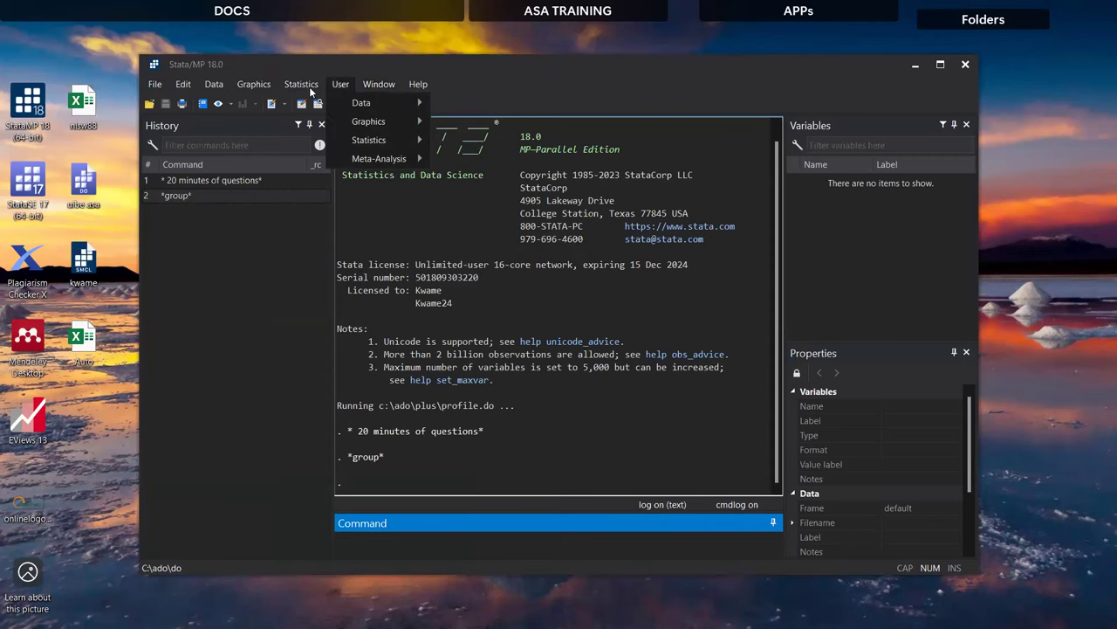
left_click(305, 87)
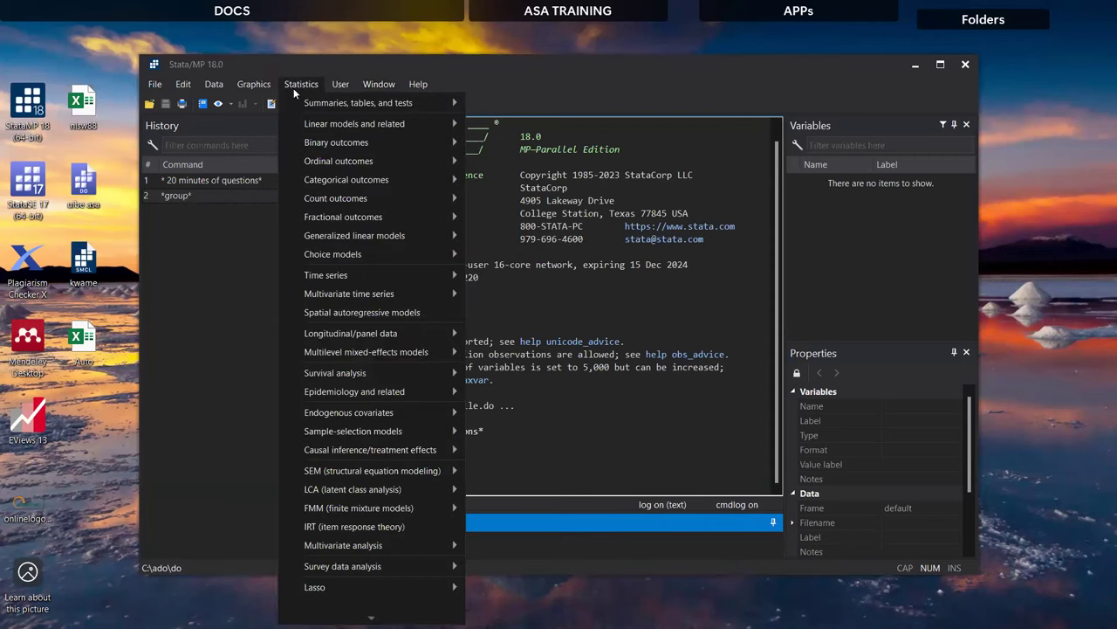
left_click(264, 87)
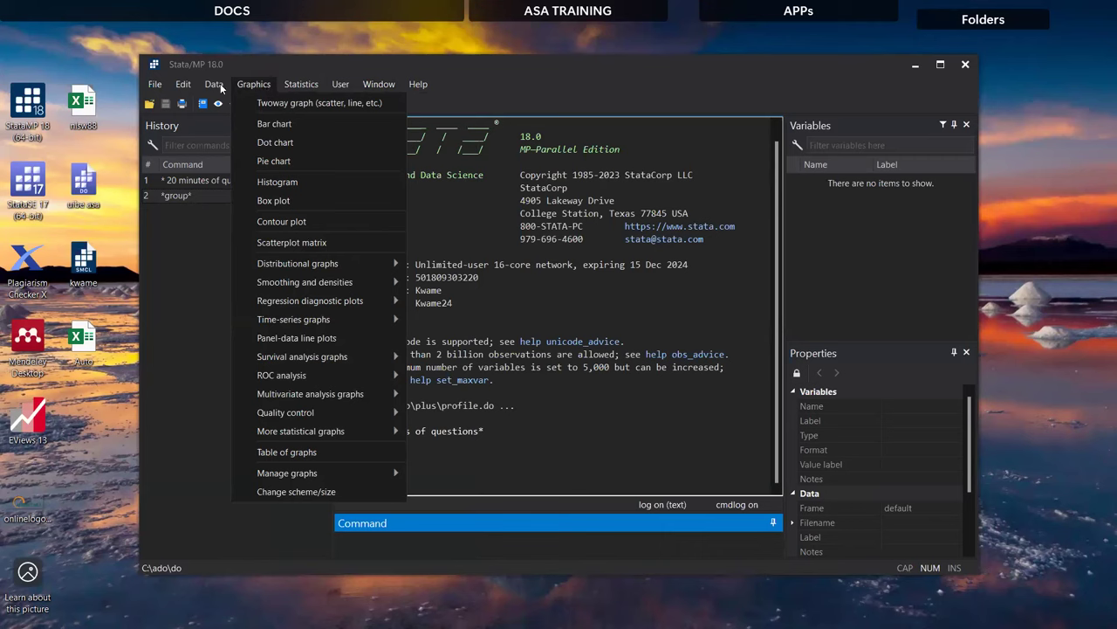
left_click(220, 86)
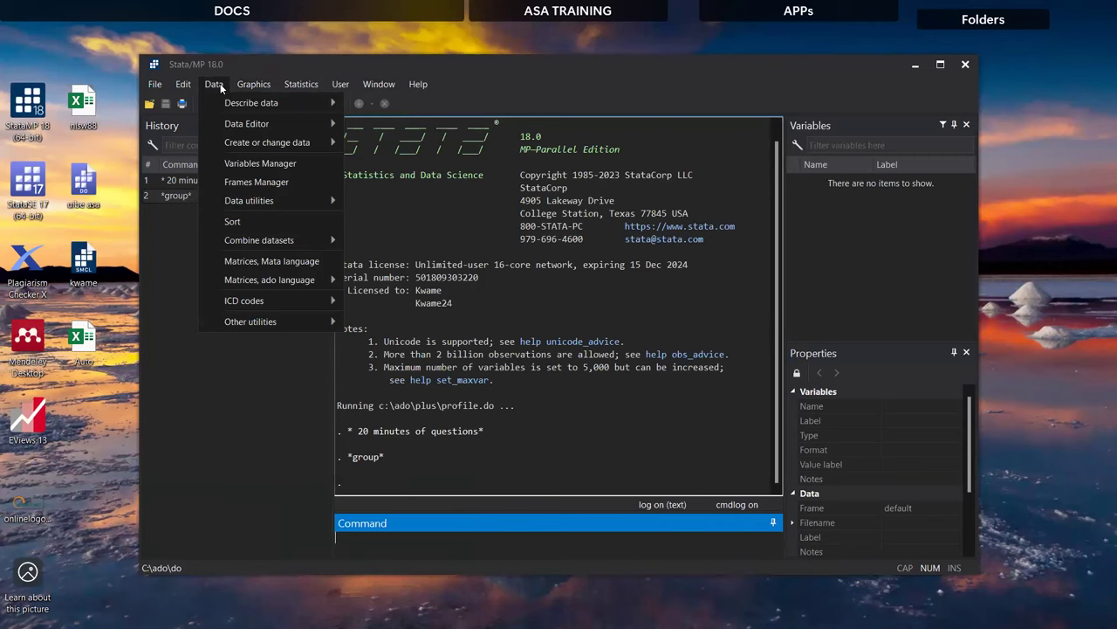
left_click(186, 85)
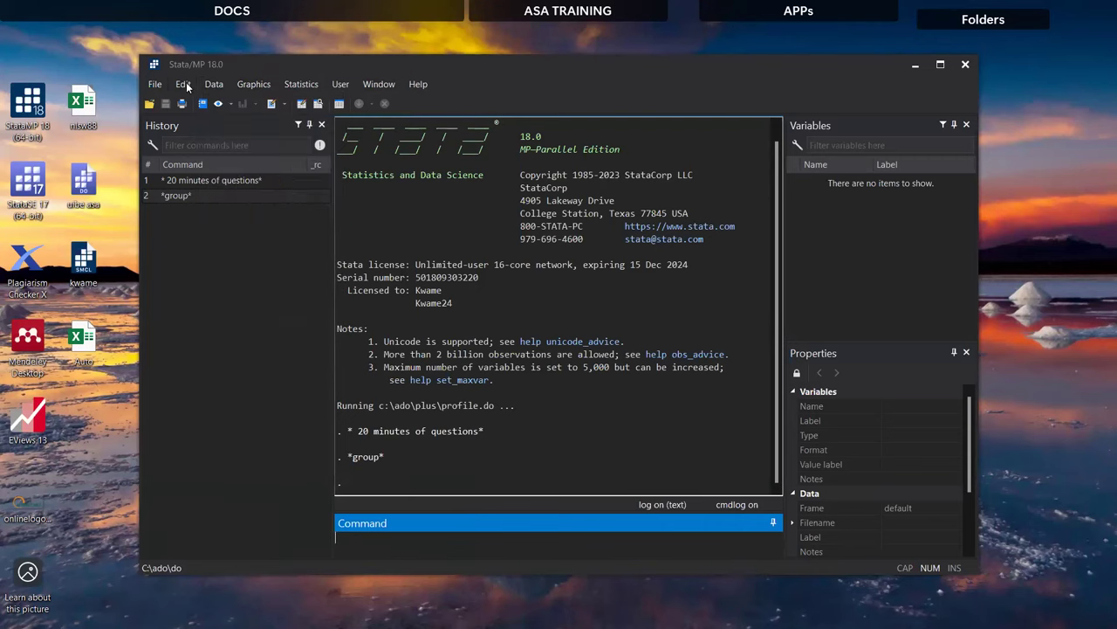
left_click(186, 84)
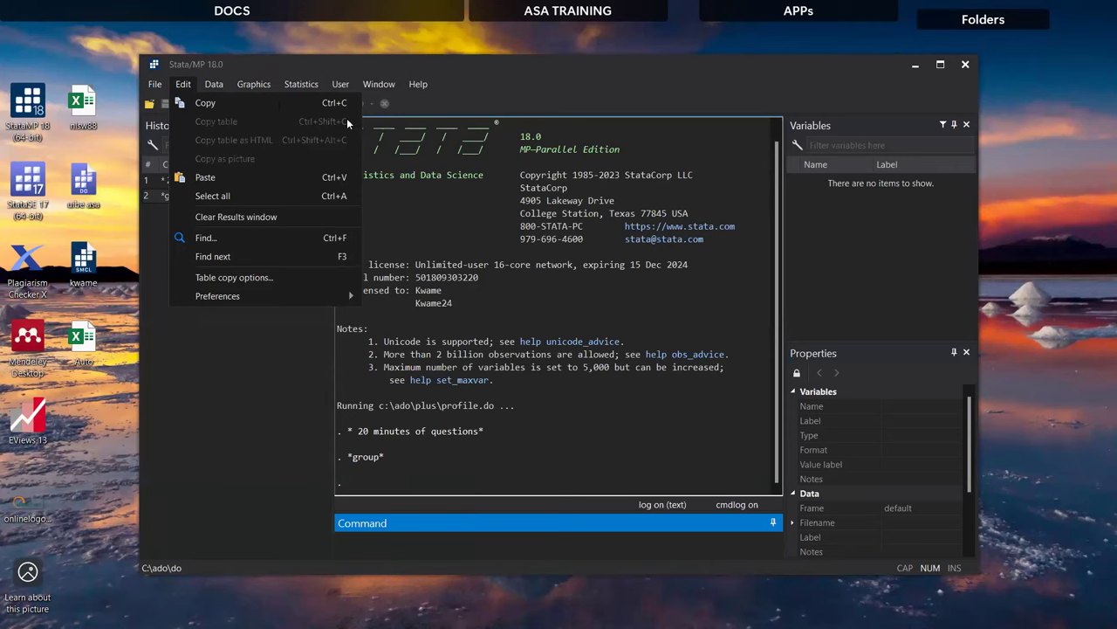
left_click(159, 87)
left_click(160, 85)
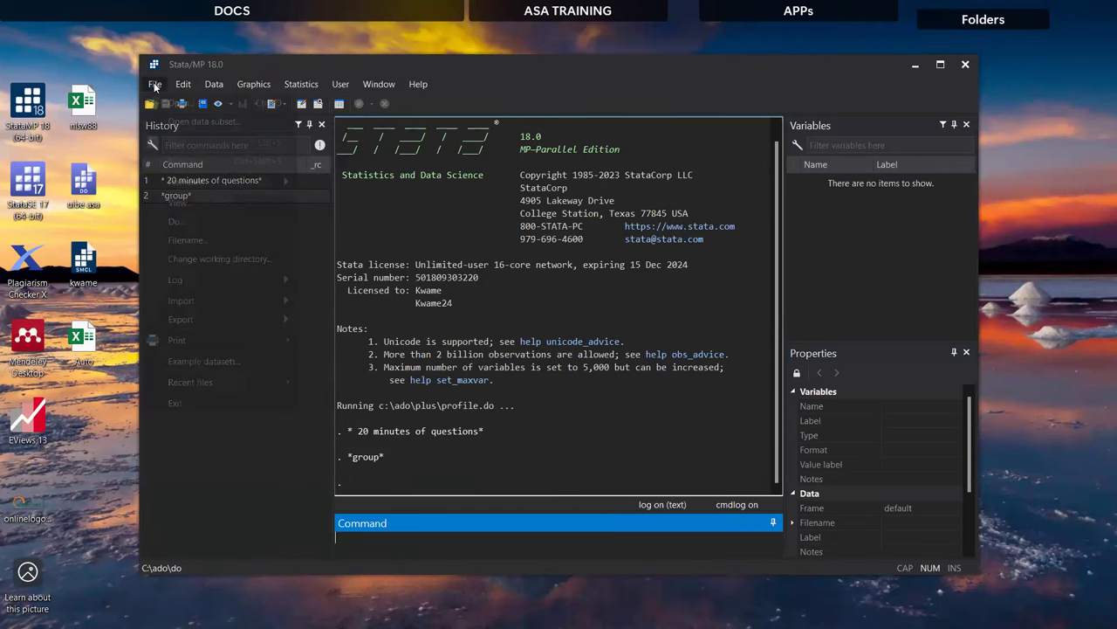
Look up error code 603 by running "help 603" and minimize the help viewer.
left_click(457, 542)
type("help ")
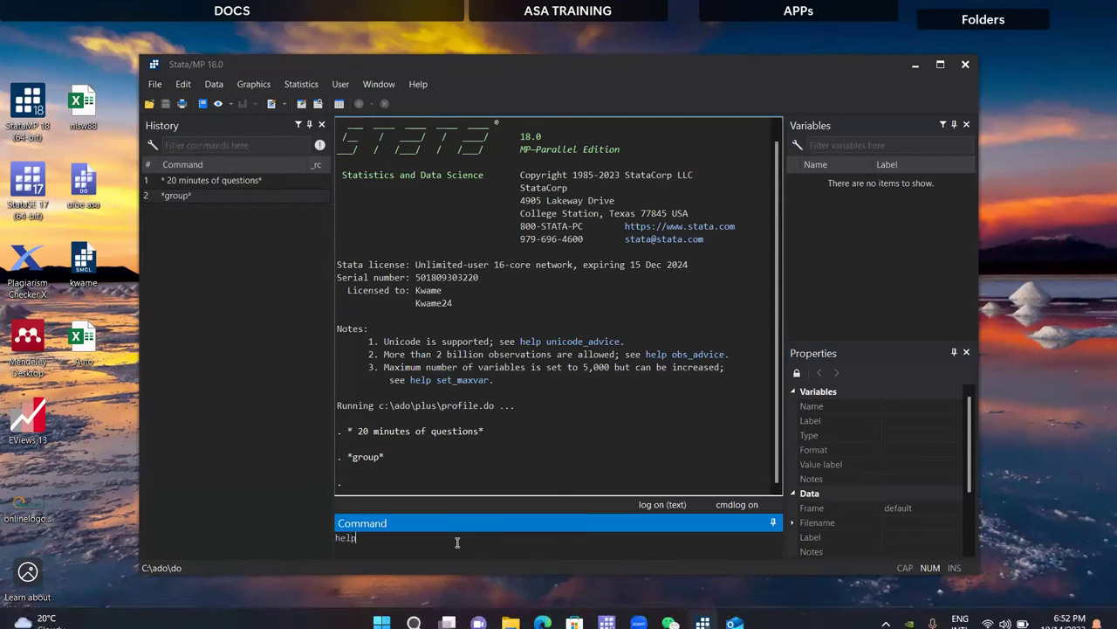
type("603")
key("Return")
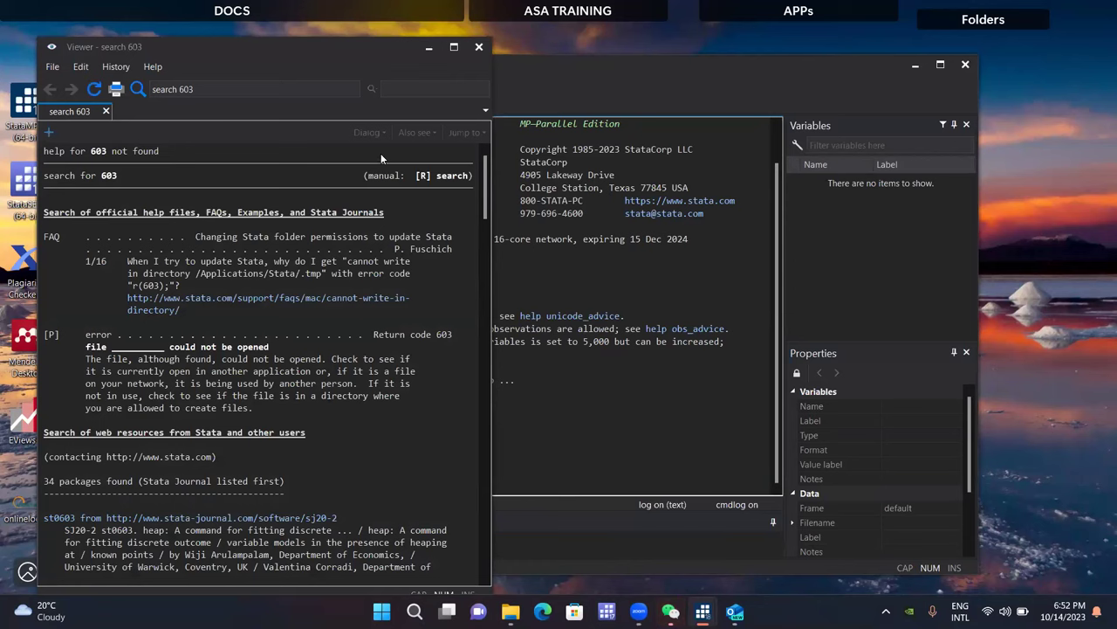
left_click(428, 47)
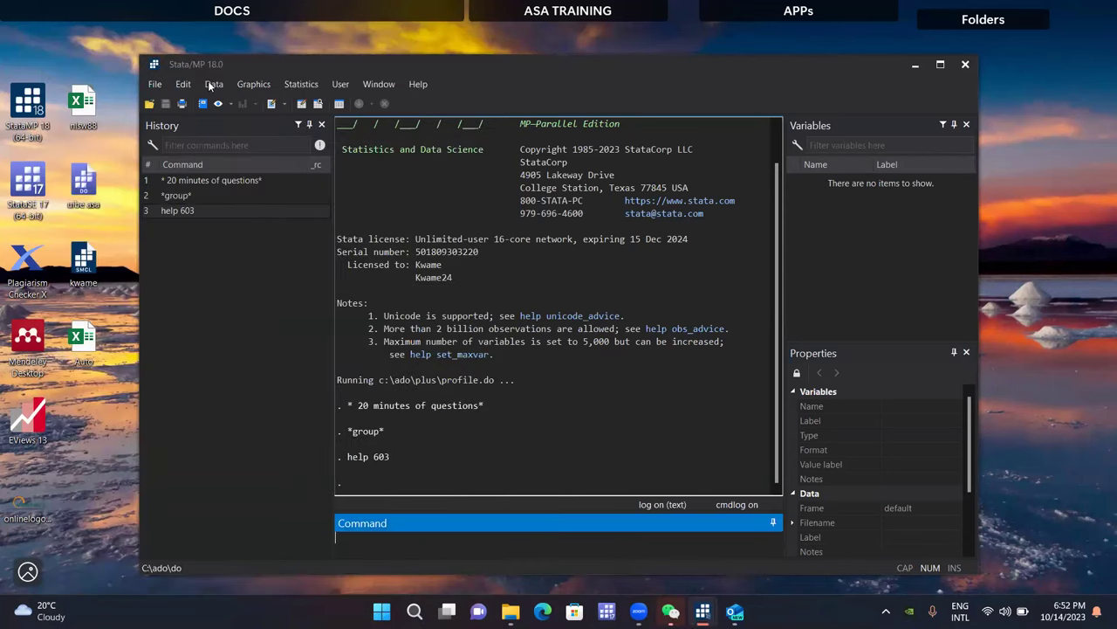
Load apple.dta from the anova example datasets of the Base Reference Manual in the Stata 18 manual datasets.
left_click(211, 84)
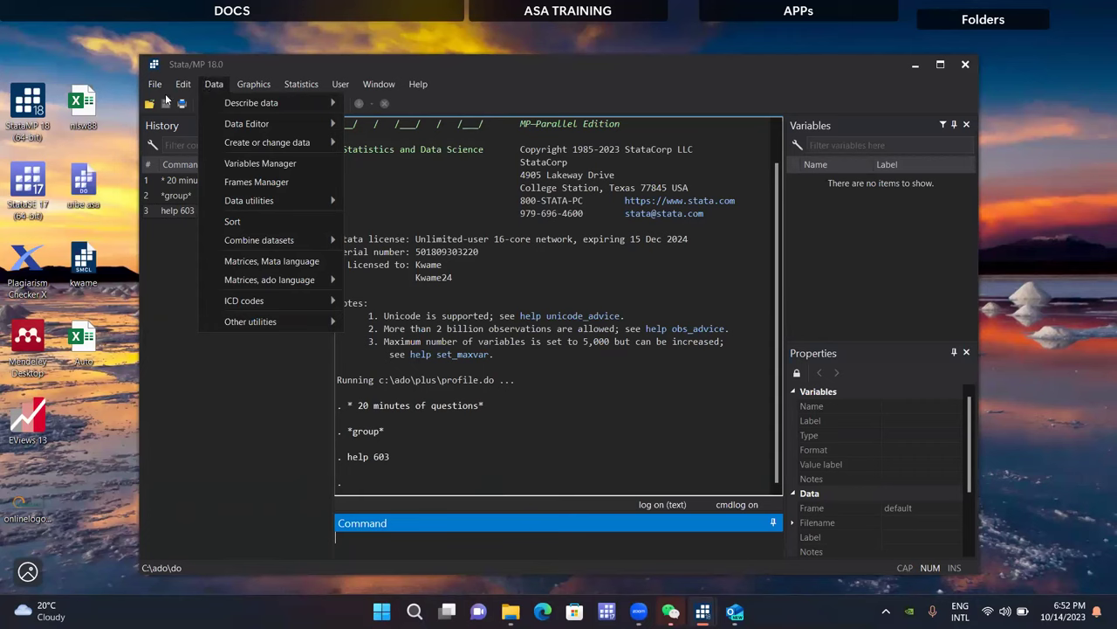
left_click(180, 83)
left_click(180, 83)
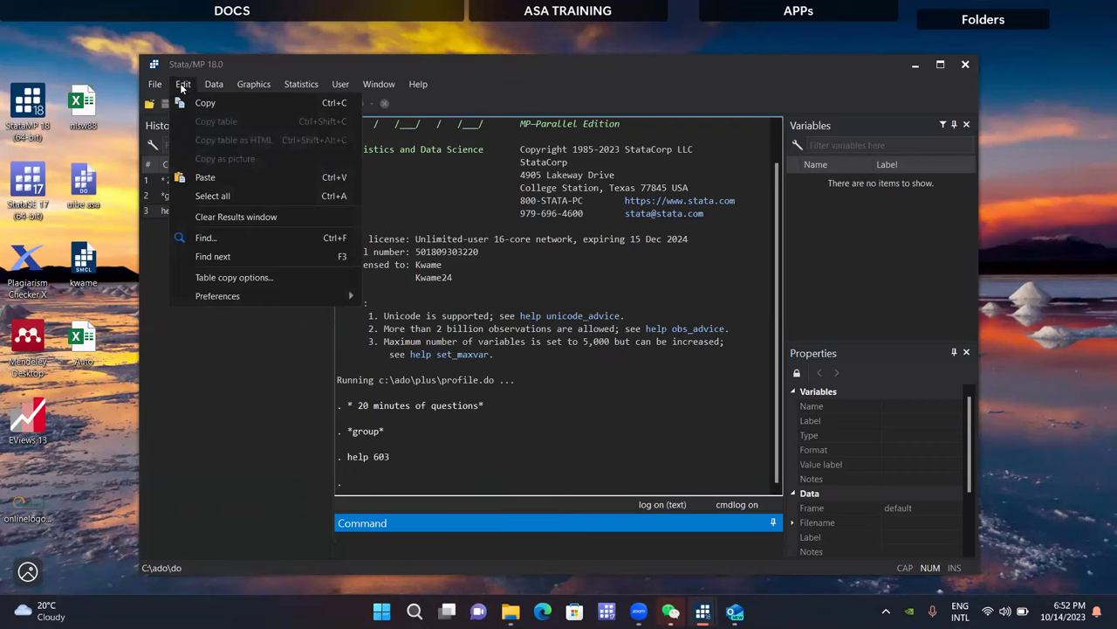
left_click(162, 86)
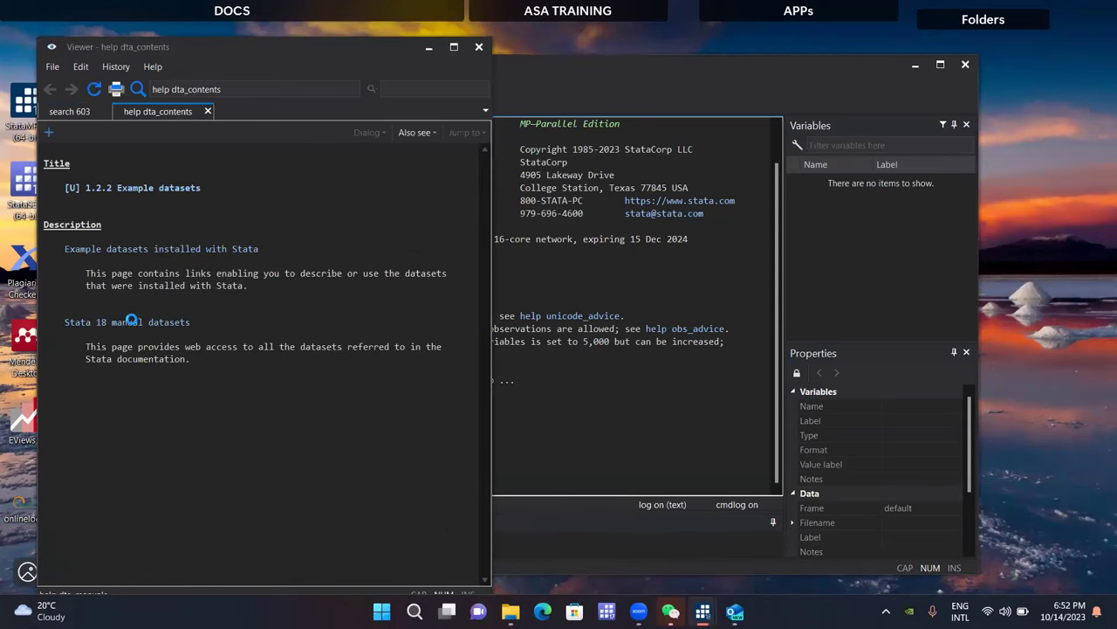
left_click(131, 322)
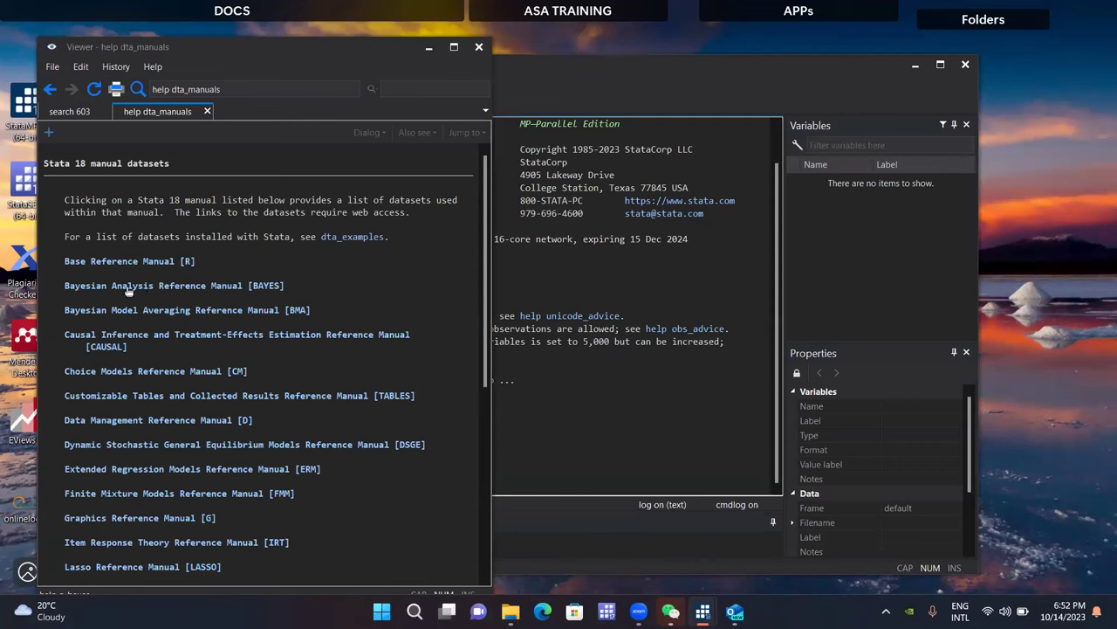
left_click(131, 261)
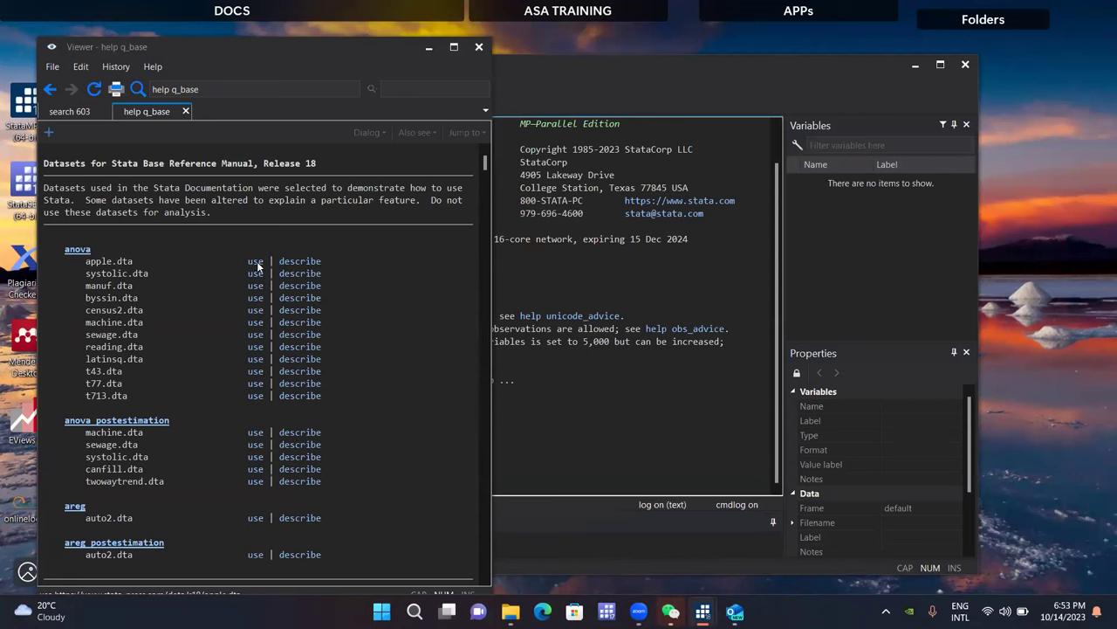
left_click(255, 261)
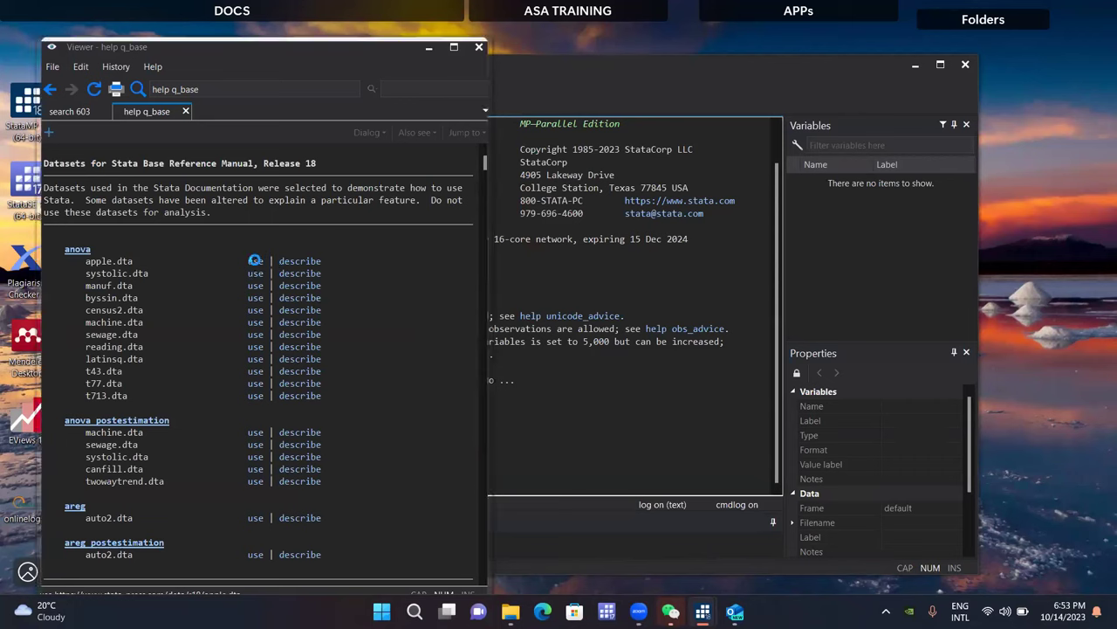